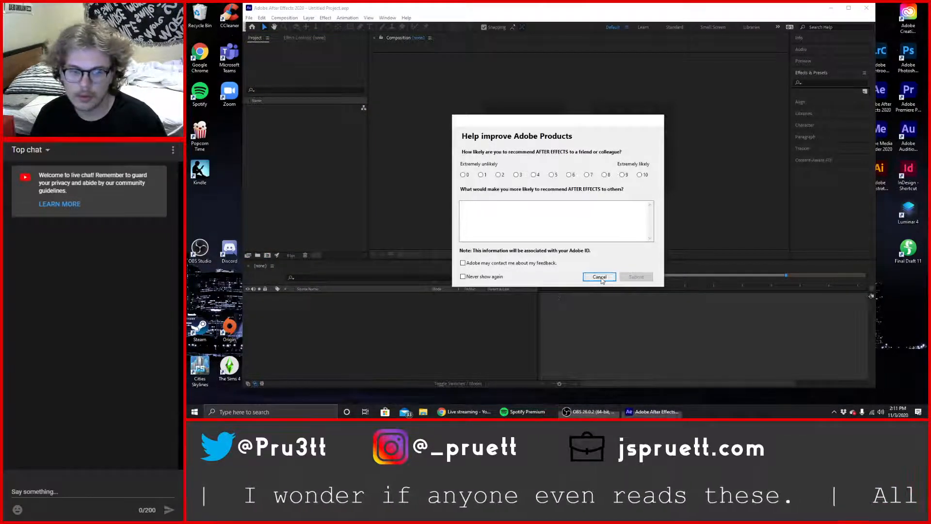
Dismiss the product feedback survey without submitting it and maximise the After Effects window.
click(599, 277)
click(849, 8)
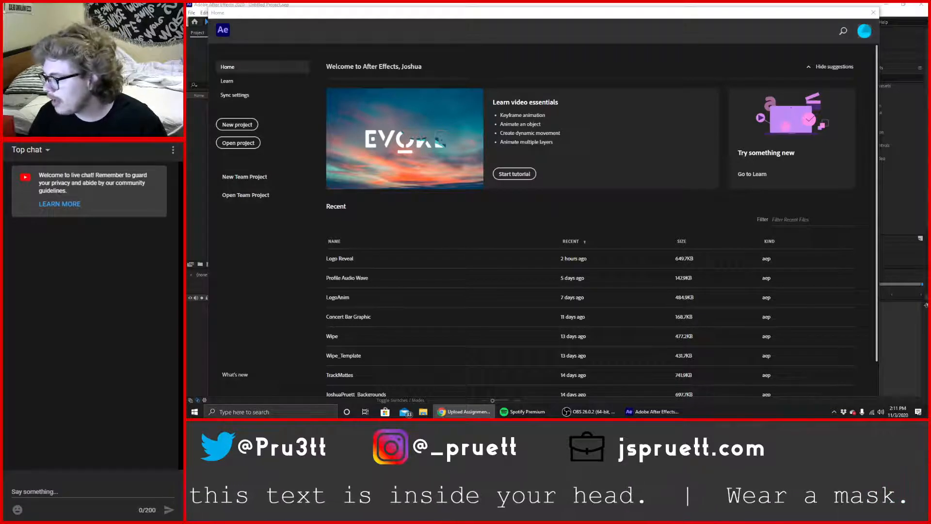
Open the LogoAnim video from File Explorer, review the Search Discovery logo animation, and close the player.
key(super+e)
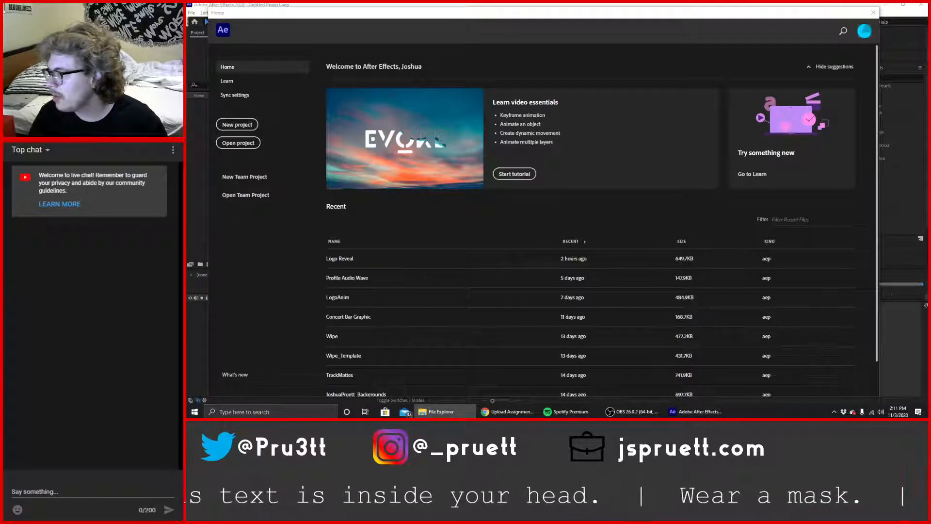
key(alt+Tab)
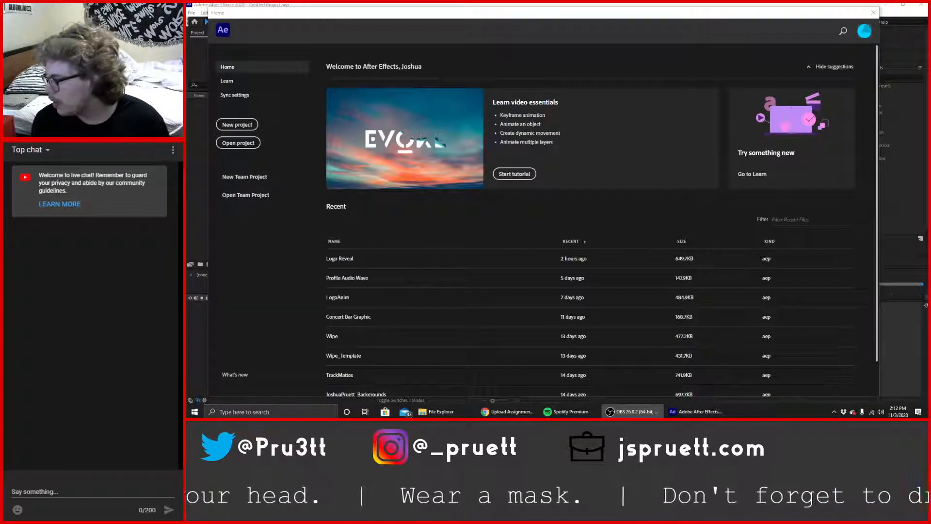
key(alt+Tab)
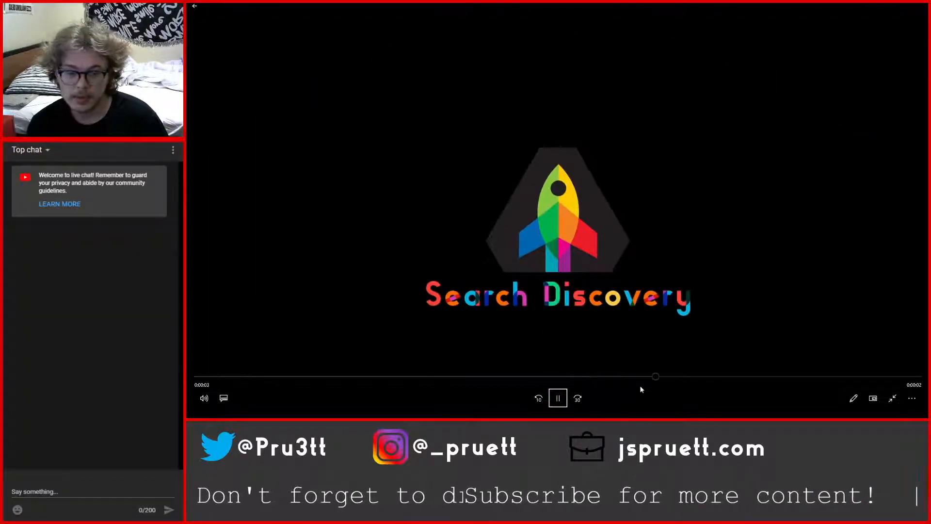
drag(646, 376, 206, 376)
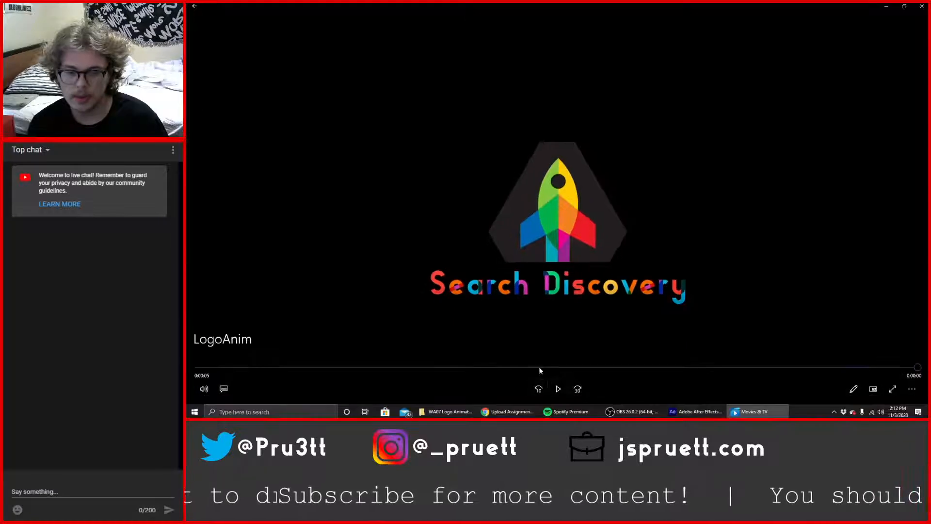
drag(539, 368, 665, 369)
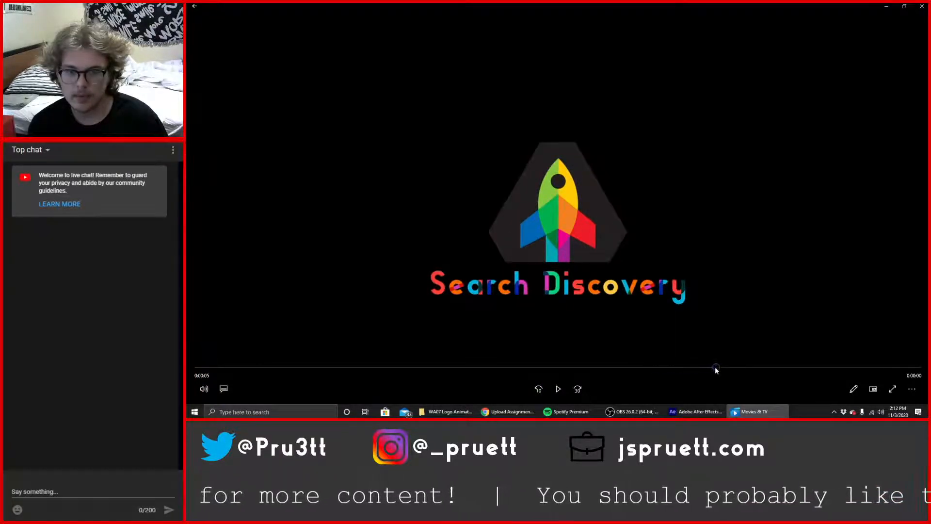
click(922, 6)
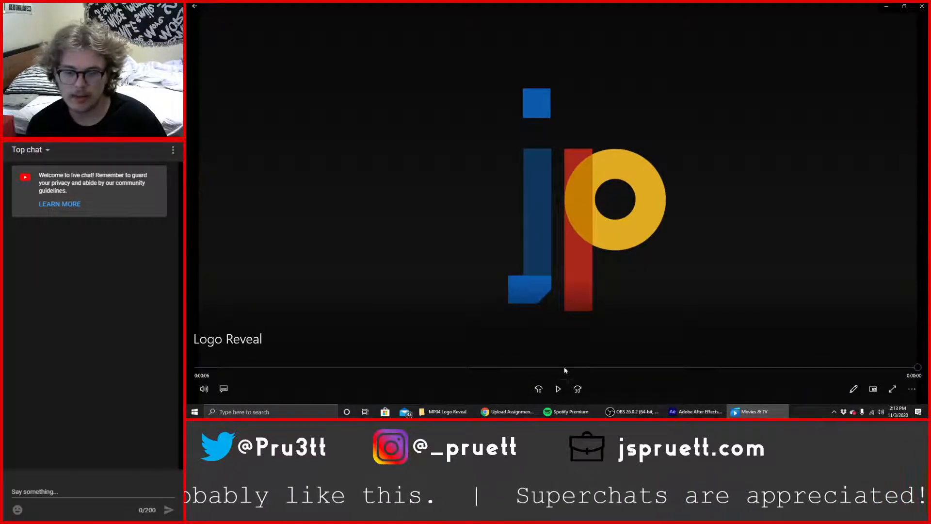
Replay the Logo Reveal video from the start, review the section where the letter p builds several times, and close the player.
drag(565, 371, 189, 367)
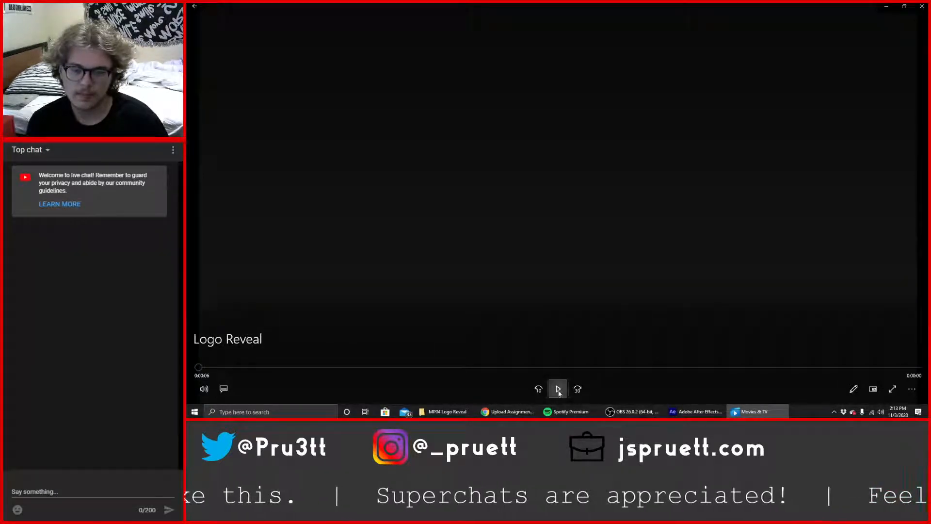
click(558, 389)
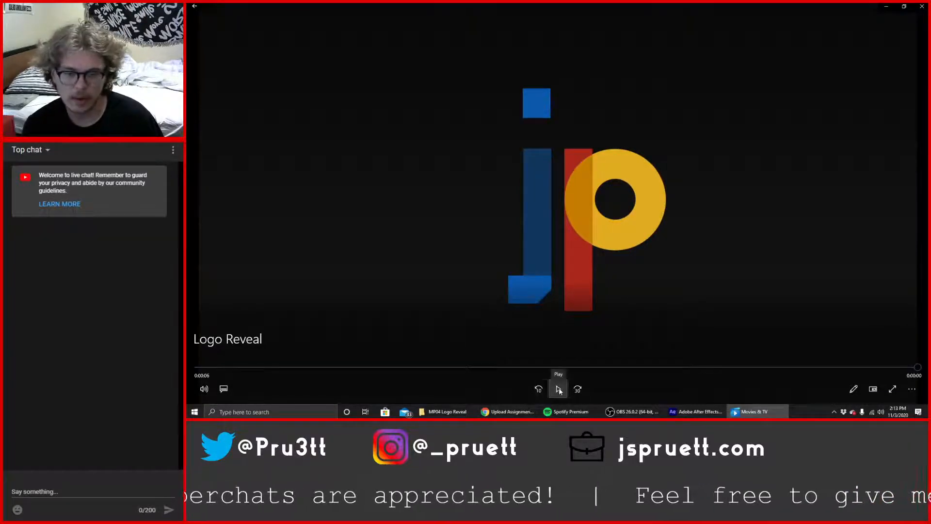
drag(556, 367, 278, 376)
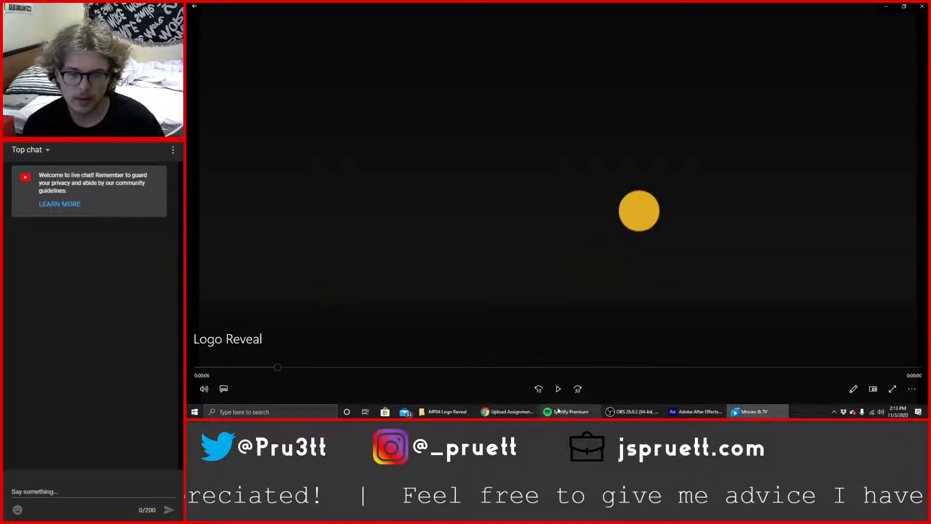
click(558, 389)
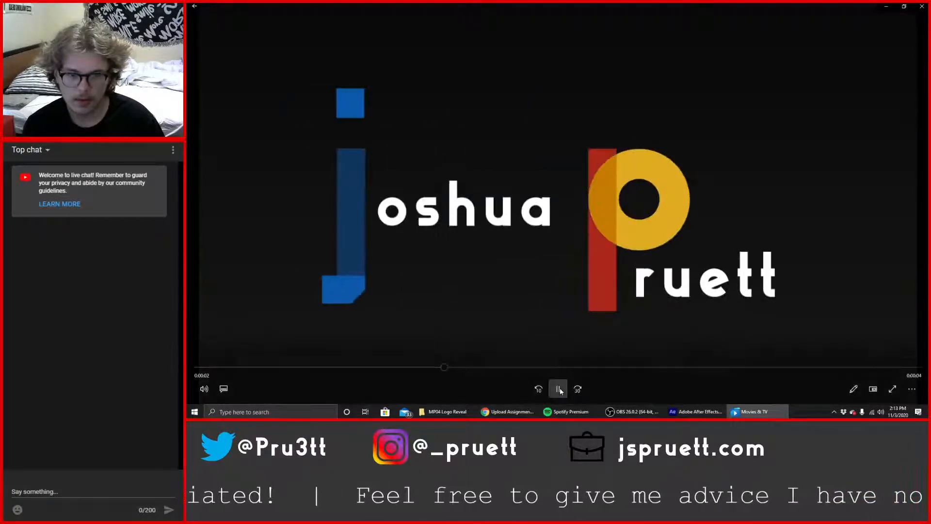
click(558, 388)
drag(509, 368, 279, 383)
click(558, 389)
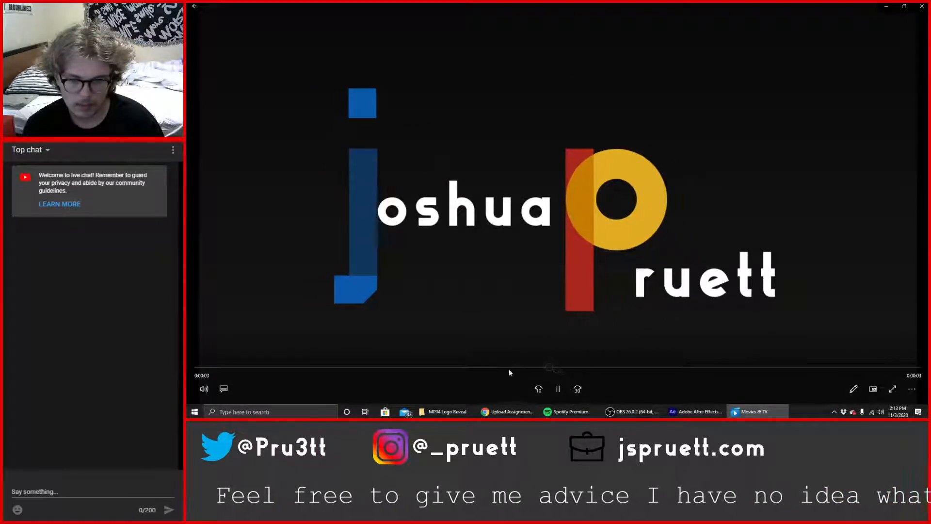
click(578, 390)
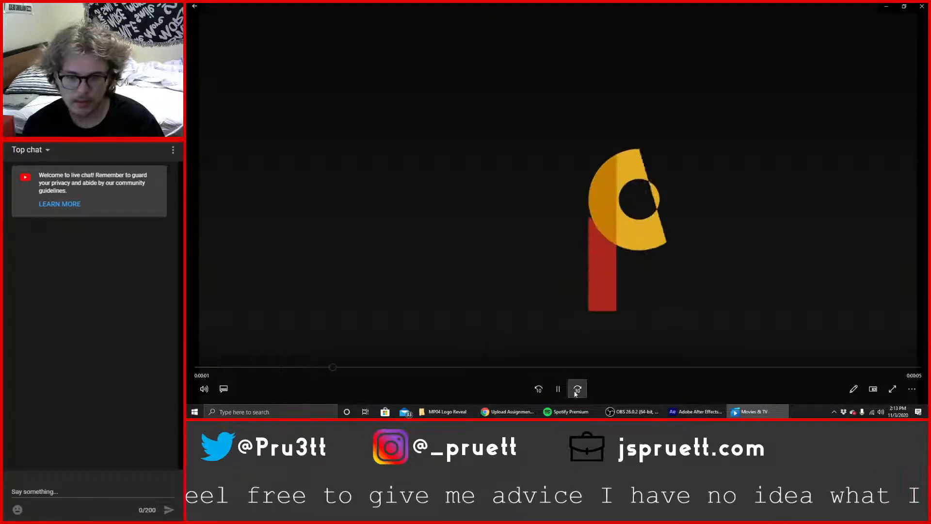
click(558, 389)
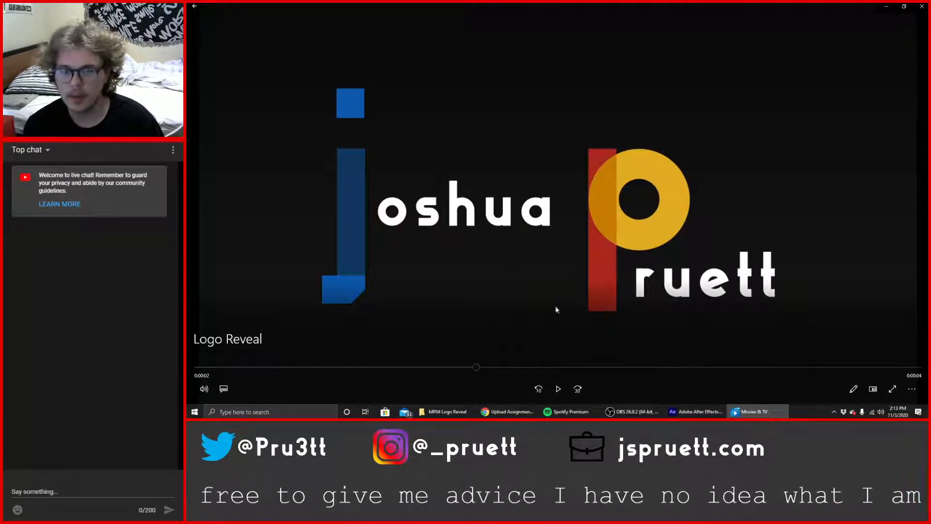
drag(410, 368, 319, 367)
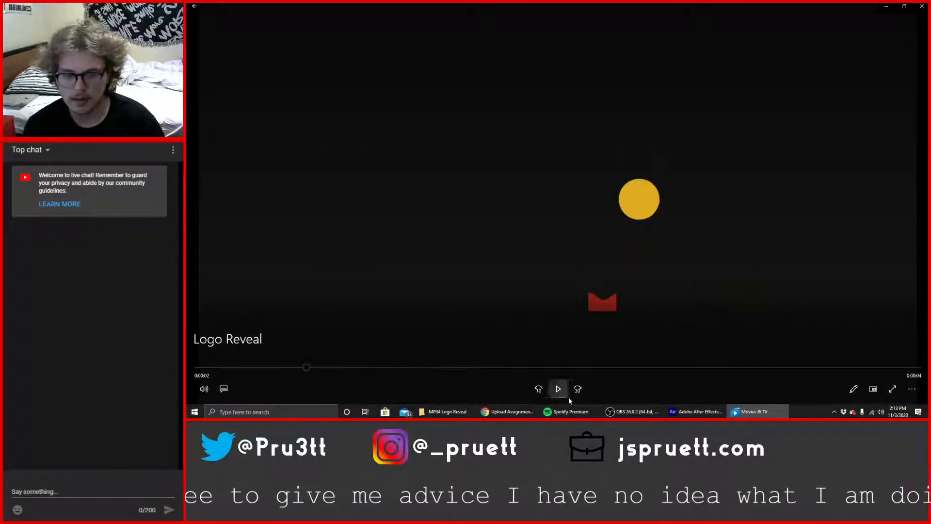
click(558, 389)
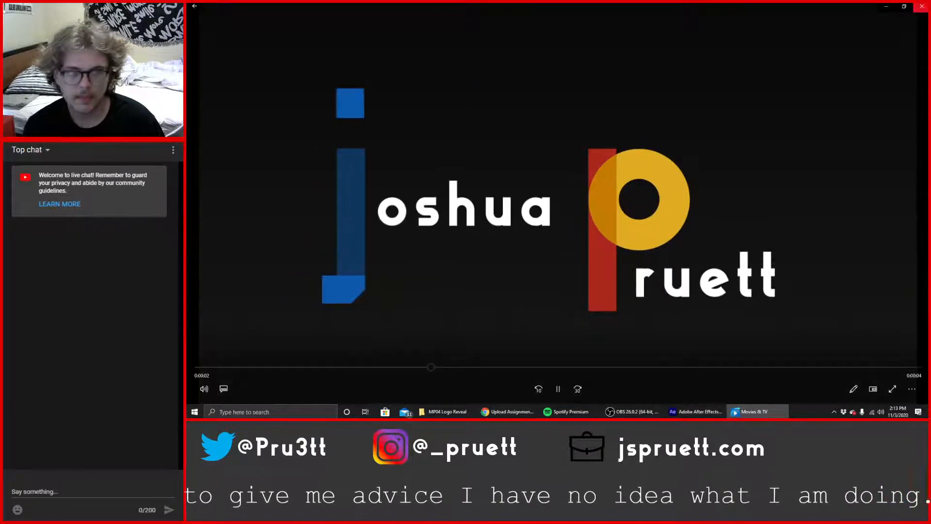
click(922, 6)
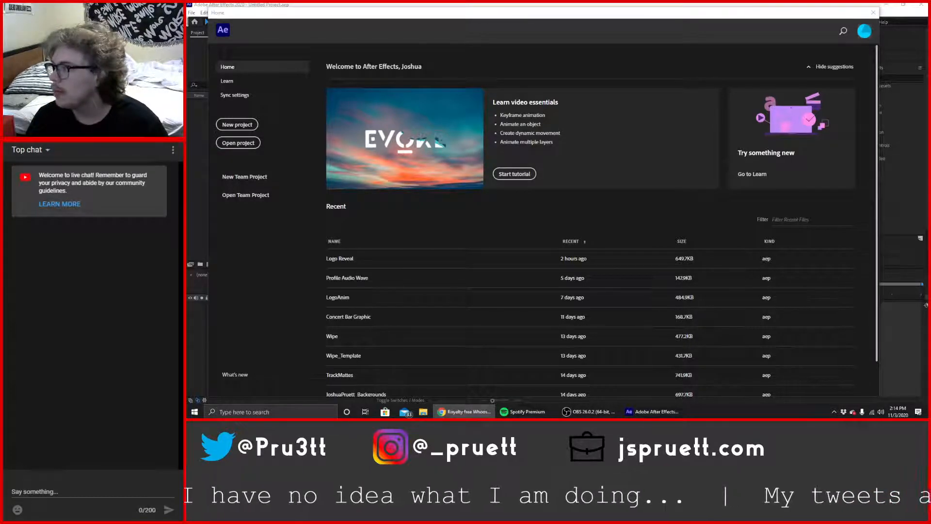
Bring the WA08 - 3D Camera Tracking assignment page into view in Chrome and read its requirements down to the attached files.
drag(188, 19, 357, 14)
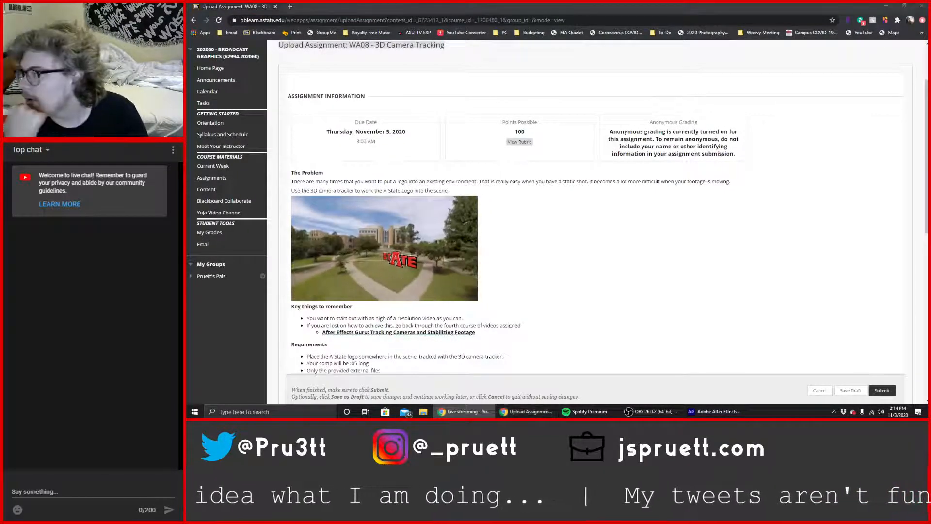
scroll(520, 277, down, 3)
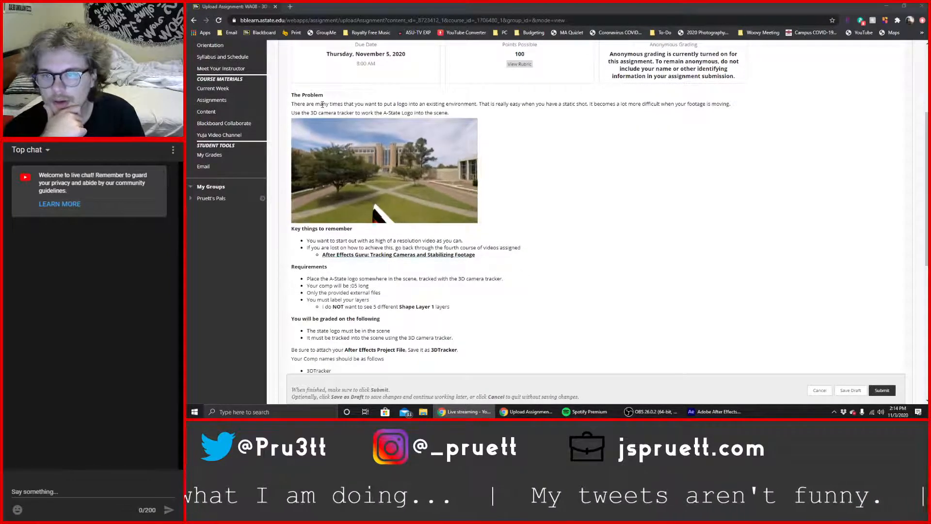
scroll(427, 214, down, 1)
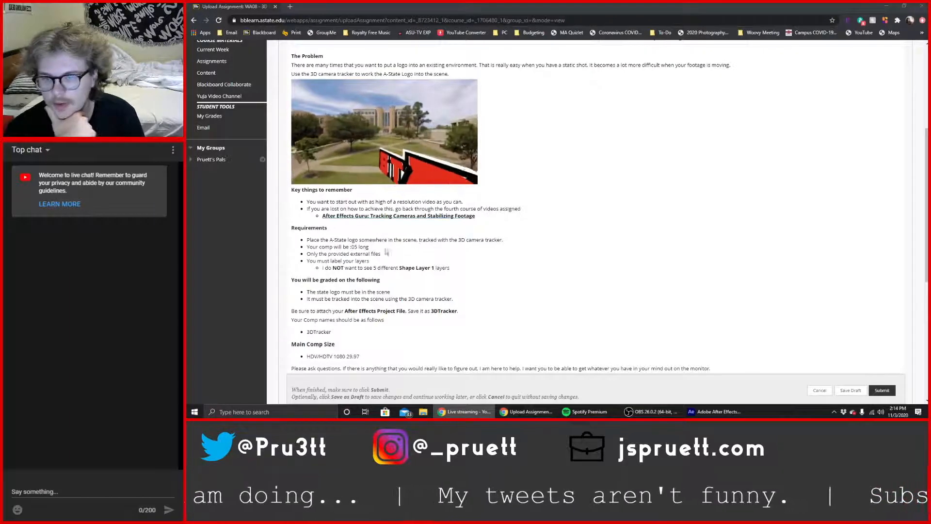
scroll(388, 274, down, 3)
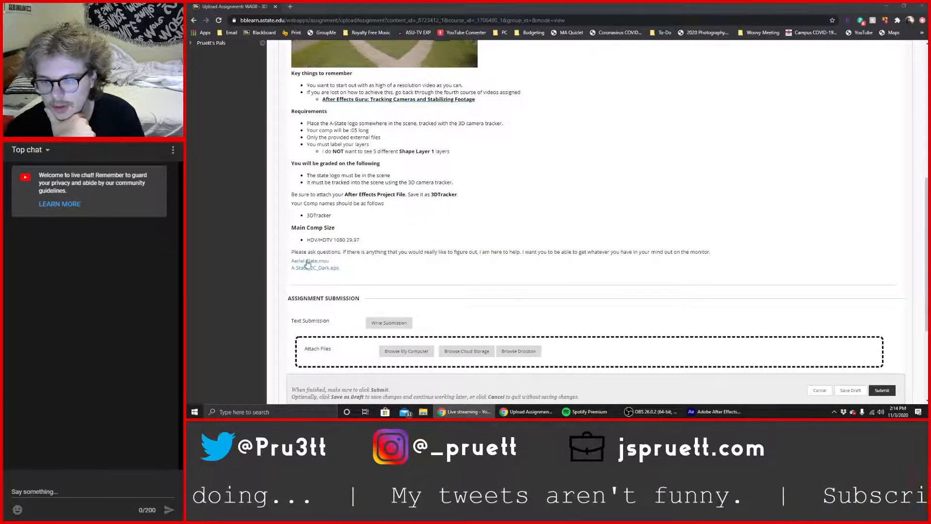
Download the attached files Aeriel Plate.mov and A-State_2C_Dark.eps from the assignment page, browsing to the Broadcast Graphics folder for the video.
click(322, 267)
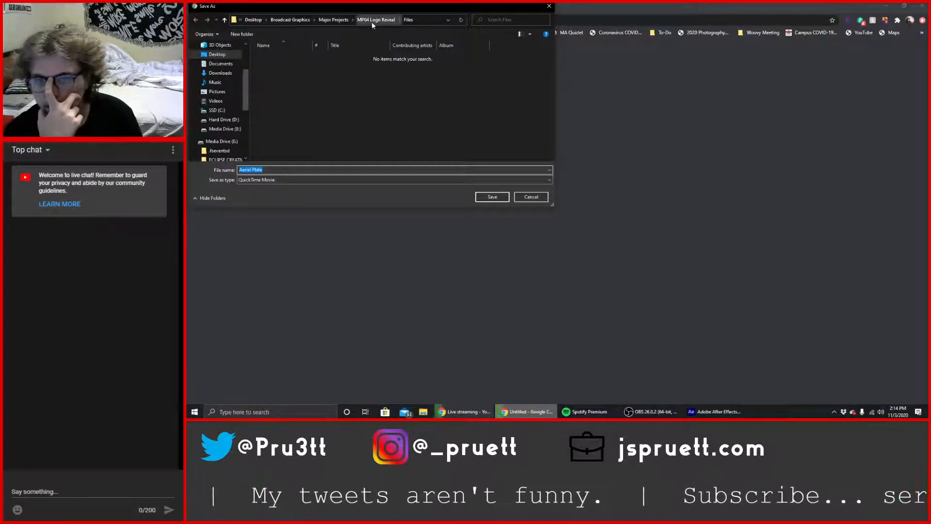
click(333, 19)
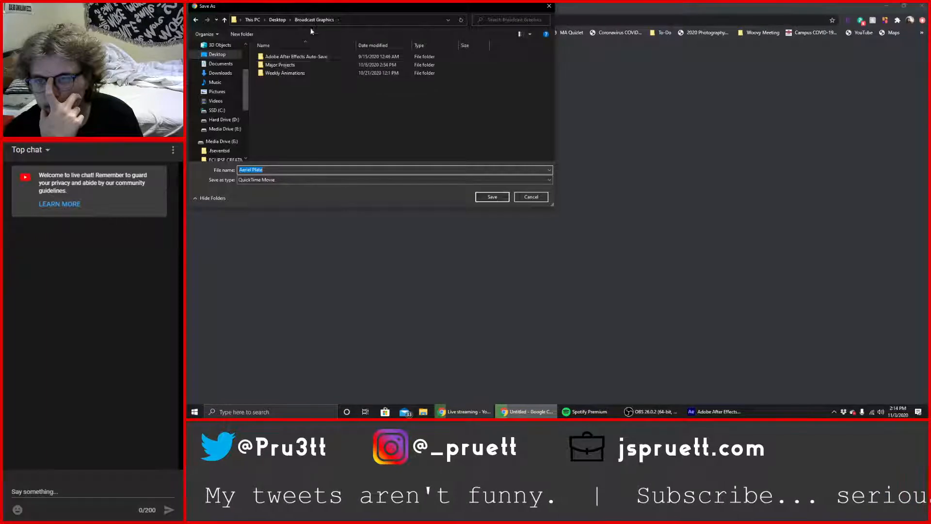
click(314, 20)
key(Escape)
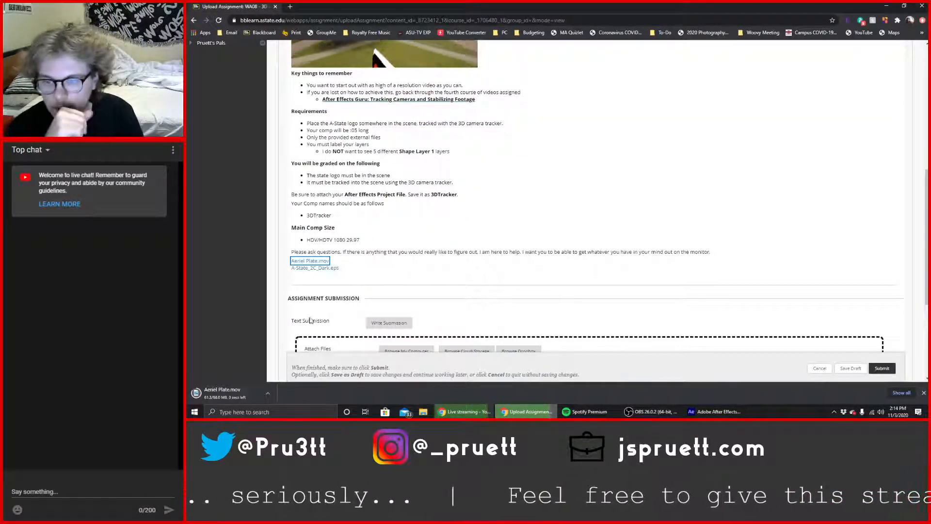
click(333, 270)
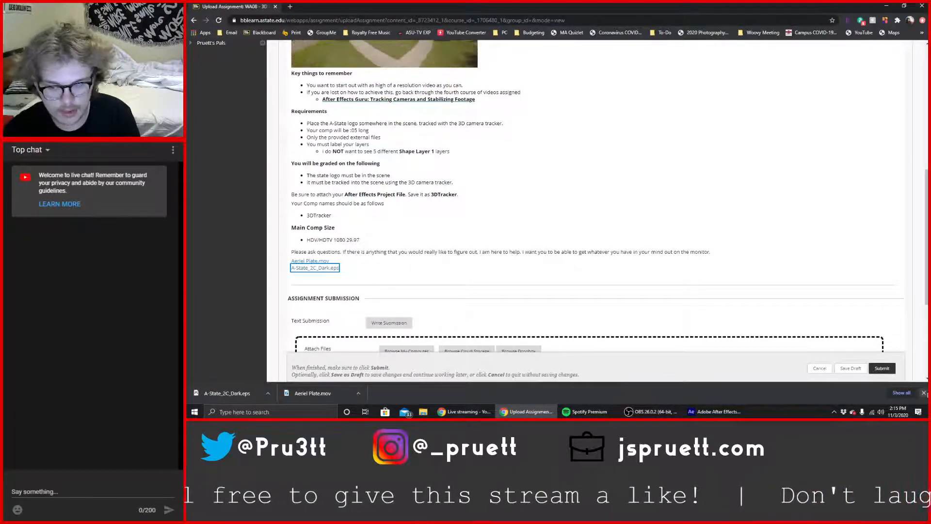
click(924, 393)
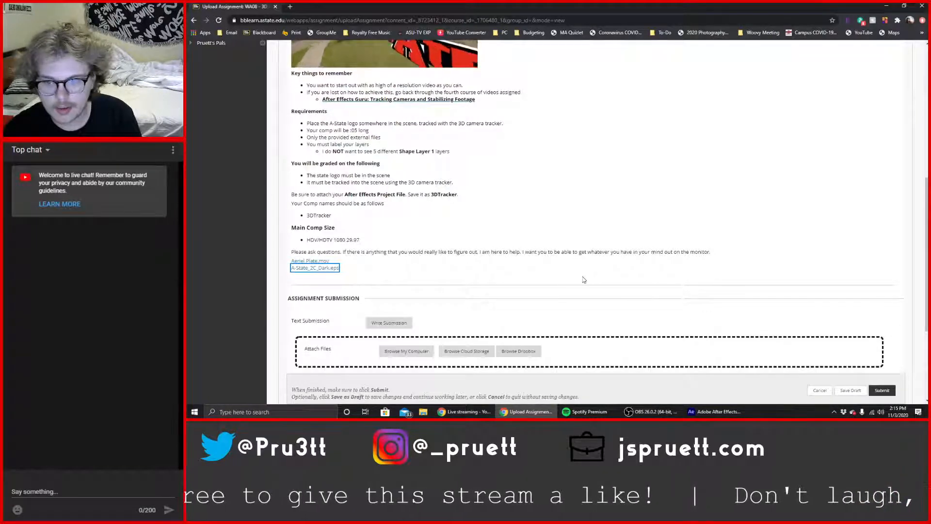
Examine the animated camera tracker example and recheck the assignment requirements below it.
scroll(584, 280, up, 2)
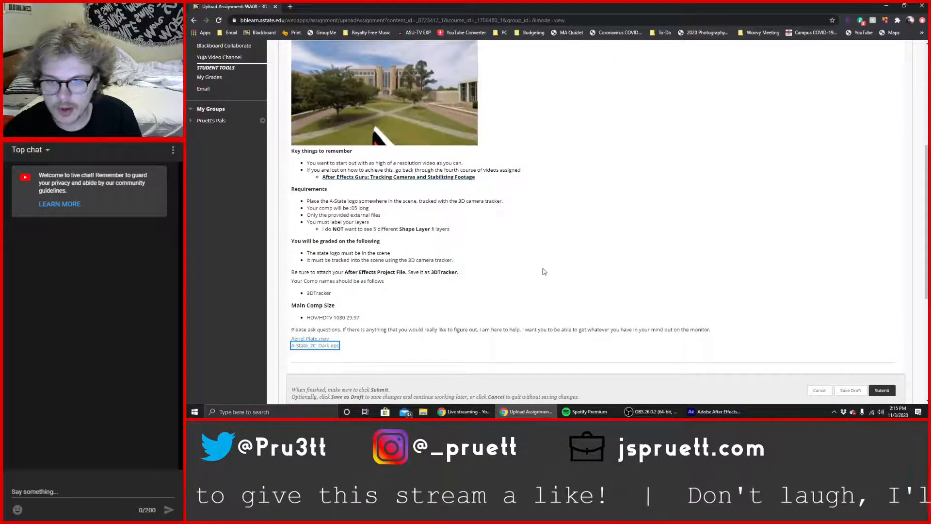
scroll(563, 279, up, 3)
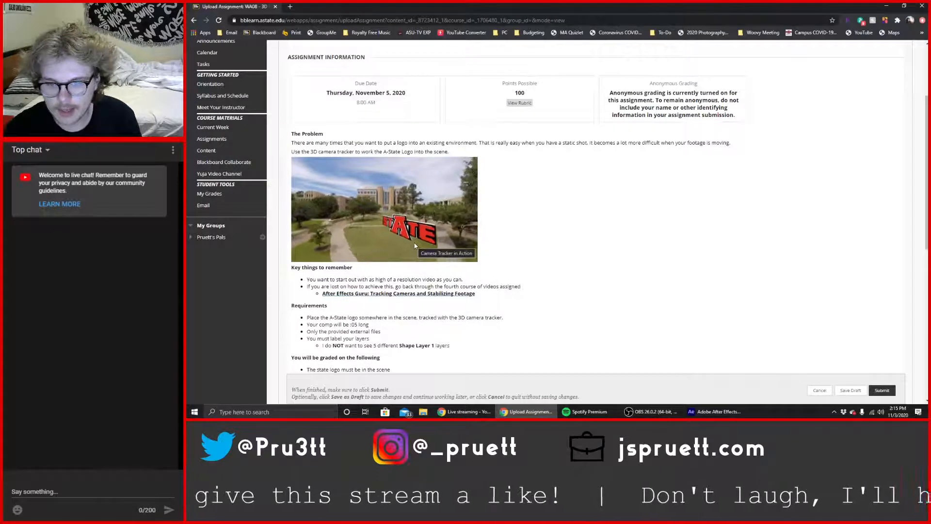
scroll(415, 246, down, 2)
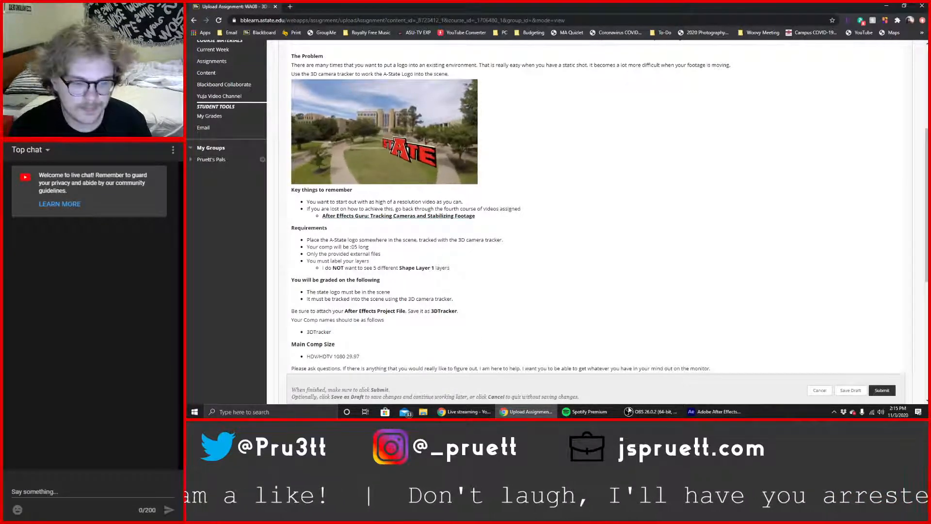
Switch to After Effects and start a new project from the Home screen.
click(696, 412)
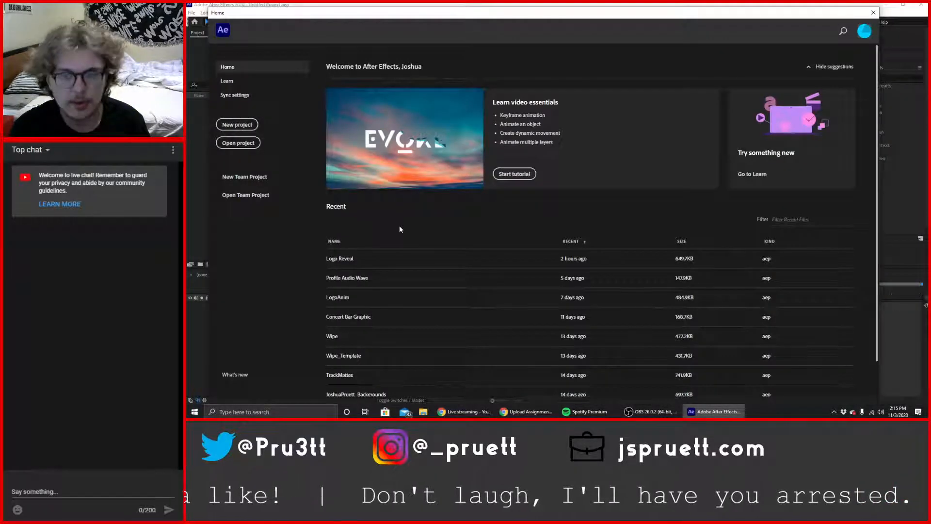
mouse_move(762, 18)
mouse_down()
mouse_move(785, 20)
mouse_move(777, 10)
mouse_move(797, 8)
mouse_move(768, 13)
mouse_up()
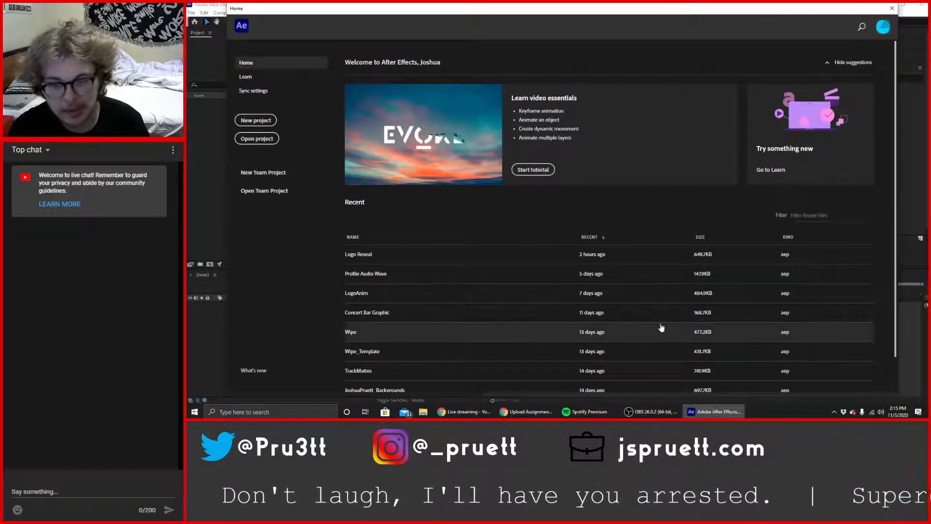
scroll(661, 328, down, 1)
scroll(661, 327, up, 1)
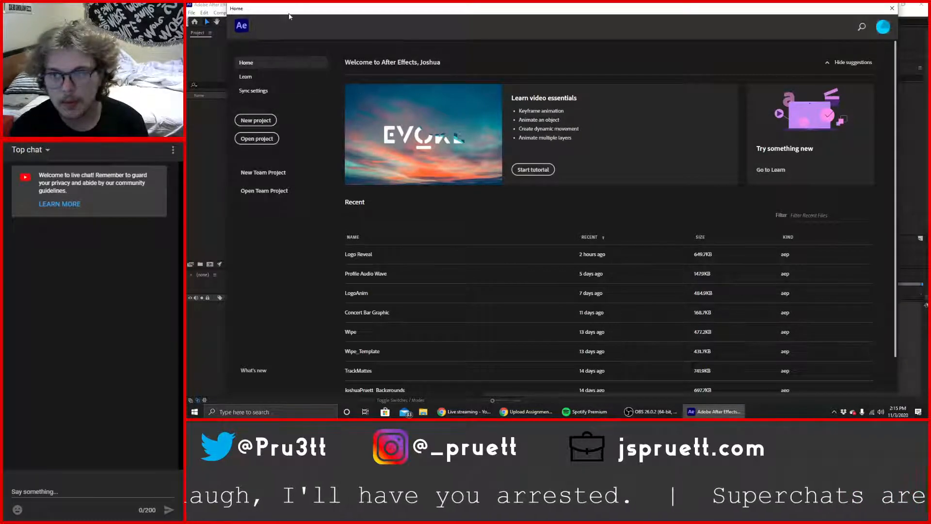
click(256, 121)
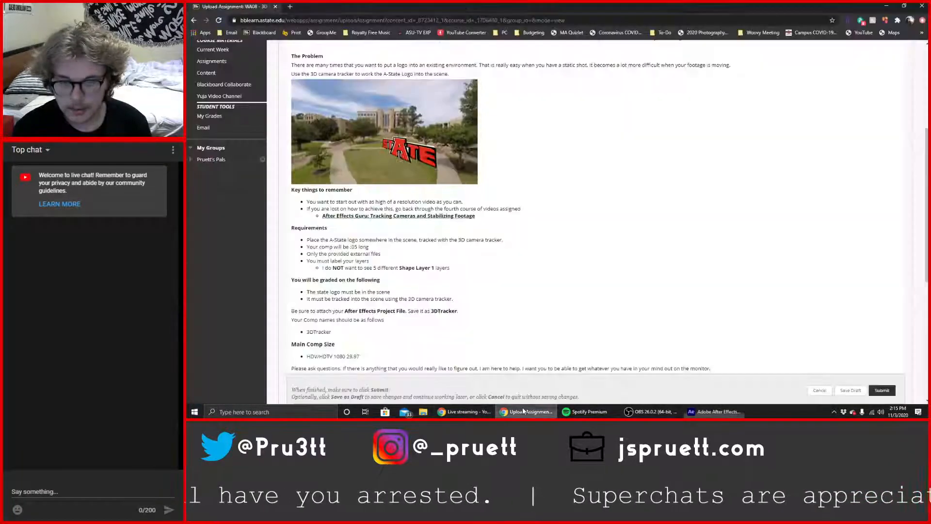
Switch back to Chrome and consult the WA08 assignment page for the composition requirements.
click(529, 411)
key(alt+Tab)
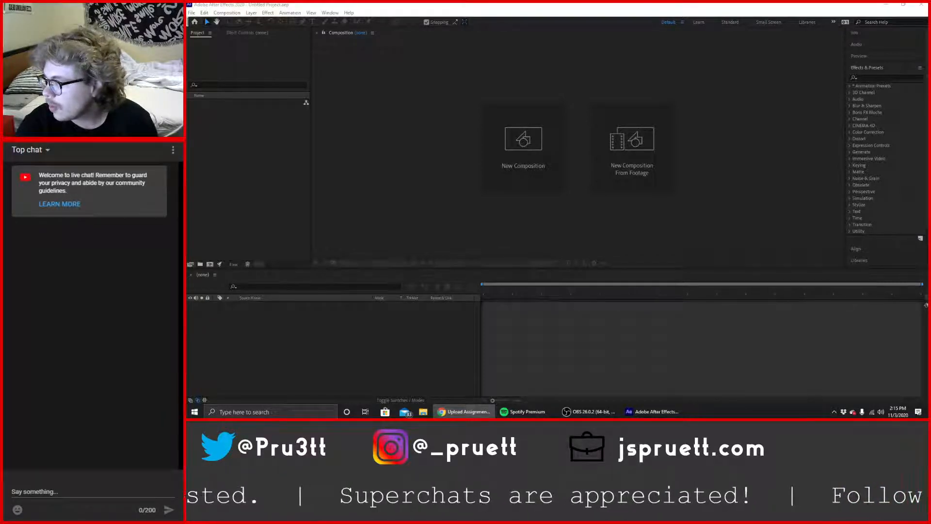
click(464, 411)
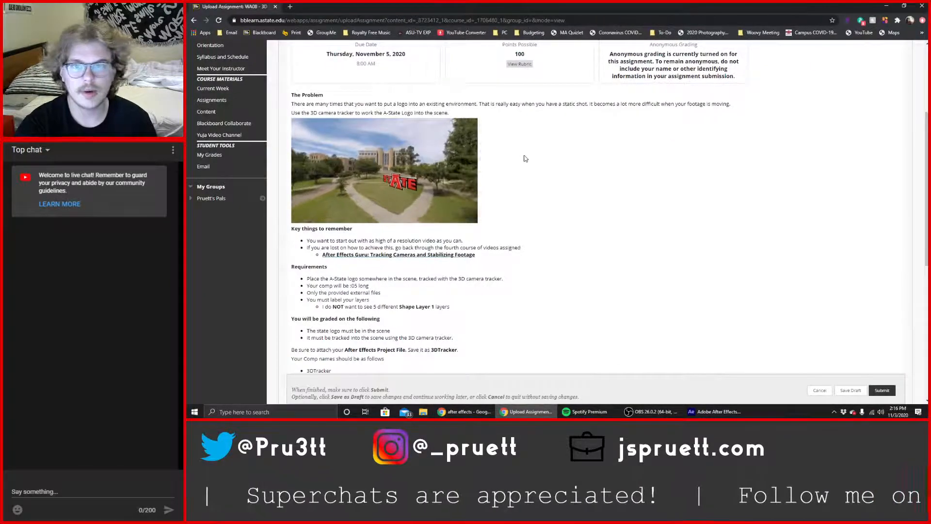
Read through the WA08 assignment page, checking the logo example, requirements, grading criteria, composition name and main comp size.
scroll(524, 164, up, 1)
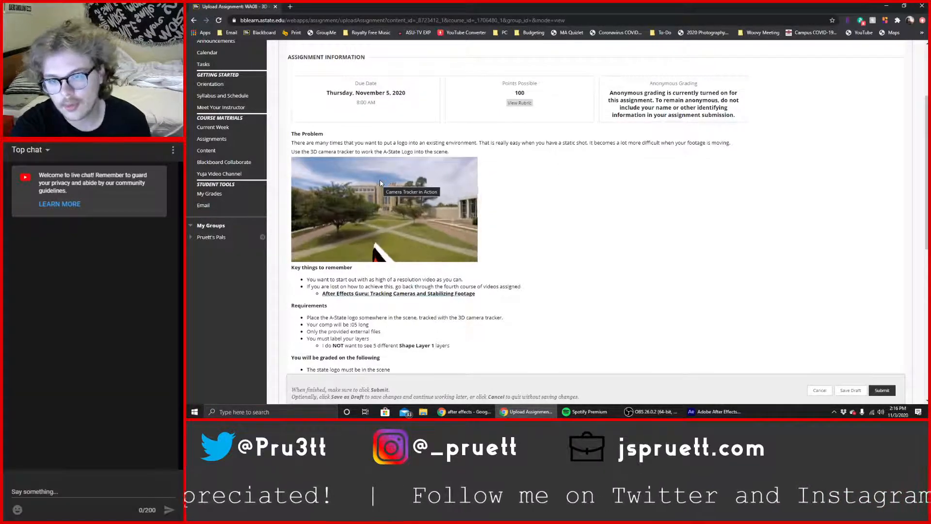
scroll(543, 219, down, 2)
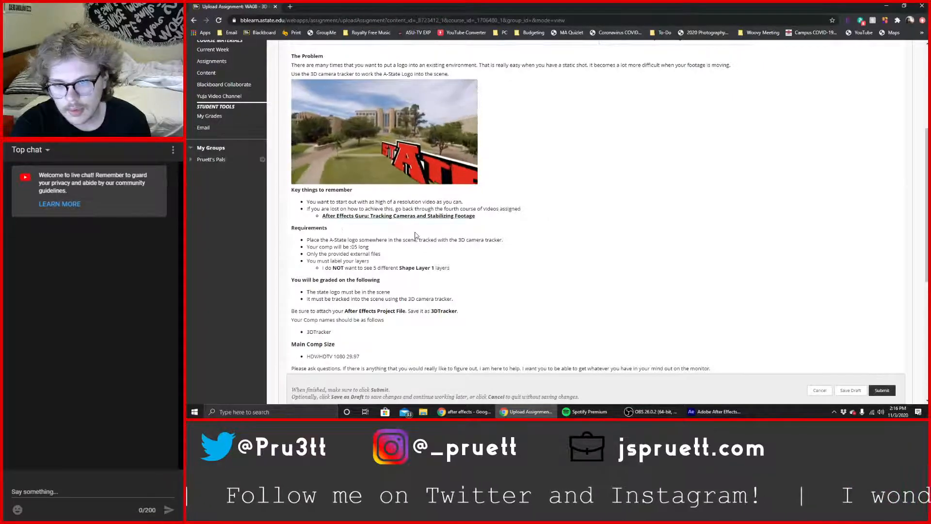
scroll(621, 237, down, 1)
scroll(622, 238, down, 1)
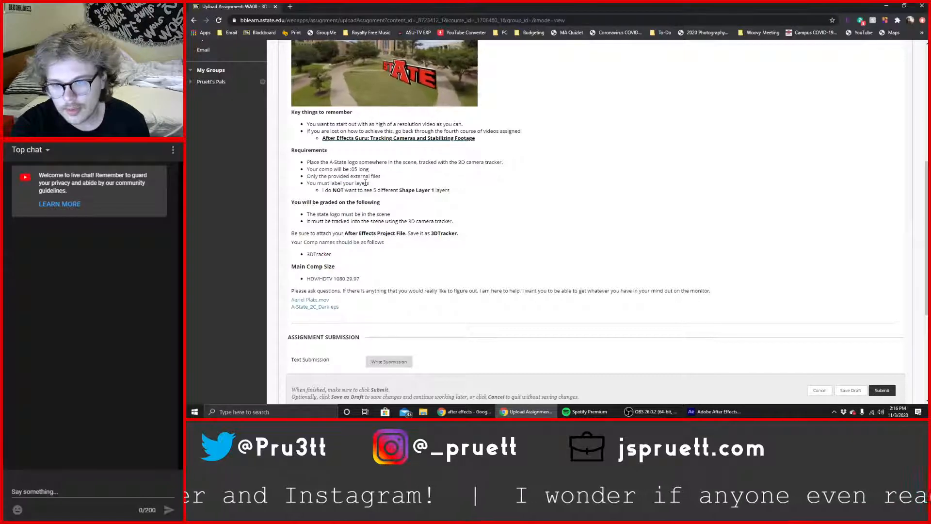
drag(308, 183, 388, 189)
click(383, 188)
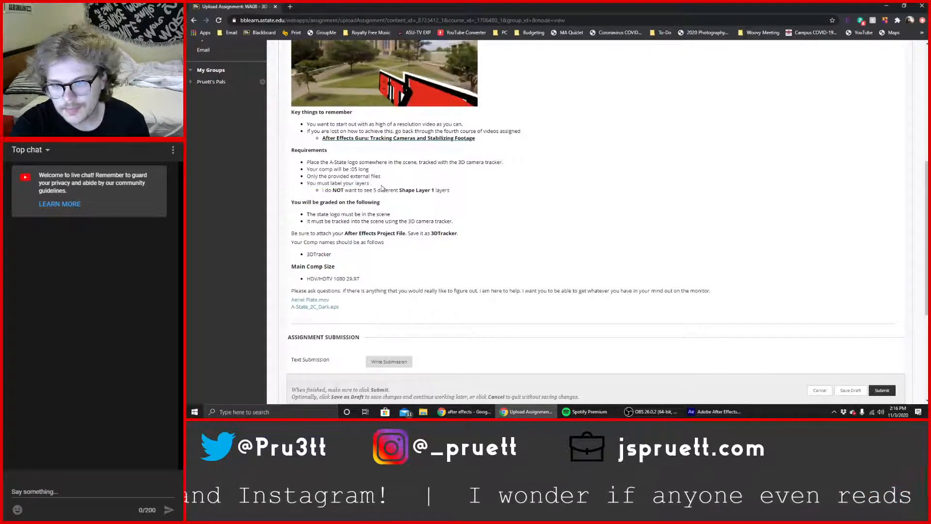
scroll(522, 212, down, 1)
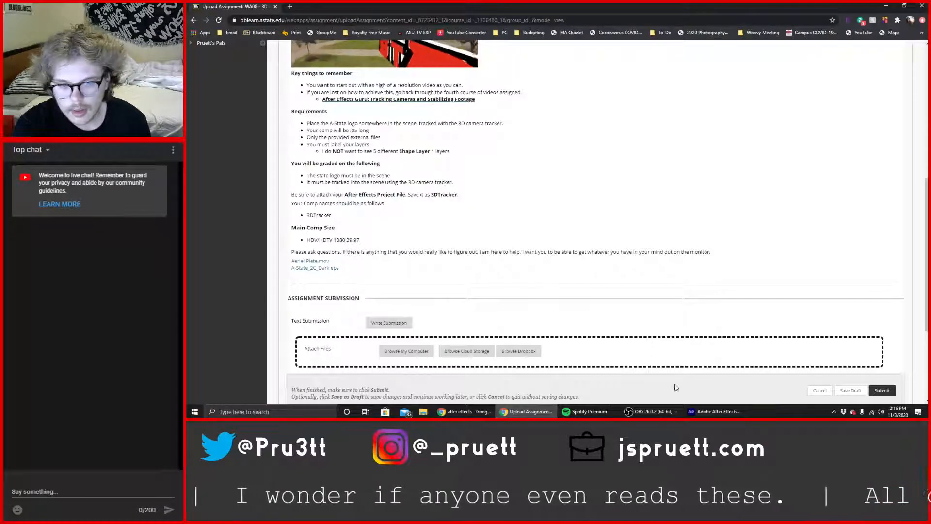
Switch to After Effects and create a composition named 3DTracker with the HDTV 1080 29.97 preset and a 0:00:06:00 duration.
mouse_move(694, 416)
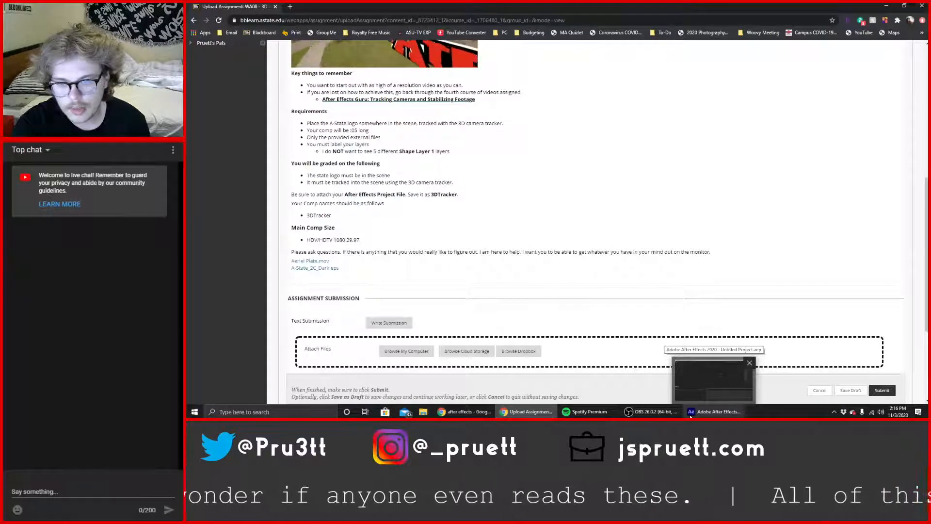
click(691, 412)
click(532, 126)
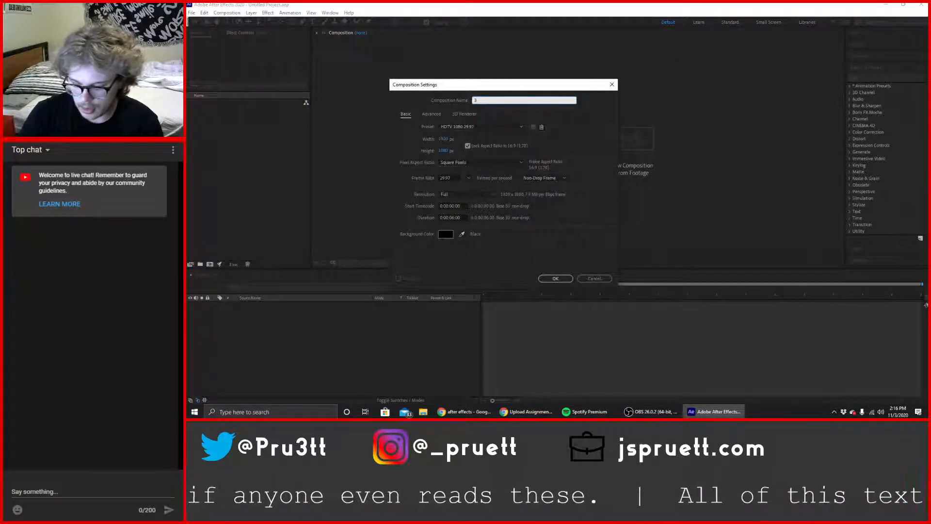
text(3DTracker)
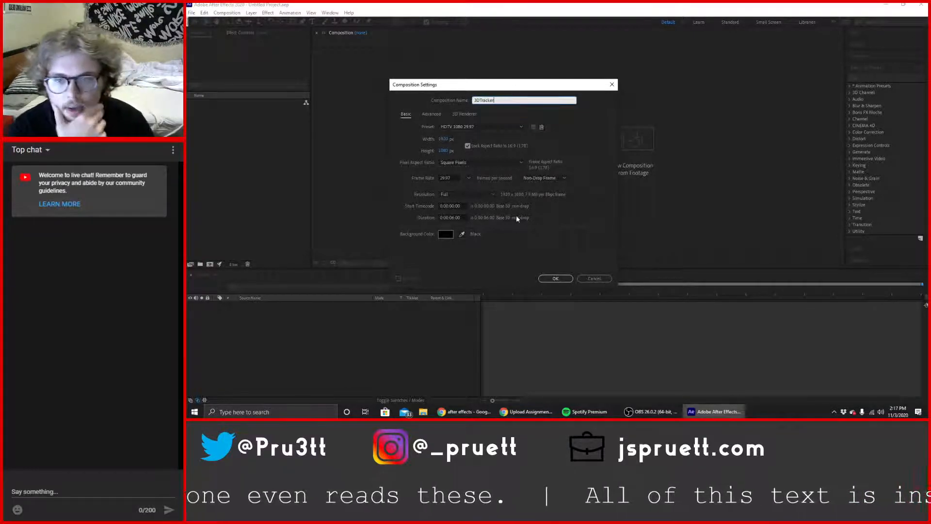
click(543, 280)
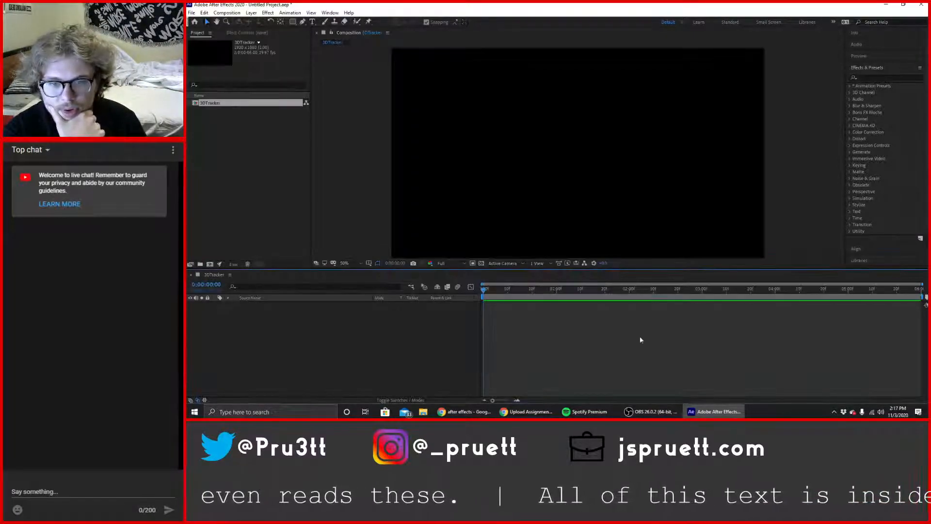
Recheck the submission notes and grading criteria on the assignment page in Chrome, and return to After Effects.
click(515, 411)
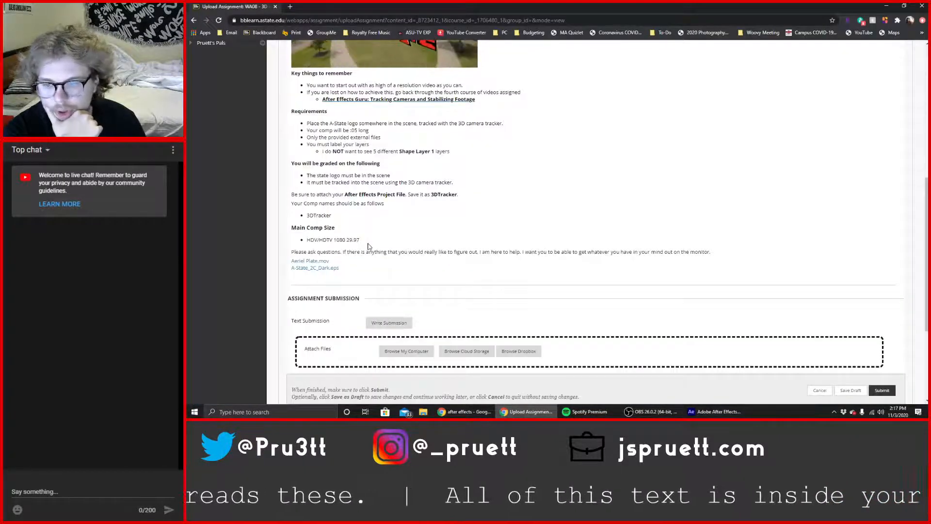
drag(354, 252, 537, 254)
click(495, 268)
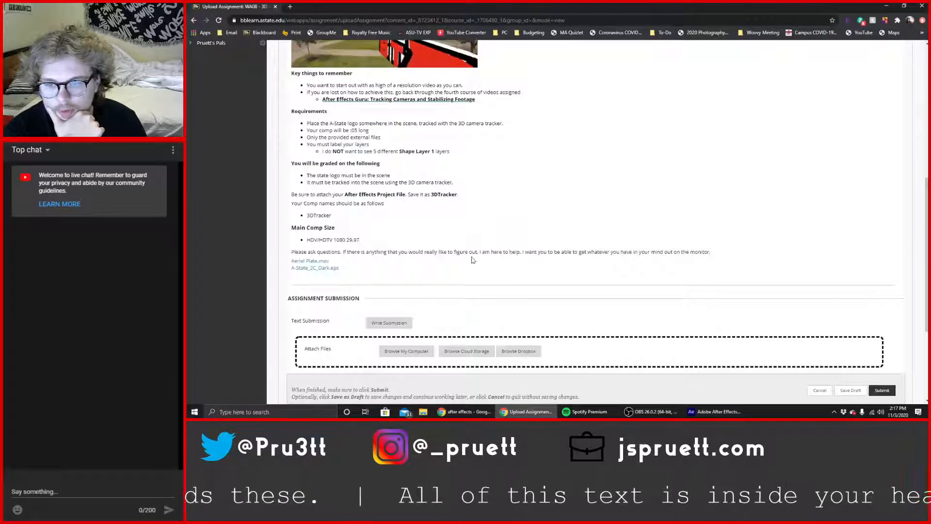
scroll(473, 260, up, 1)
scroll(400, 237, up, 1)
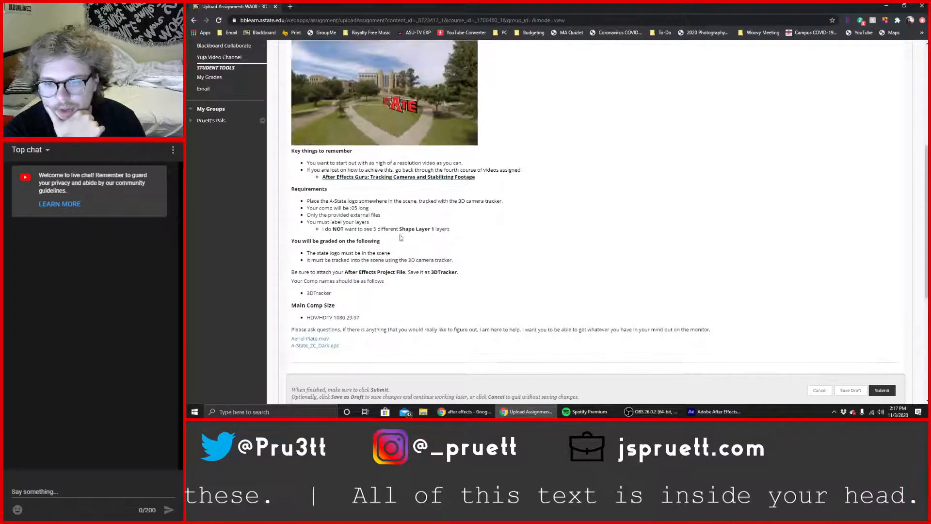
drag(408, 261, 458, 262)
click(479, 235)
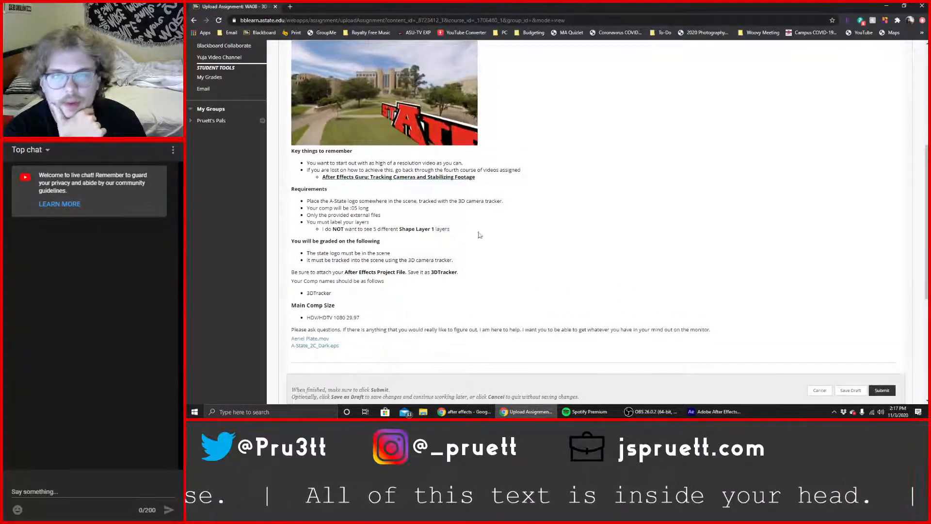
key(alt+Tab)
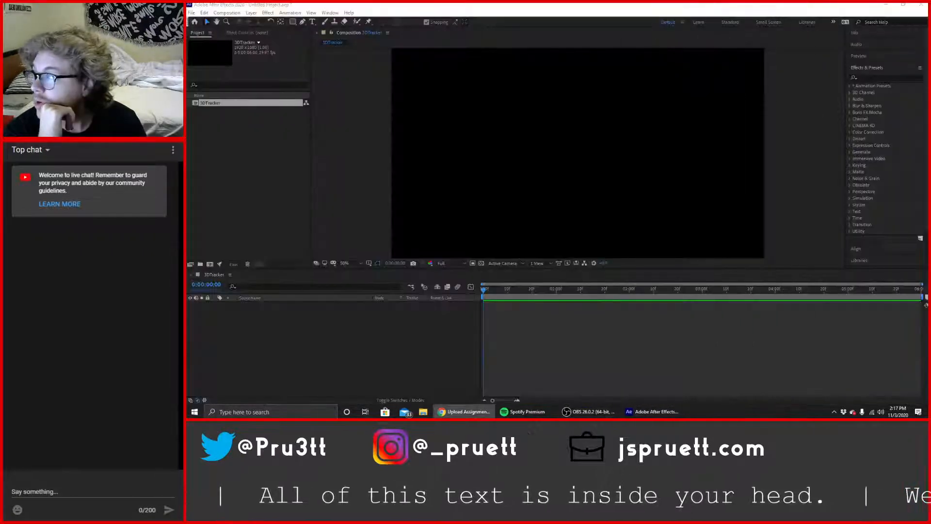
click(449, 368)
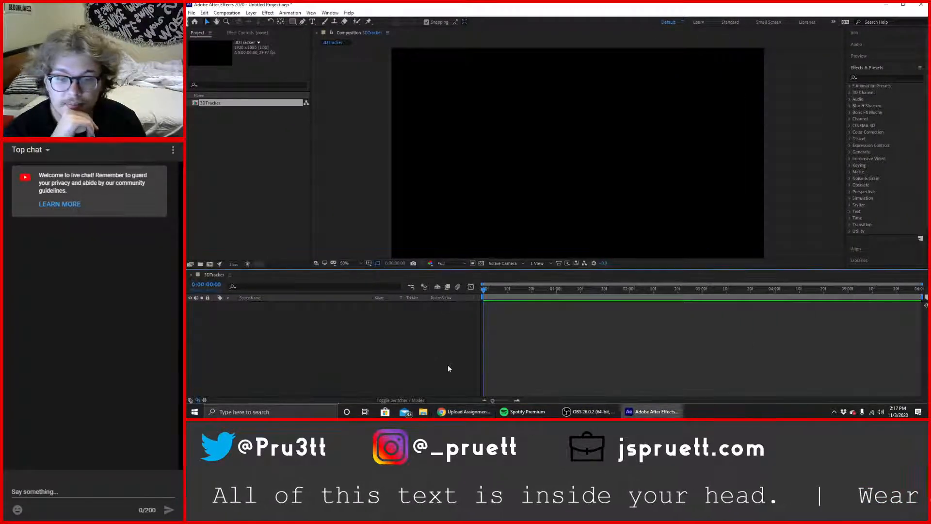
drag(483, 289, 363, 282)
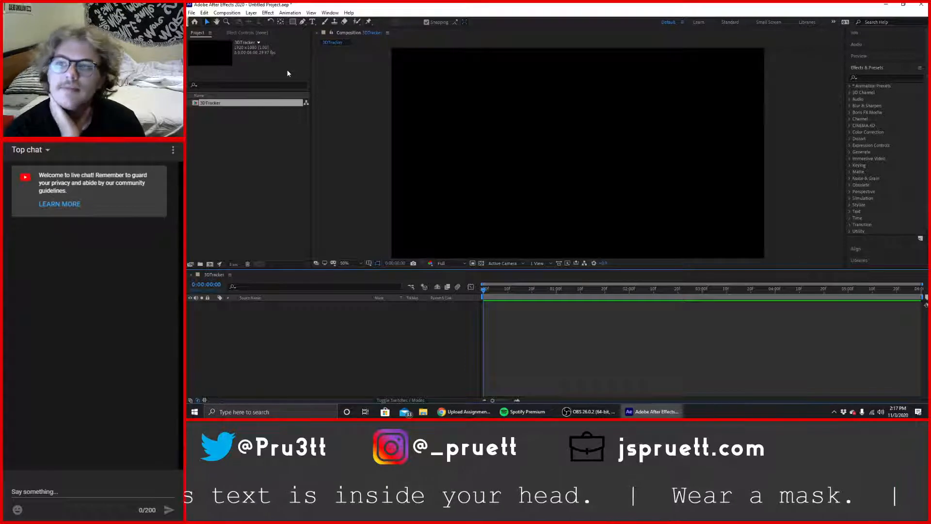
In File Explorer, open Desktop > Broadcast Graphics > Weekly Animations > WA08 3D Camera Tracking and try to import Aeriel Plate and A-State_2C_Dark into the project.
click(423, 412)
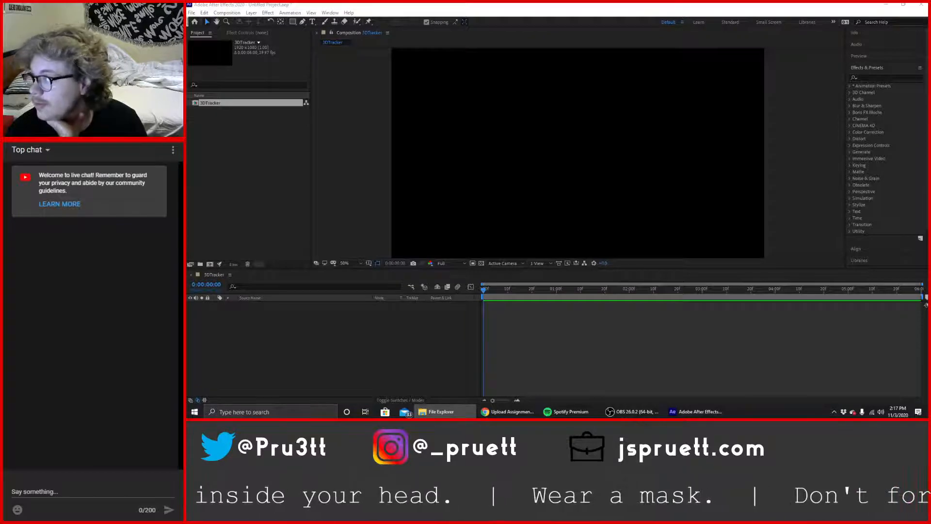
drag(516, 59, 672, 33)
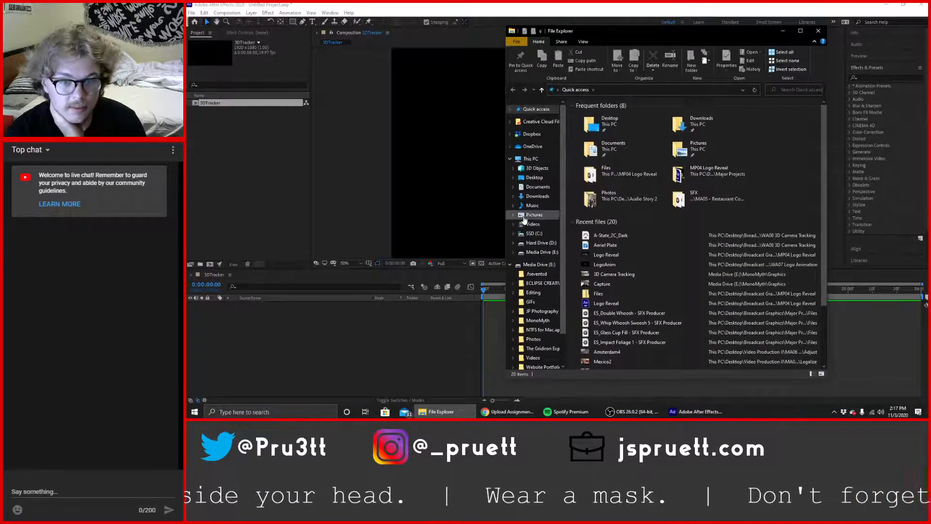
click(535, 177)
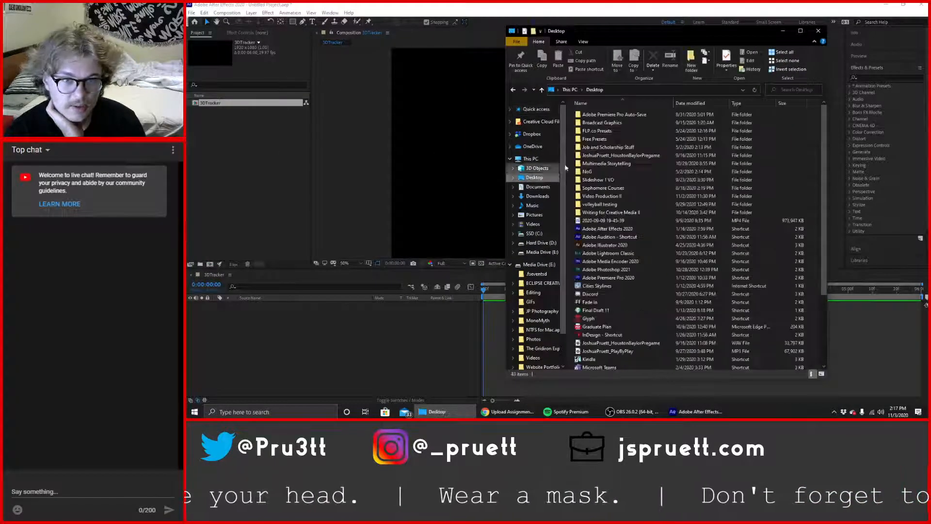
click(622, 124)
double_click(622, 124)
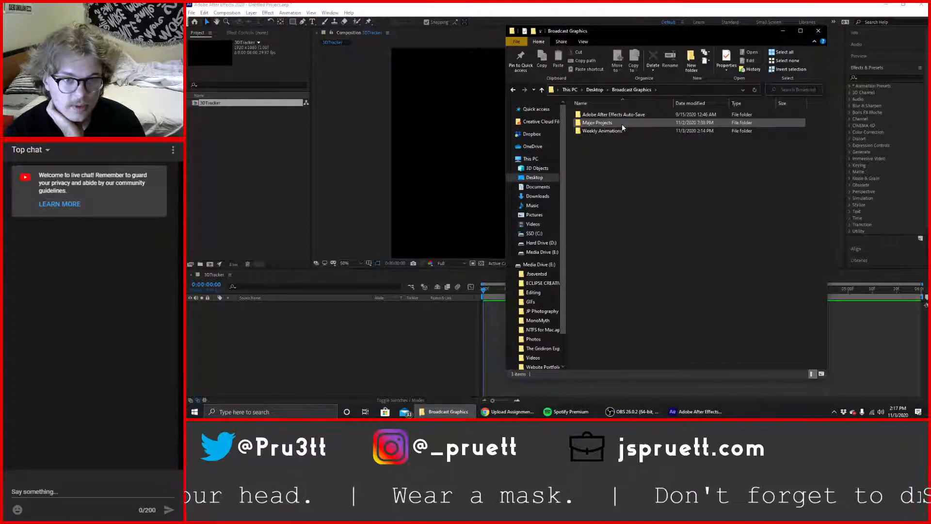
double_click(622, 124)
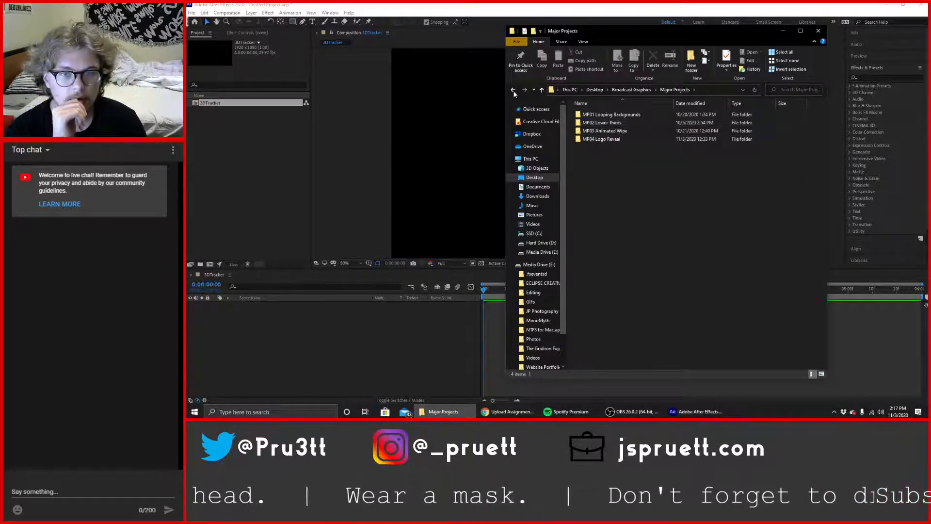
click(513, 90)
double_click(611, 131)
double_click(639, 181)
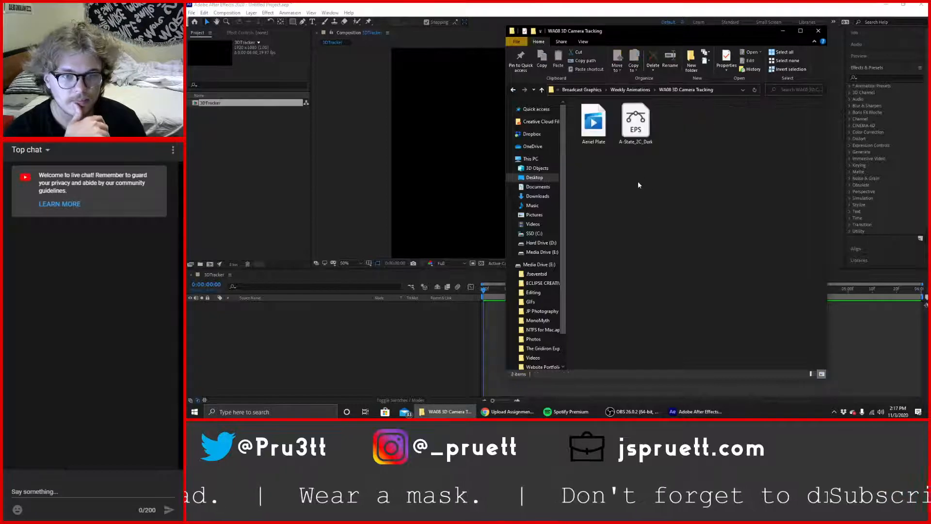
drag(663, 167, 248, 186)
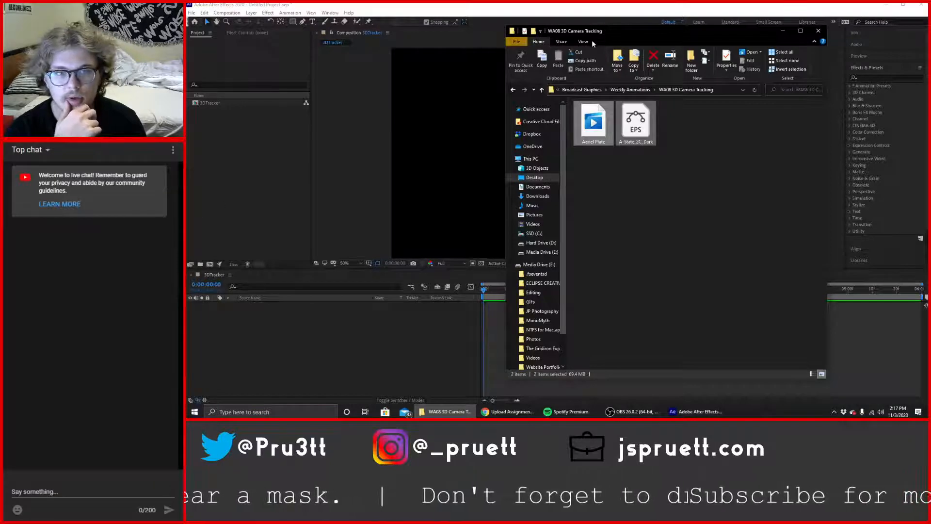
click(231, 205)
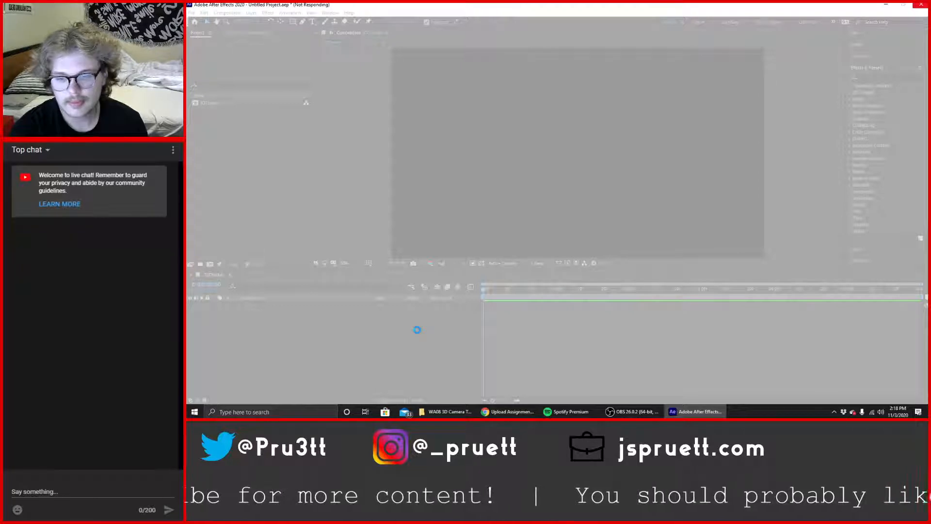
Force-close the unresponsive After Effects, minimize the file window and cancel the Windows problem report.
click(920, 4)
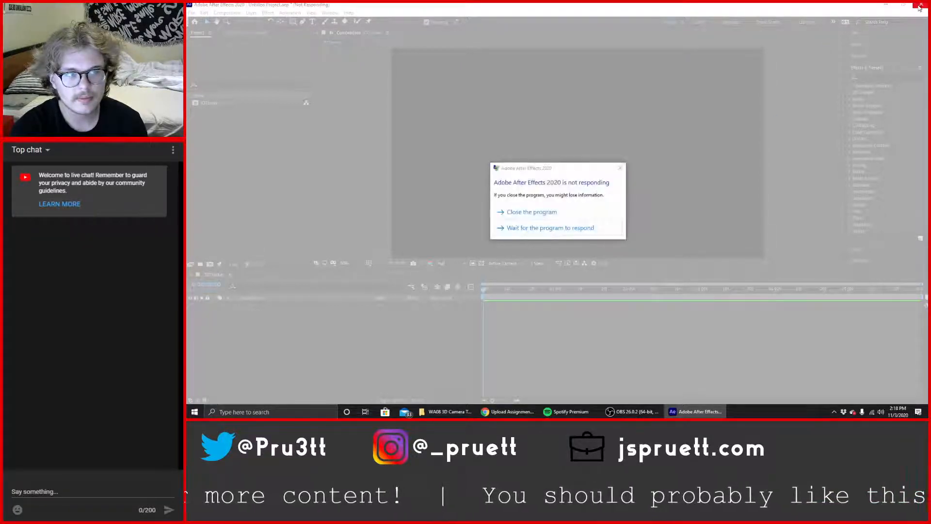
click(510, 211)
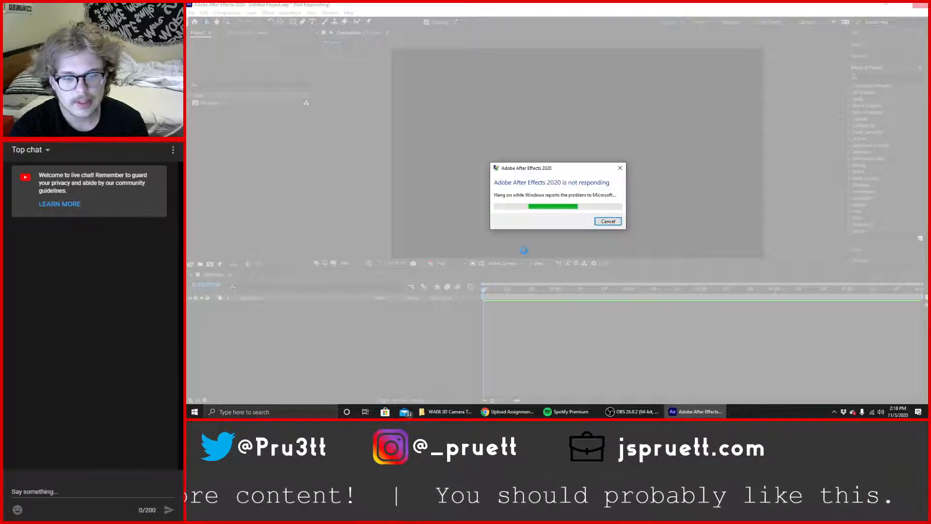
click(446, 411)
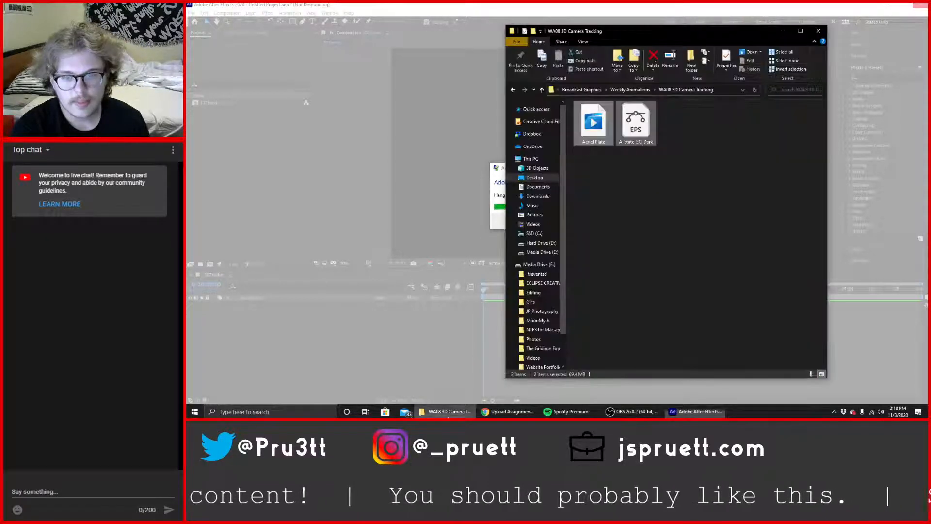
drag(660, 31, 217, 211)
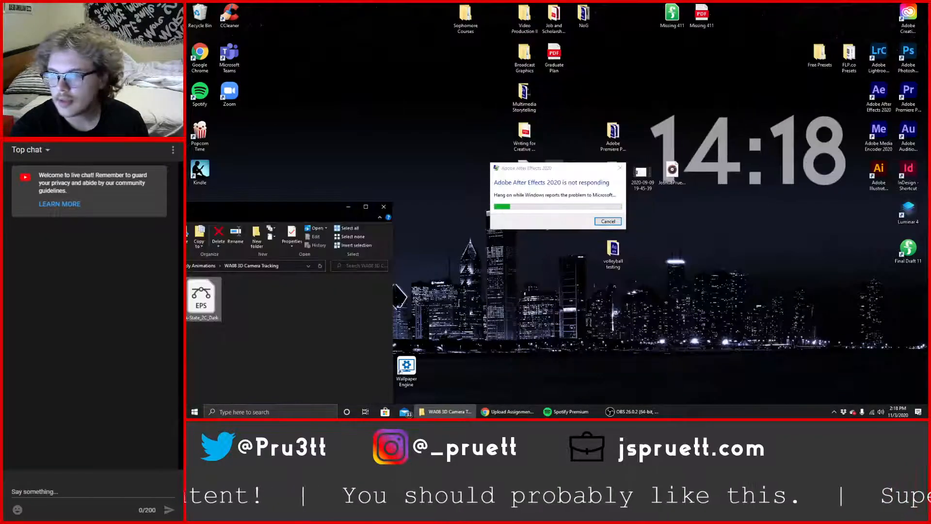
click(348, 207)
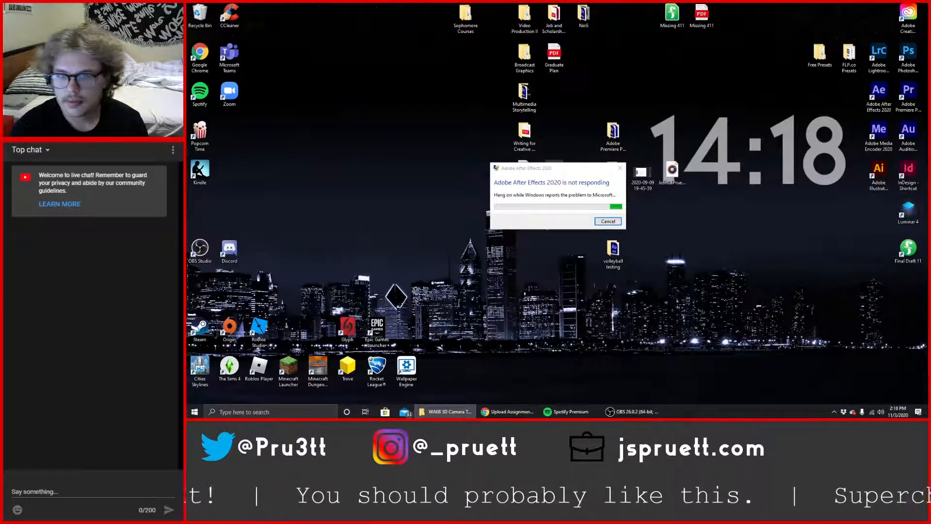
click(607, 221)
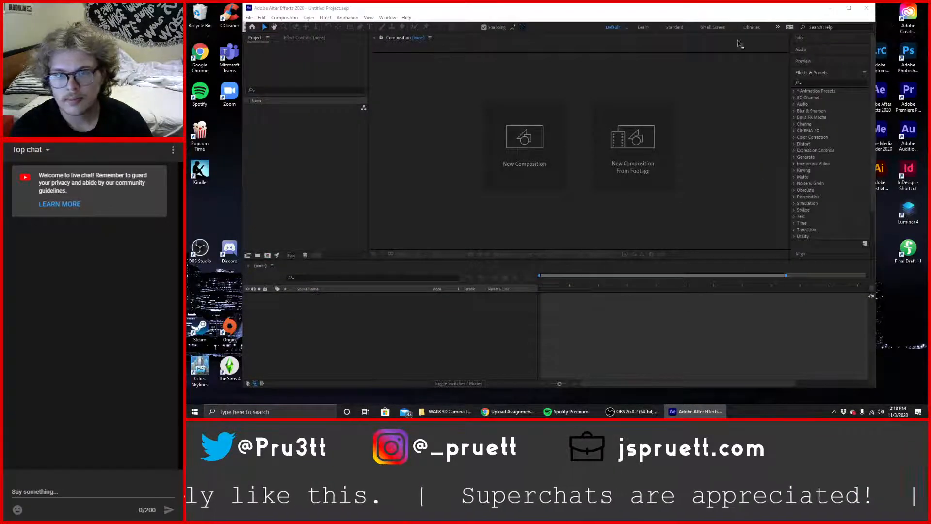
Maximize After Effects and create a 0:00:06:00 composition named 3DTracker with the HDTV 1080 29.97 preset.
click(849, 8)
click(526, 146)
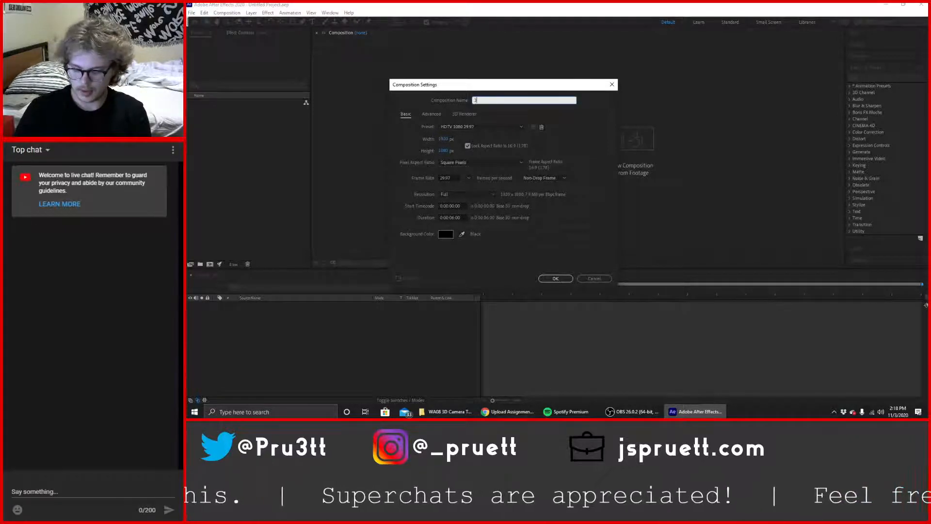
text(3DTracker)
key(Return)
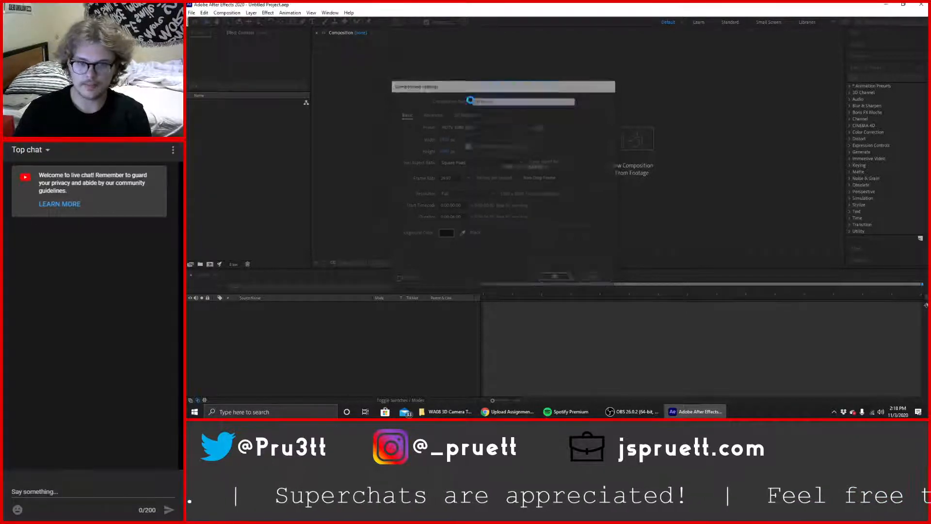
Try to import the WA08 footage from File Explorer into the project, force-close the unresponsive After Effects and cancel the Windows problem report.
key(alt+Tab)
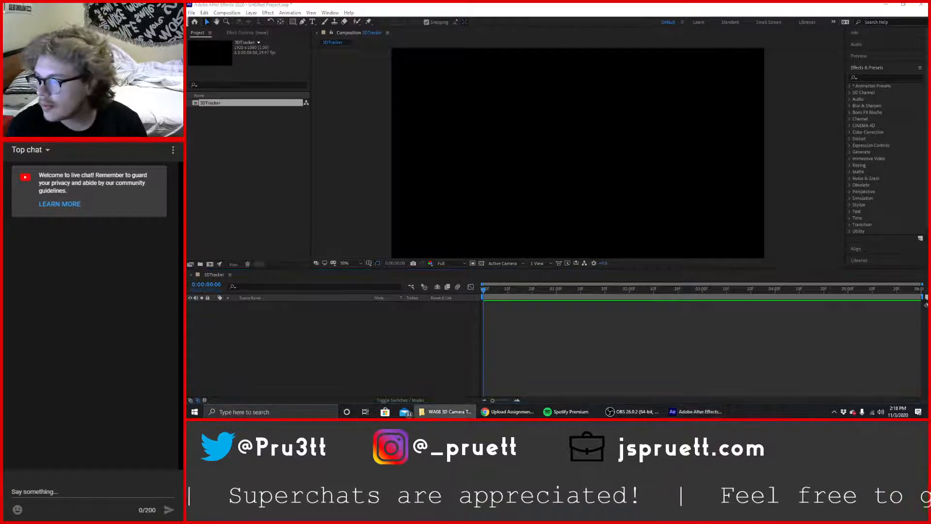
drag(188, 162, 223, 168)
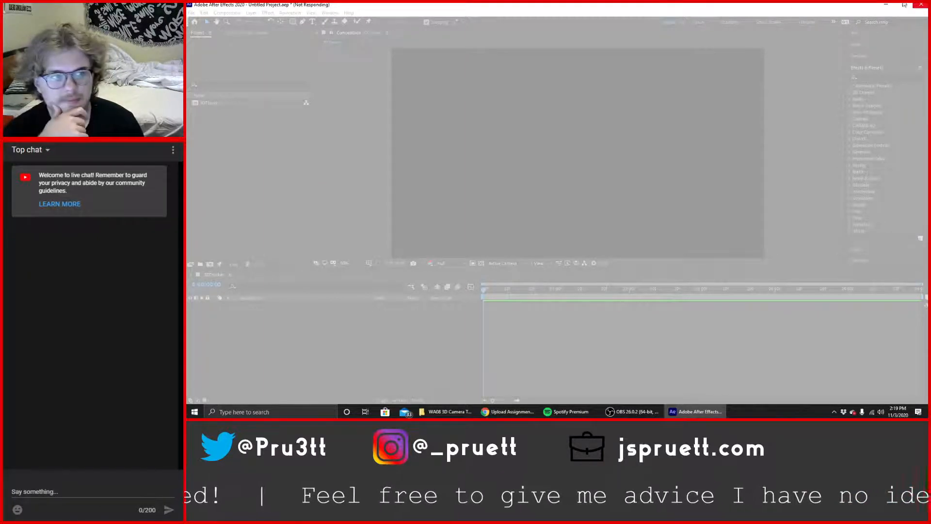
click(921, 4)
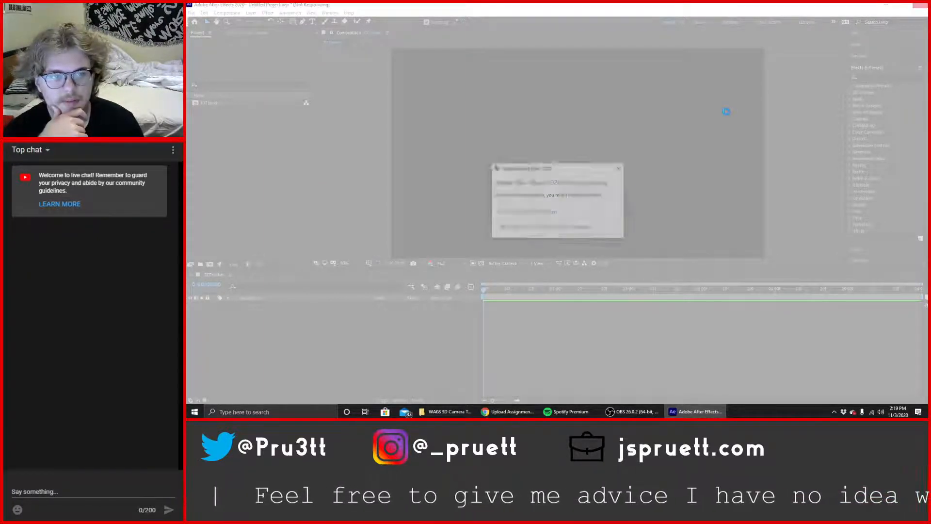
click(518, 212)
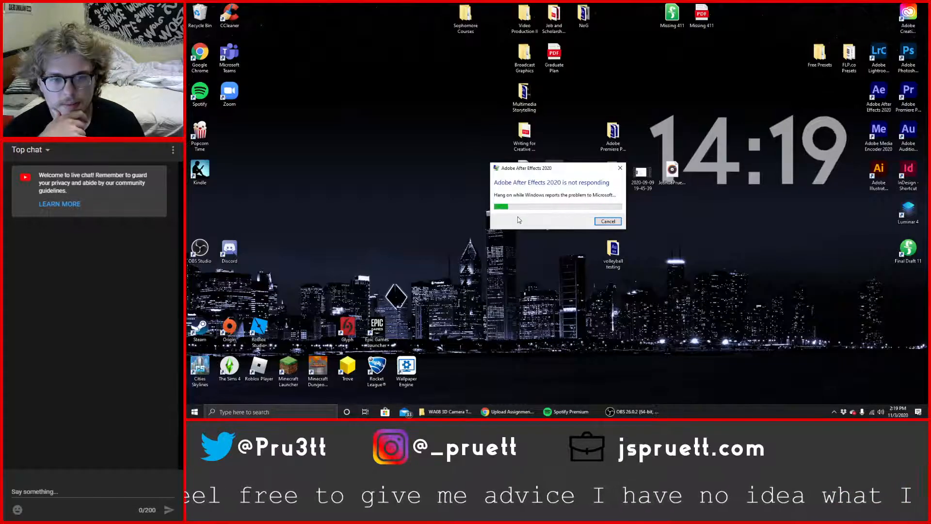
click(608, 222)
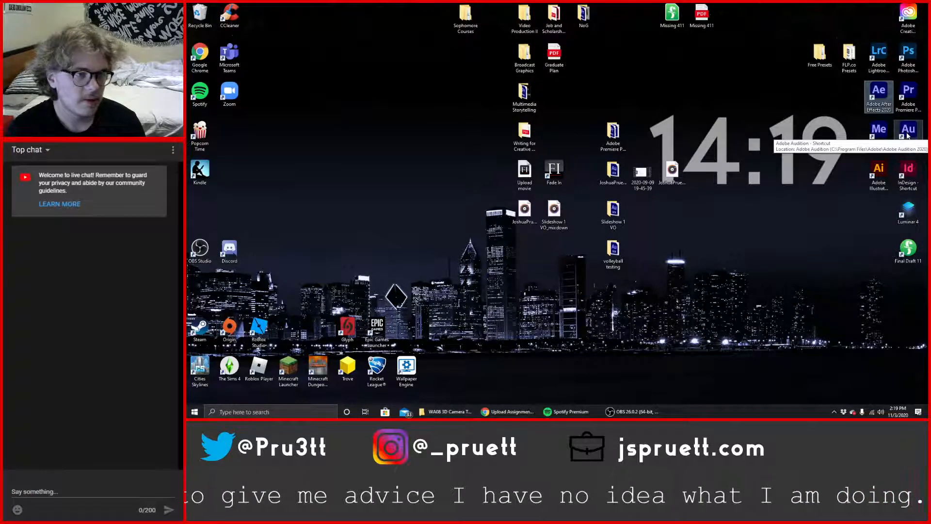
Launch Adobe Media Encoder 2020 and check the file type of the original Aeriel Plate clip in its file properties.
double_click(879, 132)
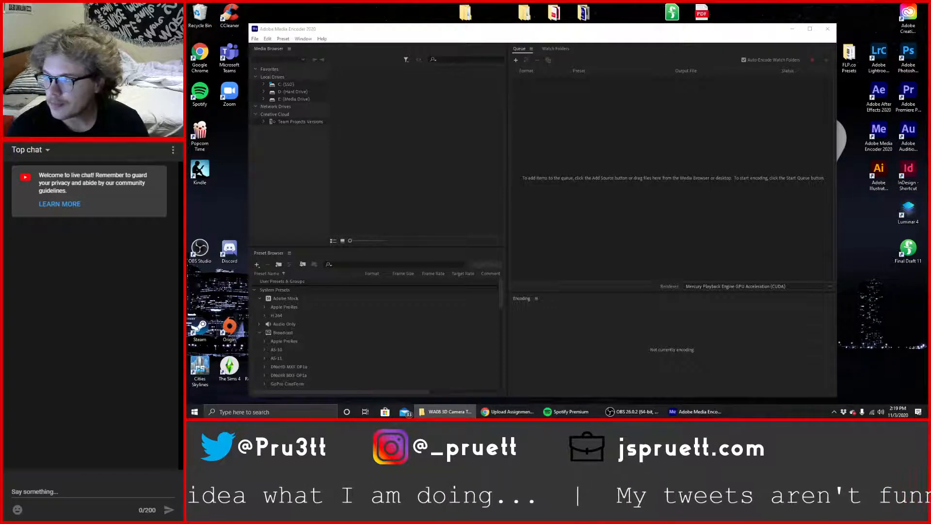
drag(187, 43, 411, 38)
right_click(309, 122)
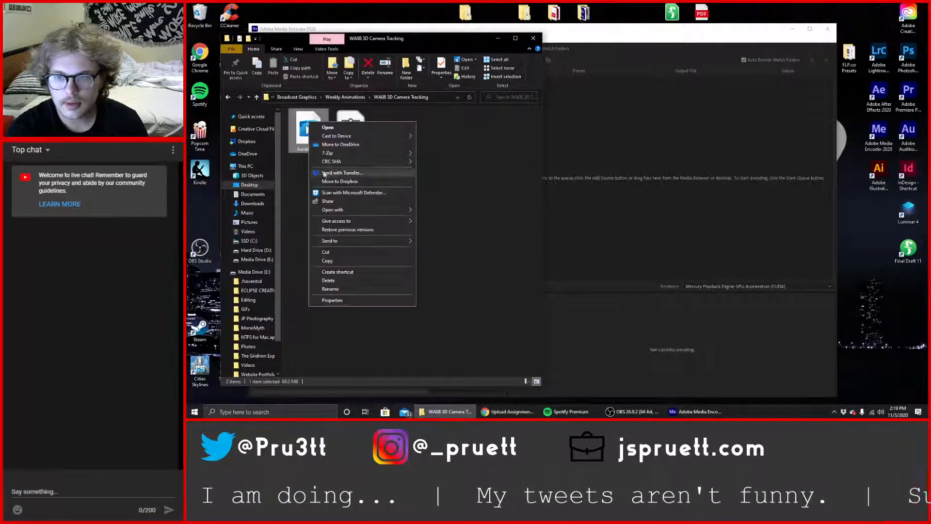
click(356, 300)
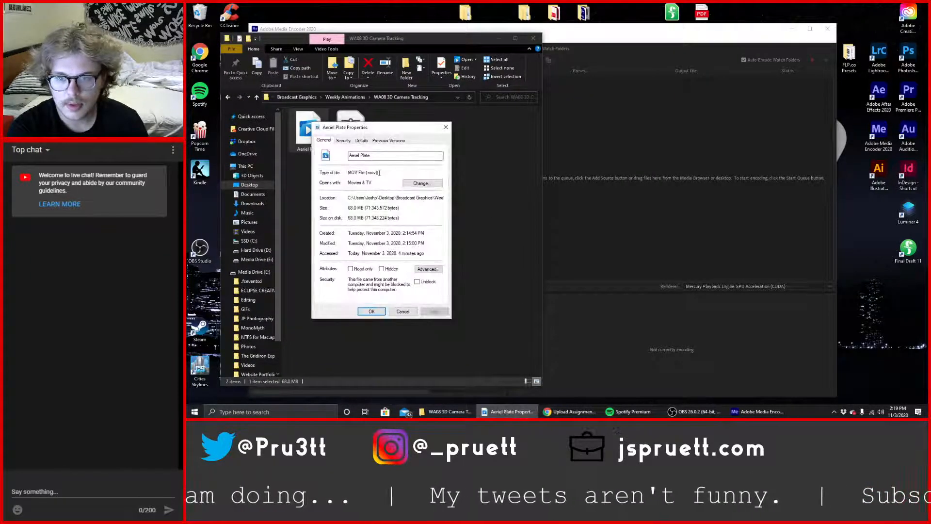
click(444, 129)
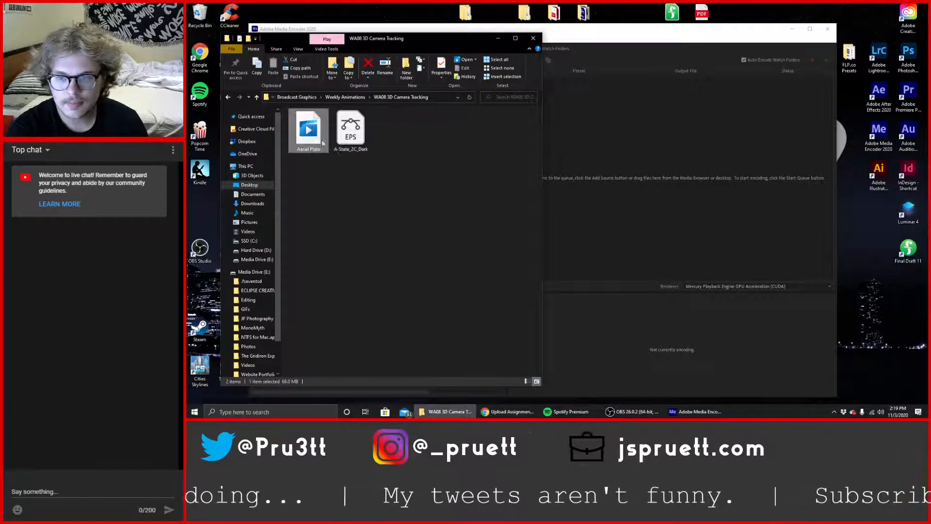
Queue Aeriel Plate in Media Encoder and encode it with H.264 as an mp4 named Aeriel Plate in the WA08 3D Camera Tracking folder.
drag(308, 129, 712, 185)
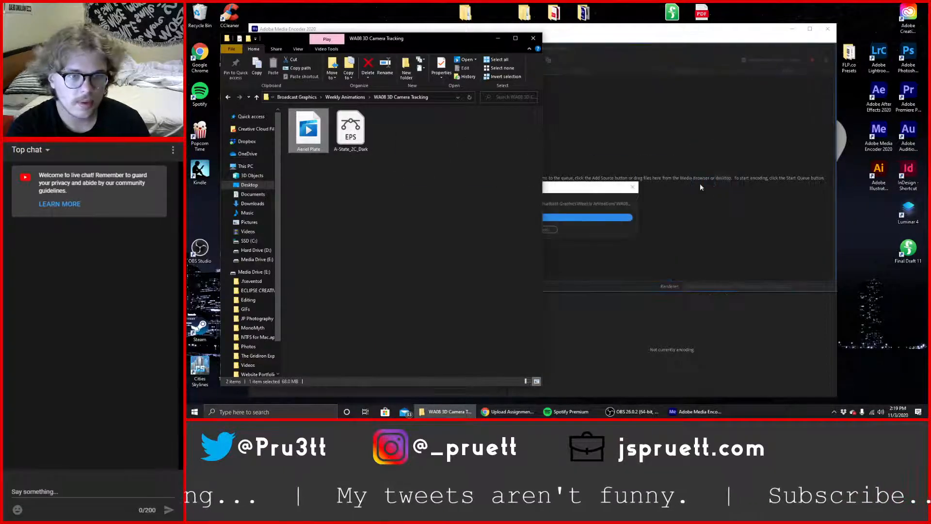
click(737, 196)
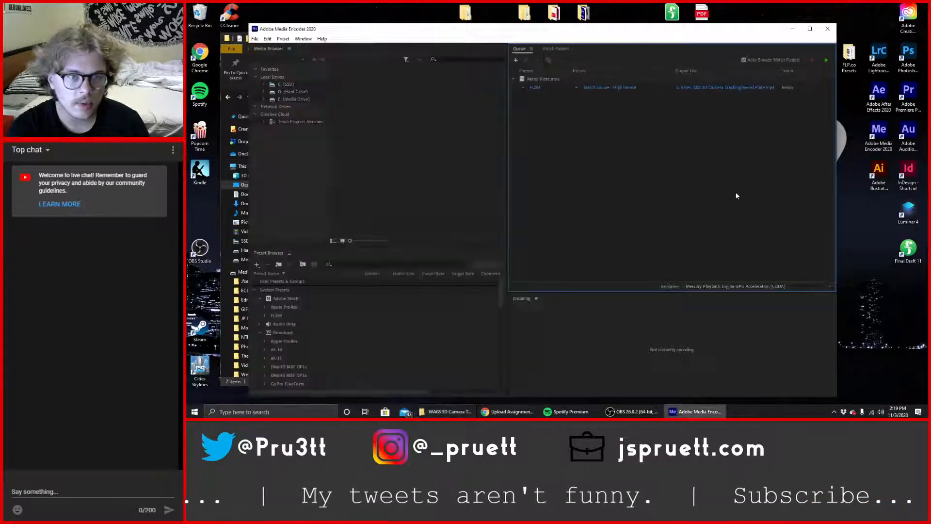
click(729, 87)
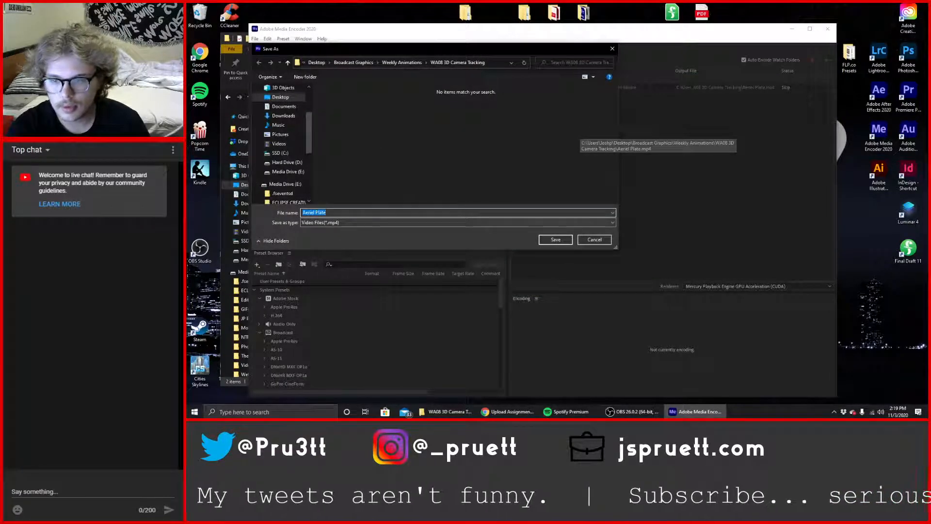
click(339, 222)
click(341, 224)
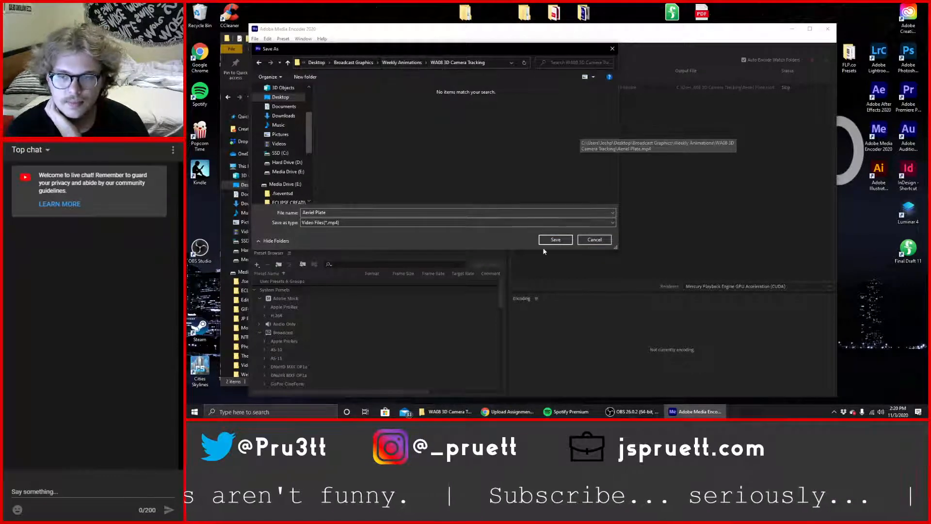
click(556, 240)
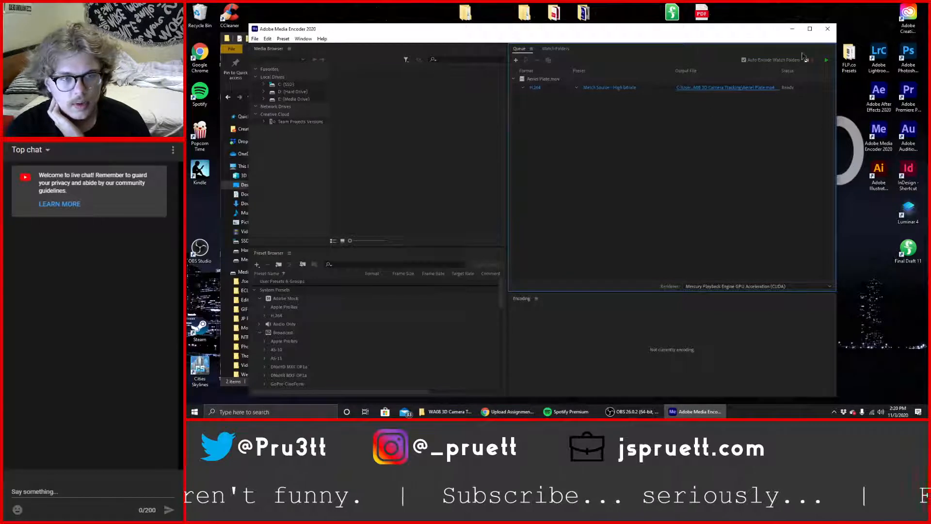
click(827, 59)
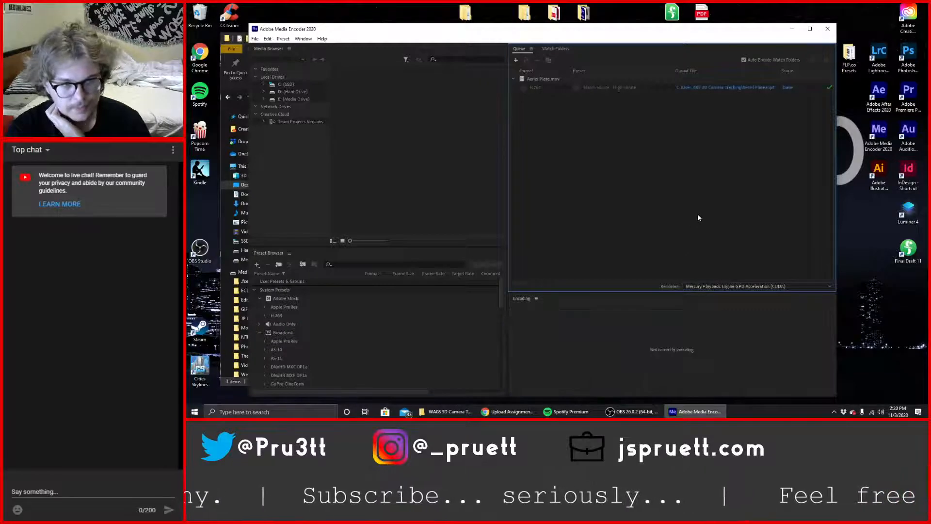
Check the encoded Aeriel Plate video in the WA08 3D Camera Tracking folder, and close the folder window and Media Encoder.
click(446, 411)
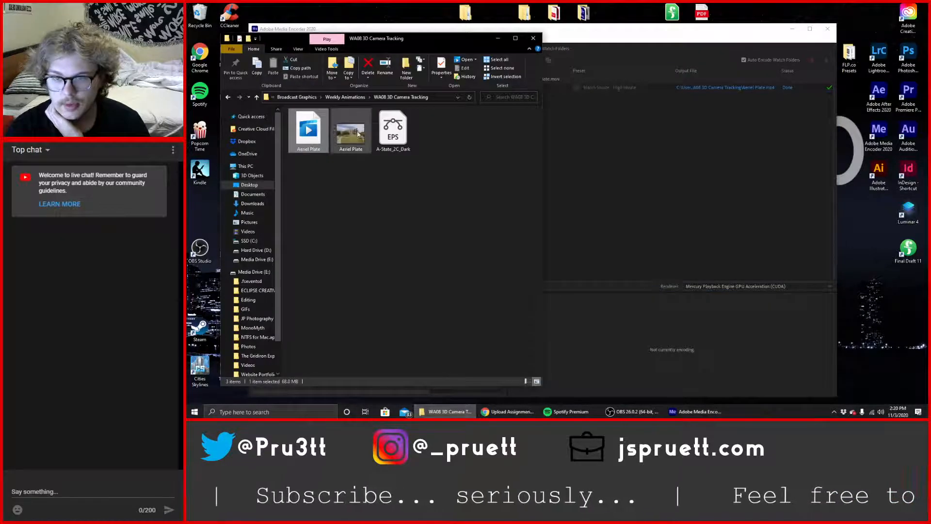
click(376, 172)
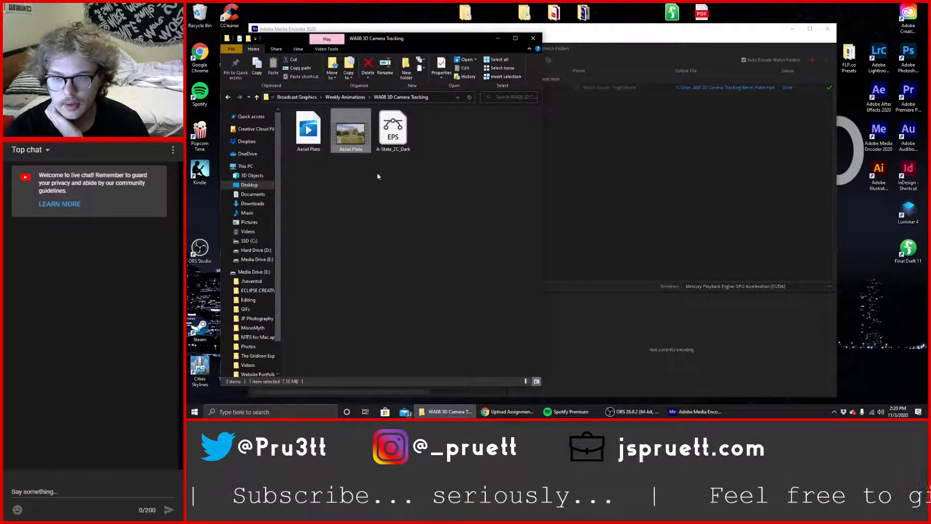
click(533, 39)
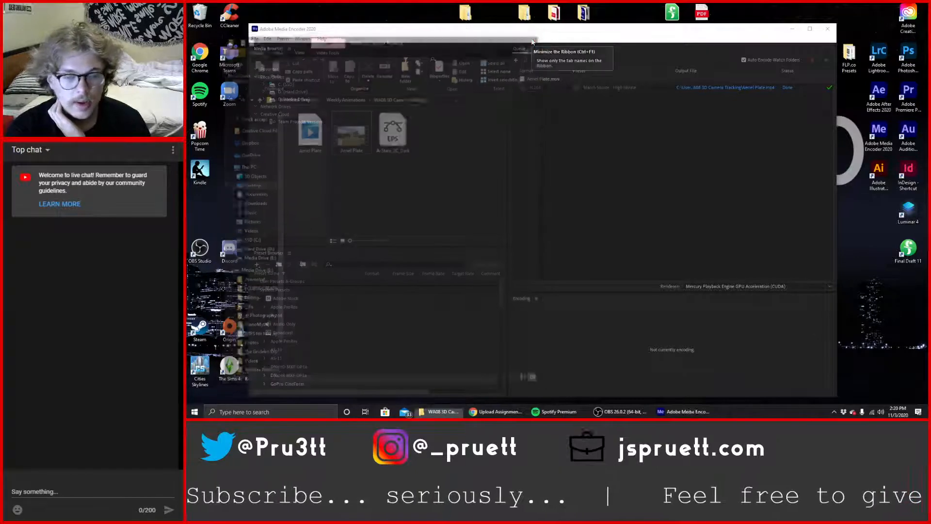
click(829, 30)
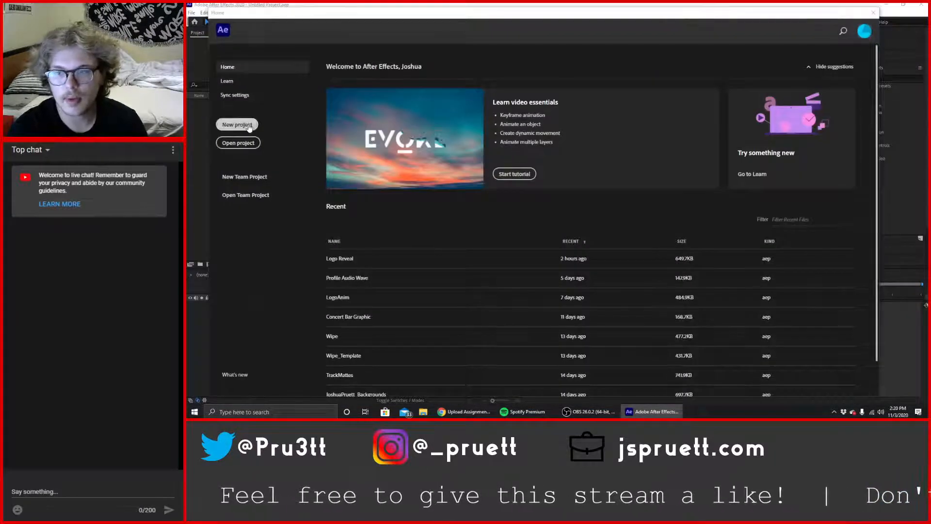
Start a new After Effects project and create a 0:00:06:00 composition named 3DTracker with the HDTV 1080 29.97 preset.
click(250, 126)
click(536, 145)
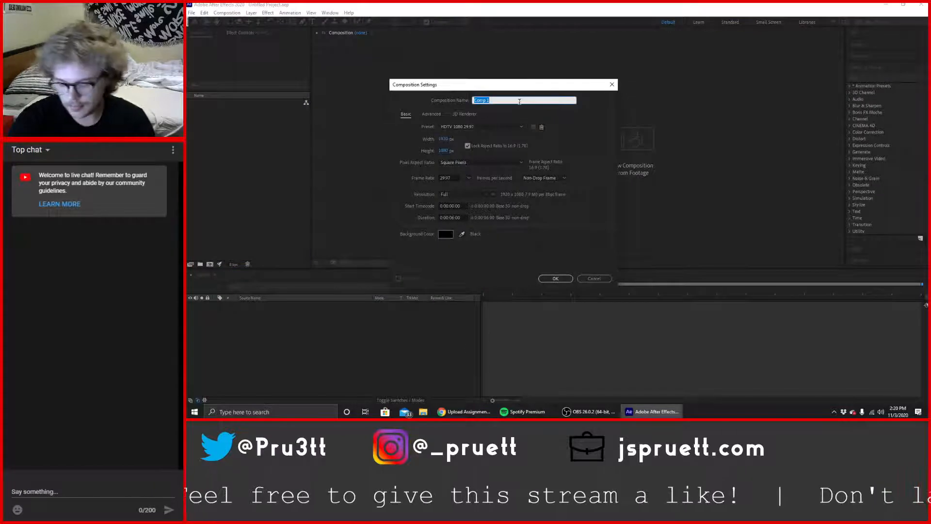
text(3DT)
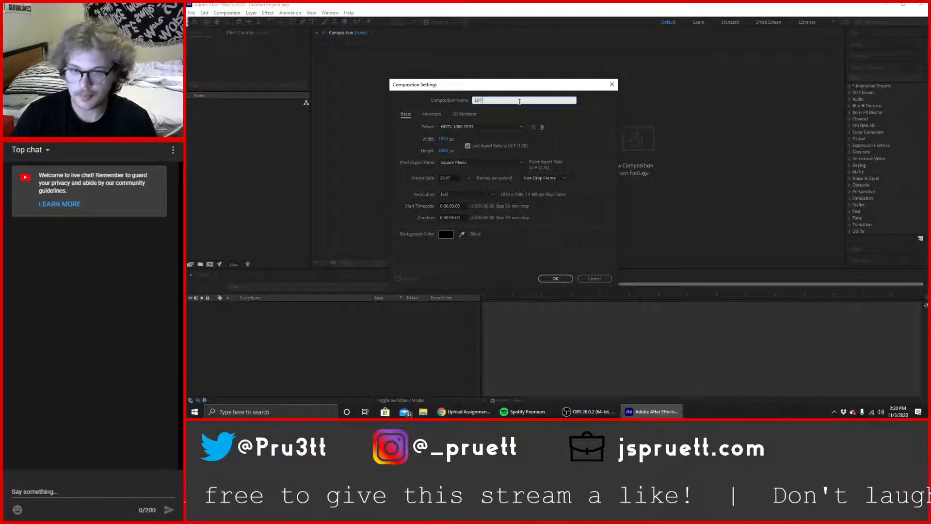
text(racker)
key(Return)
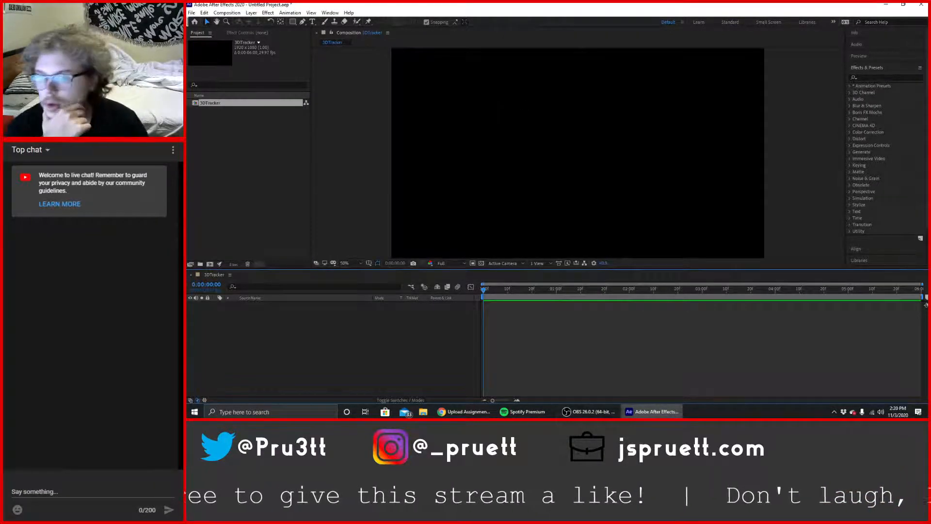
Save the project as 3DTracker in Broadcast Graphics > Weekly Animations > WA08 3D Camera Tracking.
click(191, 13)
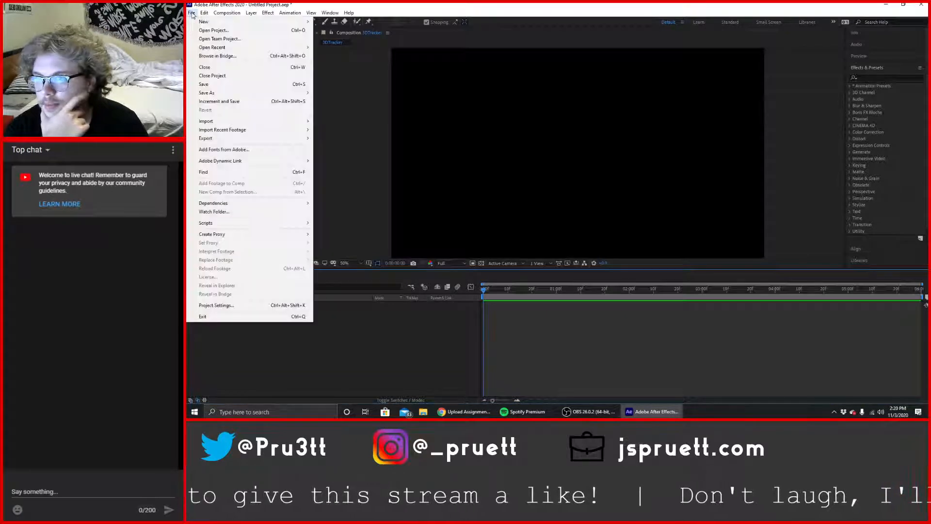
click(225, 84)
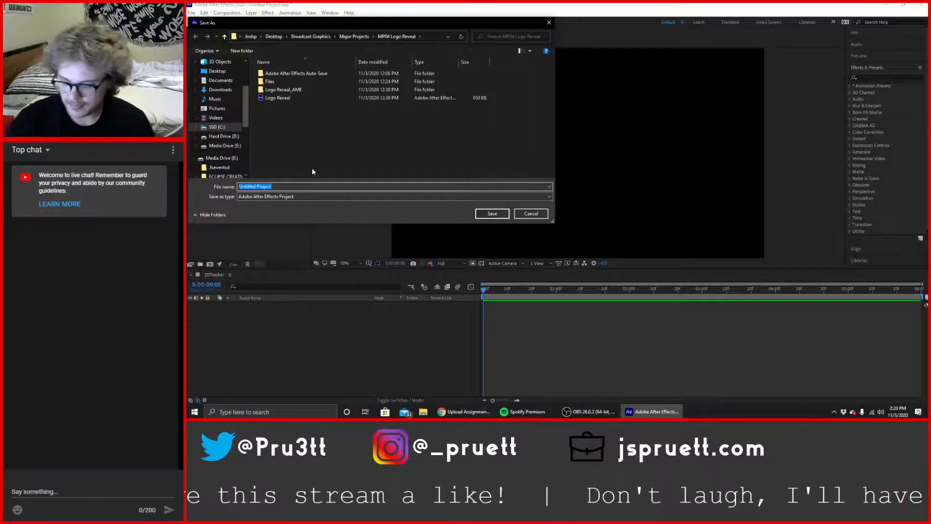
text(3DTracke)
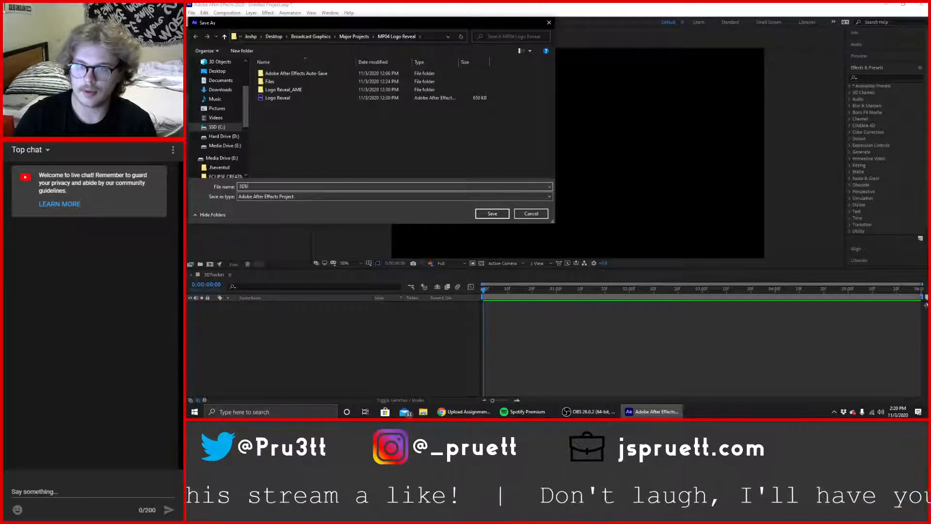
text(r)
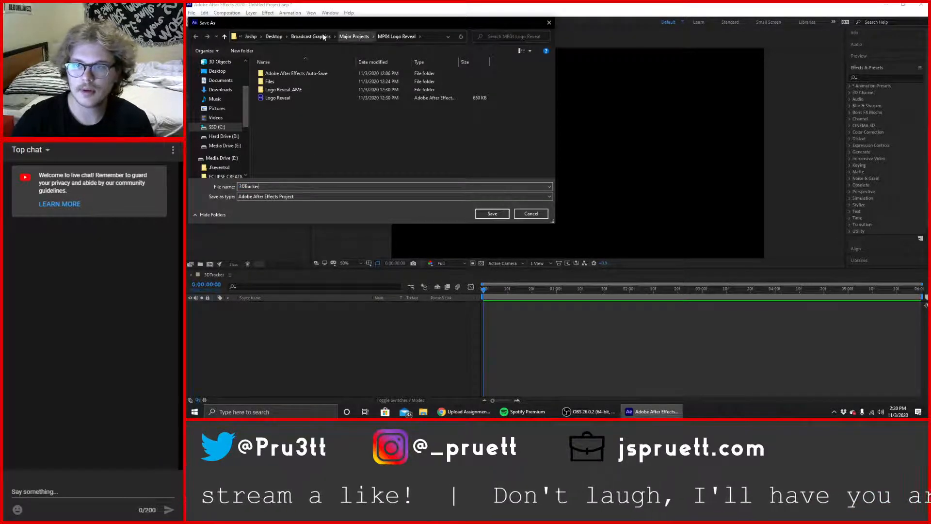
click(305, 37)
double_click(325, 92)
double_click(318, 130)
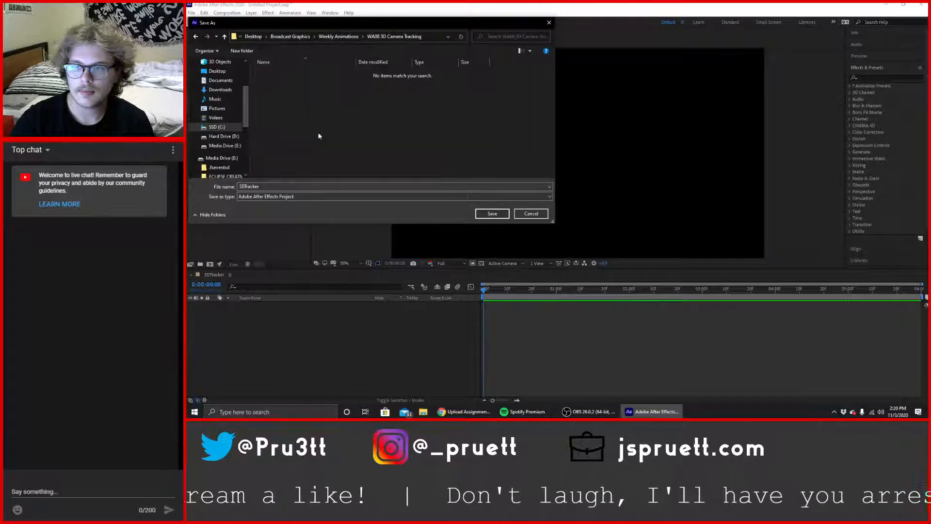
click(492, 214)
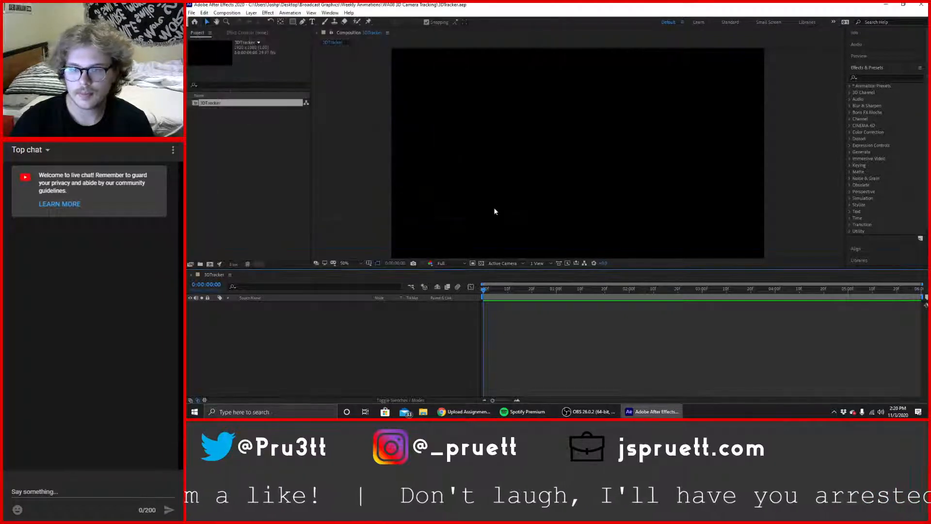
In File Explorer, open Desktop > Broadcast Graphics > Weekly Animations > WA08 3D Camera Tracking and import the mp4 version of Aeriel Plate into the After Effects project.
click(423, 411)
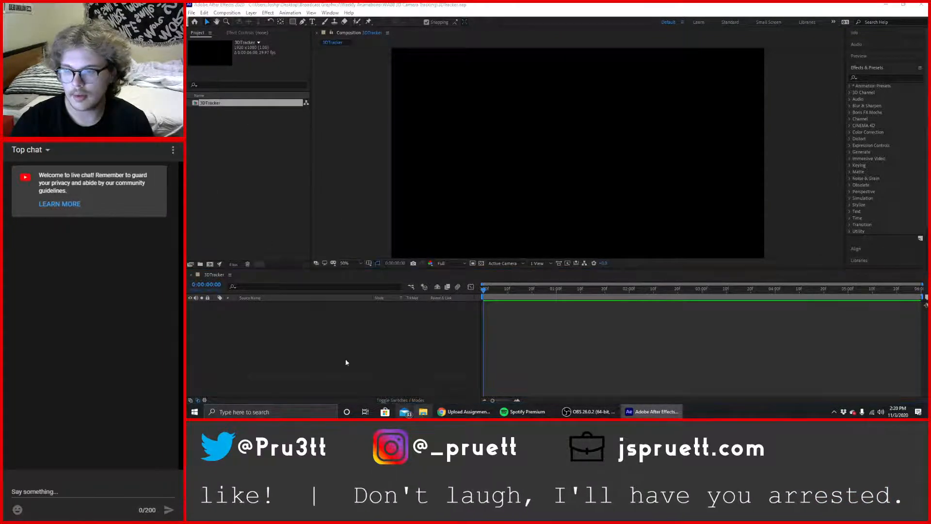
drag(368, 37, 594, 26)
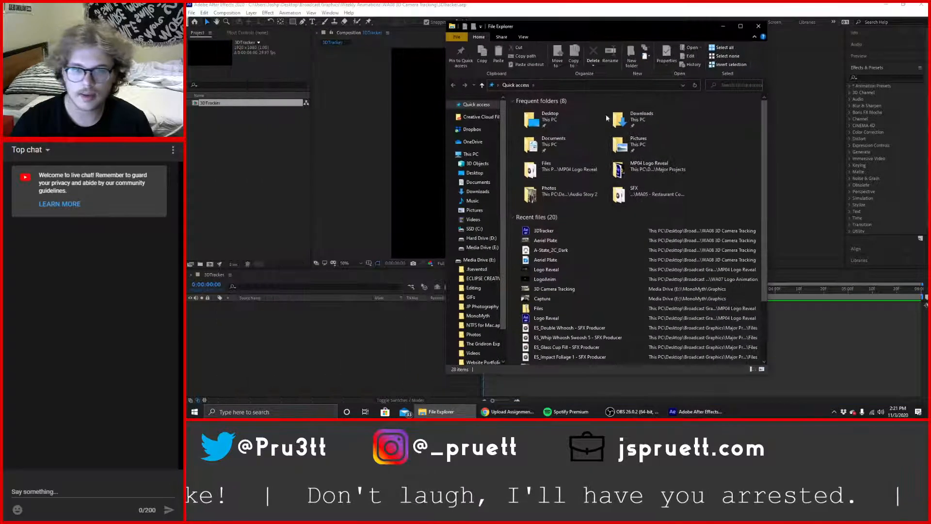
click(483, 173)
double_click(543, 121)
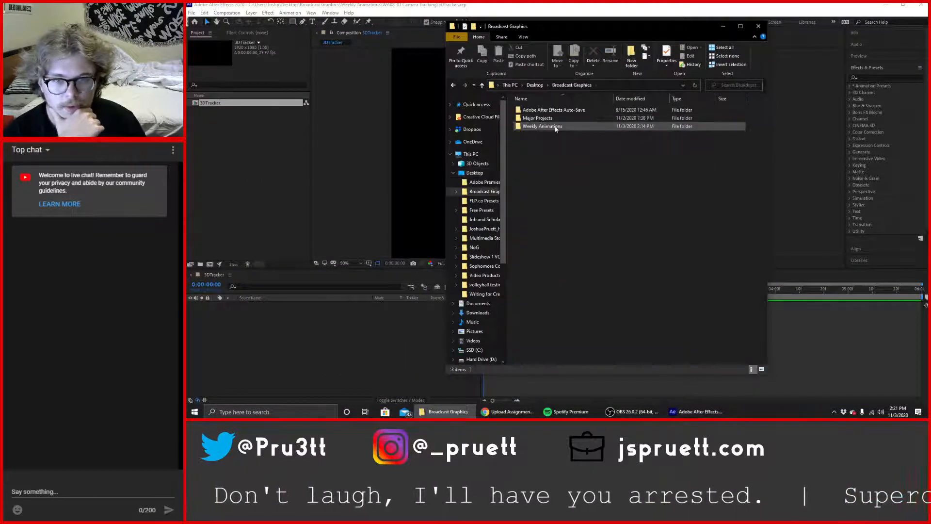
double_click(558, 127)
double_click(560, 160)
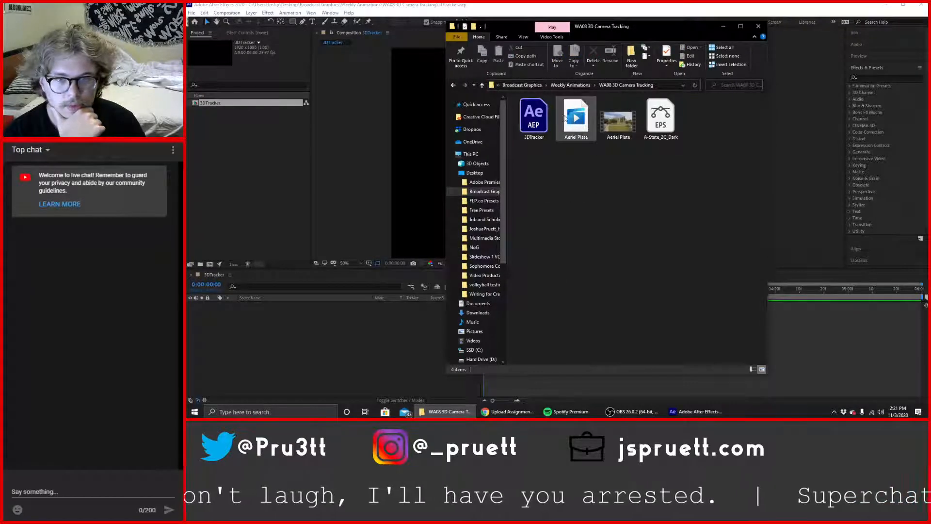
drag(622, 127, 231, 184)
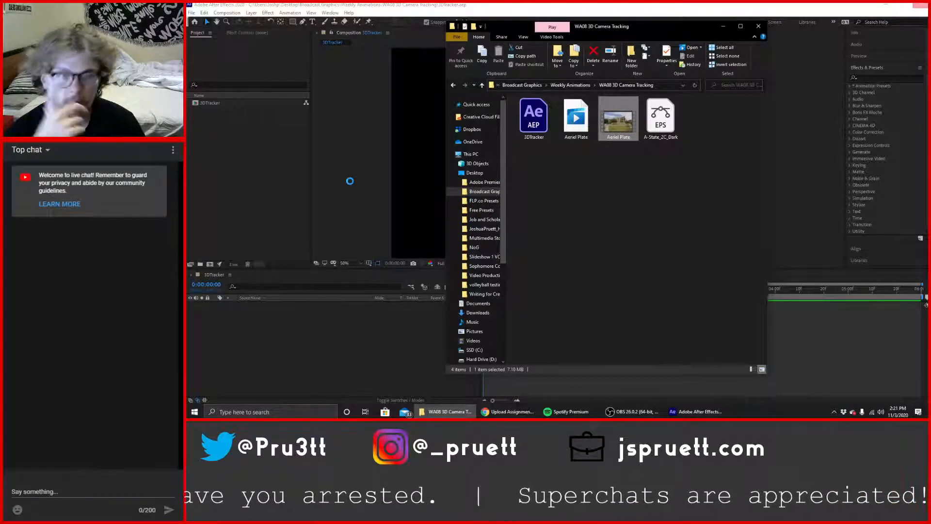
click(349, 181)
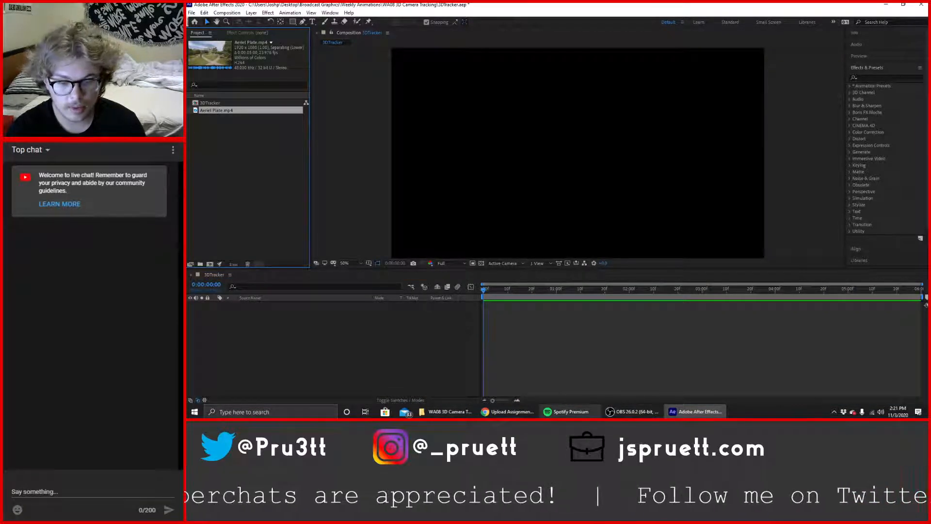
Import the A-State_2C_Dark EPS logo from the WA08 3D Camera Tracking folder into the After Effects project.
click(445, 411)
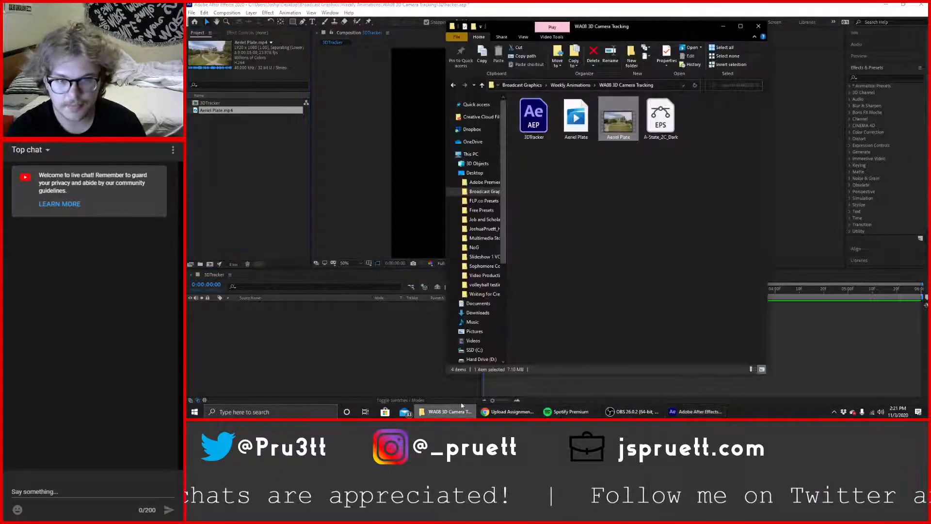
click(592, 118)
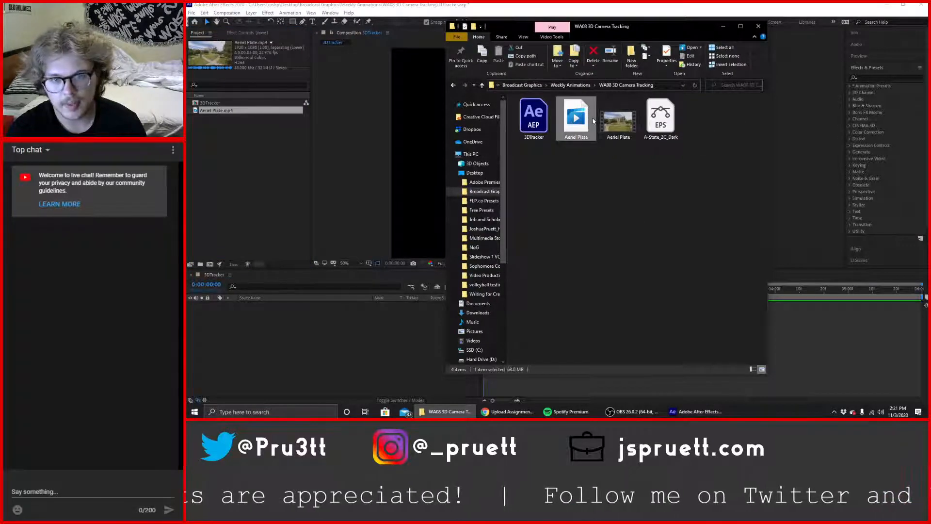
click(606, 212)
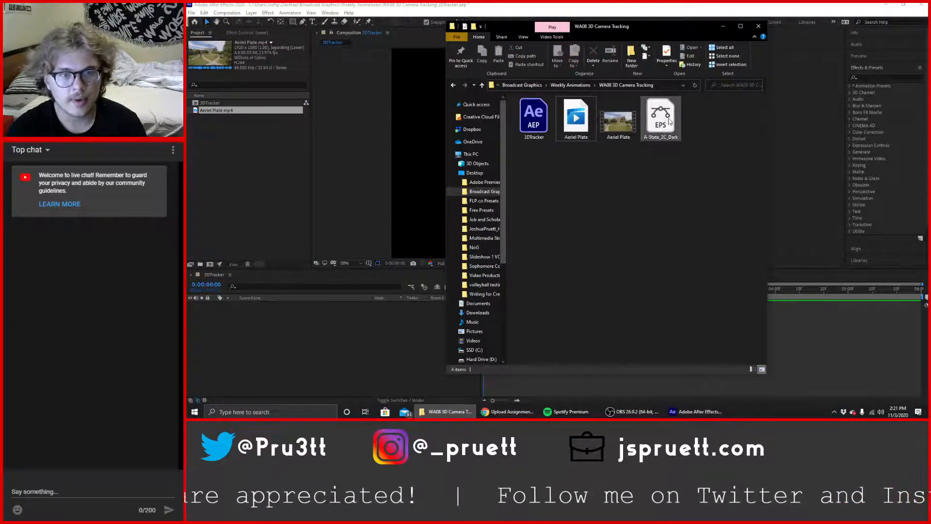
drag(672, 123, 245, 186)
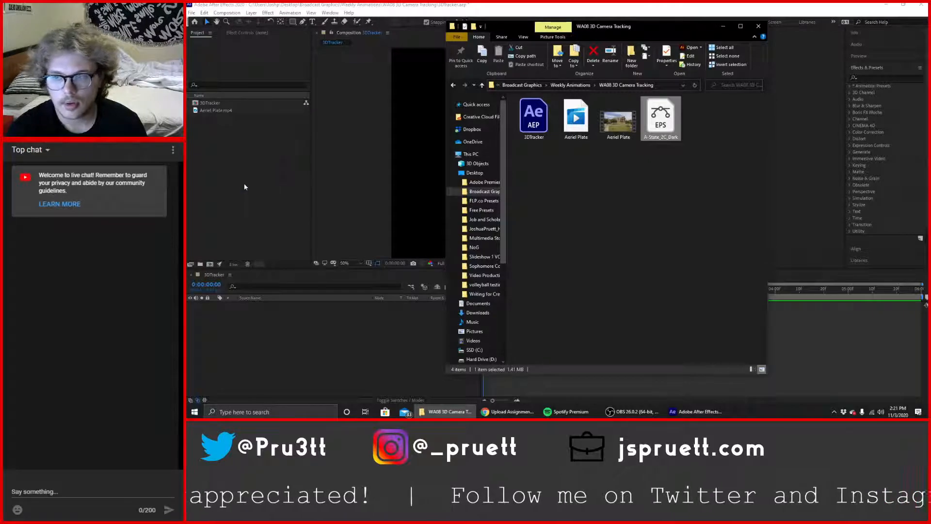
click(348, 206)
Close the Spotify window while the logo import is processing.
mouse_move(584, 416)
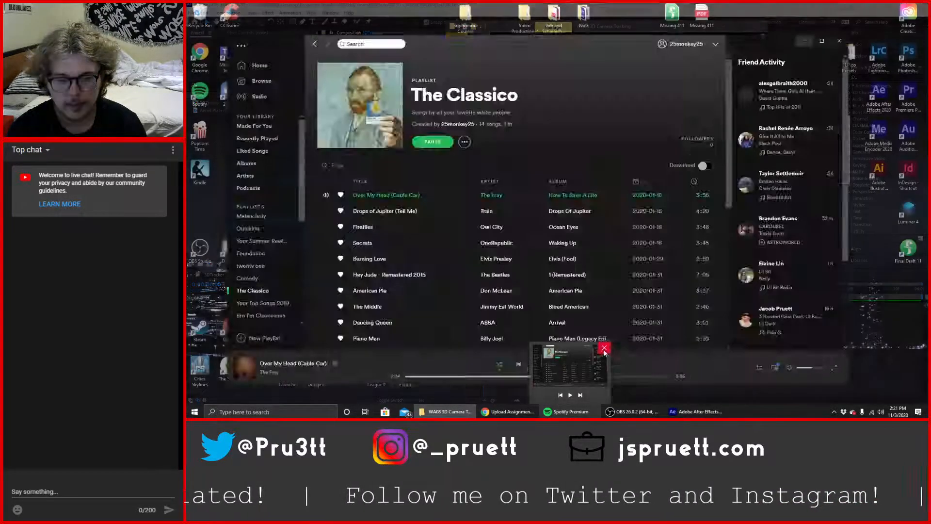
click(604, 348)
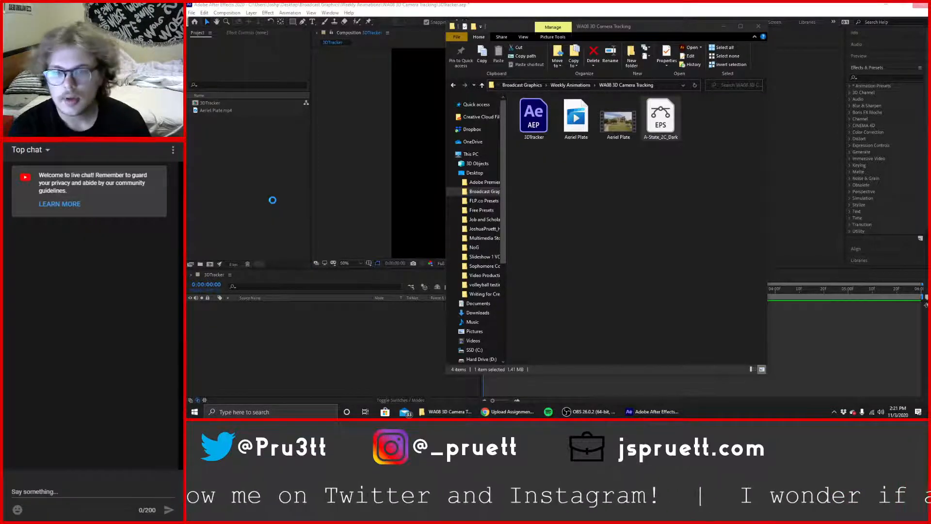
click(339, 195)
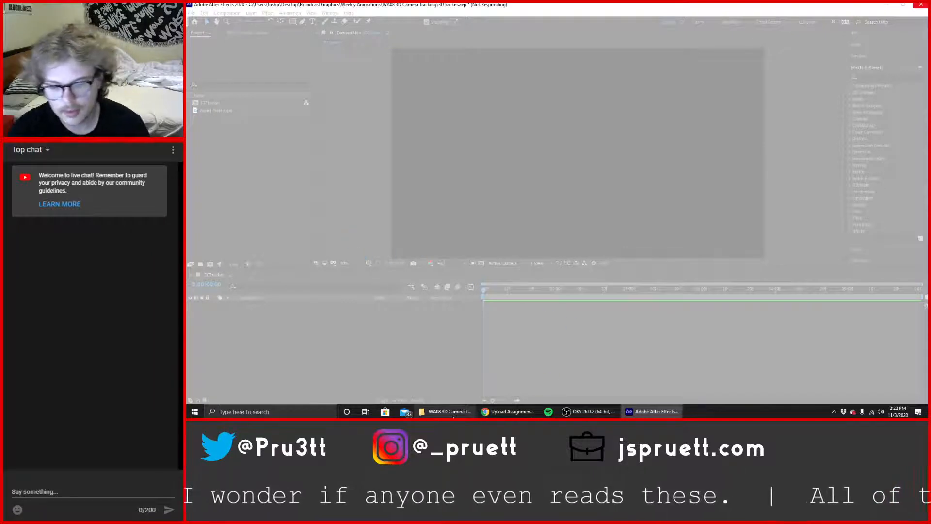
In the WA08 3D Camera Tracking folder, check the file properties of the mp4 version of Aeriel Plate.
mouse_move(453, 417)
click(444, 379)
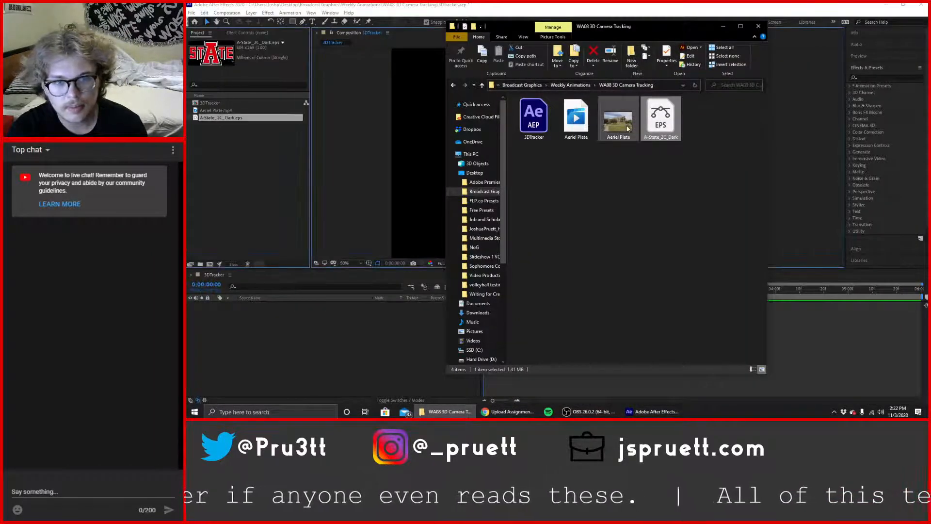
right_click(627, 127)
click(659, 305)
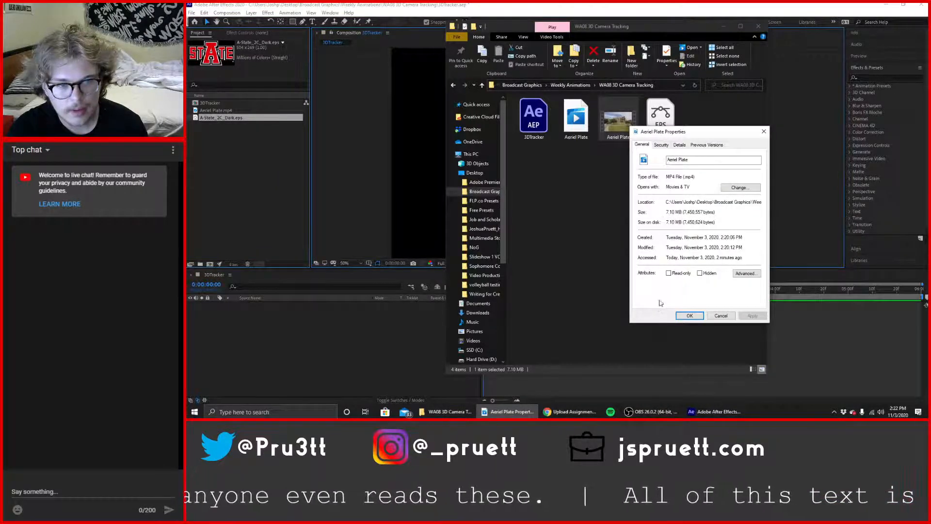
click(764, 131)
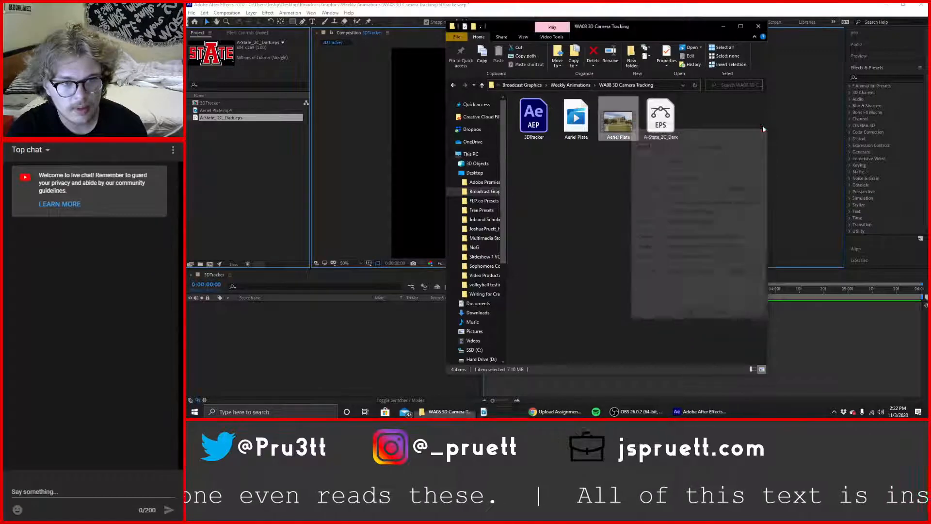
Check the file properties of the A-State_2C_Dark logo and close the folder window.
click(662, 119)
right_click(663, 134)
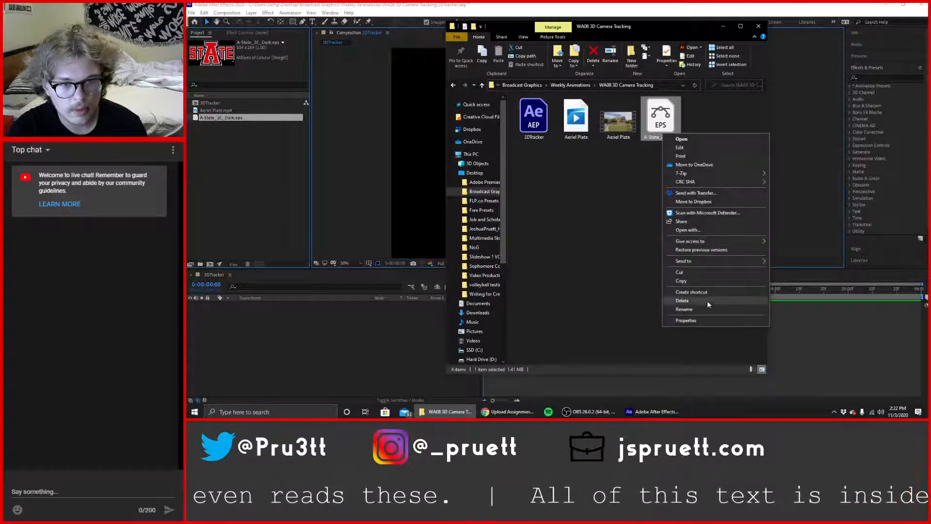
click(705, 321)
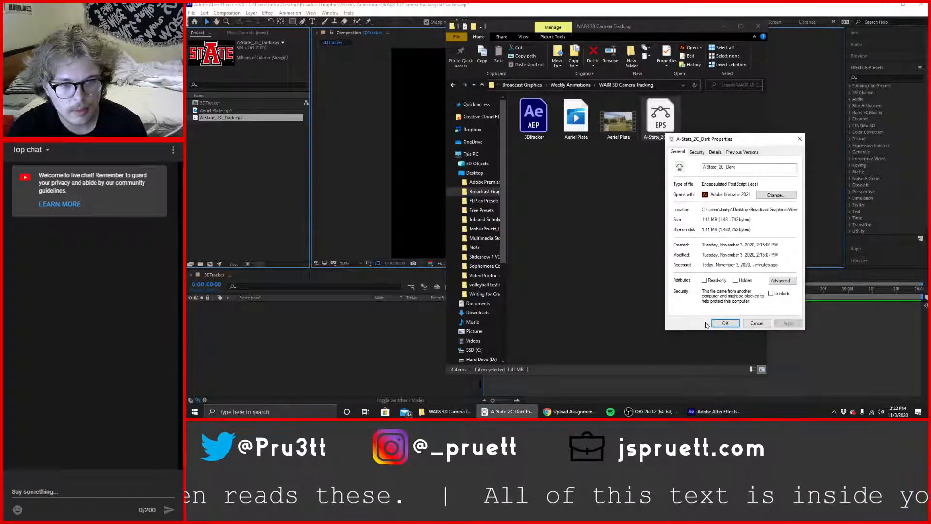
click(799, 139)
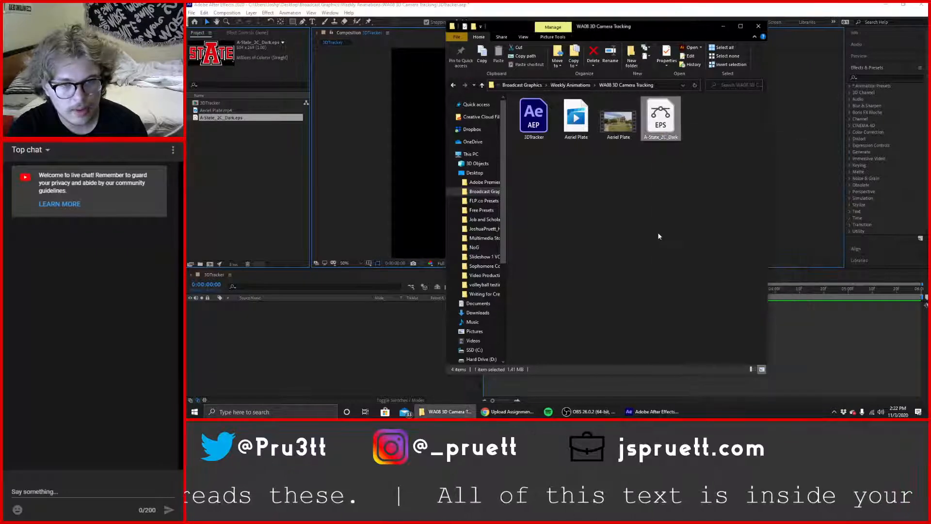
click(652, 244)
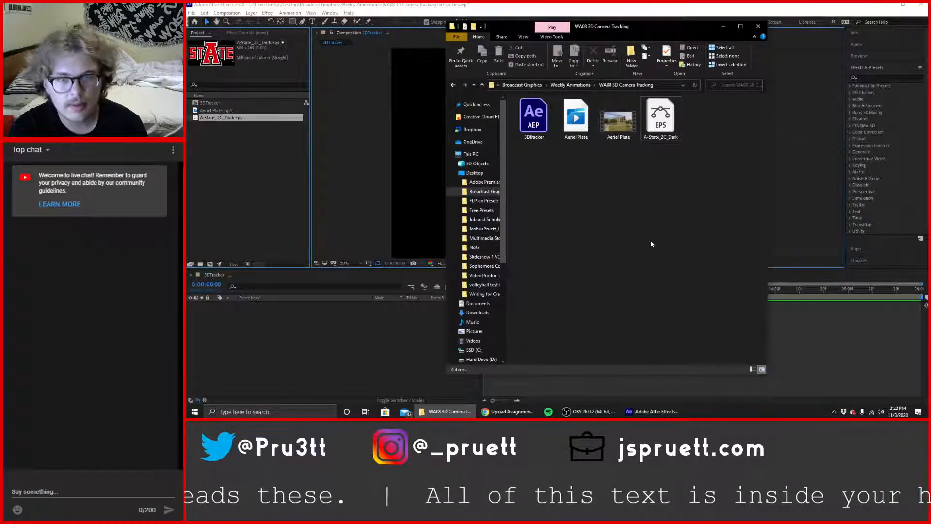
click(757, 28)
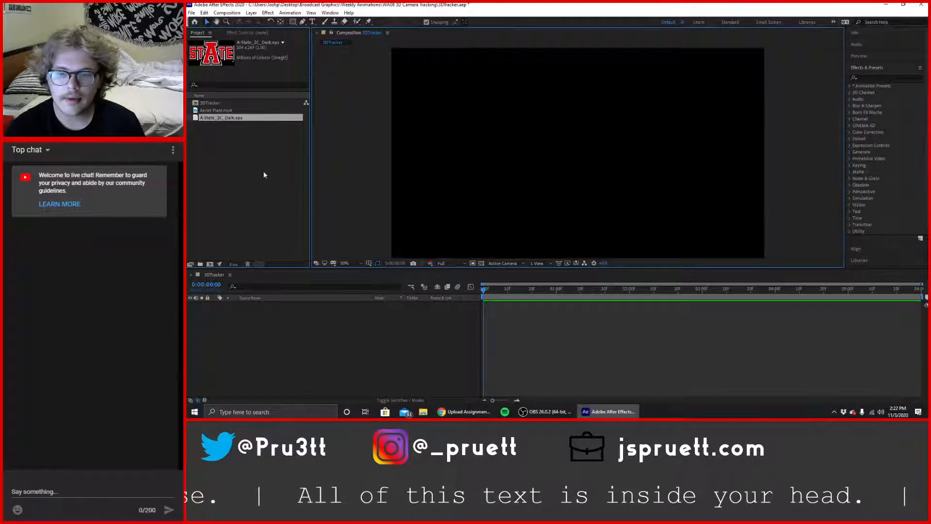
click(257, 143)
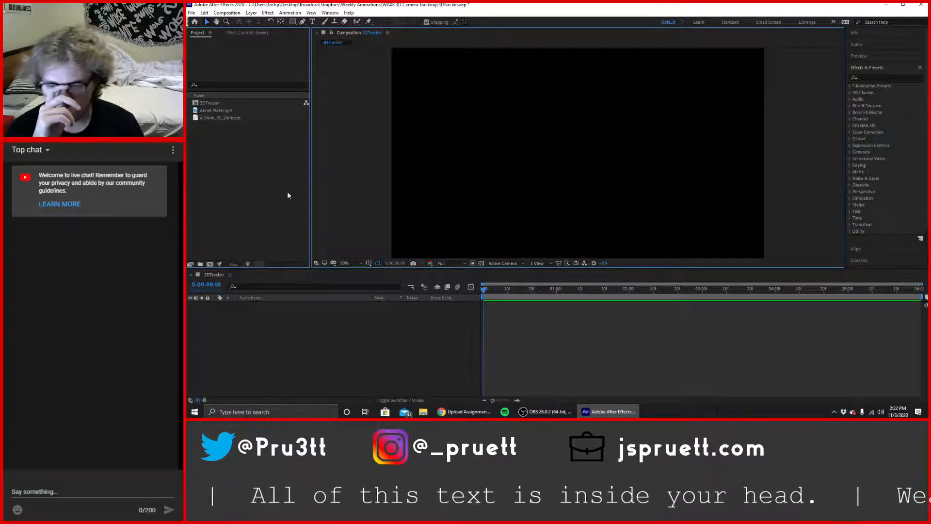
click(345, 365)
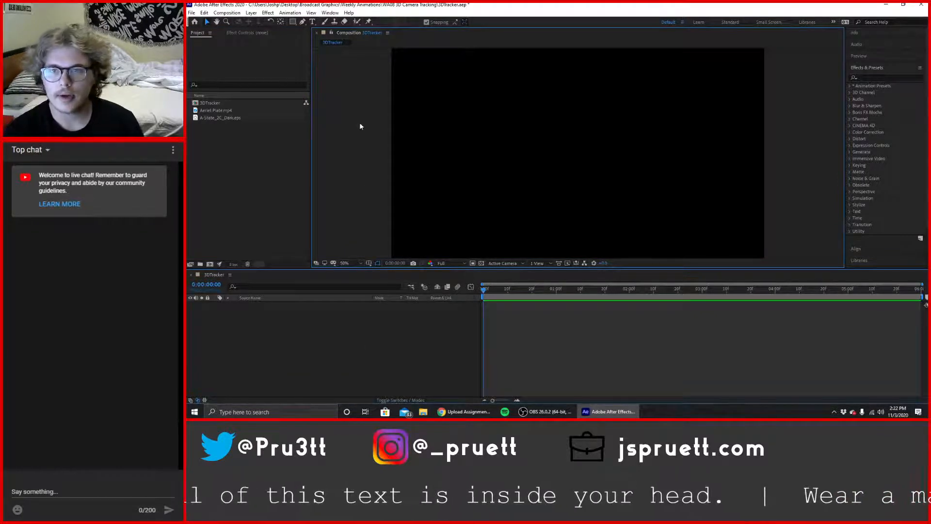
Switch to Chrome, watch the YouTube video "After Effects Tutorial: Learn 3D Camera Tracking", and move the browser window out of the way.
key(alt+Tab)
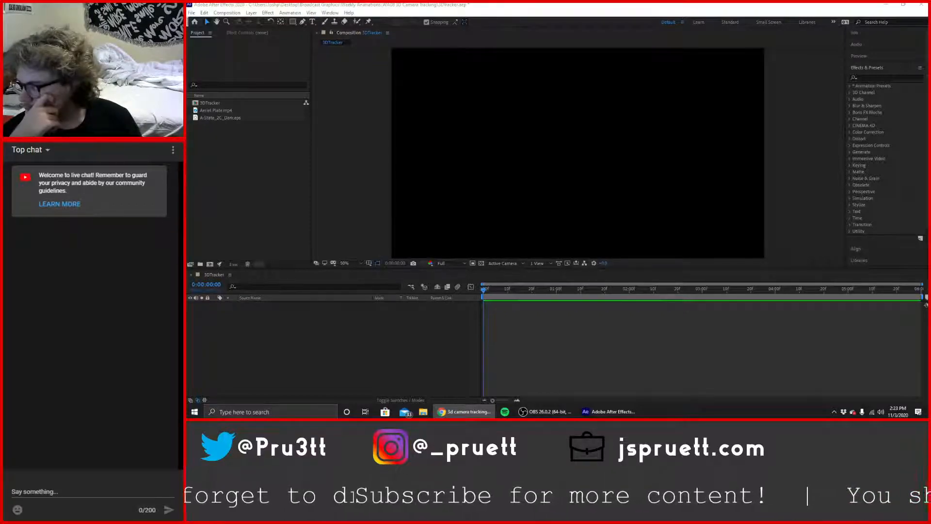
mouse_move(436, 5)
mouse_down()
mouse_move(449, 16)
mouse_move(446, 6)
mouse_up()
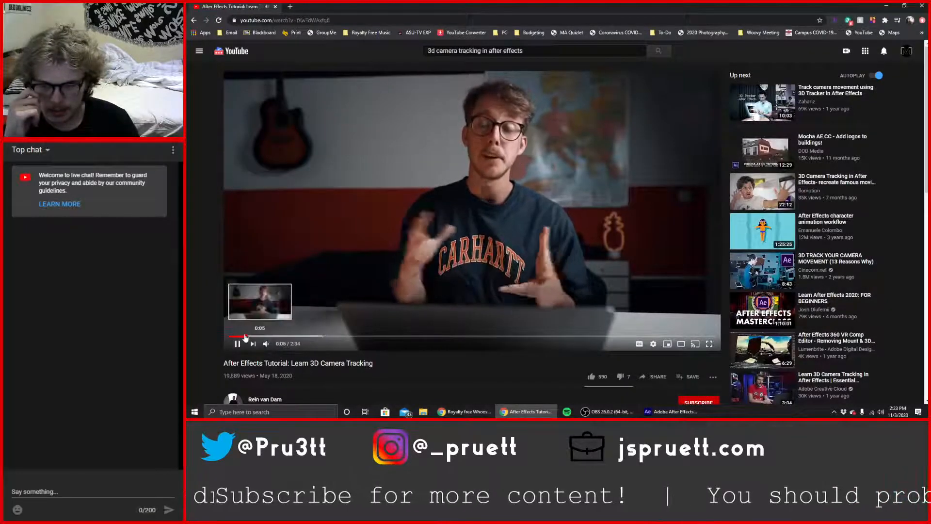
scroll(275, 388, down, 1)
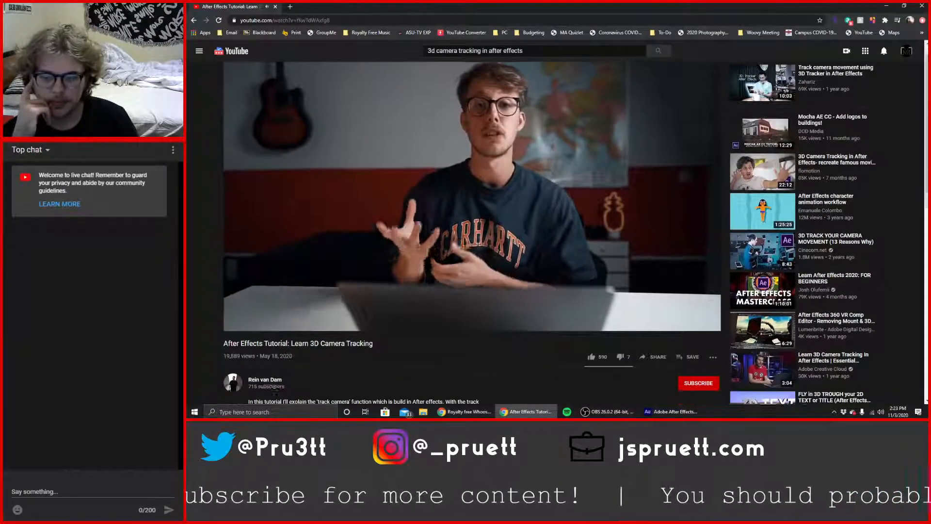
drag(286, 360, 248, 361)
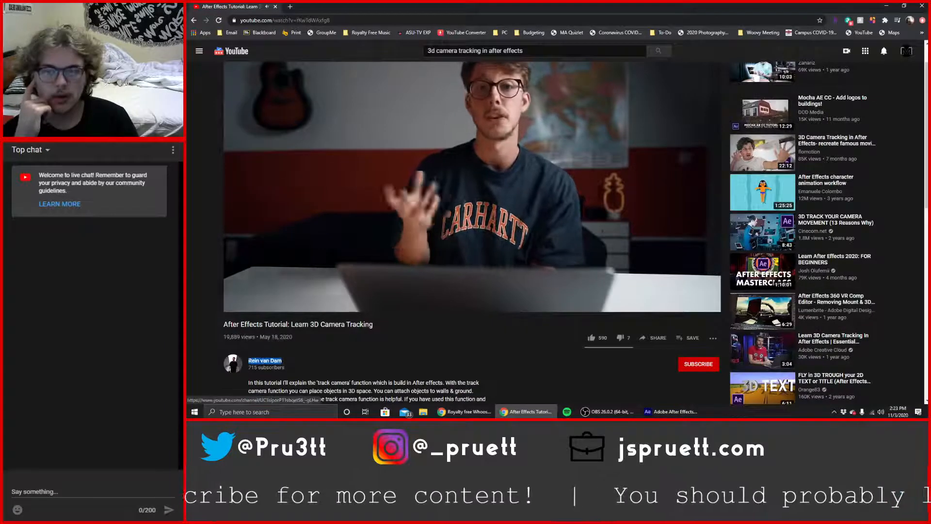
click(320, 359)
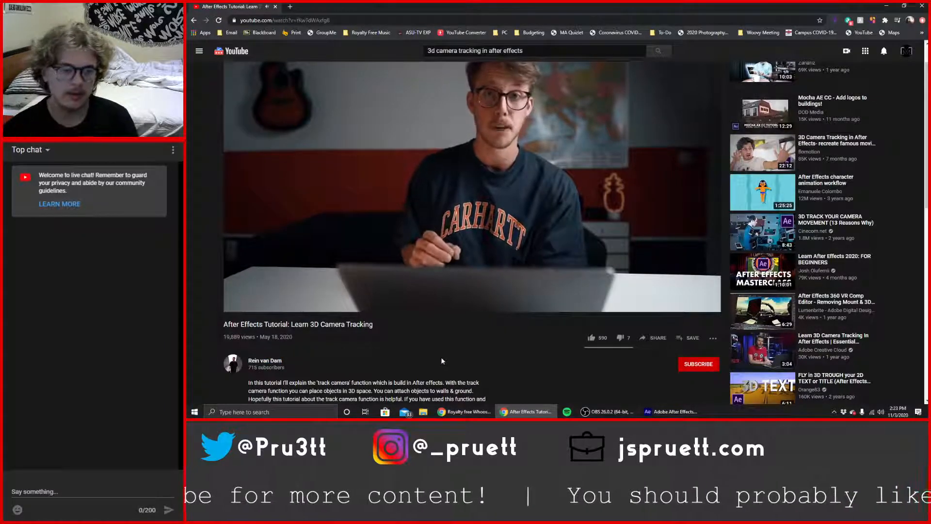
scroll(441, 361, up, 1)
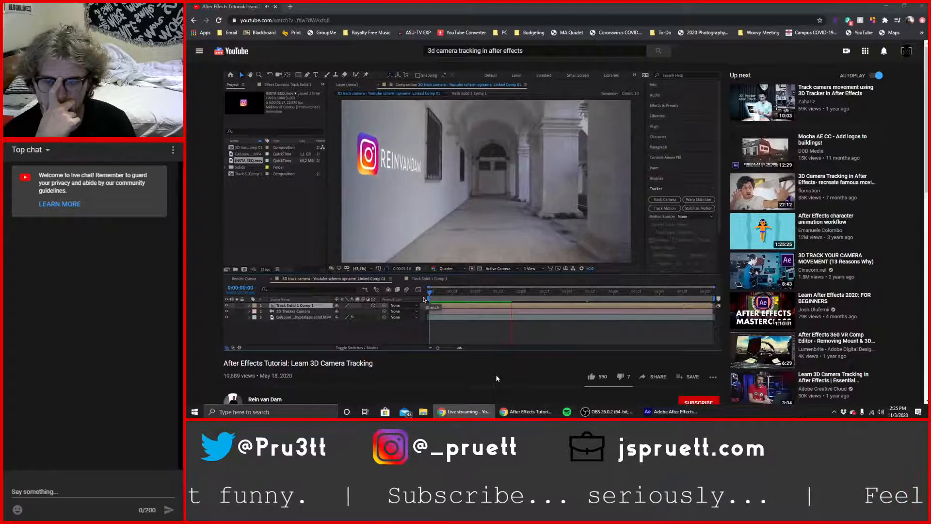
mouse_move(512, 349)
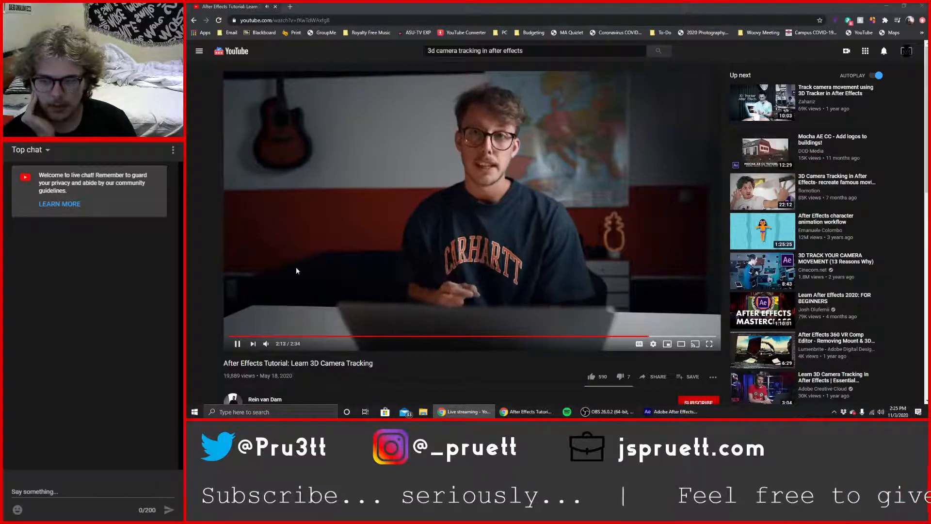
click(660, 412)
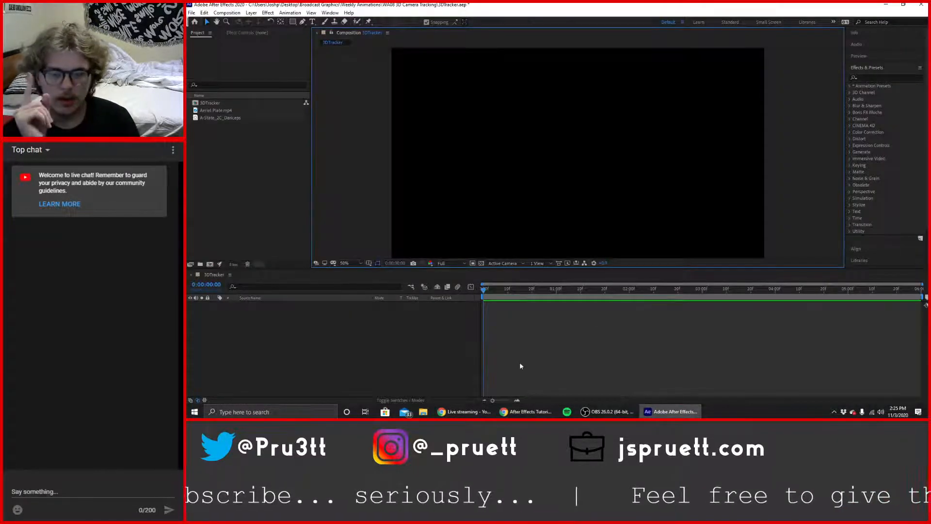
key(alt+Tab)
drag(264, 8, 186, 9)
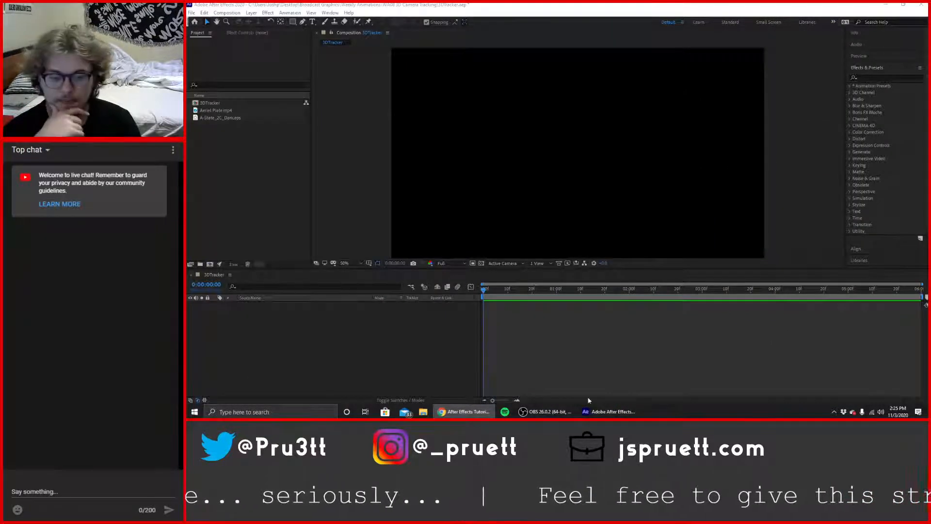
Return to After Effects and add Aeriel Plate.mp4 as a layer in the 3DTracker composition.
click(601, 411)
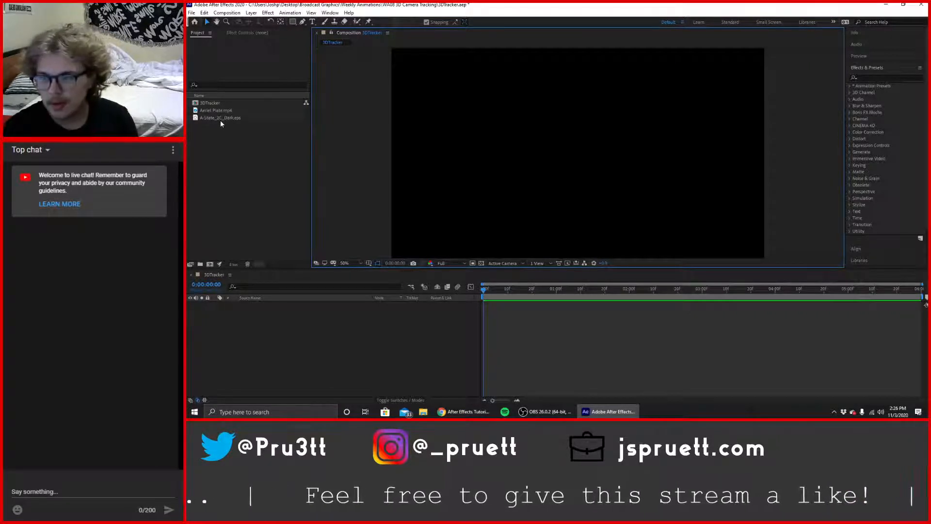
drag(219, 111, 284, 336)
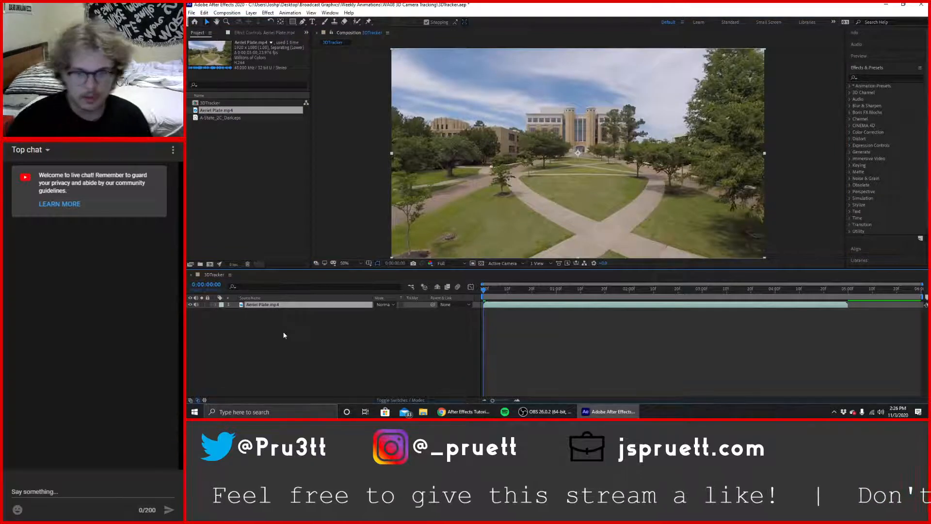
Play and scrub through the Aeriel Plate footage to examine its camera movement, return to the first frame, and deselect the layer.
key(space)
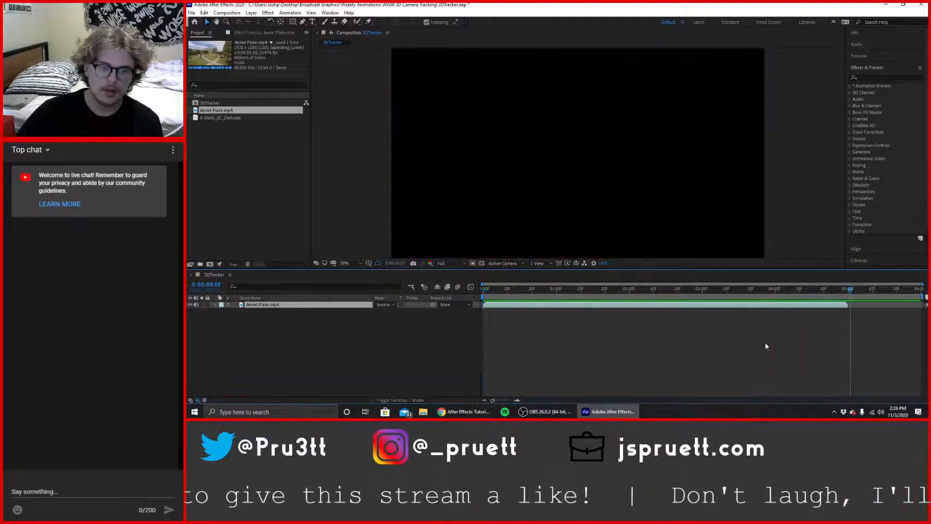
click(653, 296)
drag(653, 301, 580, 311)
key(space)
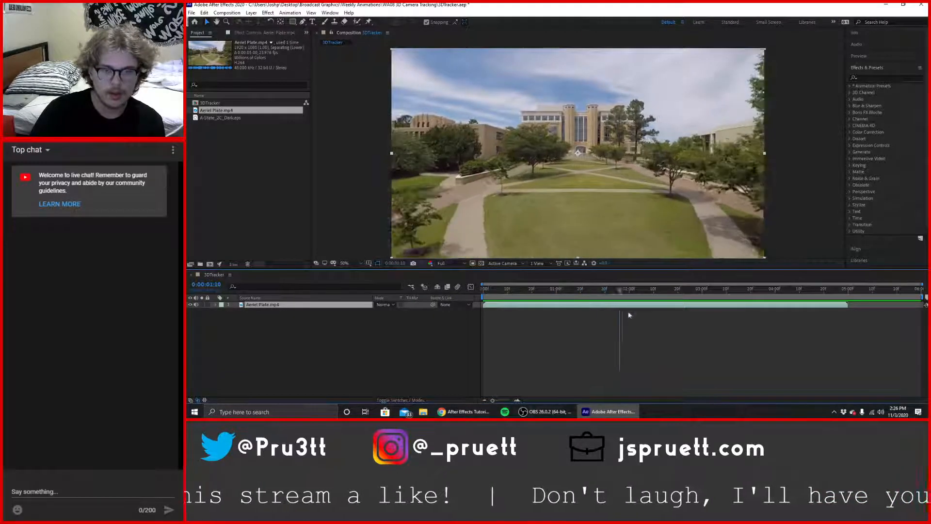
drag(757, 328, 481, 315)
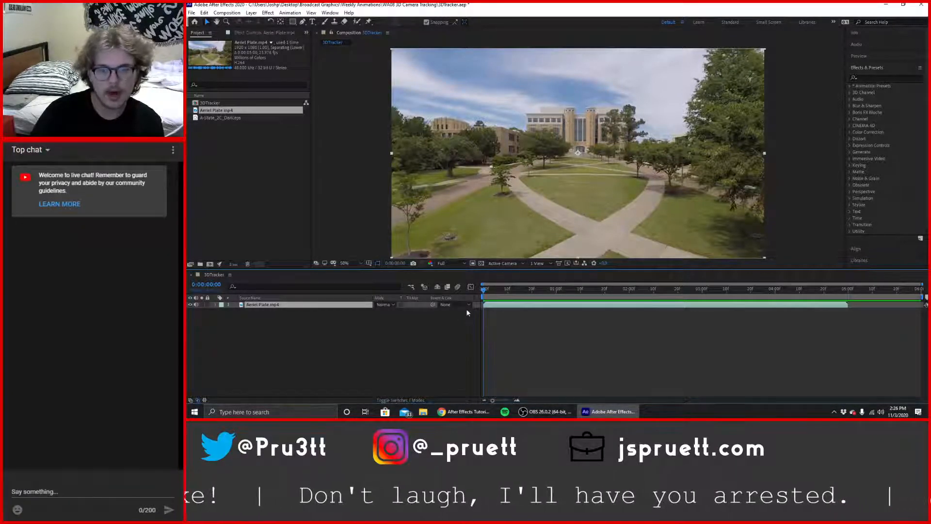
drag(484, 291, 595, 309)
key(space)
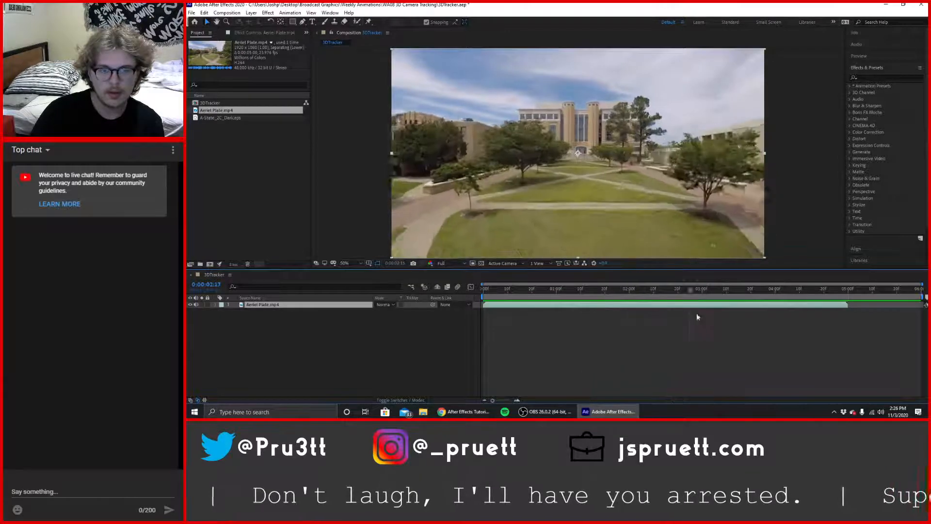
drag(695, 323, 477, 344)
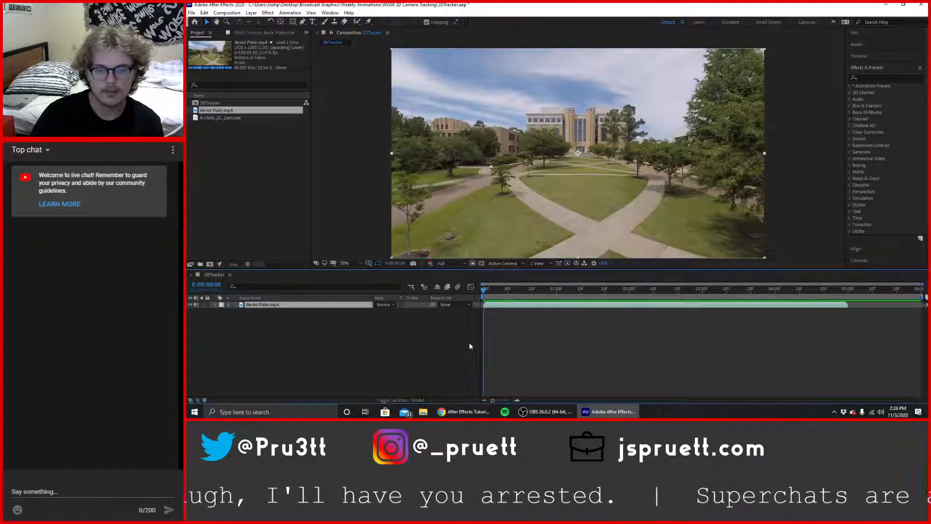
click(252, 164)
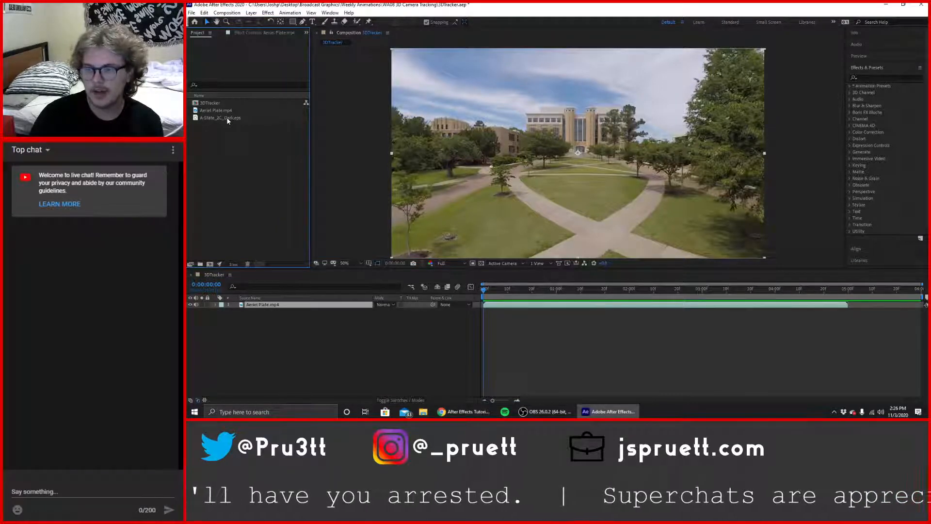
click(310, 352)
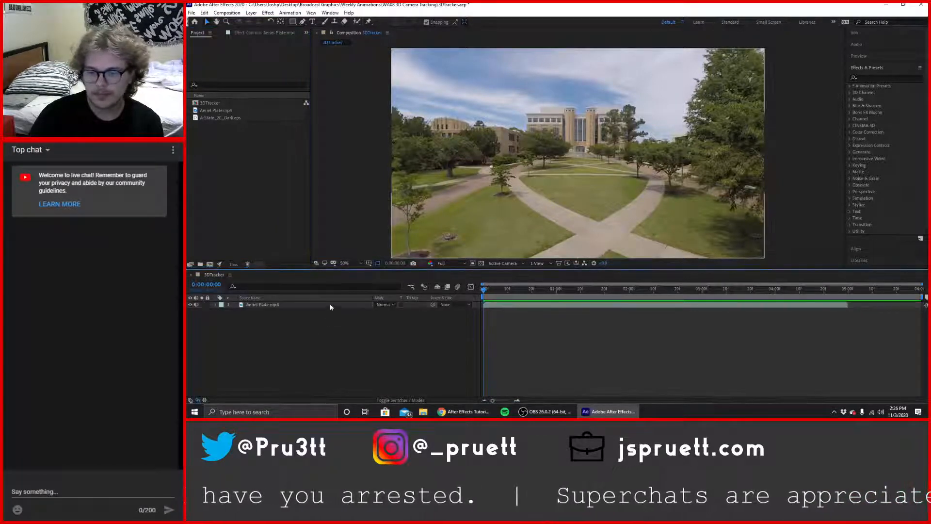
Select the Aeriel Plate.mp4 layer and run 3D camera tracking on the footage.
click(331, 307)
drag(926, 194, 926, 195)
click(885, 67)
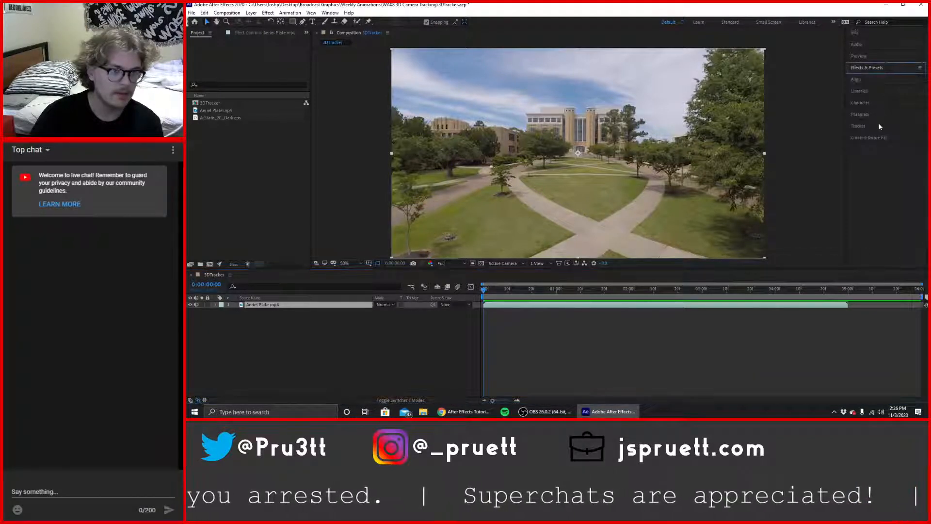
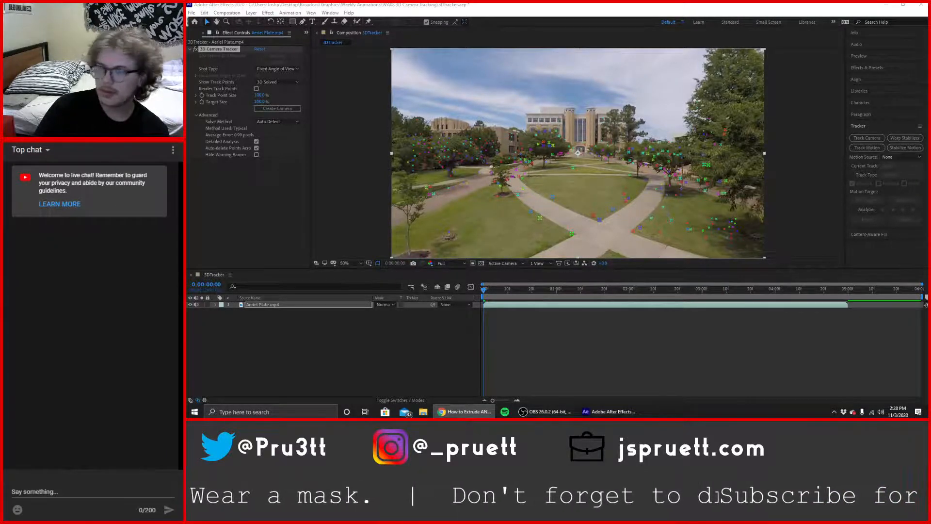
Switch to Chrome, watch the YouTube video "How to Extrude ANY 2D IMAGE into 3D !", and close its tab.
click(464, 412)
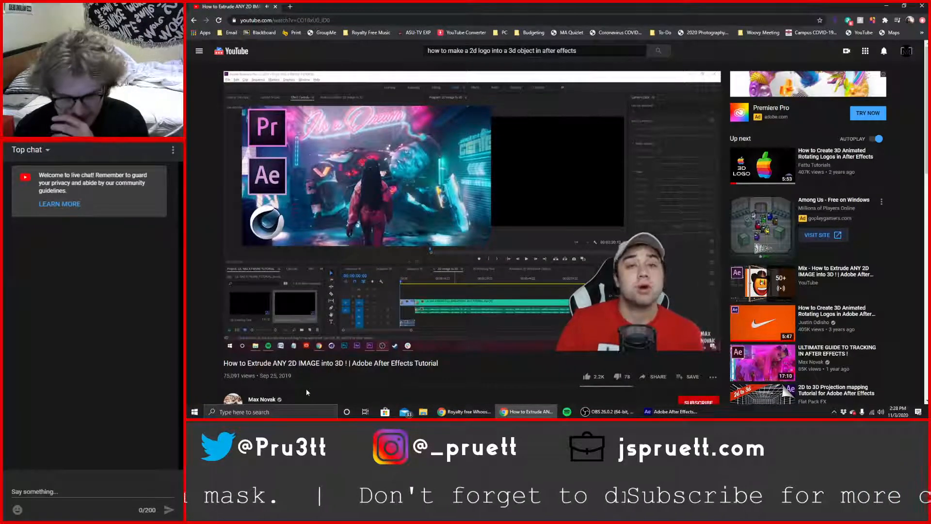
scroll(313, 388, down, 1)
scroll(319, 386, up, 1)
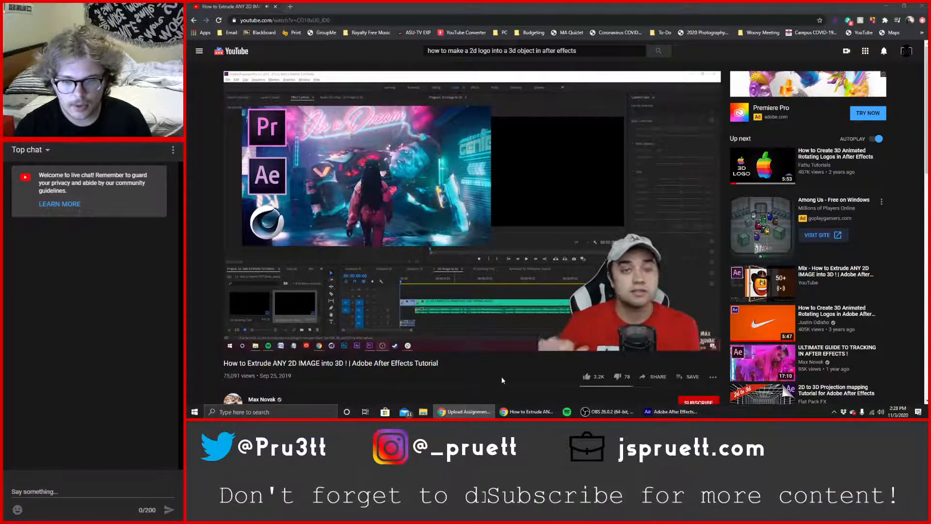
click(304, 337)
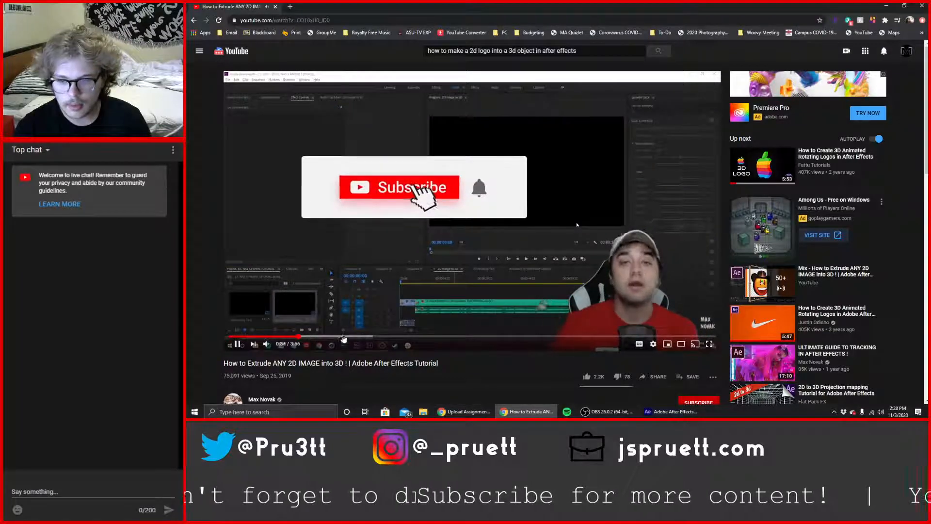
click(343, 337)
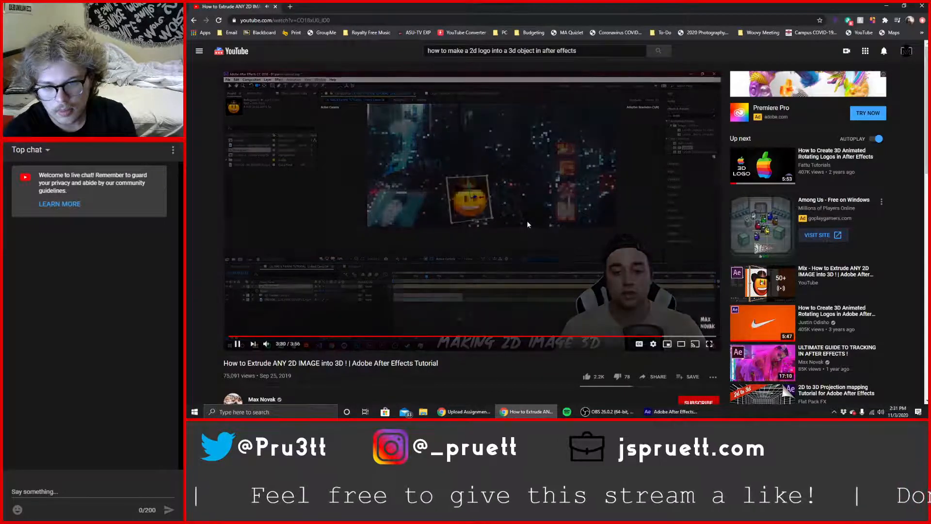
click(499, 208)
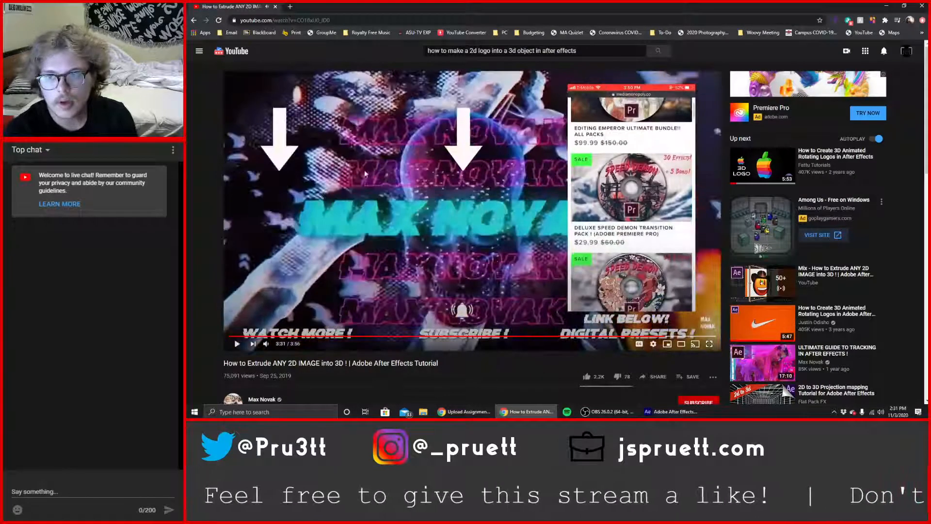
click(274, 7)
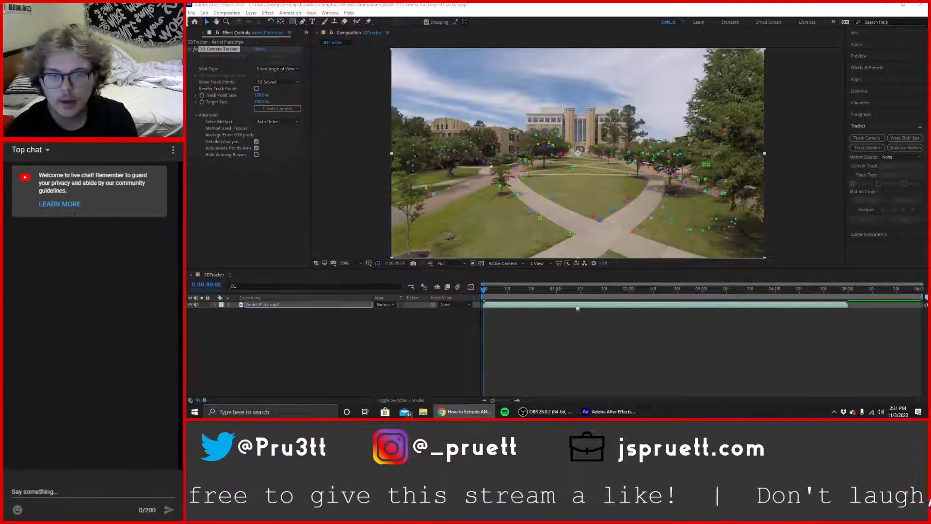
Add A-State_2C_Dark.eps above the footage in the 3DTracker composition and move the logo down and slightly left.
click(246, 345)
click(306, 32)
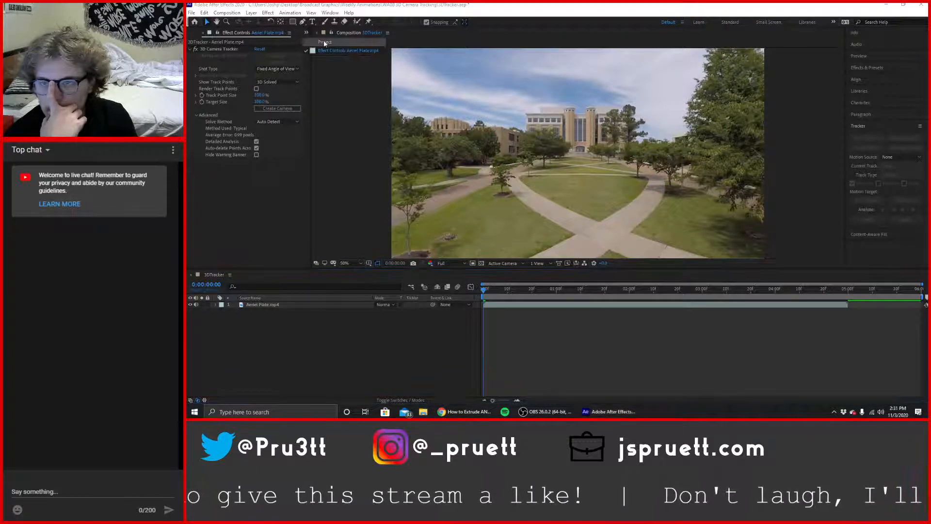
click(325, 43)
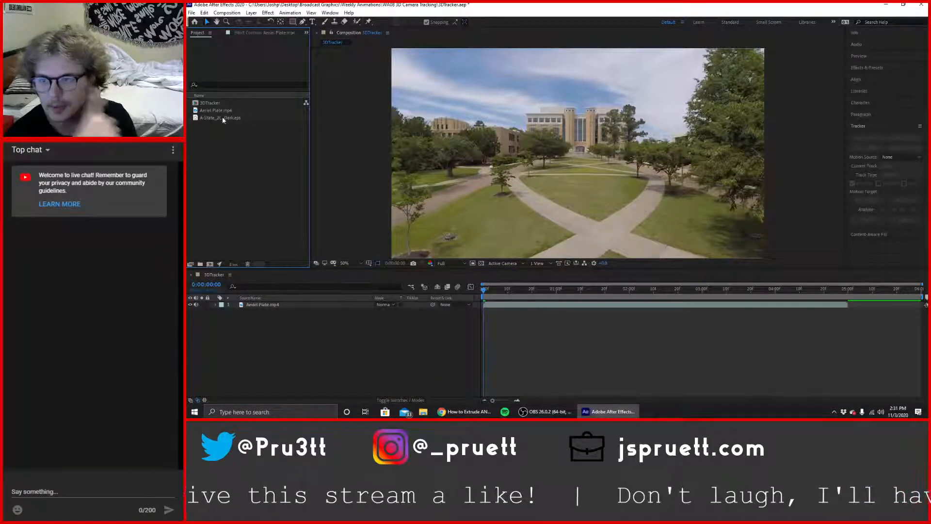
drag(220, 117, 272, 316)
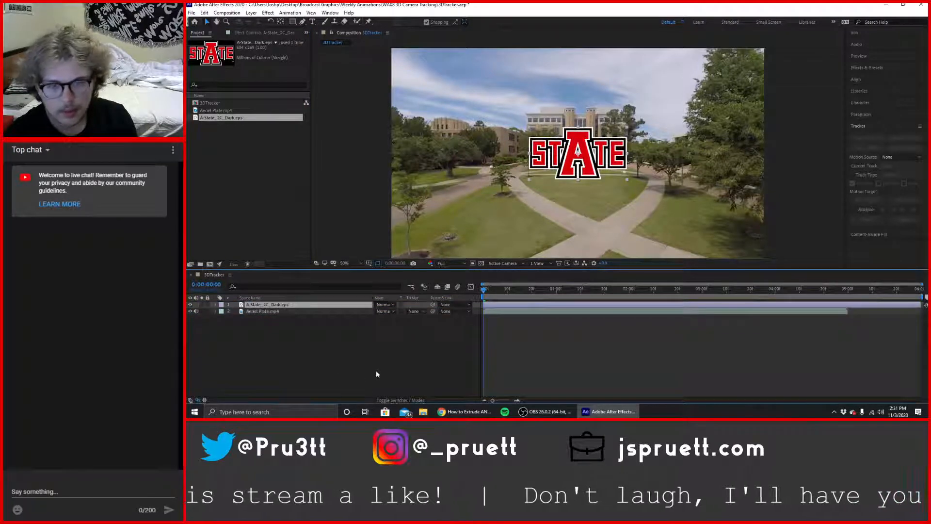
drag(600, 151, 567, 169)
Try shifting the Aeriel Plate footage in the frame and undo back to before the logo was added.
click(610, 243)
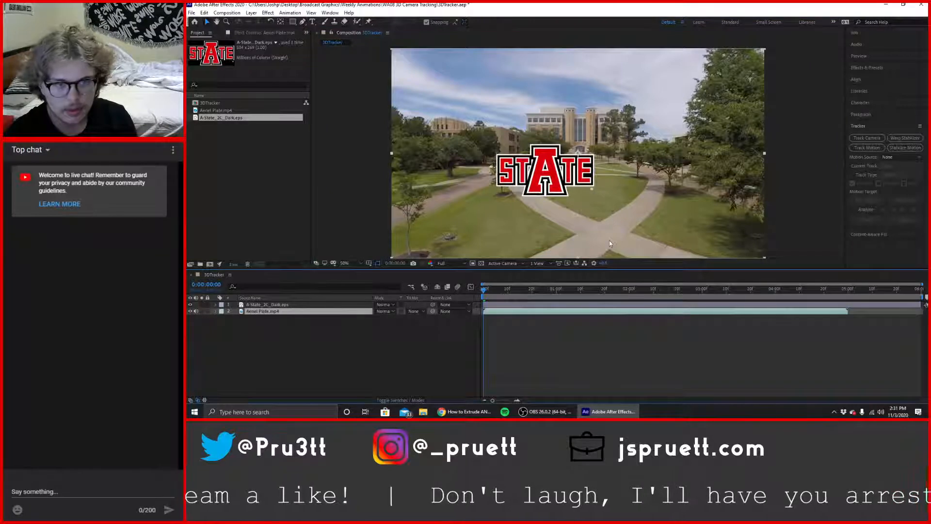
click(260, 33)
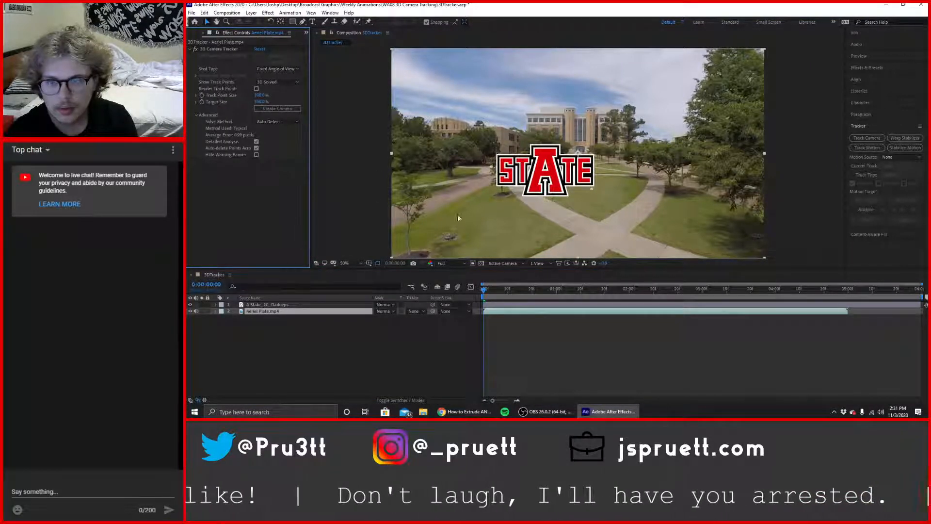
click(510, 217)
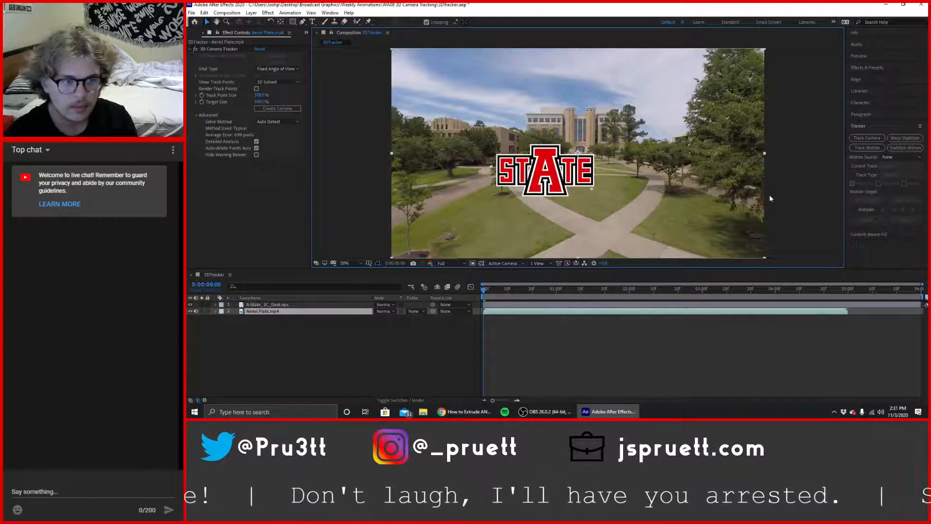
drag(538, 176, 554, 191)
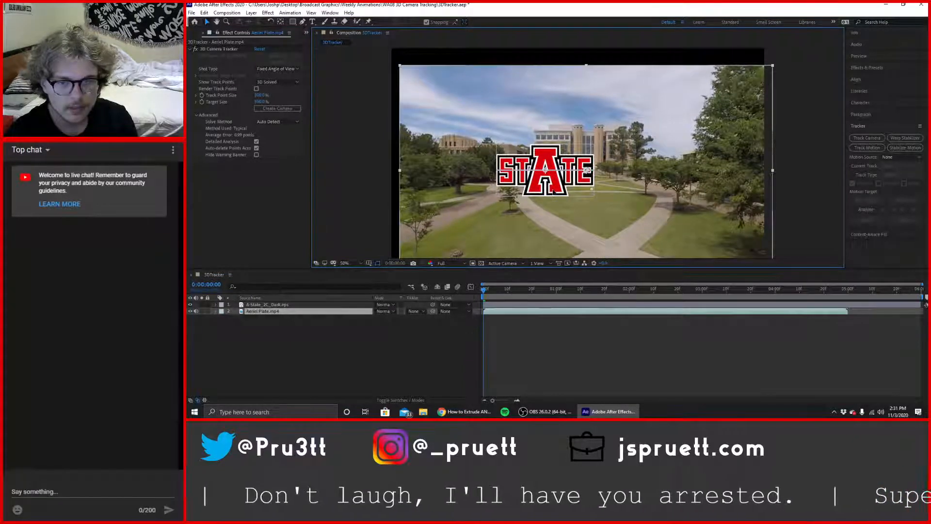
key(ctrl+z)
key(ctrl+z)
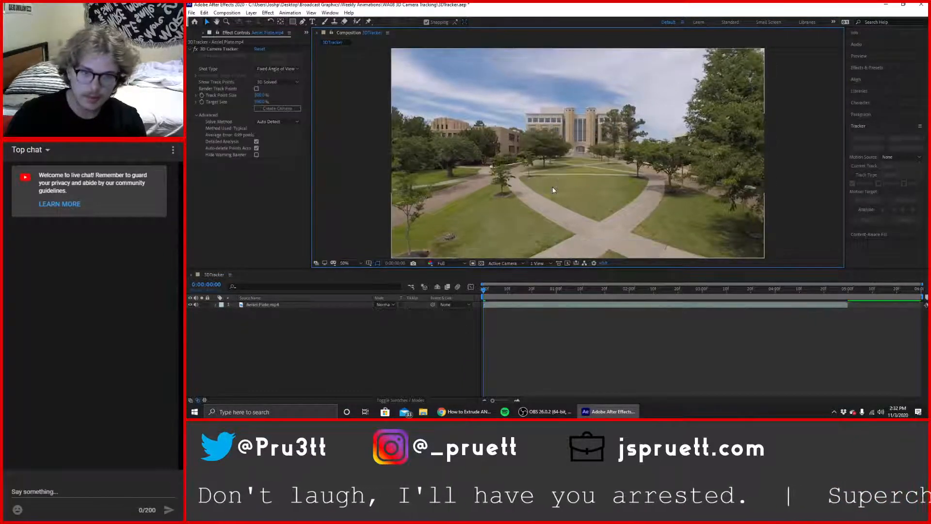
key(ctrl+z)
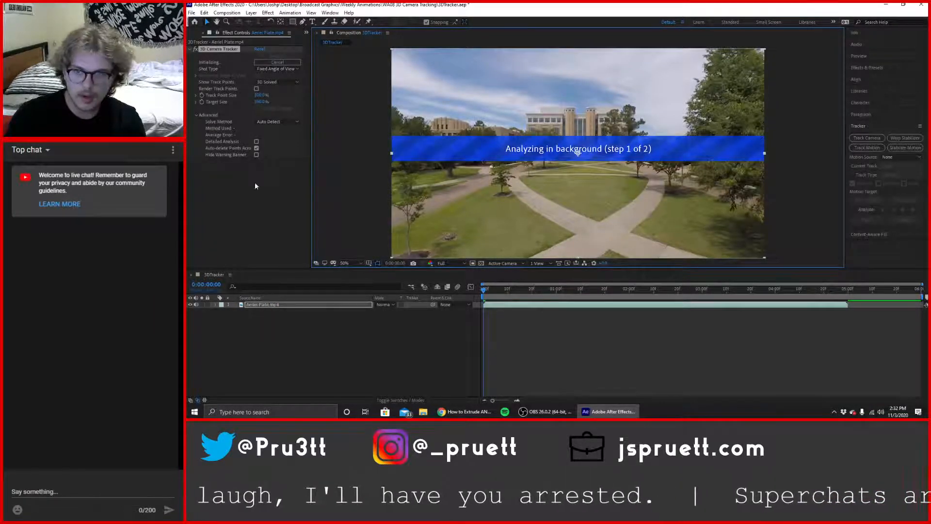
Enable Detailed Analysis for the 3D Camera Tracker on the footage and return to the first frame.
click(256, 141)
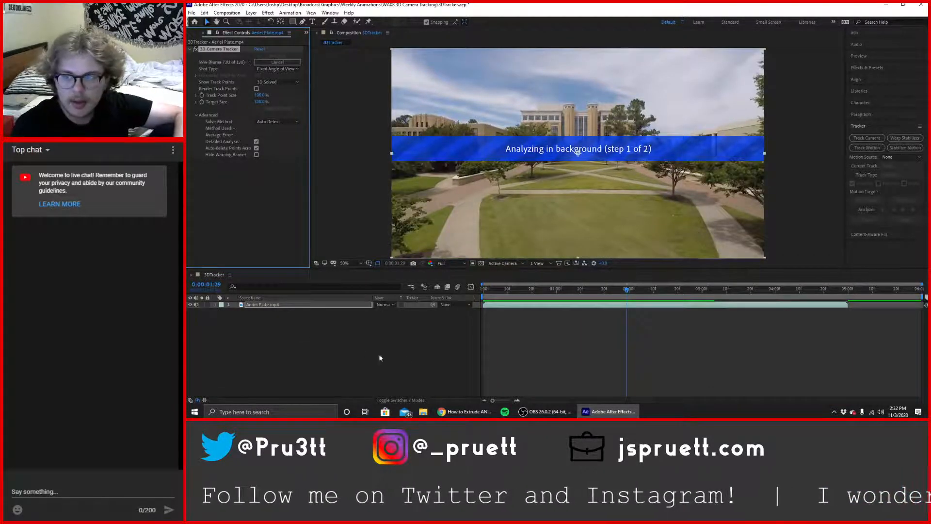
drag(505, 288, 470, 286)
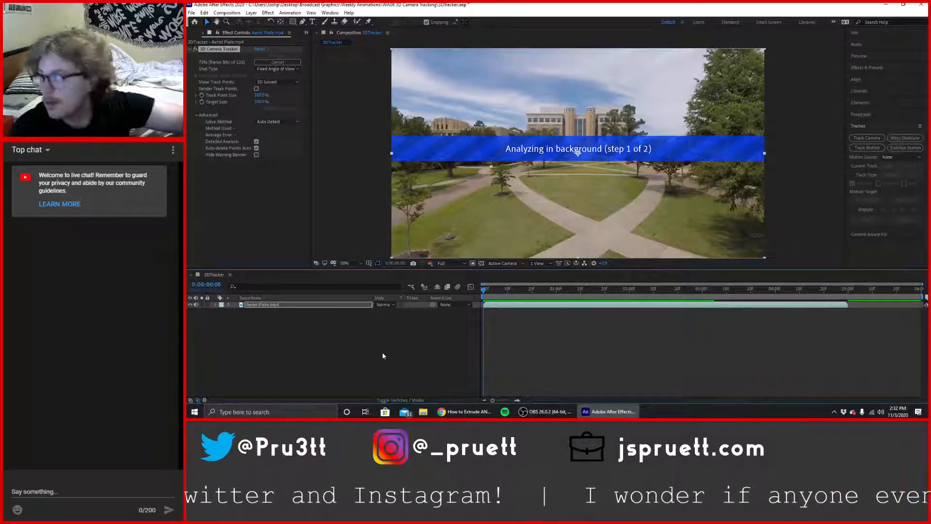
key(alt+Tab)
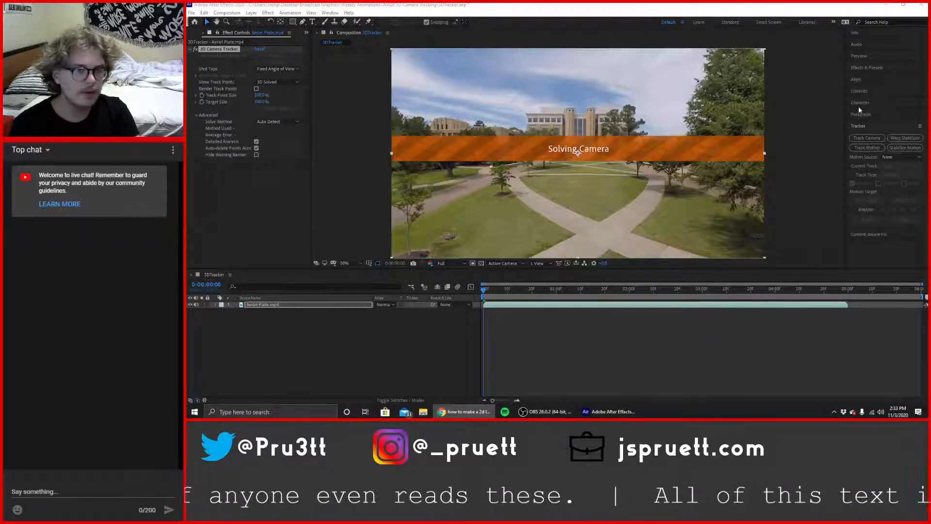
Search the effects library for "extrud", clear the search, and deselect the footage layer.
click(874, 68)
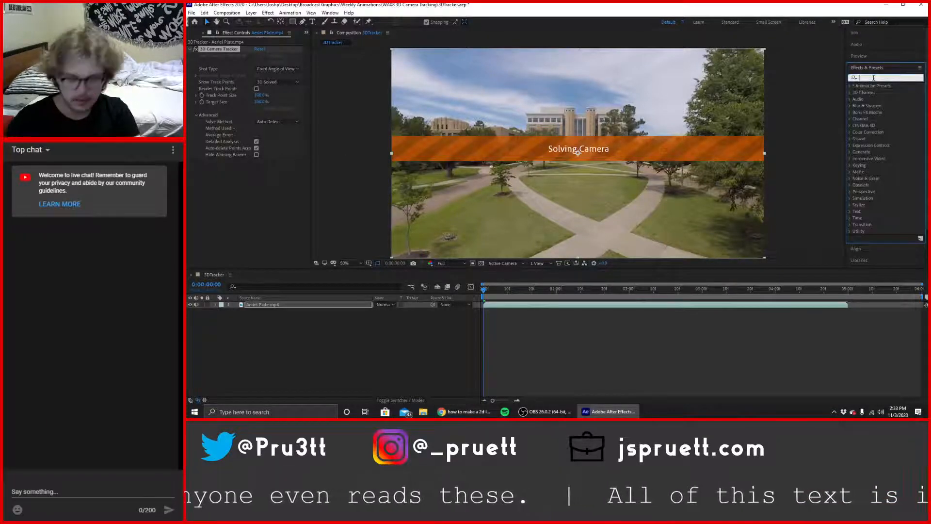
text(extrud)
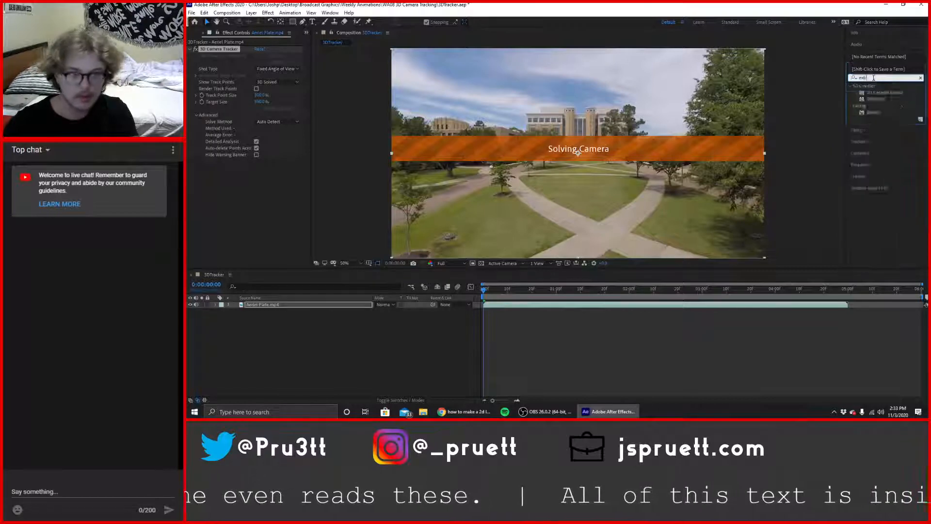
key(BackSpace)
key(BackSpace)
key(BackSpace)
key(BackSpace)
key(BackSpace)
key(BackSpace)
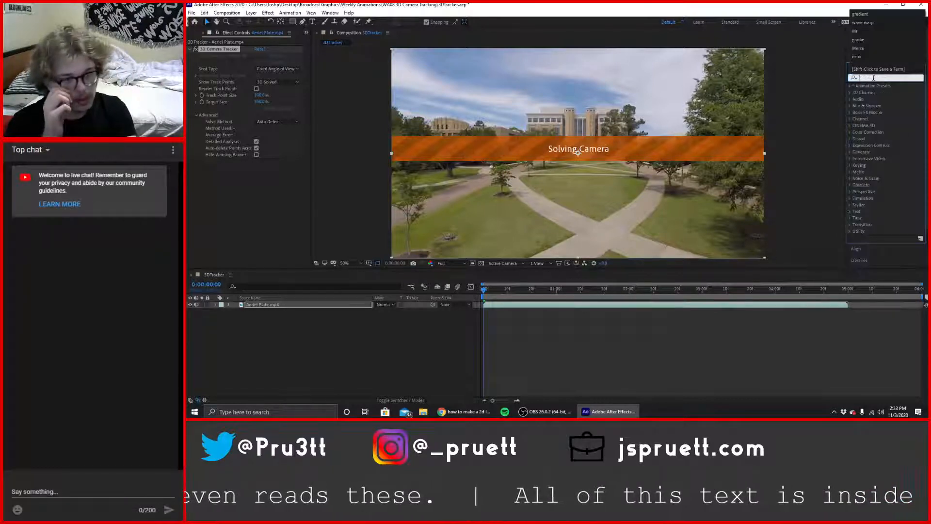
click(342, 351)
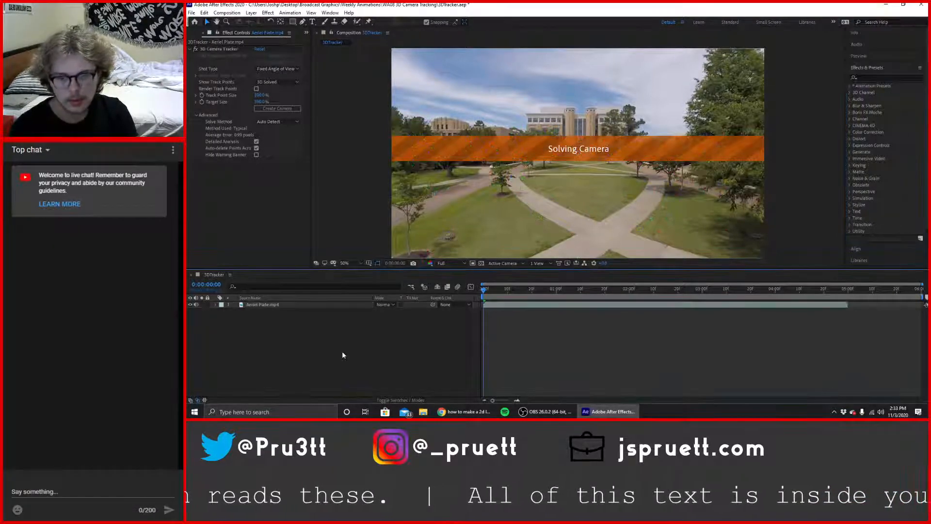
Select the 3D Camera Tracker effect on the Aeriel Plate.mp4 layer to display its track points.
click(308, 307)
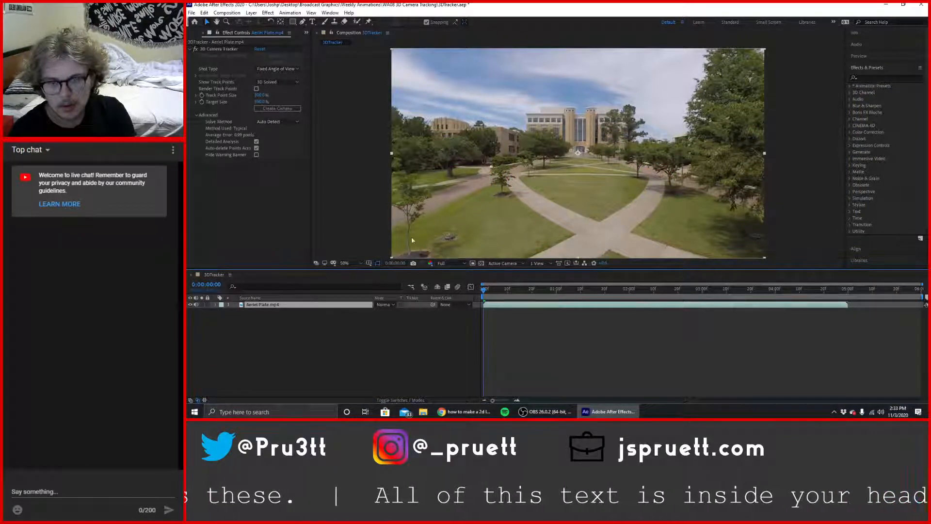
click(223, 100)
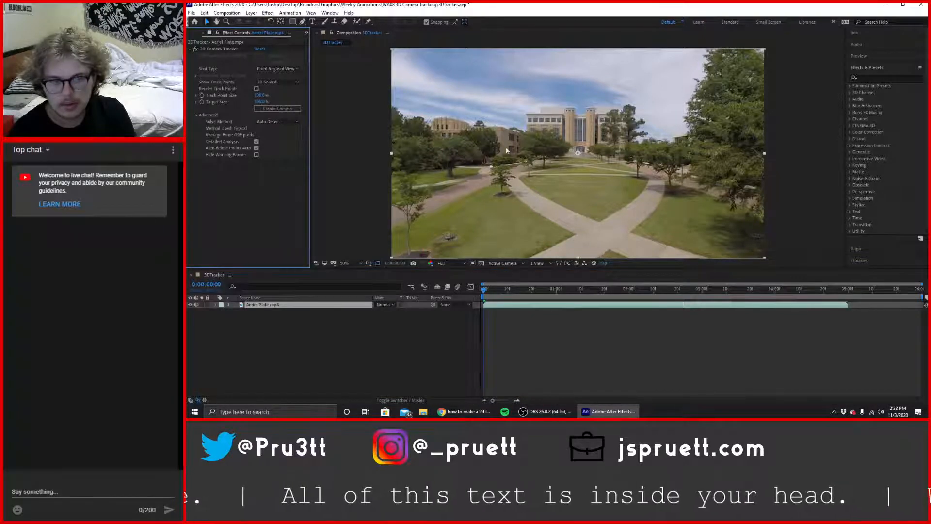
click(231, 50)
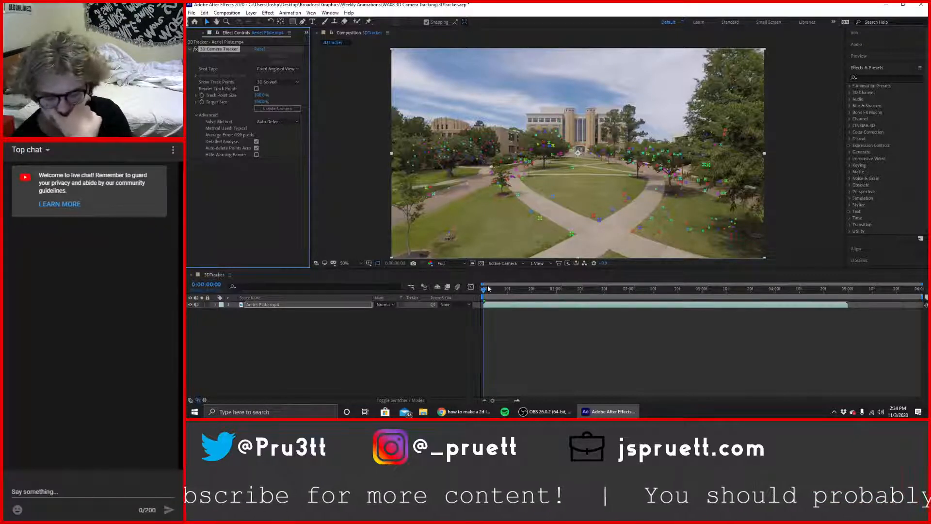
Play the footage to 0:00:02:20 and create a solid and camera from the track point on the lawn near the small left tree.
key(space)
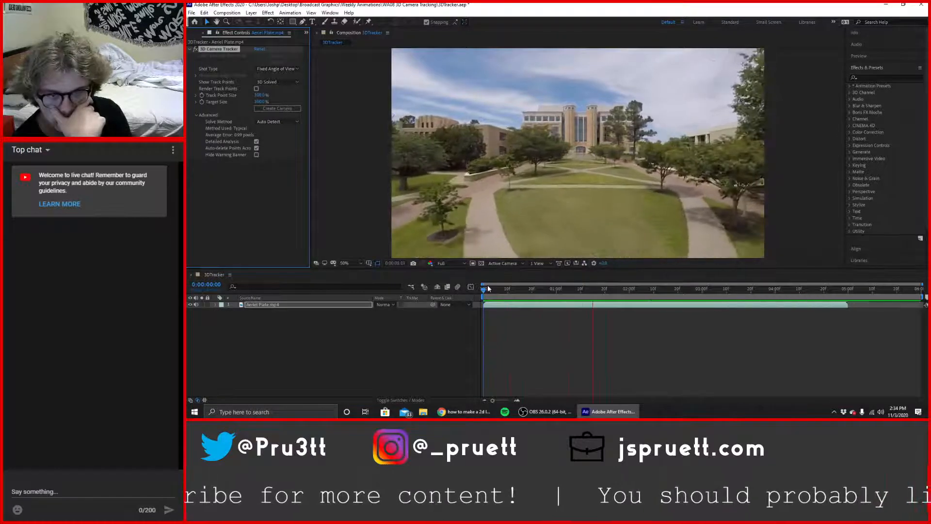
key(space)
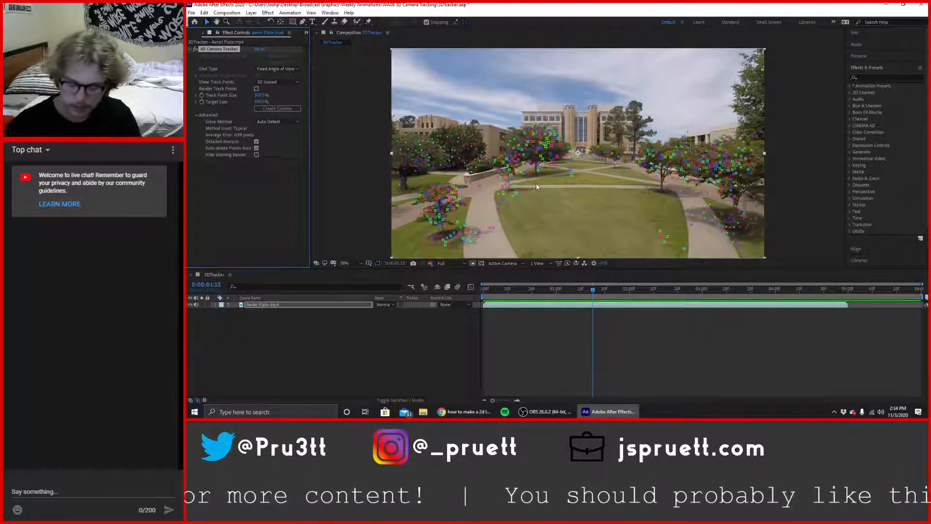
key(space)
key(space)
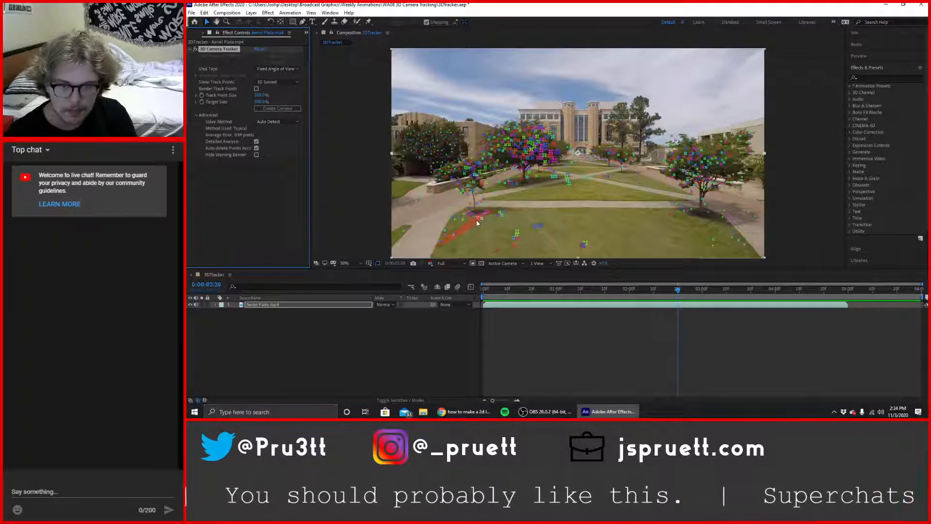
click(502, 209)
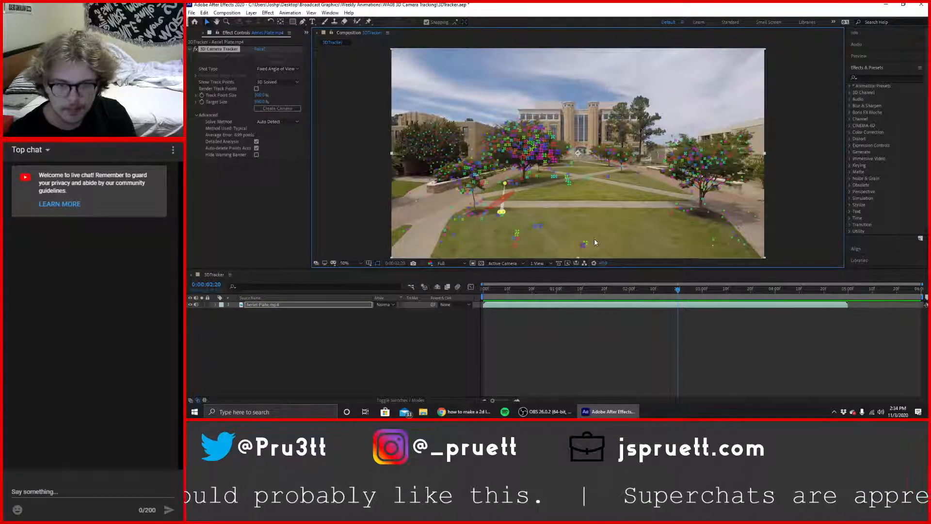
right_click(506, 200)
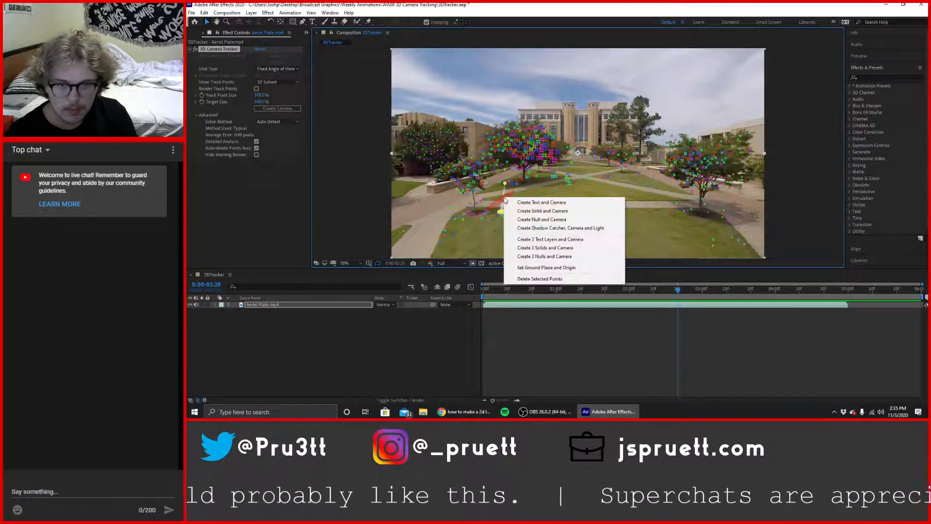
click(532, 211)
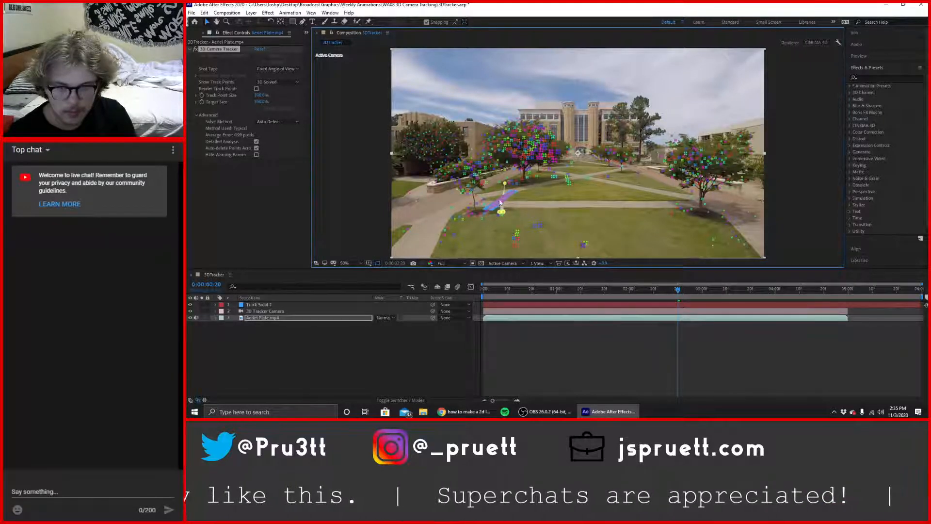
Pre-compose the Track Solid 1 layer into a composition named Logo and open it.
click(270, 306)
right_click(270, 305)
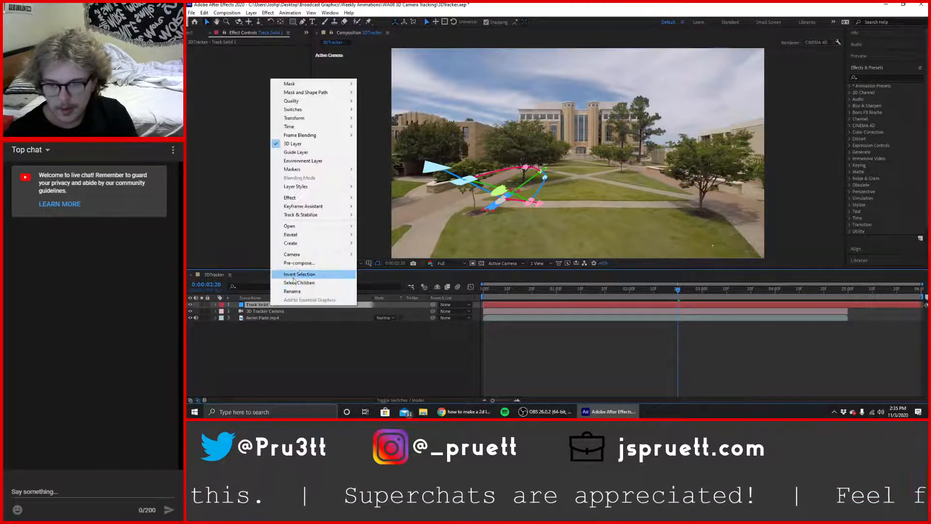
click(300, 262)
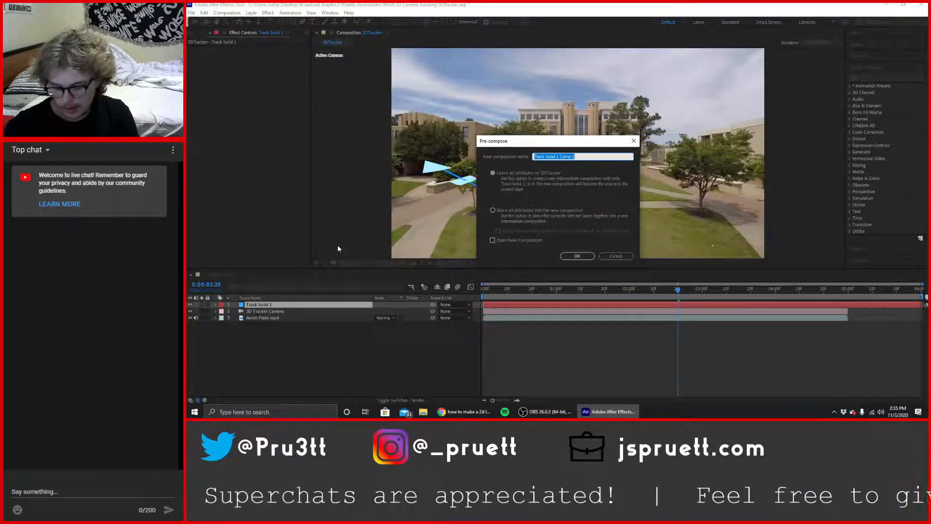
key(Return)
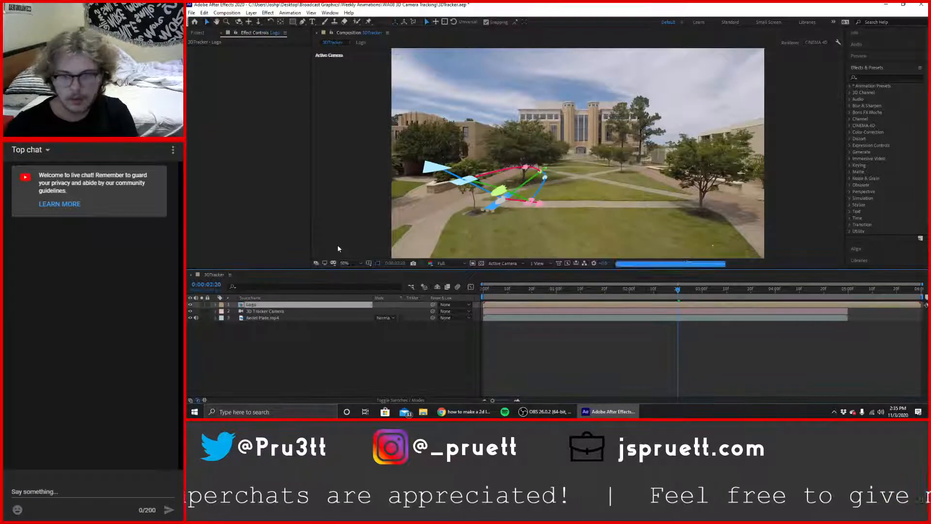
double_click(290, 305)
click(290, 307)
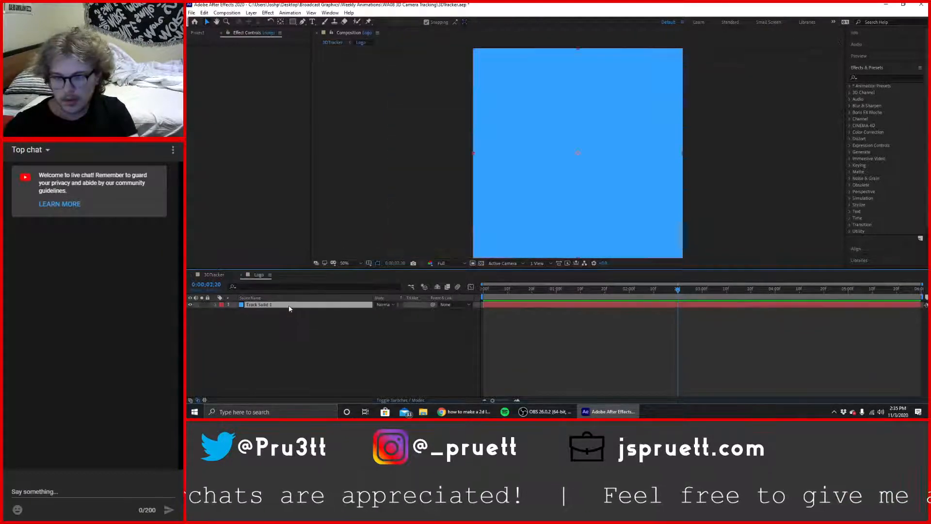
Add A-State_2C_Dark.eps to the Logo composition and delete the blue track solid.
click(282, 342)
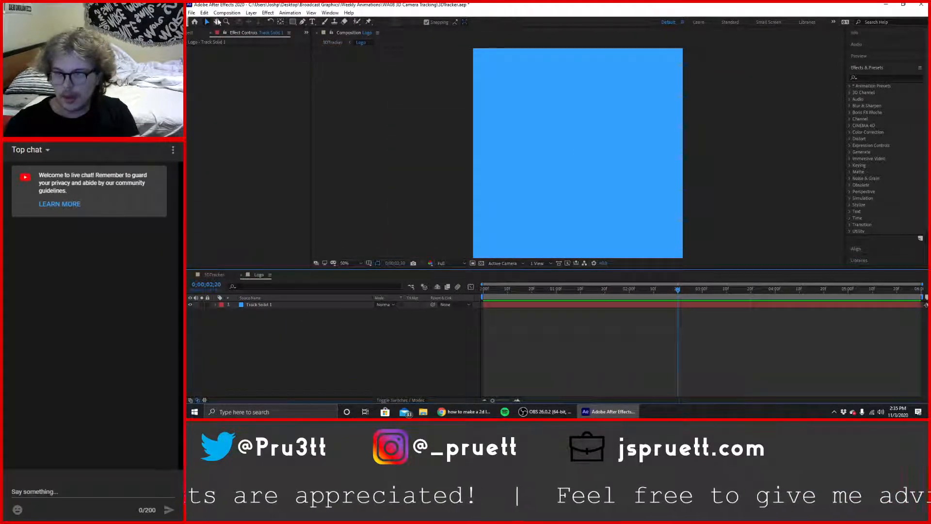
key(ctrl+0)
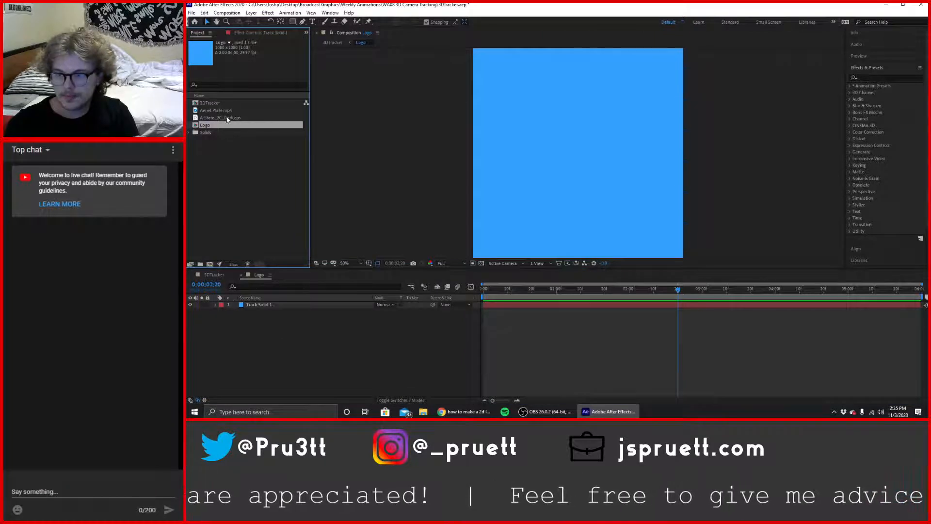
drag(227, 120, 254, 313)
click(254, 306)
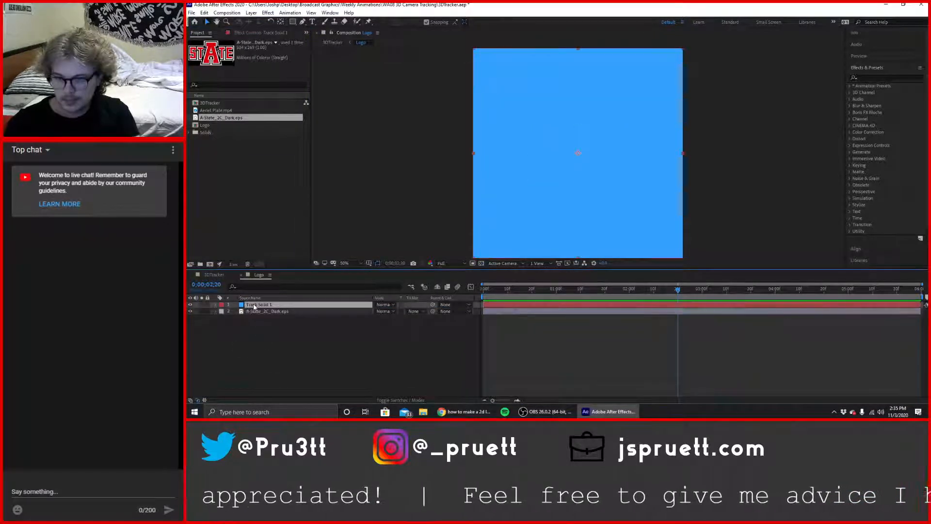
key(Delete)
click(567, 158)
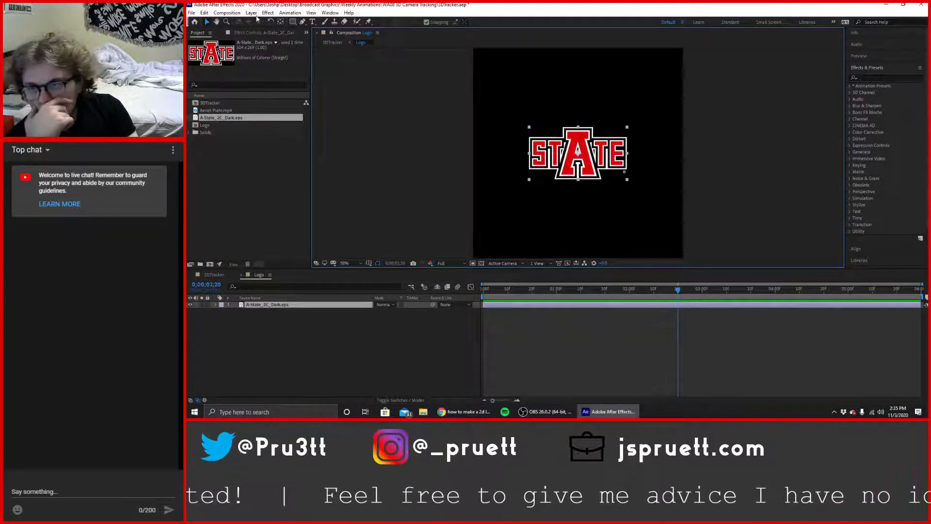
Unlock the Logo composition's aspect ratio and set its width to 1920 px.
click(227, 13)
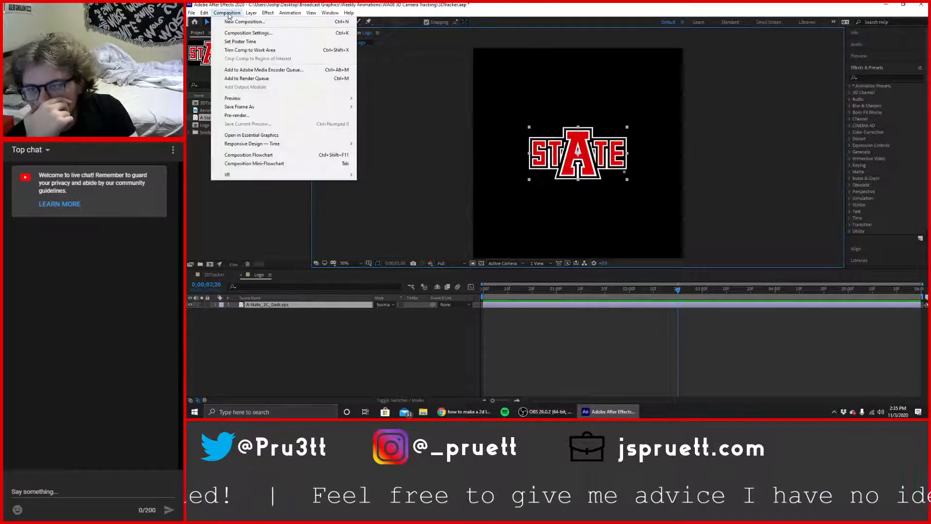
click(249, 33)
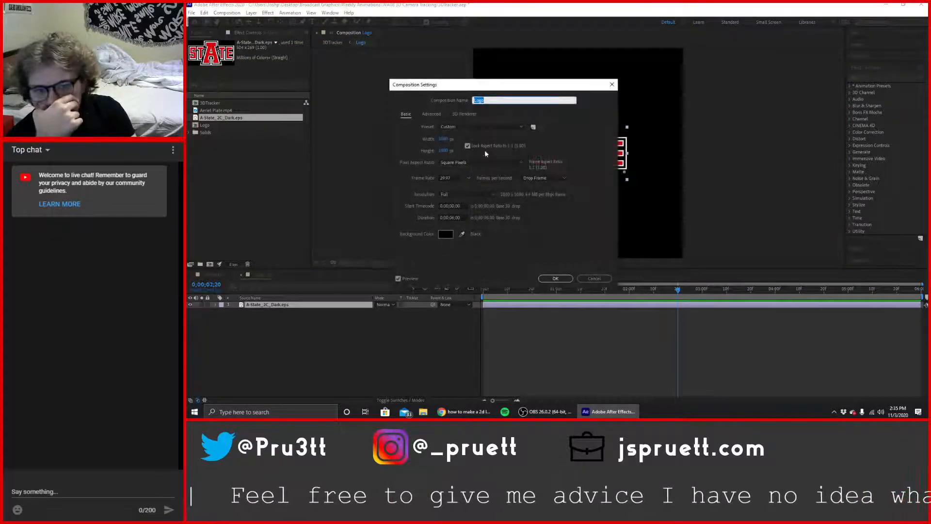
click(467, 146)
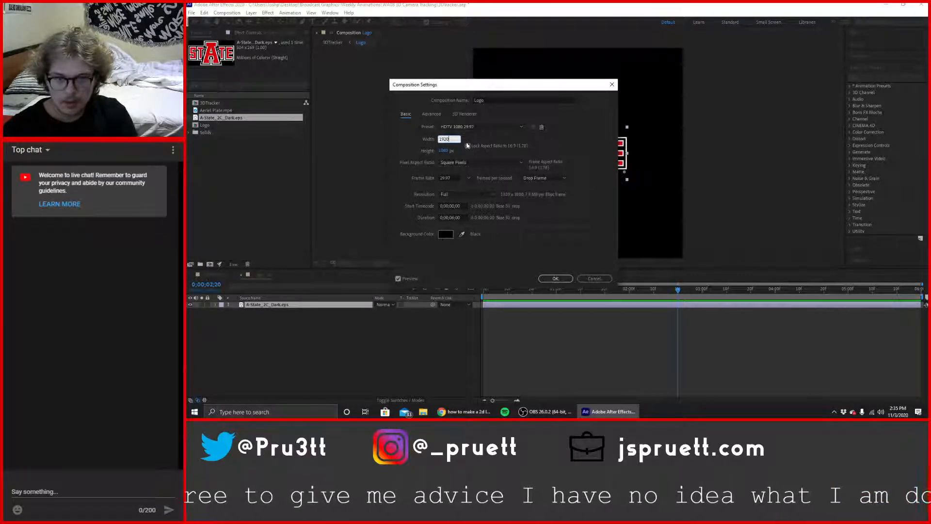
click(555, 278)
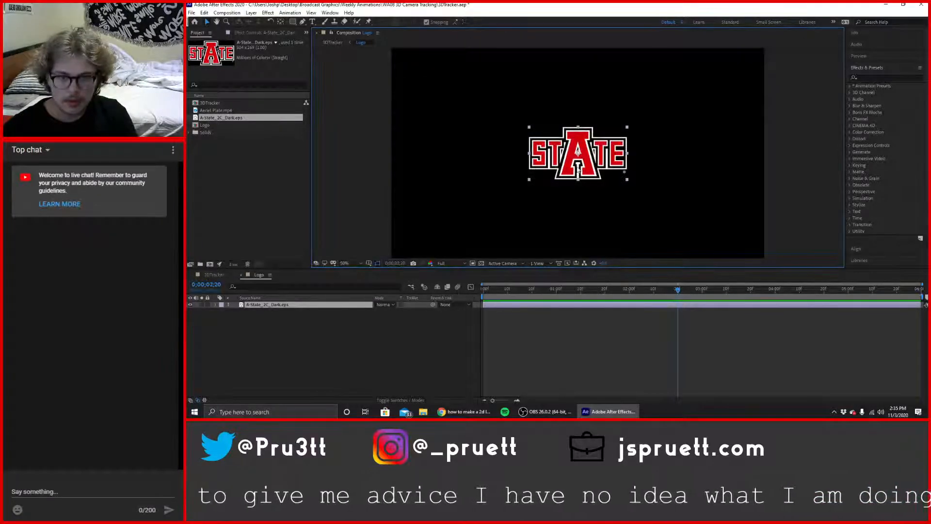
key(Return)
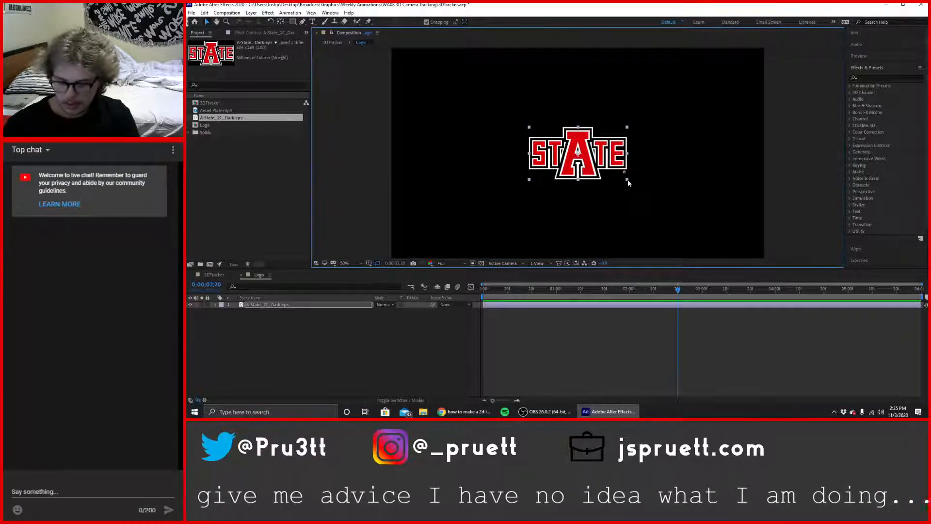
Scale the A-State logo up around its centre until it nearly fills the Logo composition.
drag(628, 179, 747, 257)
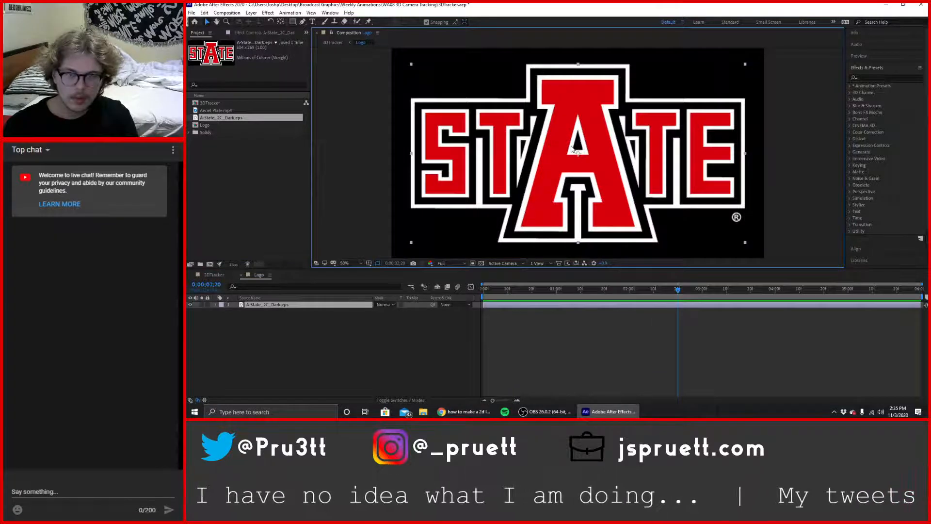
click(384, 364)
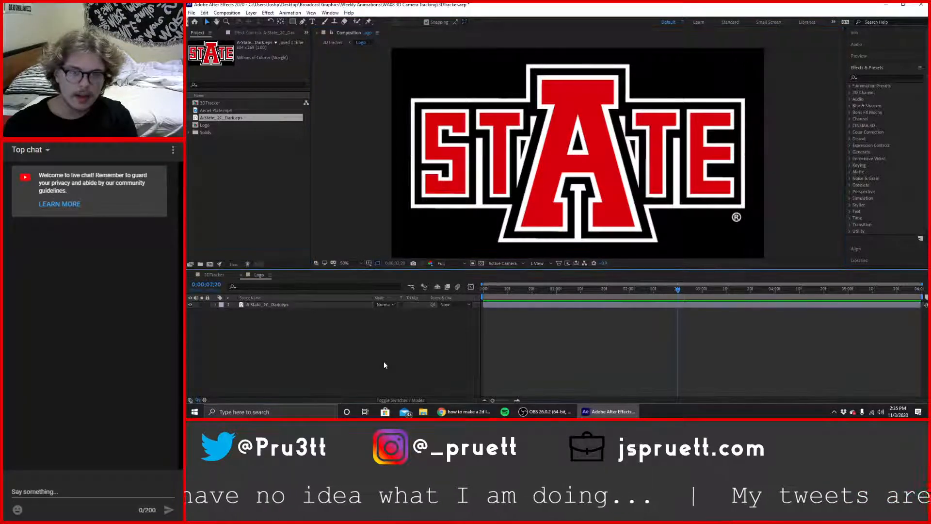
click(572, 167)
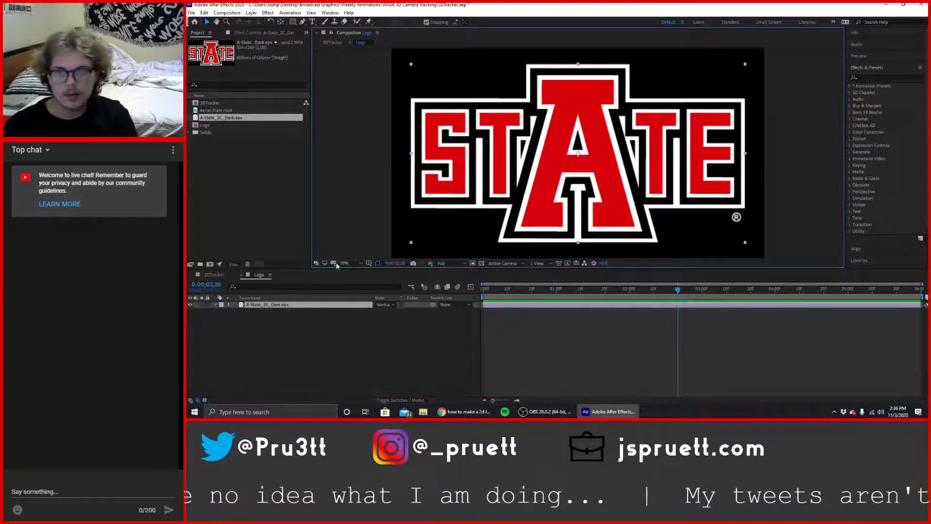
click(331, 305)
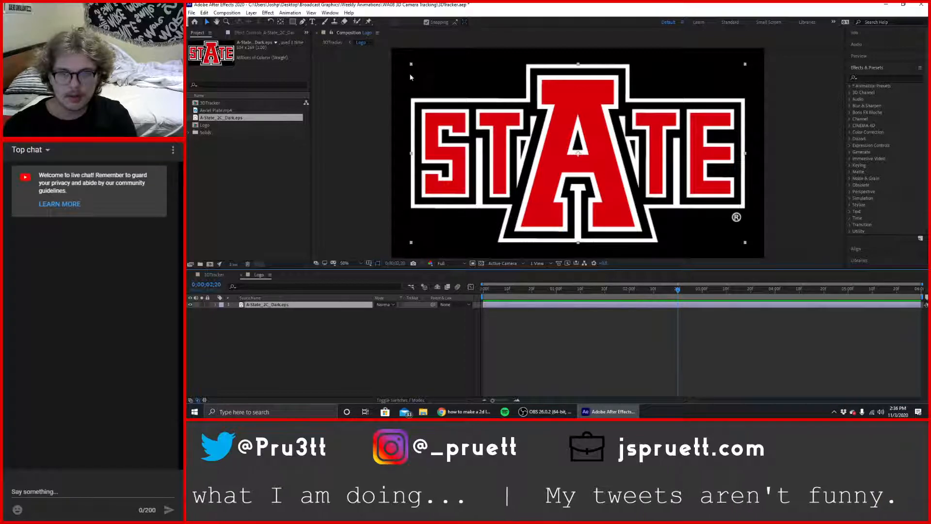
click(379, 360)
Return to the 3DTracker composition and preview how the logo tracks, playing from 0:00:00:14.
click(214, 275)
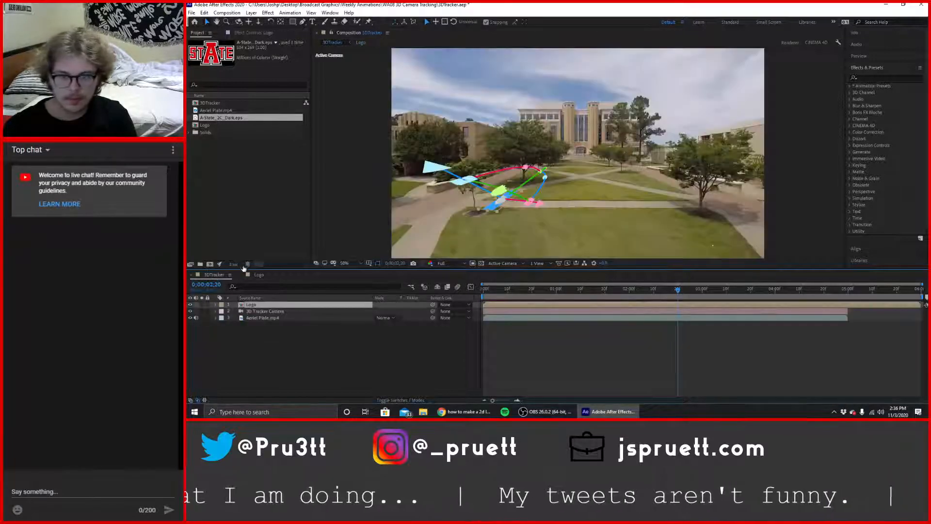
drag(622, 290, 569, 290)
click(483, 357)
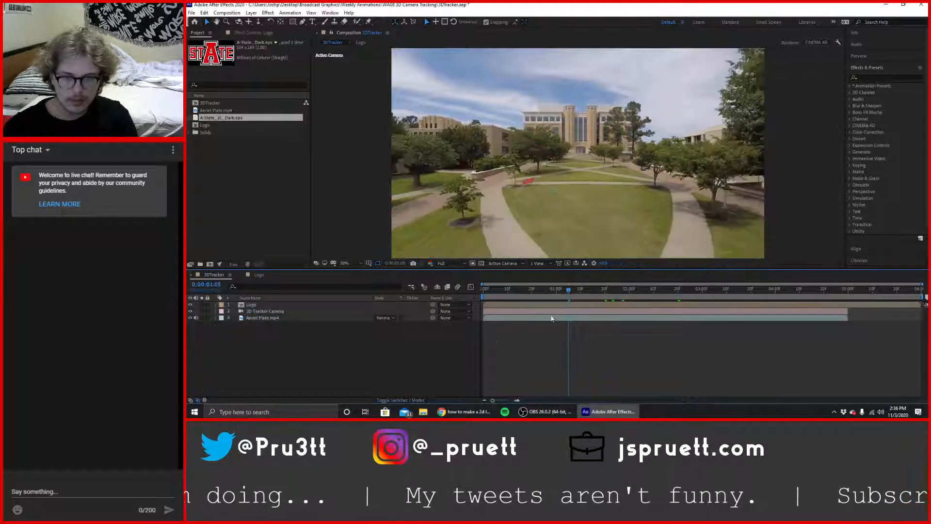
click(518, 290)
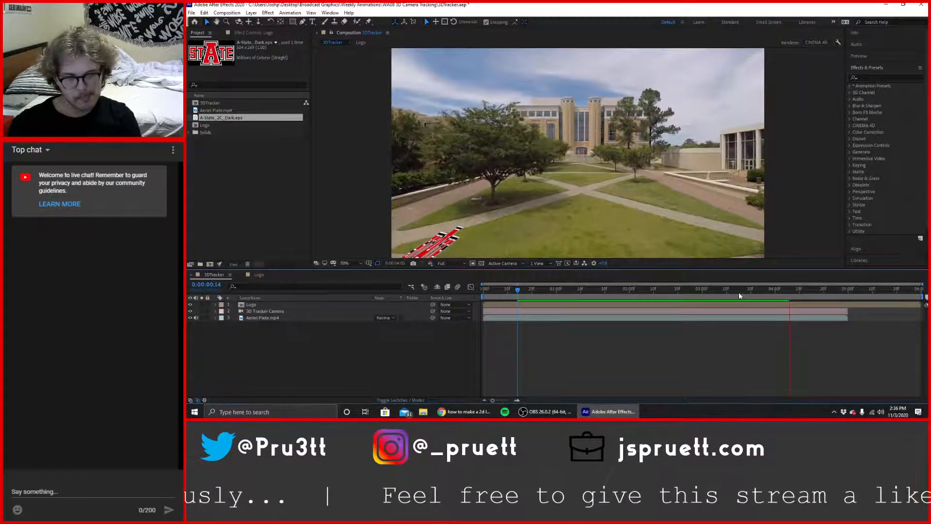
key(space)
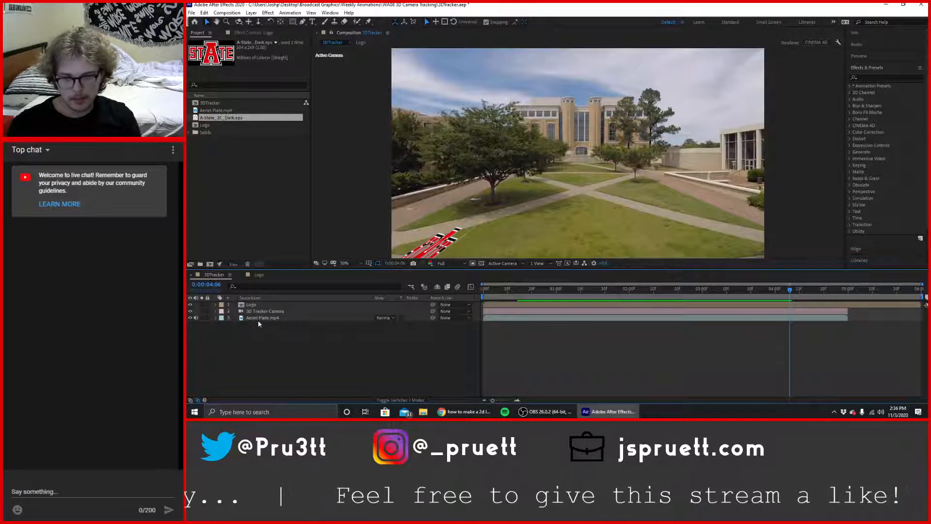
Delete the Logo layer from 3DTracker and display the Aeriel Plate.mp4 layer's camera track points at 0:00:03:21.
click(270, 306)
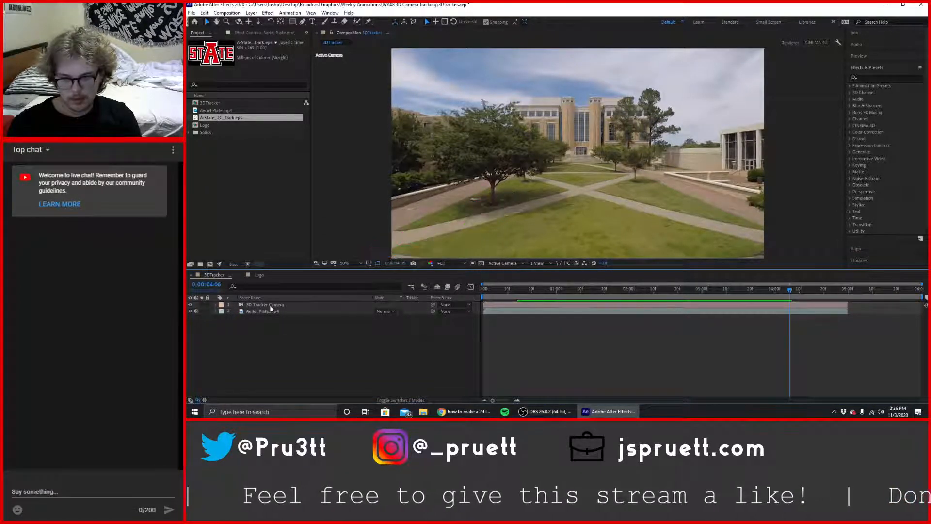
key(Delete)
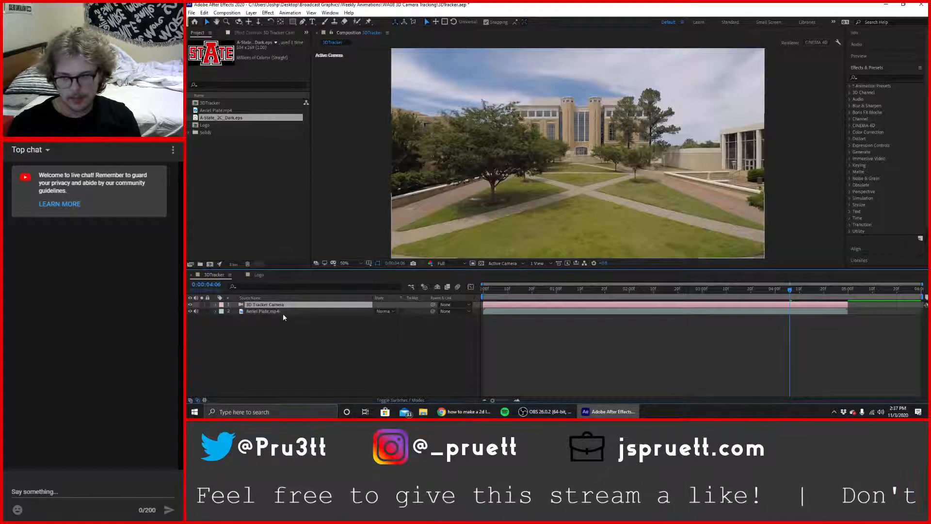
drag(555, 295, 753, 313)
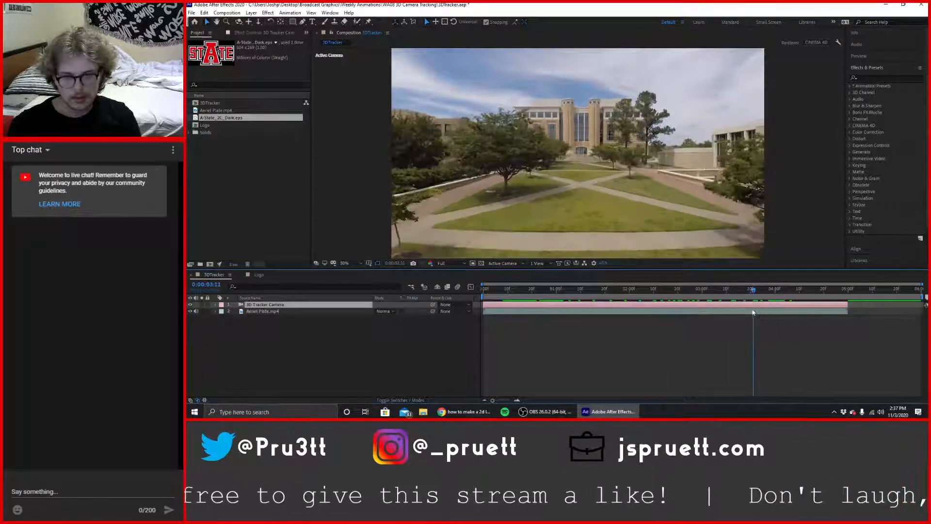
click(258, 32)
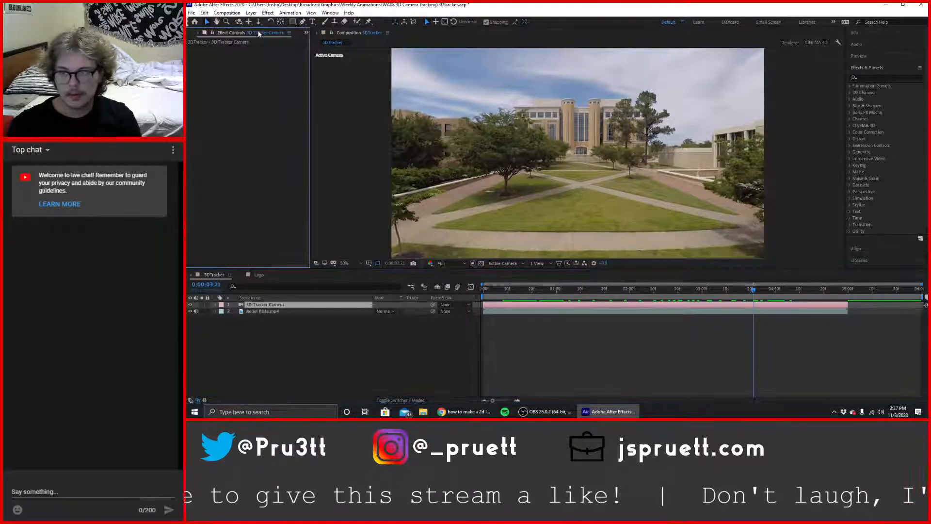
click(266, 312)
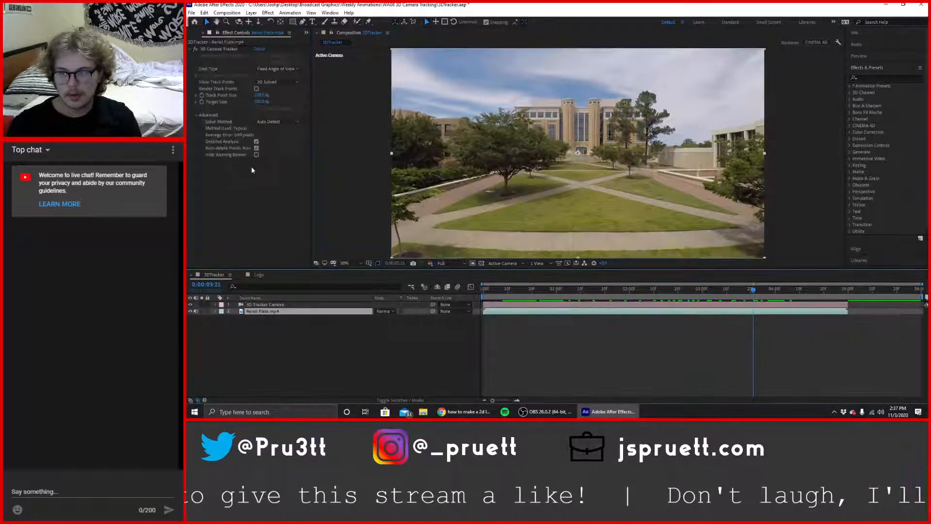
click(228, 50)
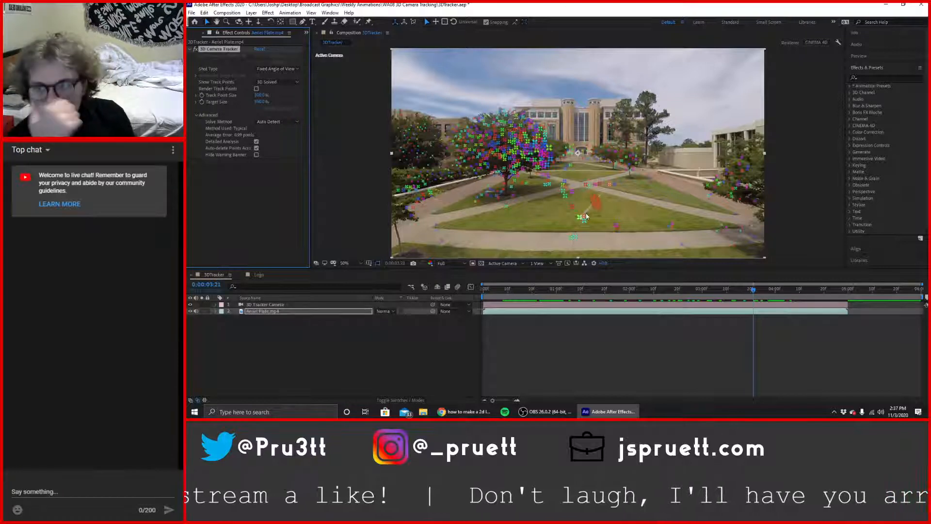
click(271, 82)
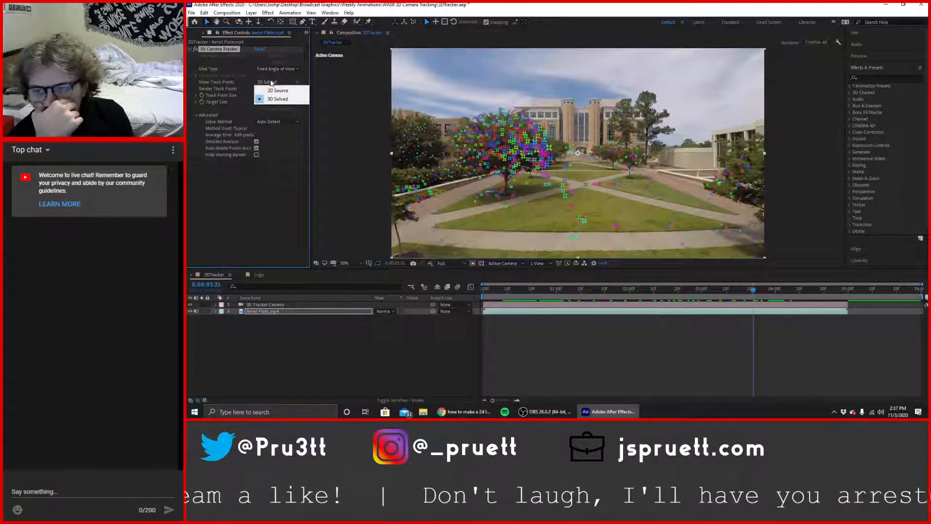
click(272, 69)
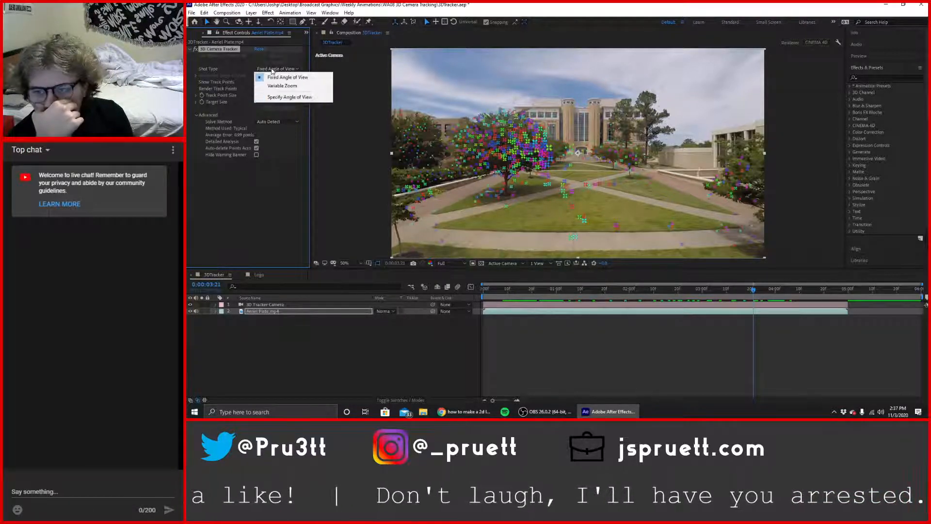
click(254, 133)
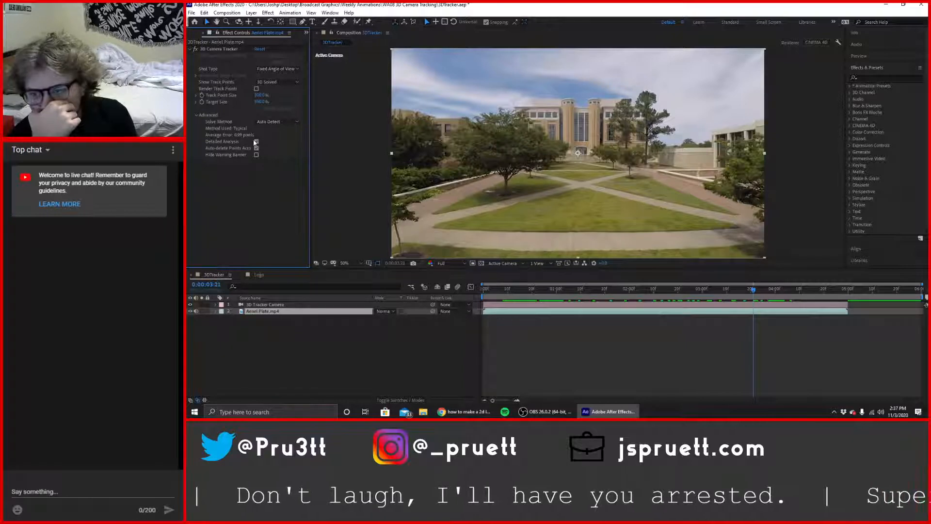
click(256, 142)
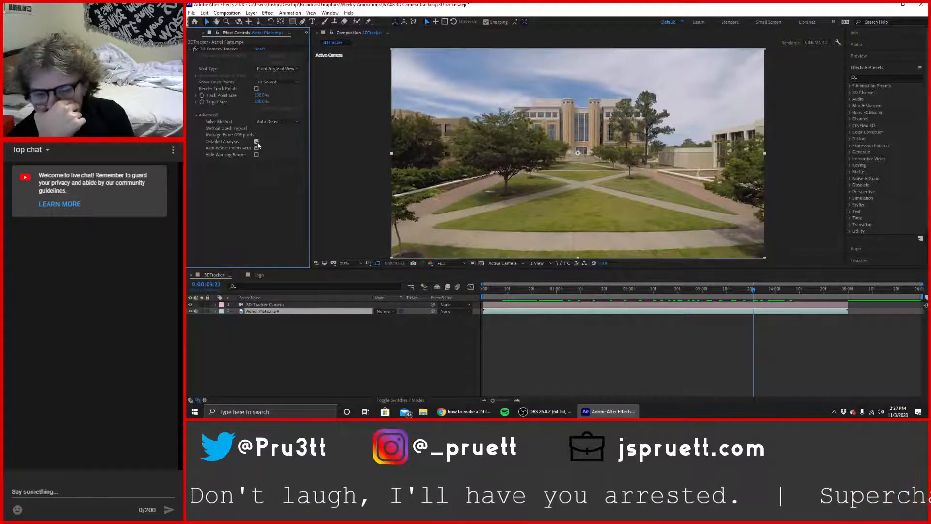
At 0:00:03:11, create a solid from the three camera track points on the central lawn just above the crossing path.
drag(548, 290, 481, 293)
key(space)
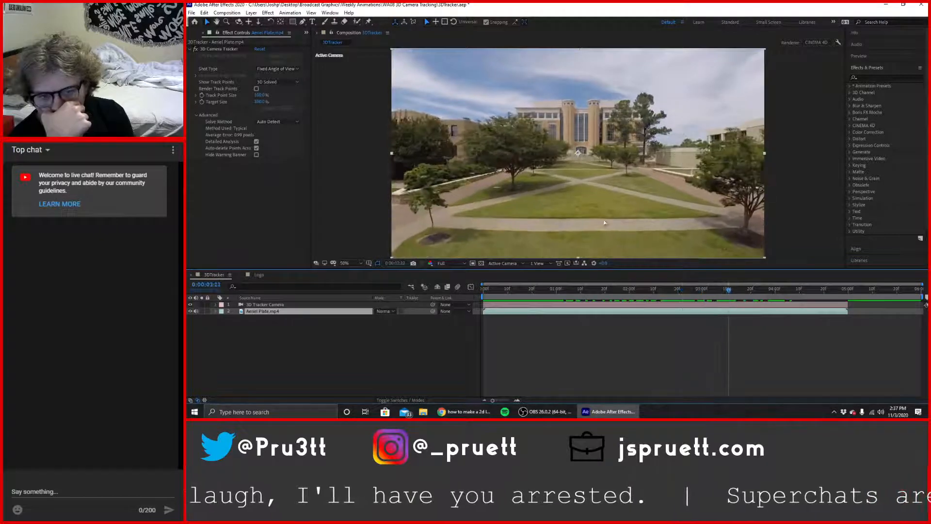
click(233, 50)
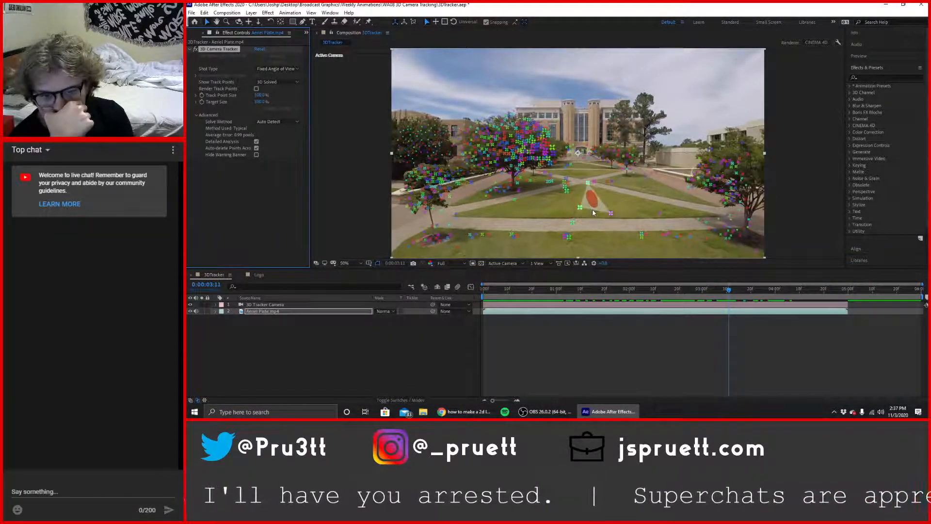
click(592, 208)
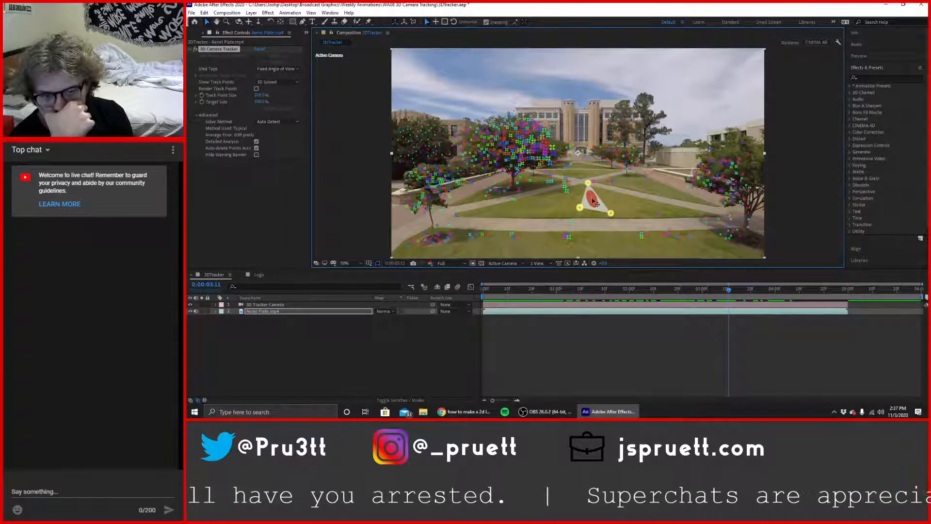
right_click(592, 203)
click(613, 210)
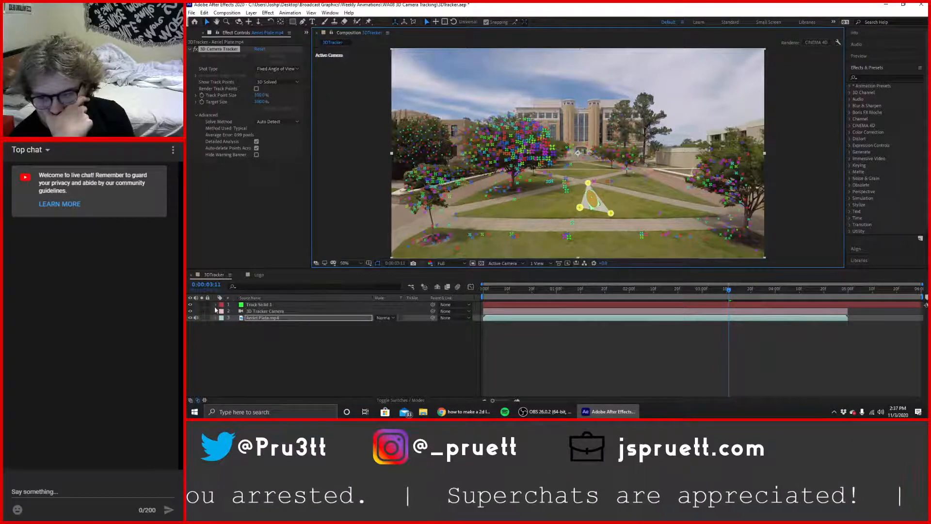
Try to stretch the Track Solid 1 layer towards the crossing path, and undo the resize.
click(258, 305)
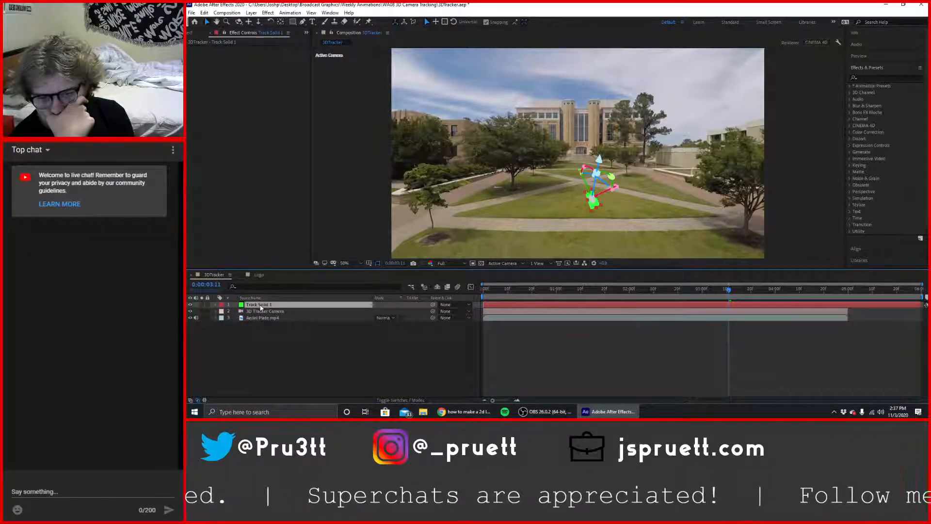
click(594, 223)
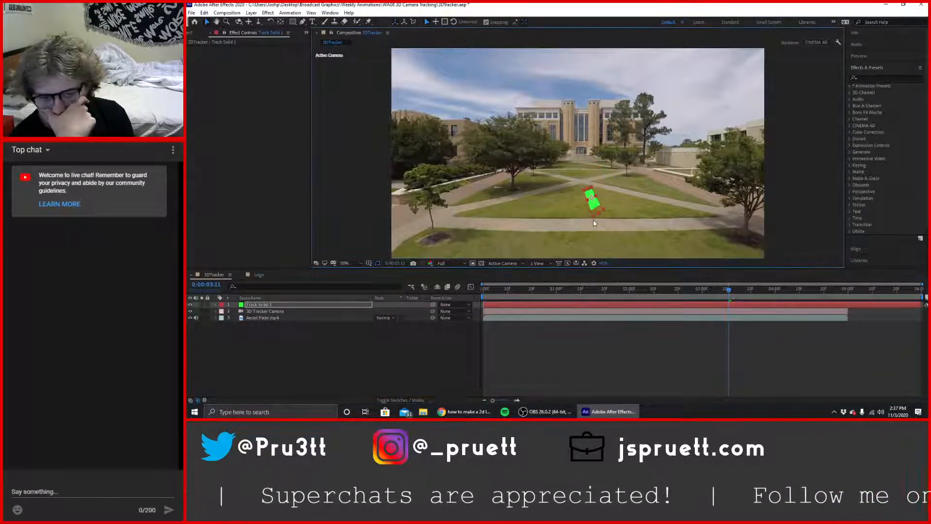
click(594, 224)
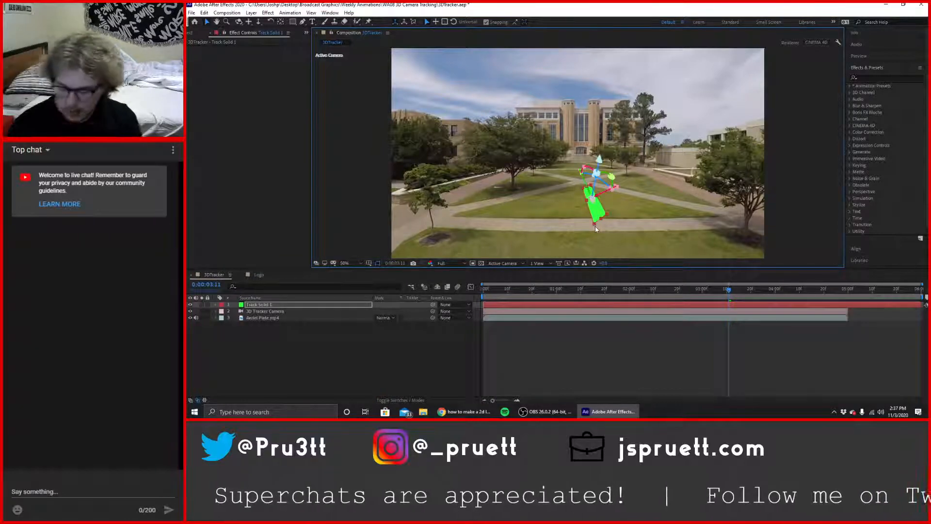
key(ctrl+z)
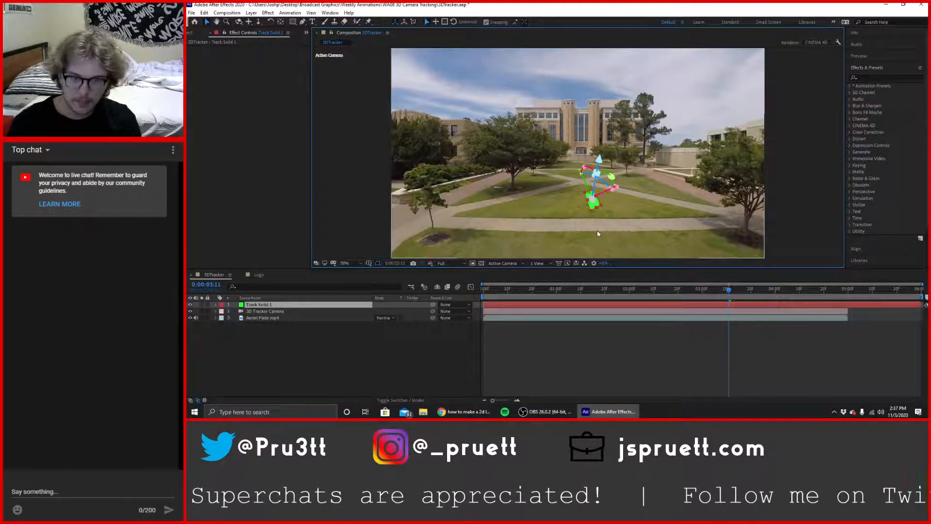
Pre-compose Track Solid 1 as Logo, leaving all attributes in 3DTracker, and open the new composition.
right_click(306, 304)
click(338, 260)
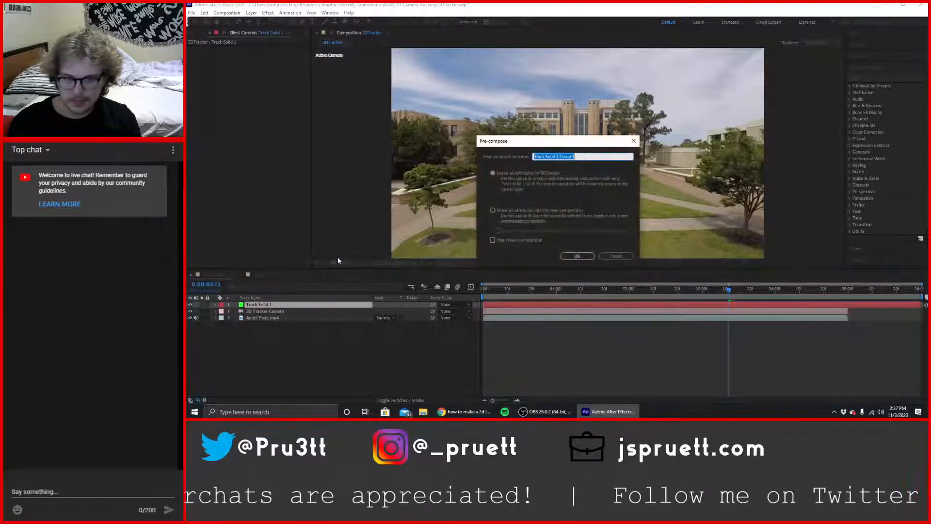
text(Logo)
click(577, 256)
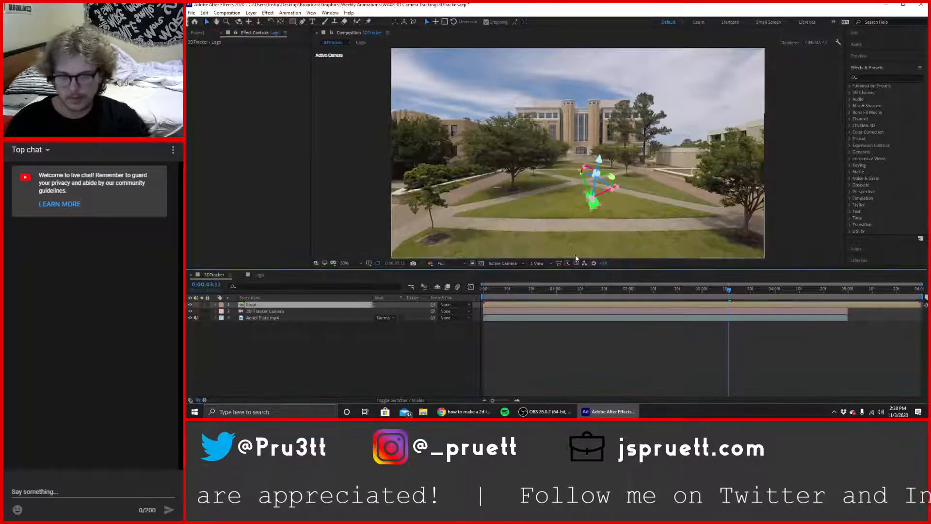
double_click(333, 306)
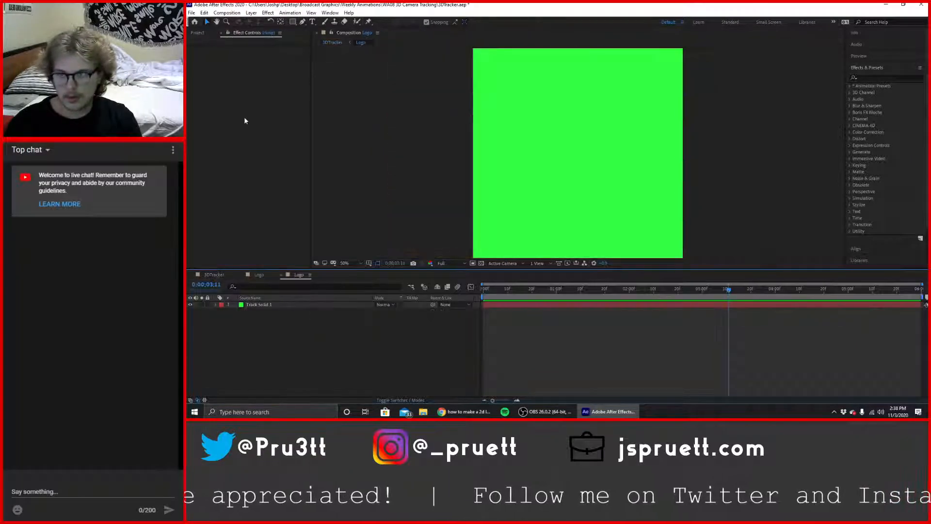
Delete the old Logo composition containing the A-State logo from the project, keeping the new green one.
click(202, 33)
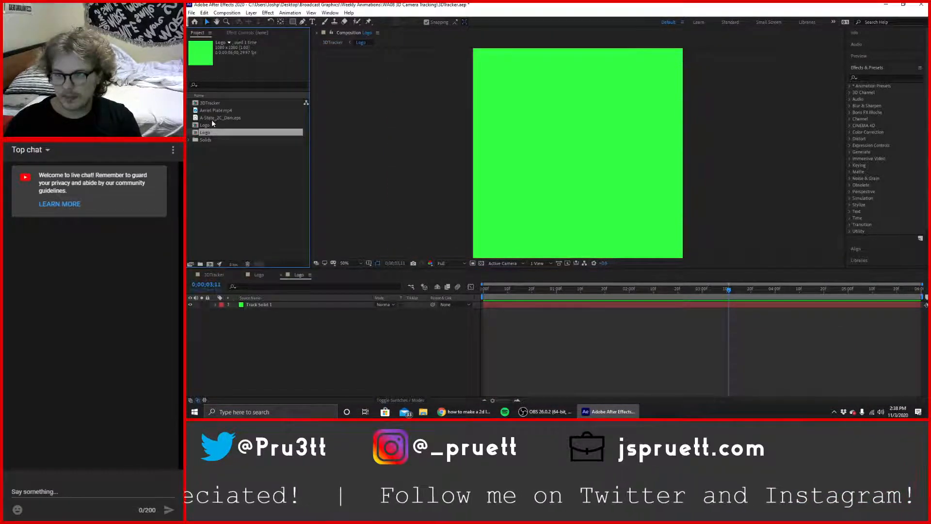
click(214, 125)
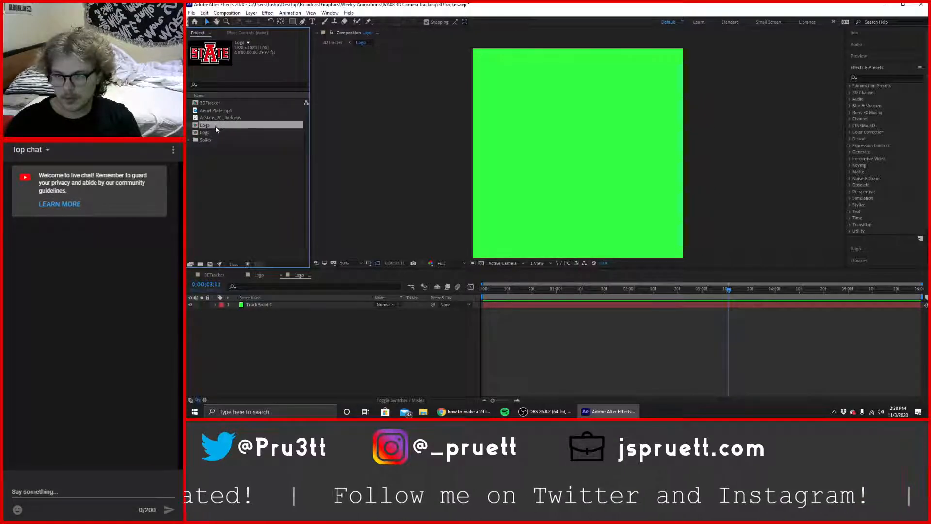
click(248, 267)
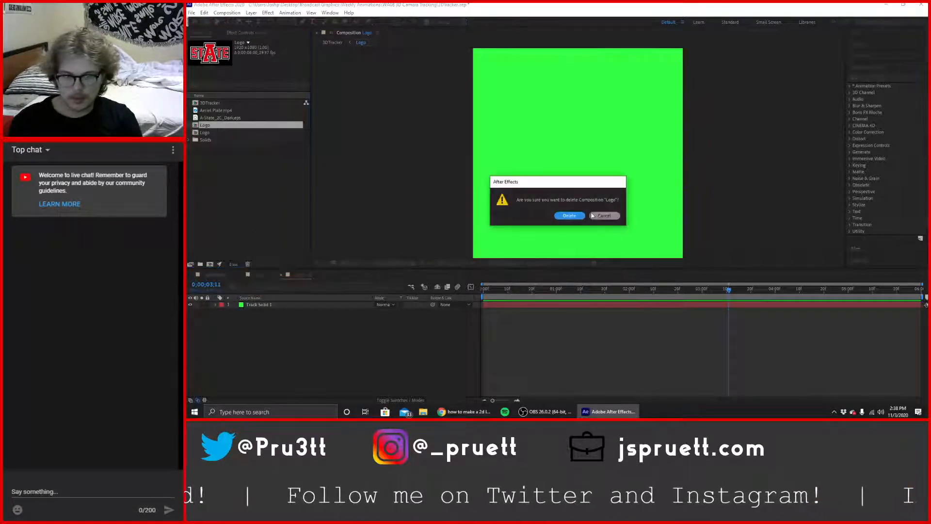
click(570, 215)
click(214, 126)
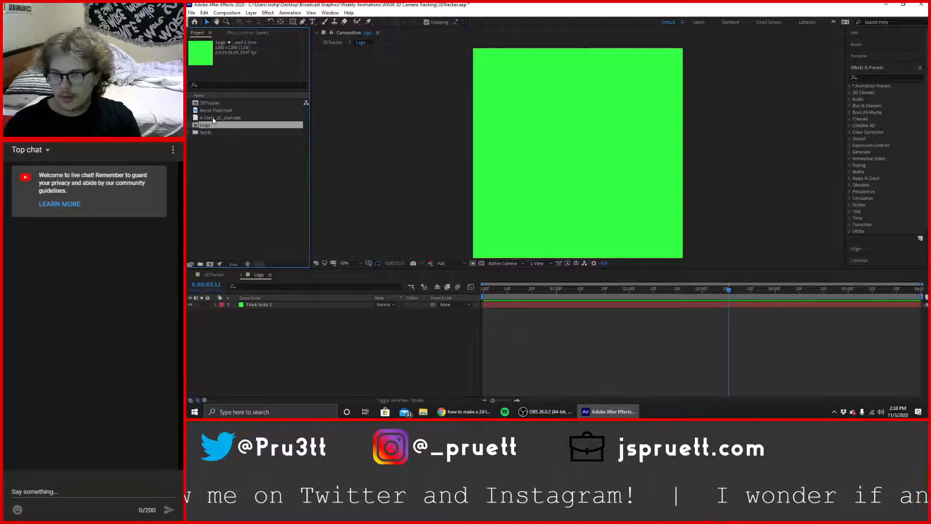
Add A-State_2C_Dark.eps to the new Logo composition and delete its Track Solid 1 layer.
drag(210, 118, 252, 348)
click(259, 305)
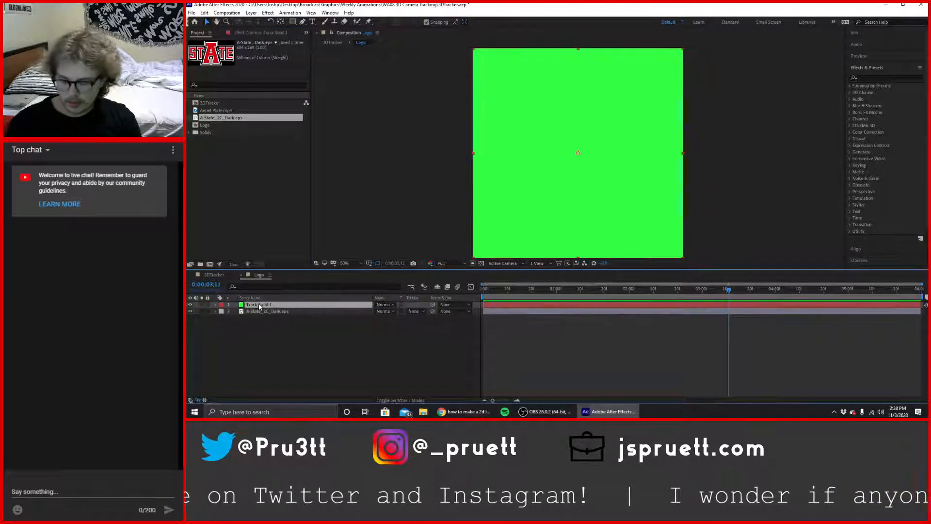
key(Delete)
click(265, 305)
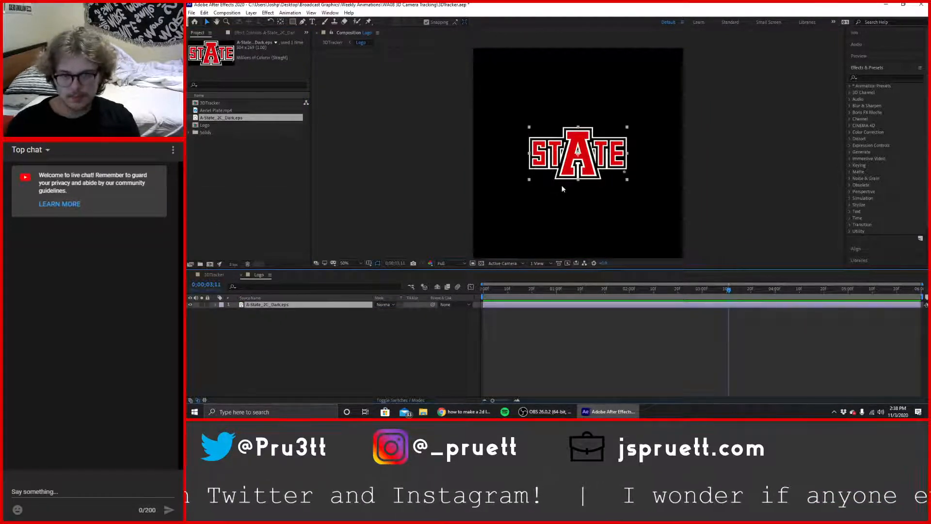
Set the Logo composition's width to 1920 px with the aspect ratio unlocked, and scale the A-State logo up until it nearly fills the frame.
click(221, 13)
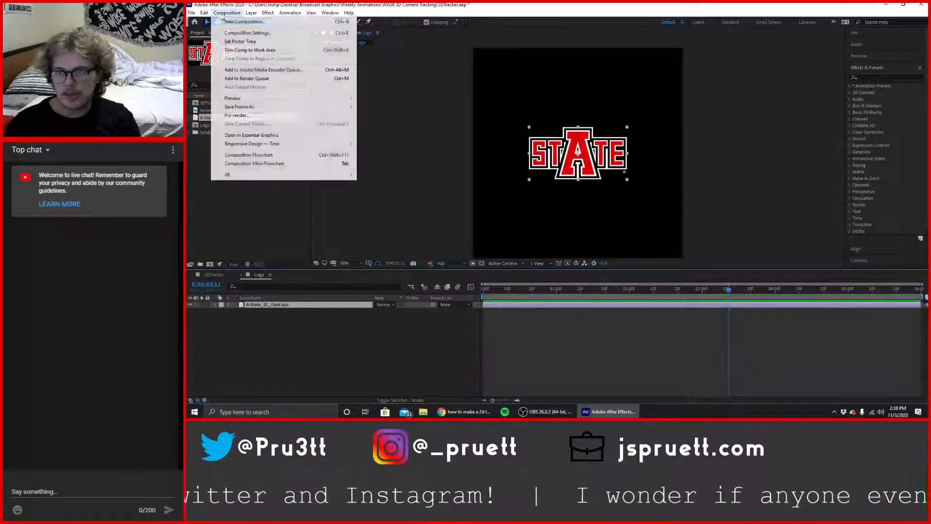
click(248, 33)
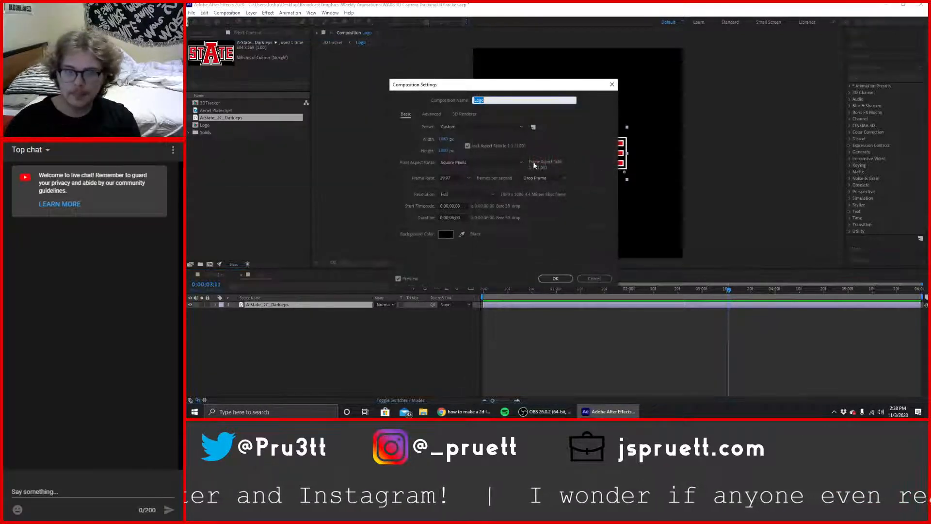
click(445, 139)
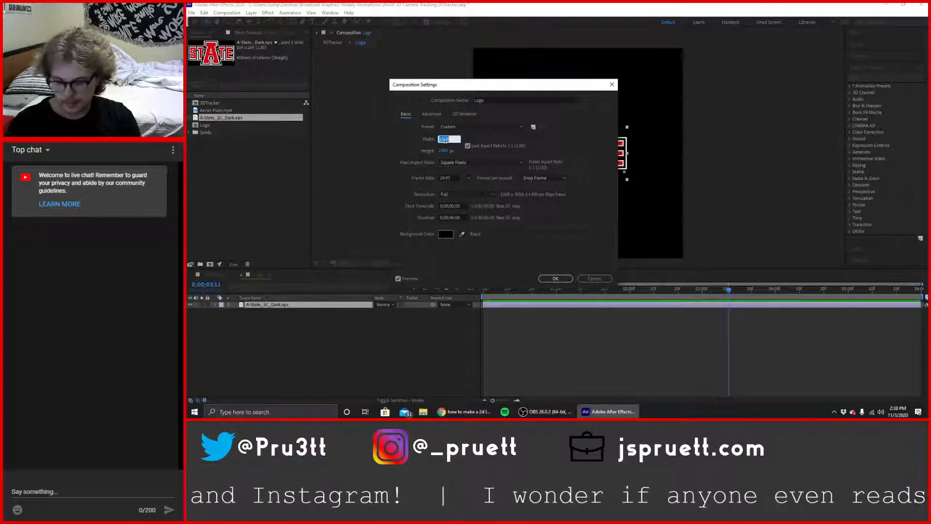
click(468, 146)
click(445, 140)
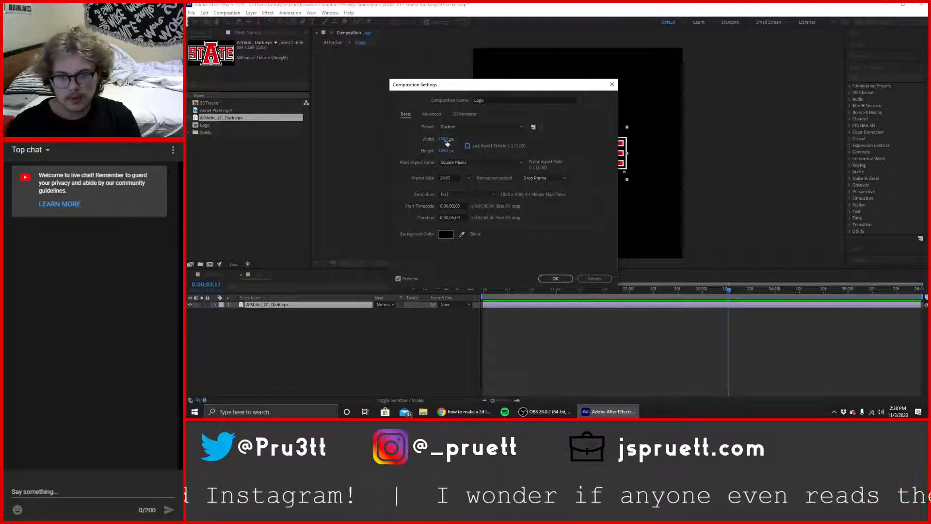
text(1930)
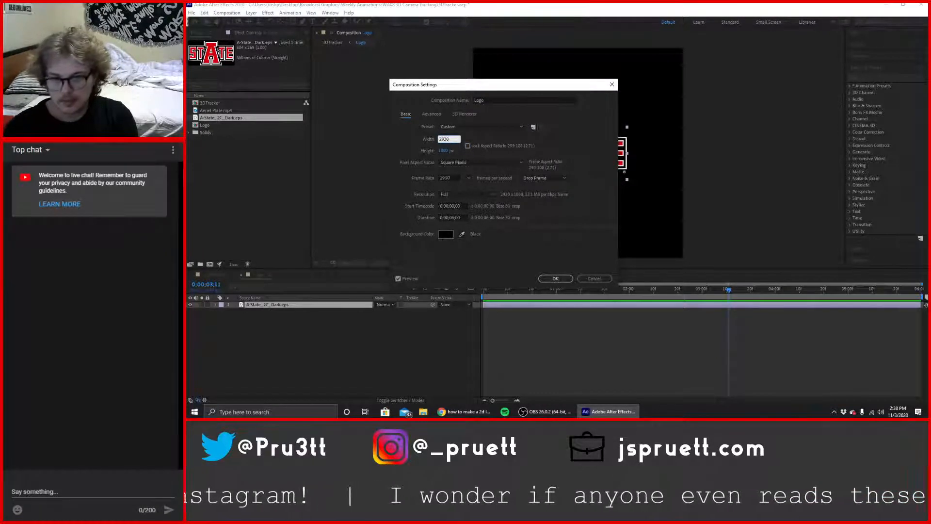
key(BackSpace)
key(BackSpace)
key(BackSpace)
text(1920)
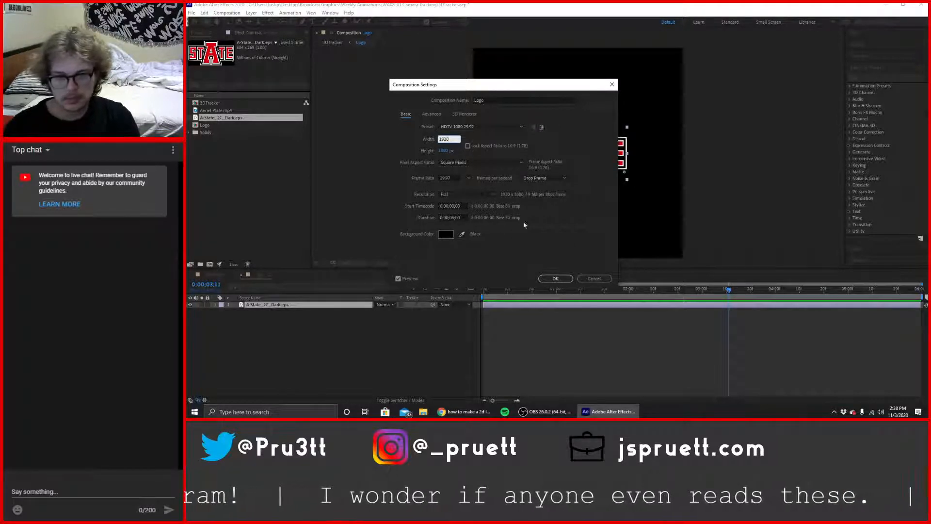
click(555, 278)
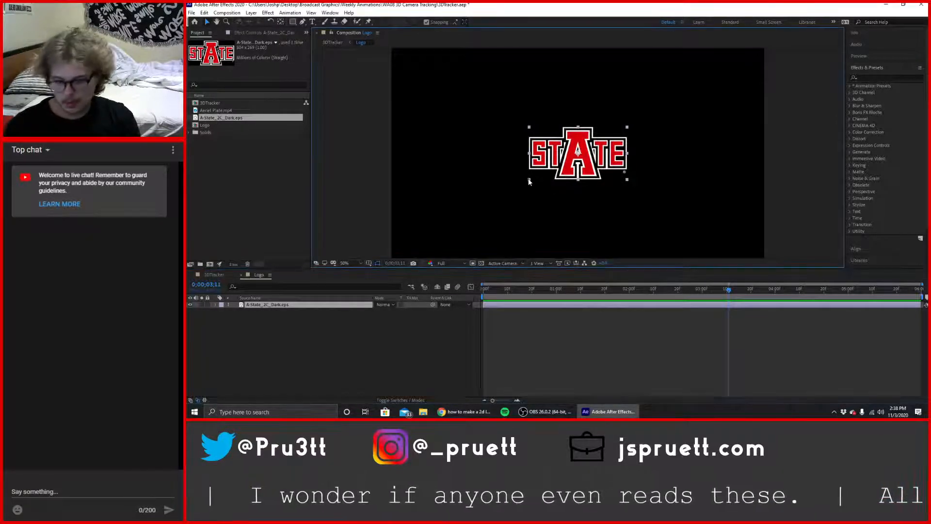
drag(529, 181, 423, 265)
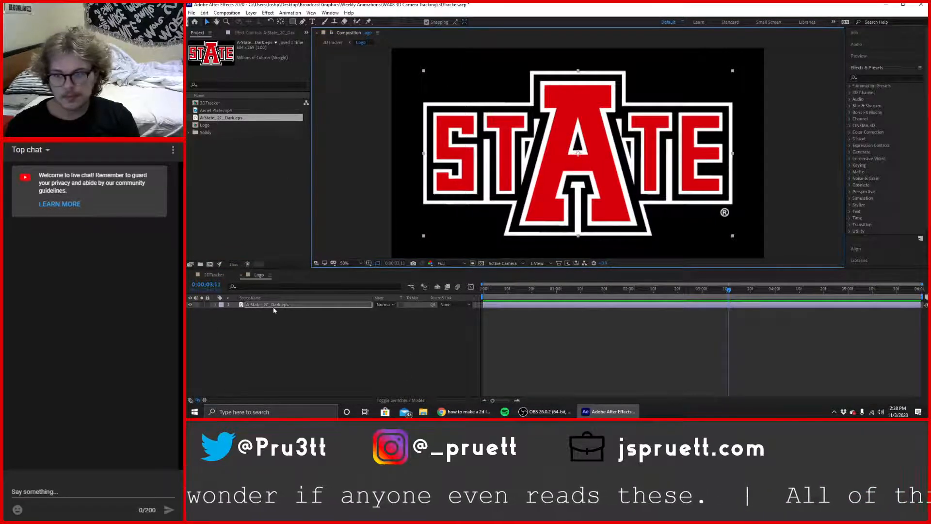
Return to 3DTracker and rotate the Logo layer so its lettering runs across the central lawn facing the camera.
click(213, 275)
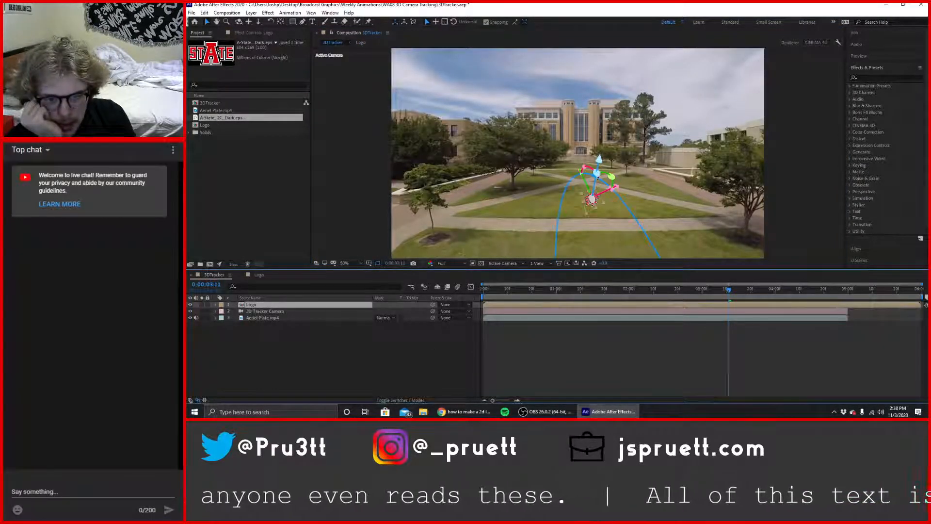
click(596, 173)
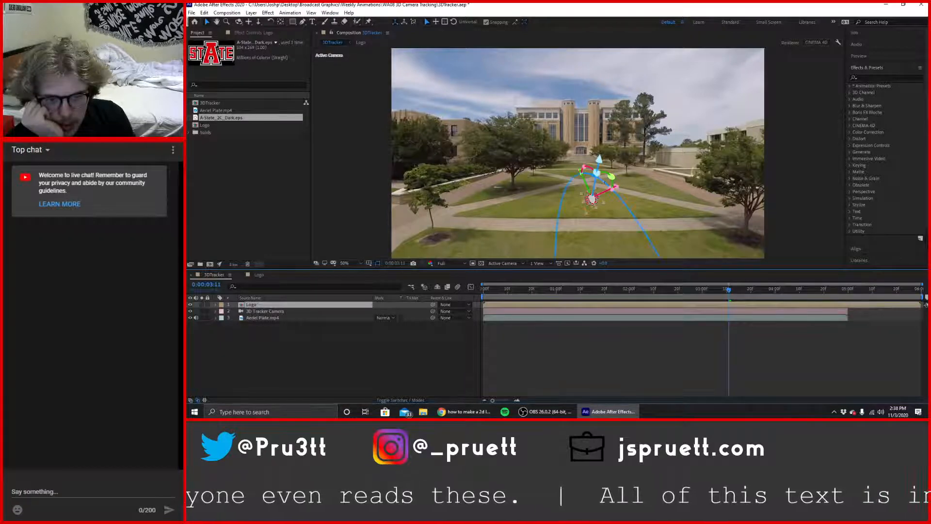
click(609, 192)
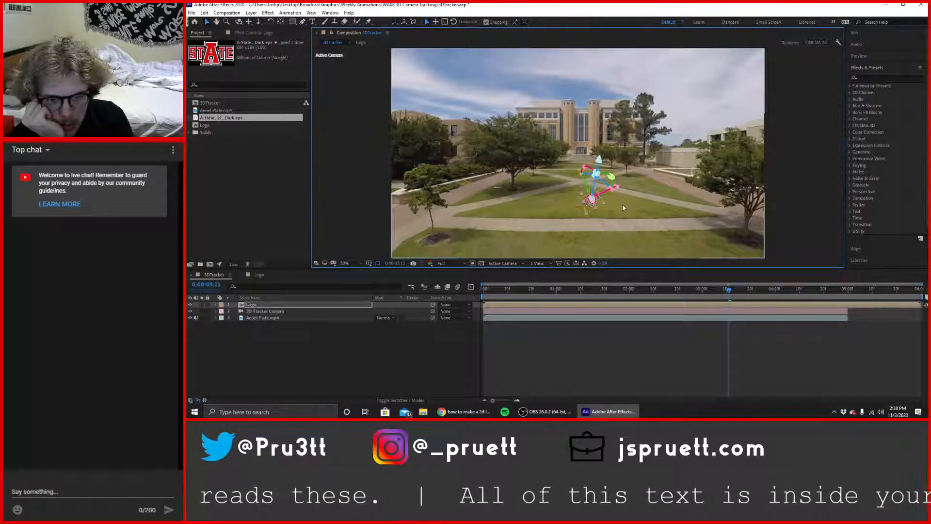
drag(616, 188, 561, 254)
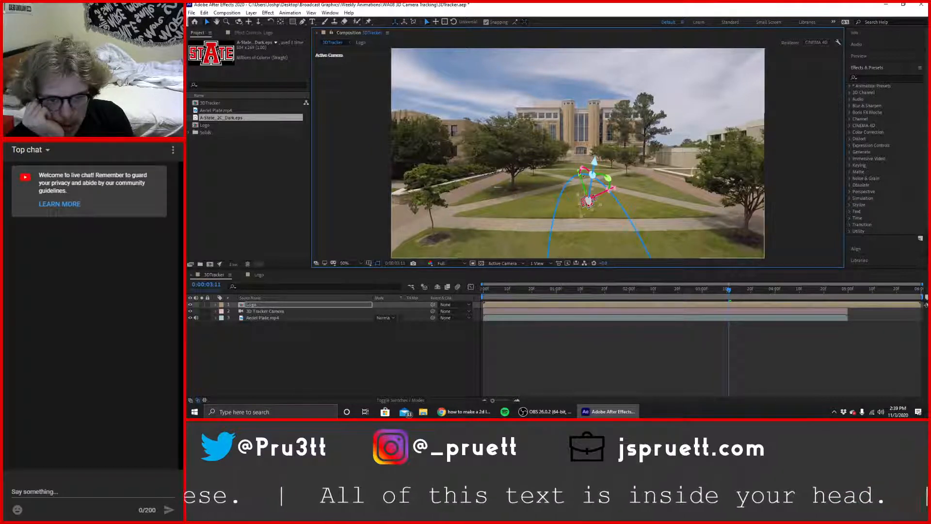
drag(583, 175, 587, 177)
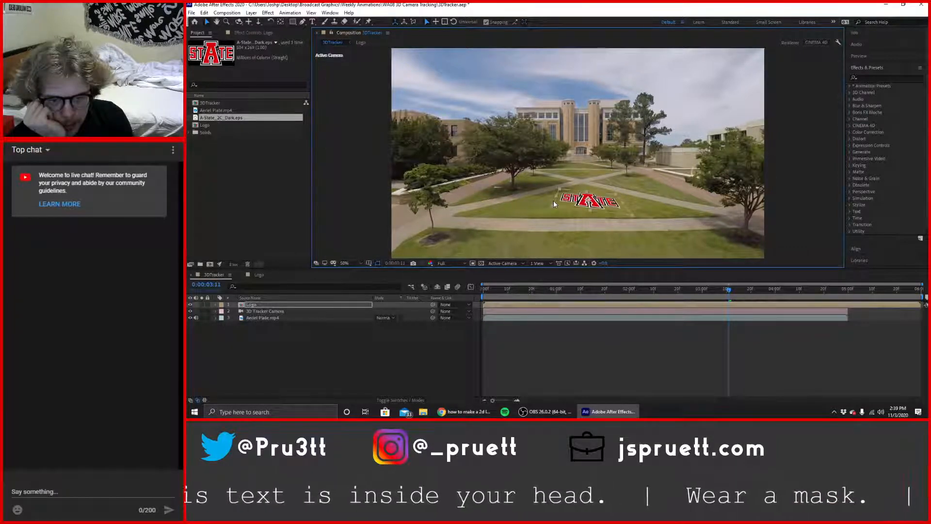
Enlarge the Logo layer and straighten its rotation so it fills more of the lawn above the crossing path.
drag(554, 203, 554, 204)
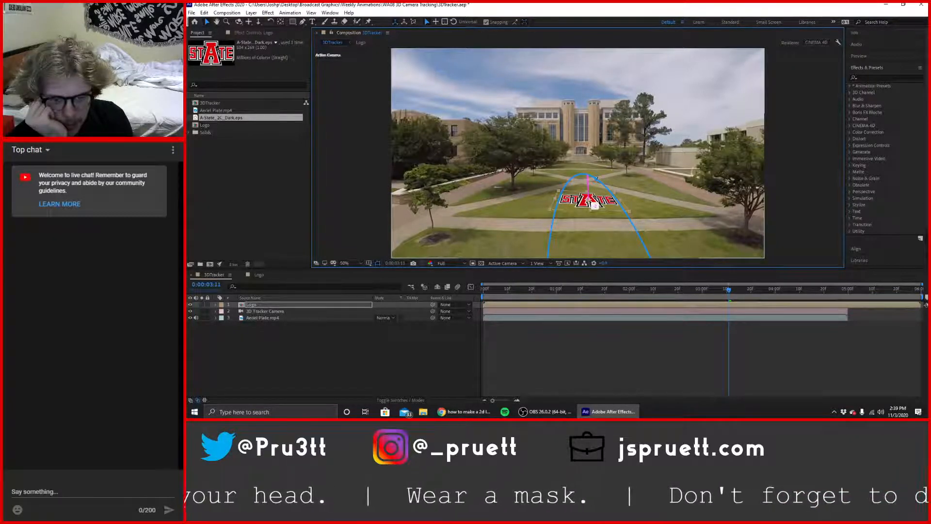
drag(598, 178, 543, 205)
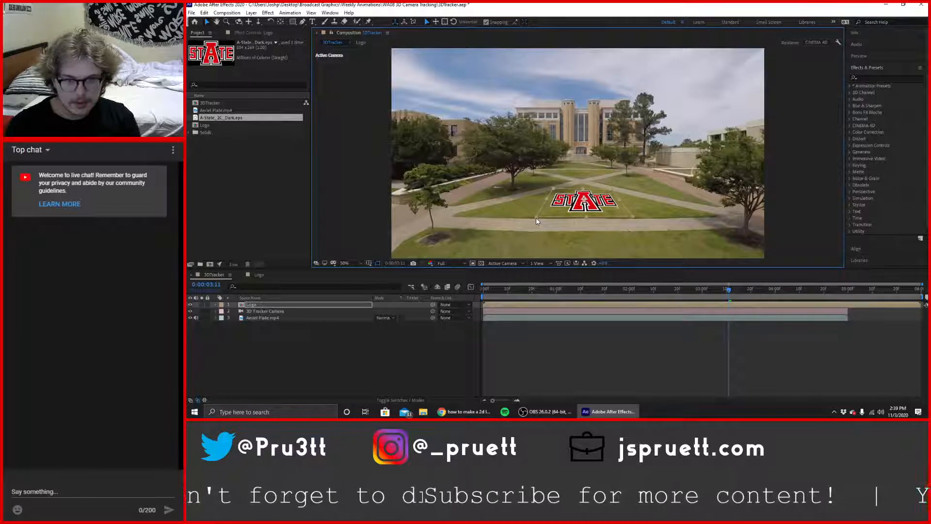
drag(536, 220, 527, 218)
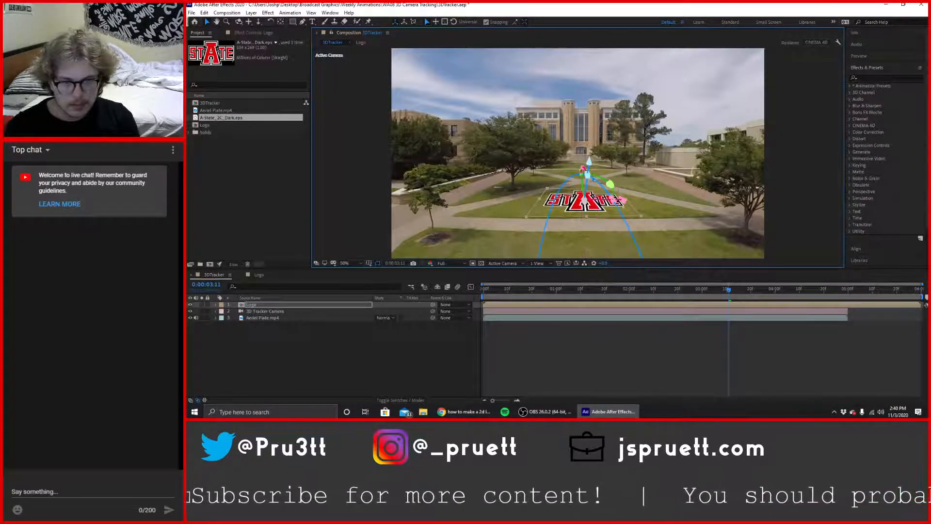
Undo a skewed rotation of the Logo layer and fine-tune its tilt so it lies flat and level on the lawn.
drag(593, 179, 588, 199)
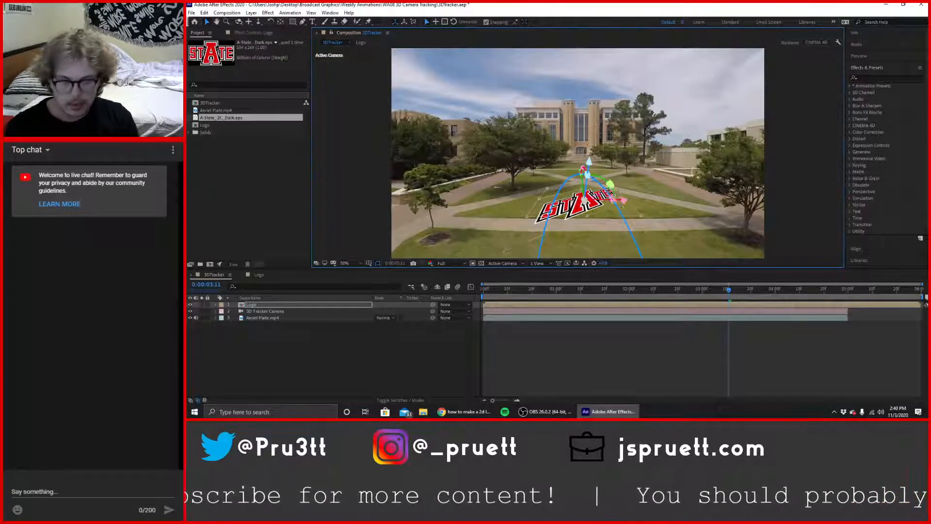
key(ctrl+z)
drag(589, 163, 586, 210)
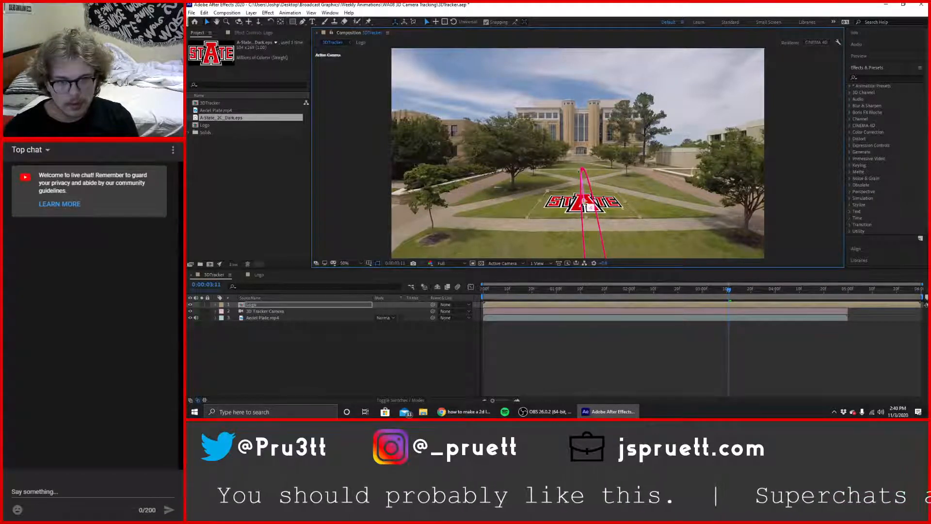
click(562, 237)
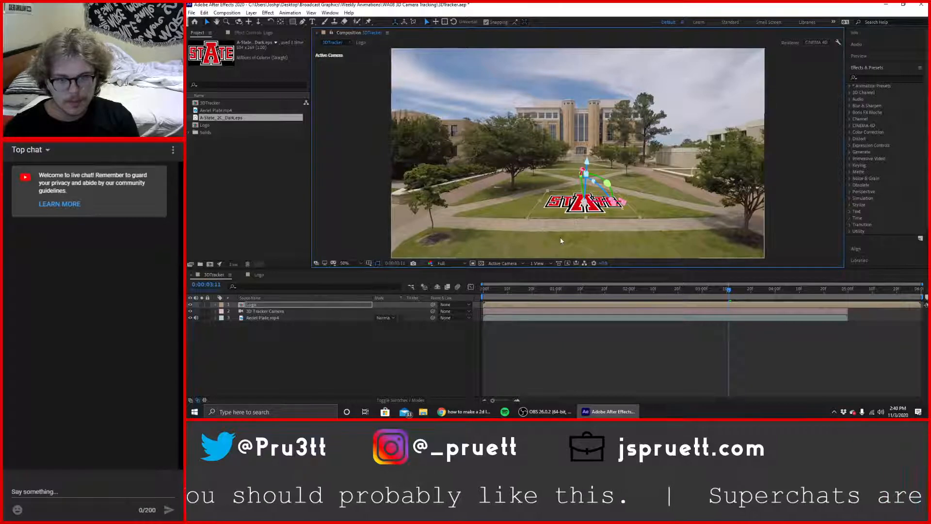
Save the project and preview the tracked logo in 3DTracker from 0:00:00:00.
drag(616, 291, 464, 291)
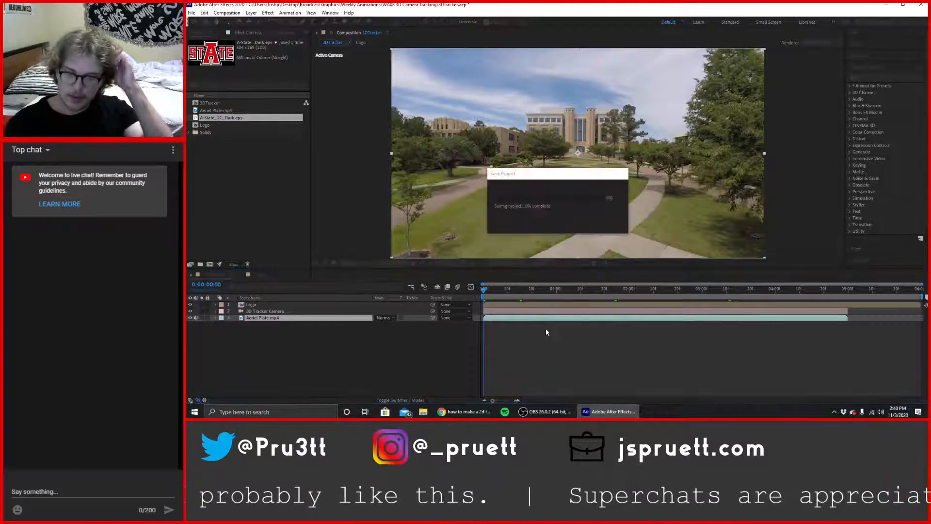
key(space)
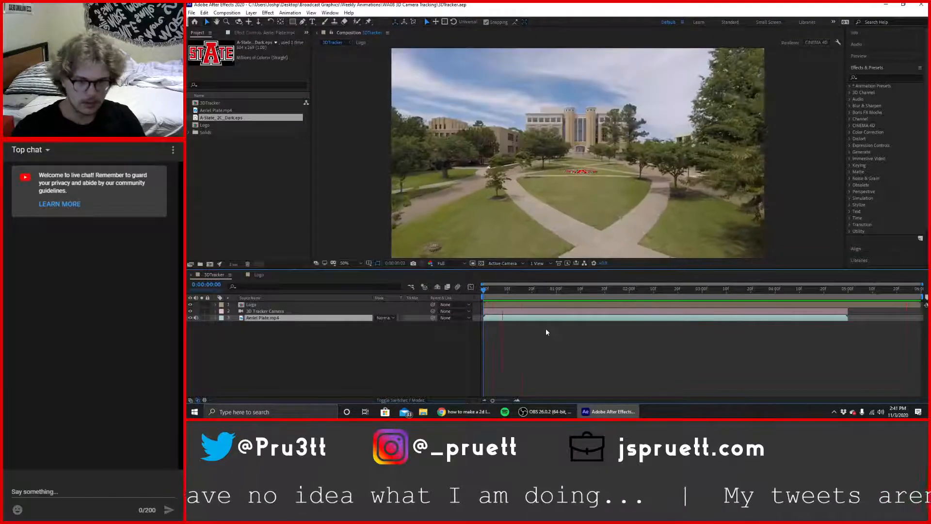
key(space)
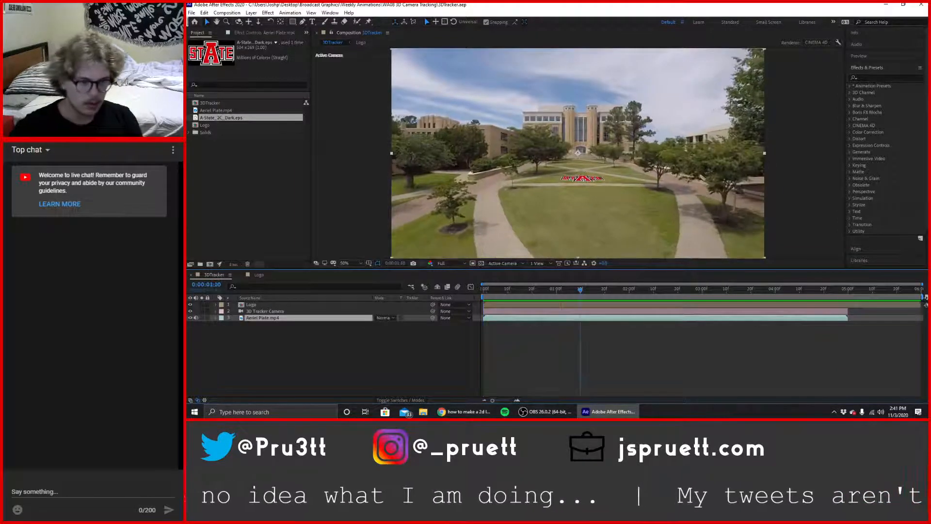
Shorten the work area to the end of the Aerial Plate.mp4 layer and show that layer's 3D Camera Tracker points at 0:00:04:02.
mouse_move(924, 297)
mouse_down()
mouse_move(470, 290)
mouse_move(804, 306)
mouse_move(541, 305)
mouse_move(780, 315)
mouse_up()
click(848, 289)
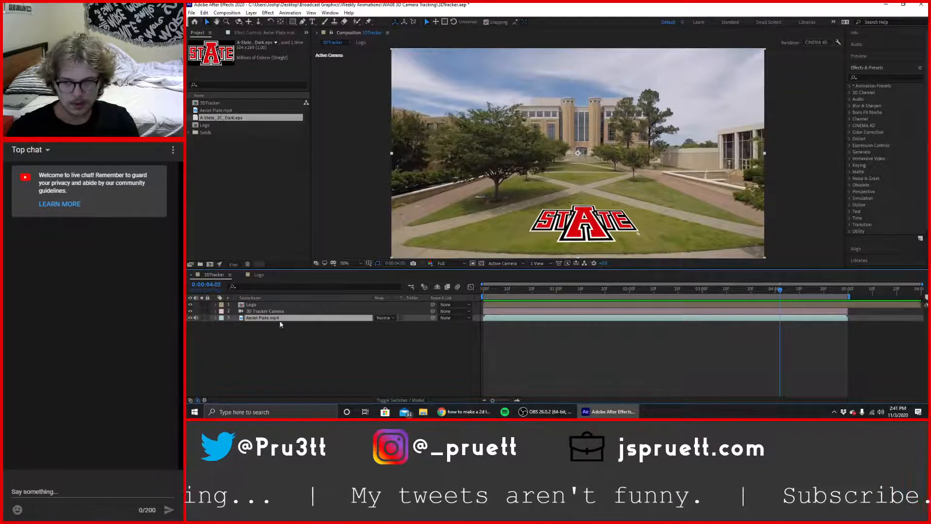
click(253, 33)
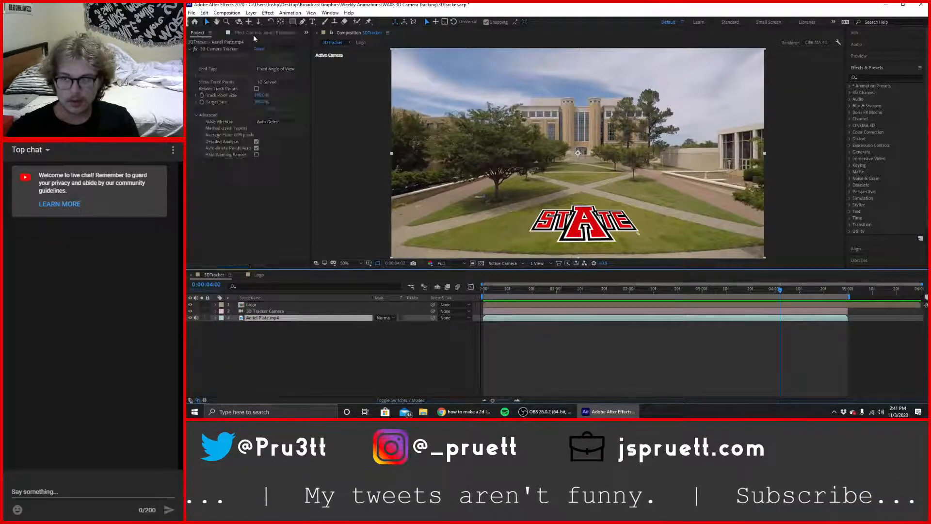
click(221, 50)
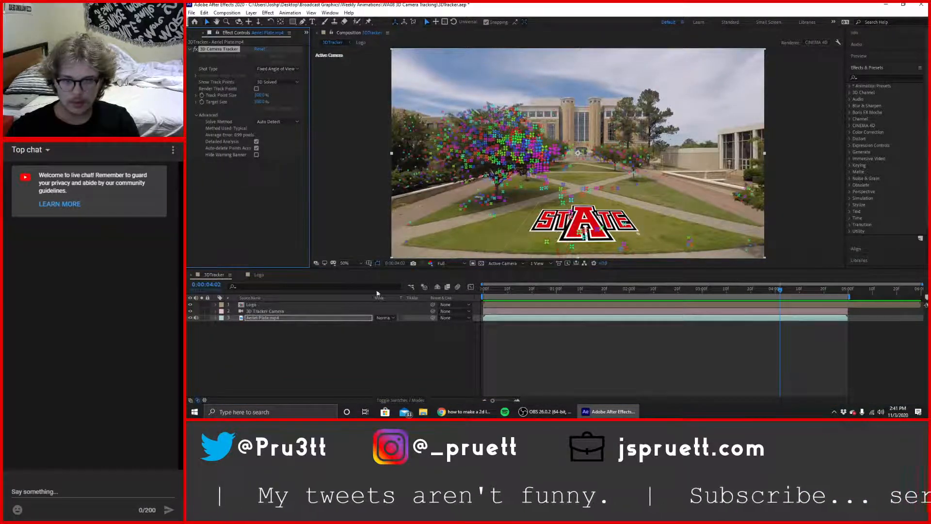
Enlarge the Logo layer across the front lawn and shift it slightly back toward the path crossing.
click(572, 228)
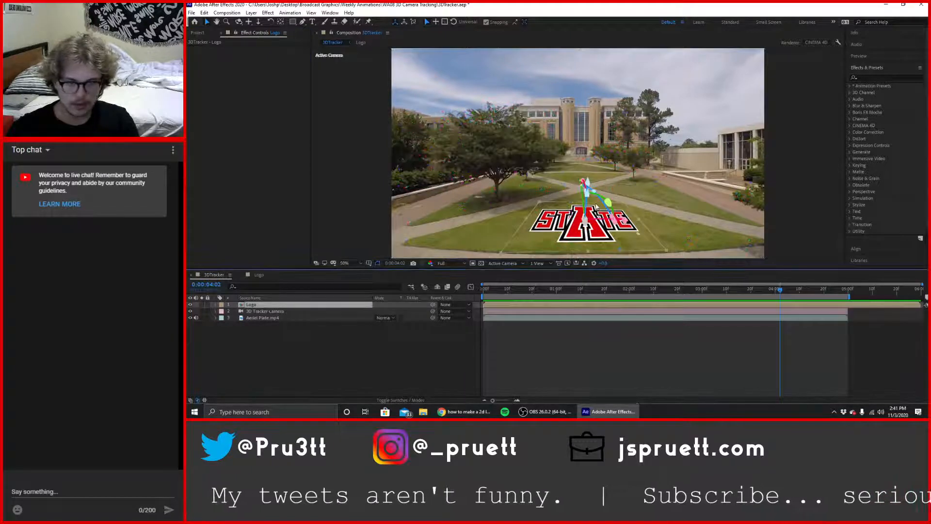
click(530, 200)
drag(528, 199, 525, 196)
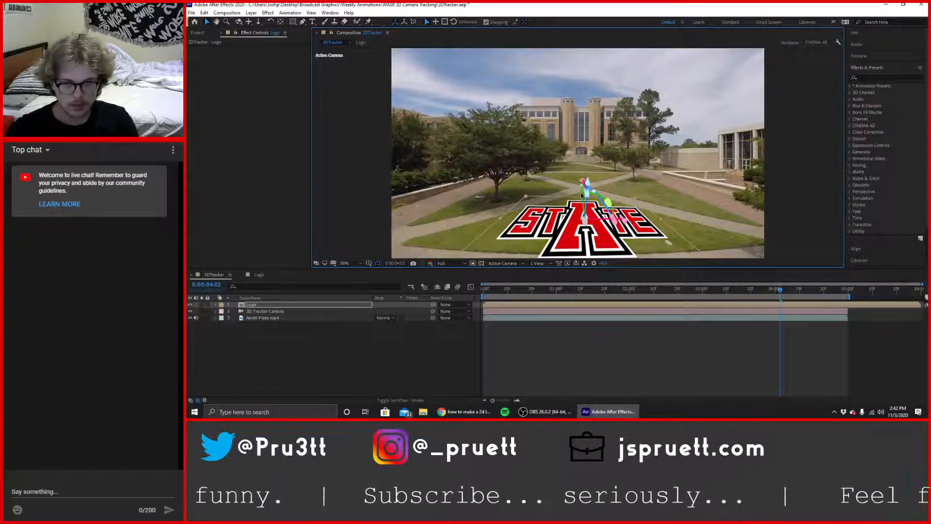
drag(581, 195, 579, 166)
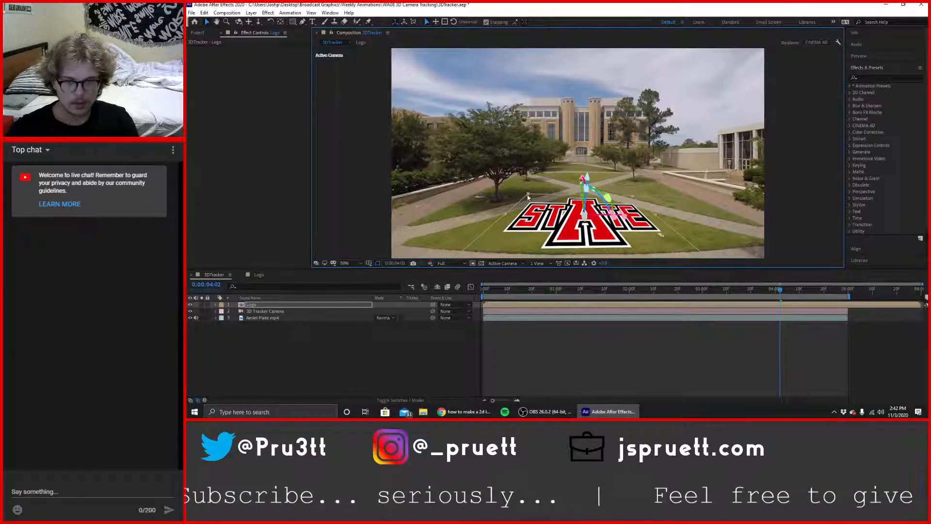
Scale the Logo layer down slightly, nudge its placement and stretch it wider across the front lawn.
drag(528, 197, 585, 225)
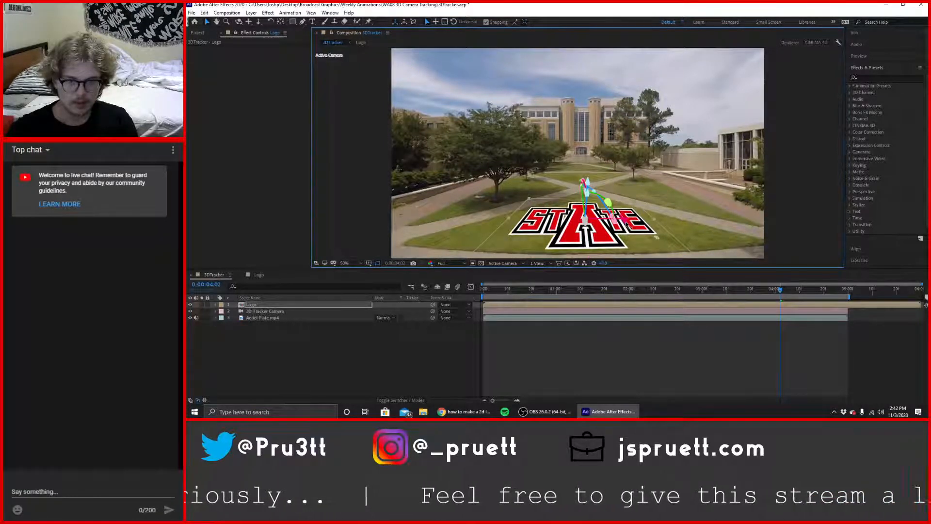
drag(624, 222, 626, 225)
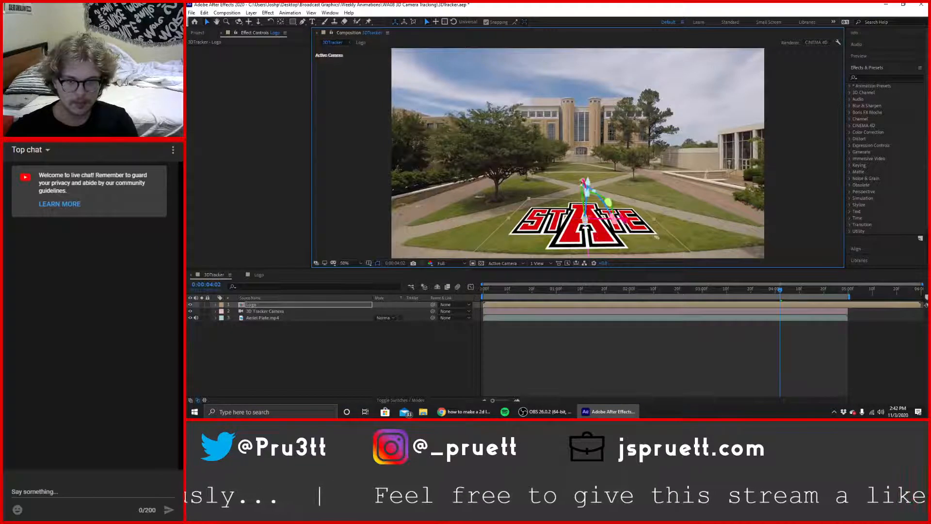
drag(508, 221, 472, 218)
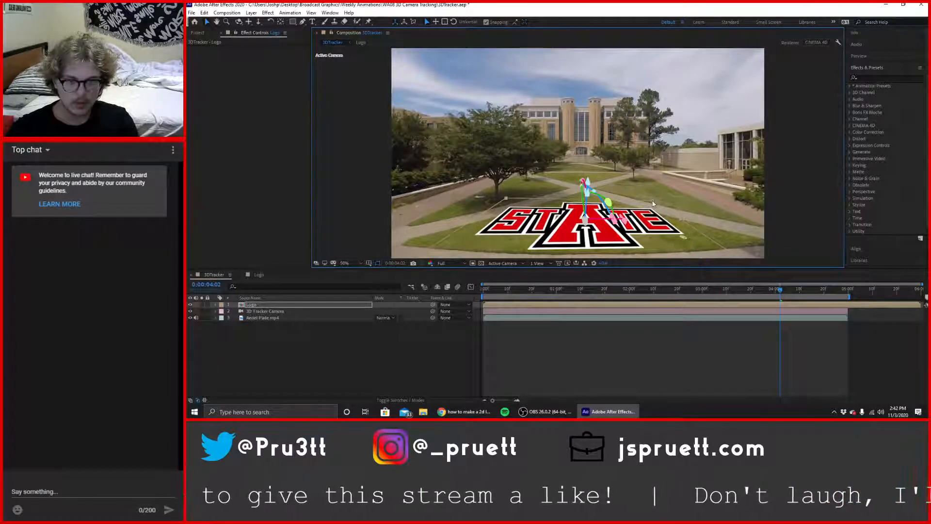
Resize and reposition the 3D Logo layer on the front lawn of the aerial plate, and check its placement at 0:00:03:17.
drag(650, 206, 650, 205)
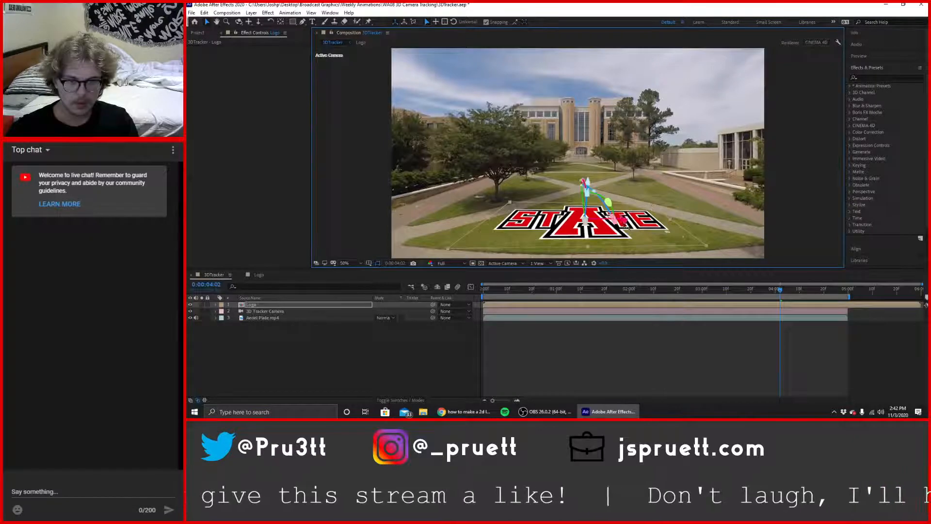
drag(586, 225, 585, 232)
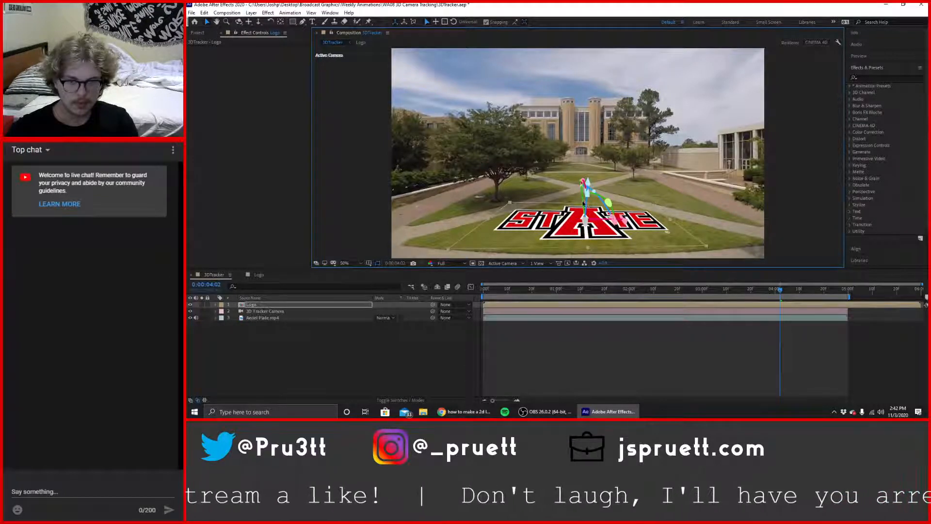
mouse_move(586, 218)
mouse_down()
mouse_move(587, 237)
mouse_move(584, 222)
mouse_up()
mouse_move(583, 184)
mouse_down()
mouse_move(579, 172)
mouse_move(581, 180)
mouse_up()
click(465, 216)
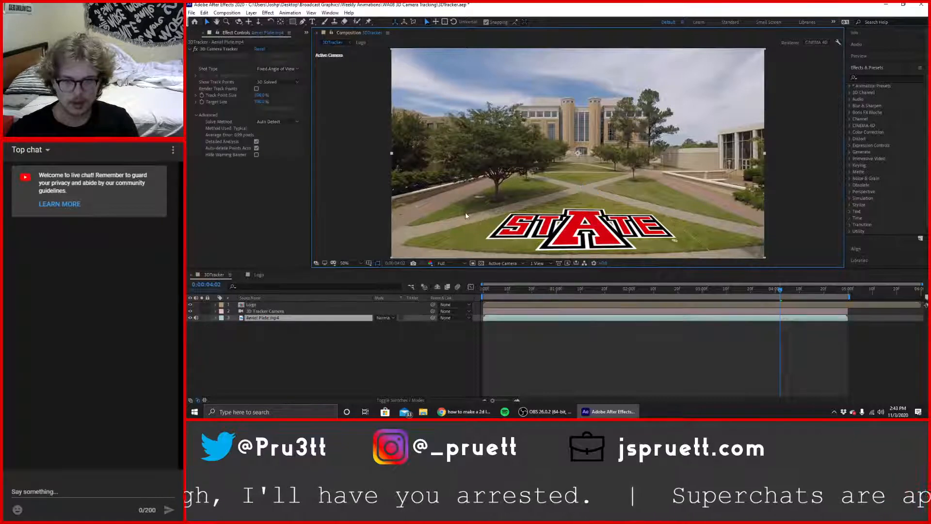
mouse_move(747, 294)
mouse_down()
mouse_move(759, 294)
mouse_move(738, 290)
mouse_move(768, 292)
mouse_move(745, 293)
mouse_up()
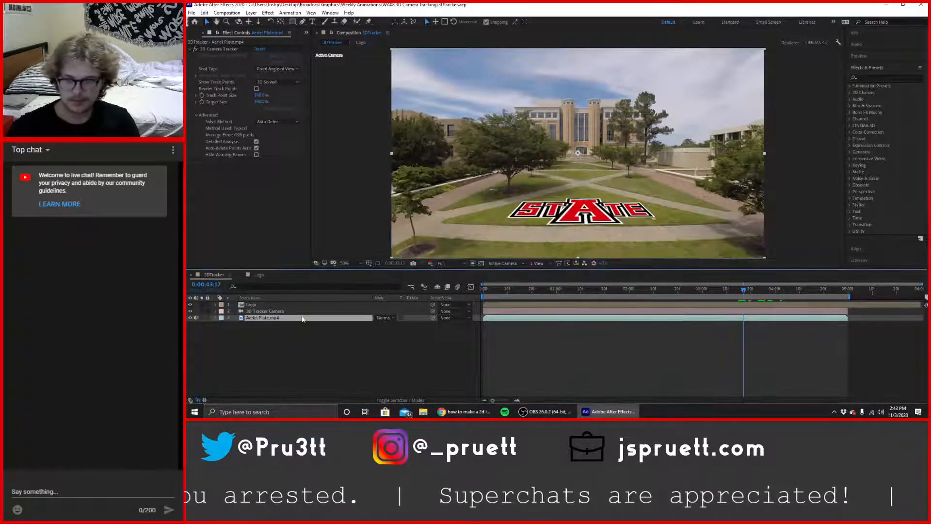
Open the Logo composition and search the effects for "hair".
double_click(280, 305)
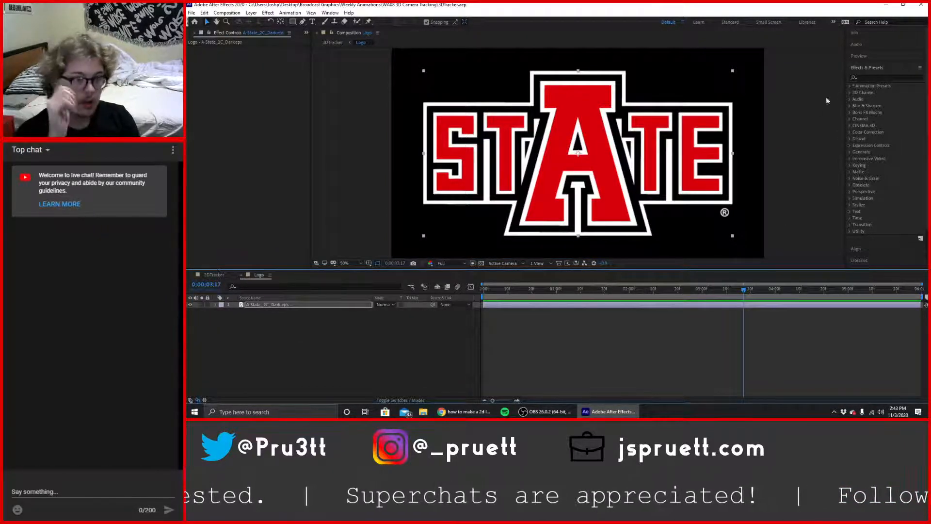
click(859, 70)
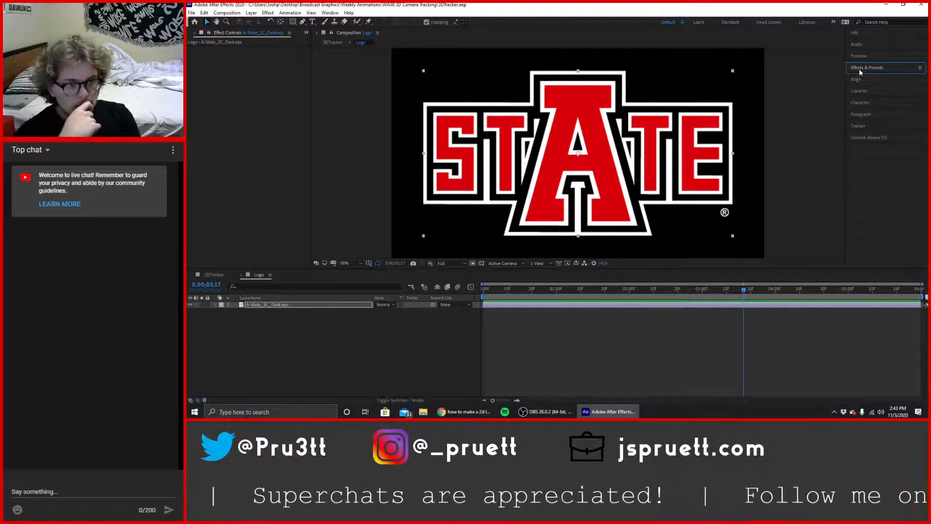
click(859, 68)
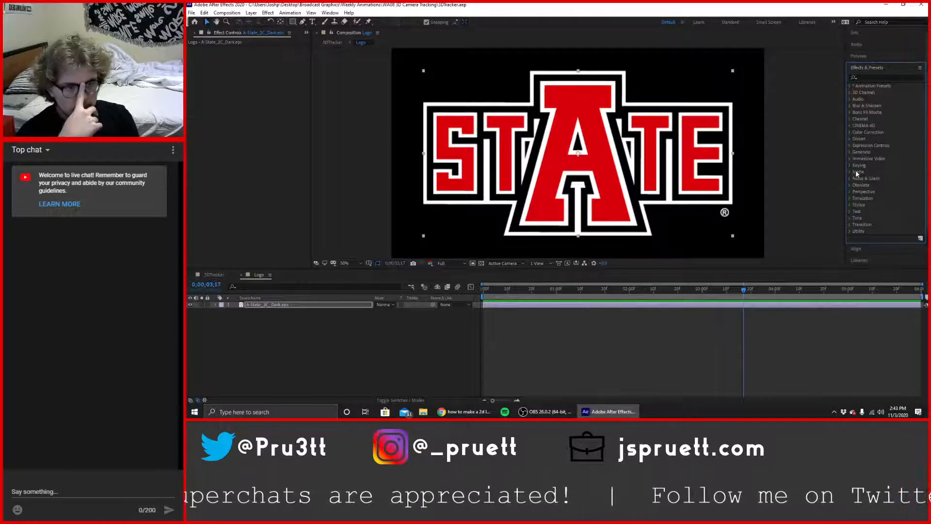
key(alt+Tab)
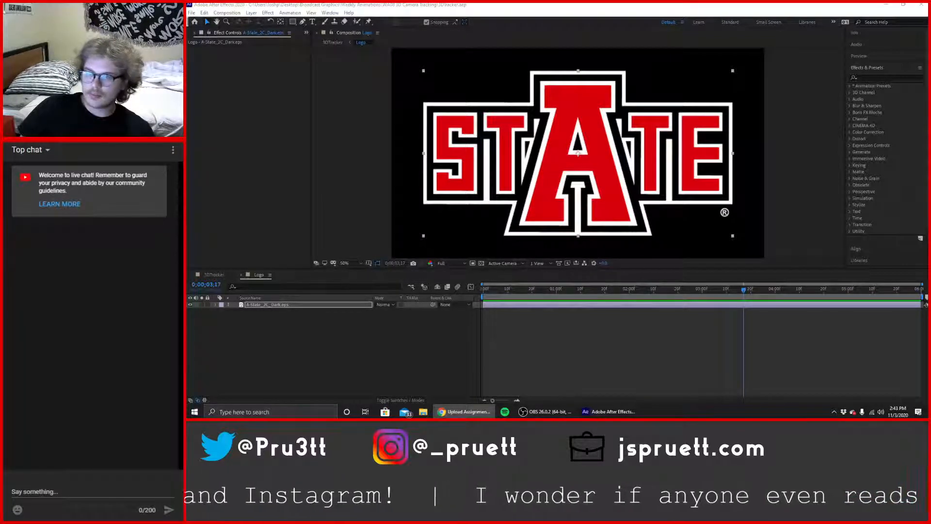
click(882, 78)
text(hair)
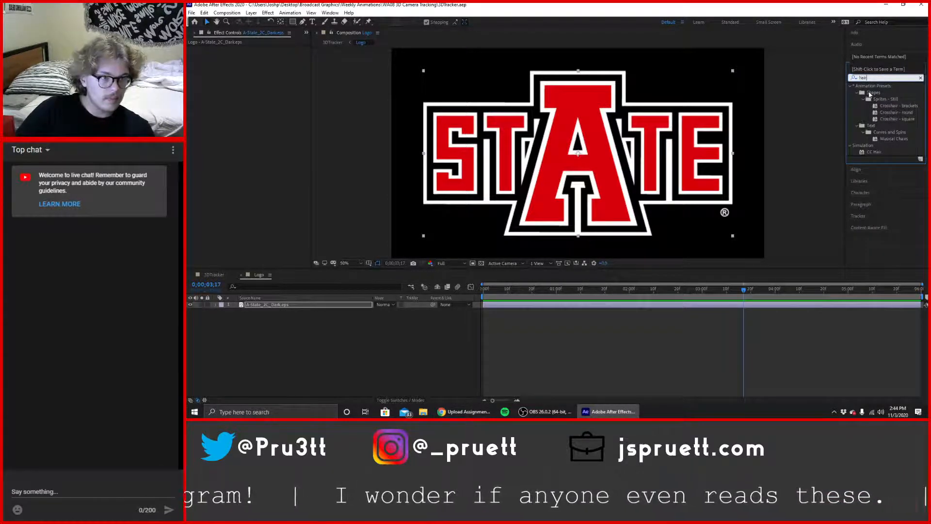
Try the CC Hair effect with an adjusted length on the A-State logo layer and remove it.
drag(868, 153, 584, 187)
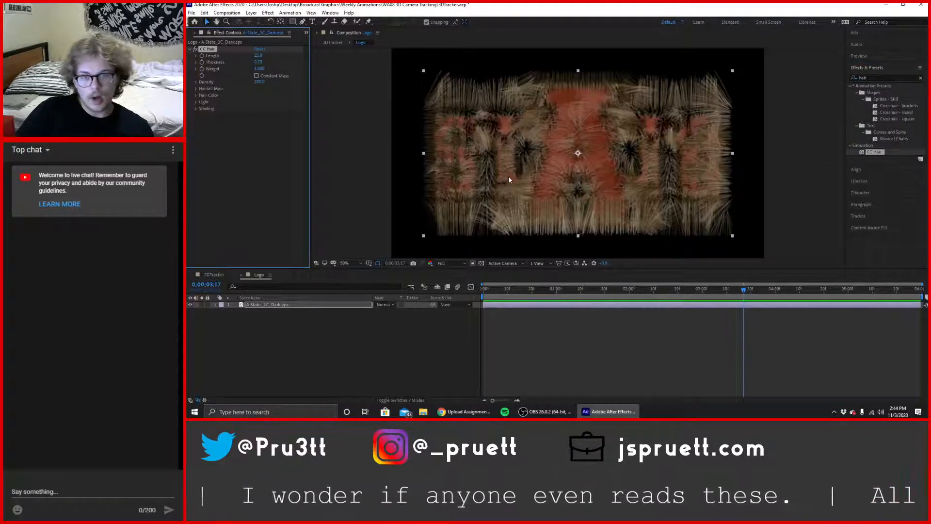
drag(257, 55, 239, 63)
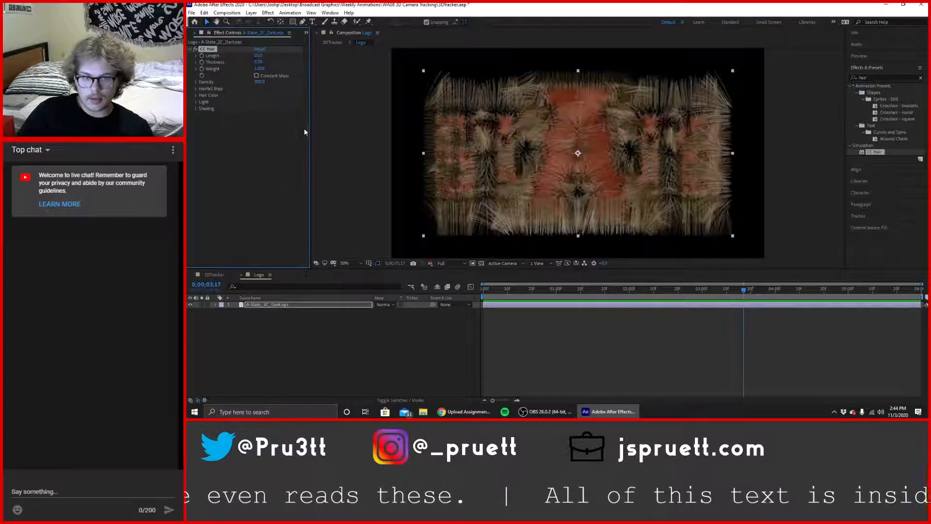
key(Delete)
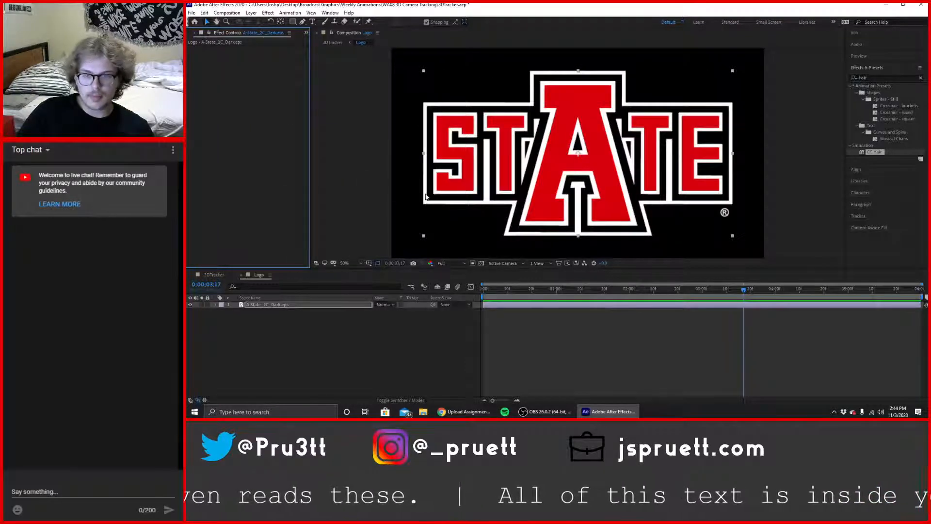
Create a full-frame deep green solid layer in the Logo composition.
right_click(318, 342)
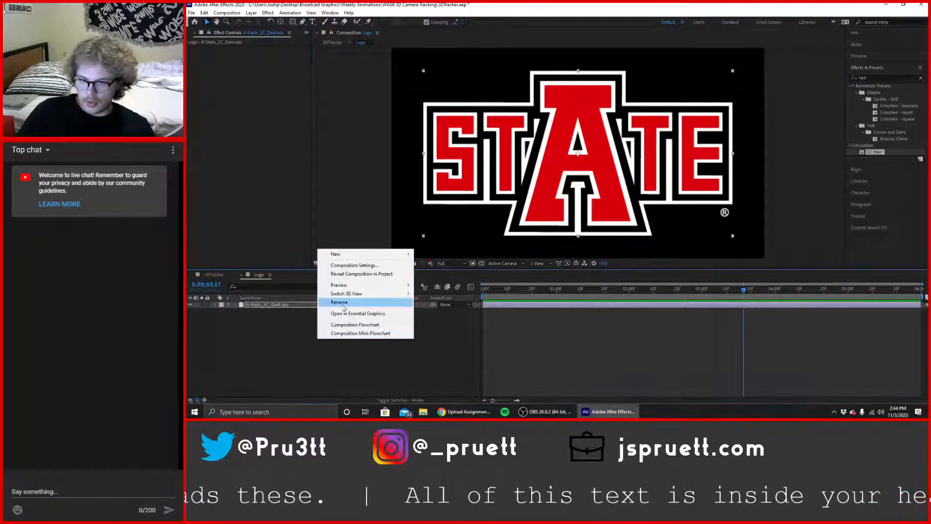
mouse_move(354, 258)
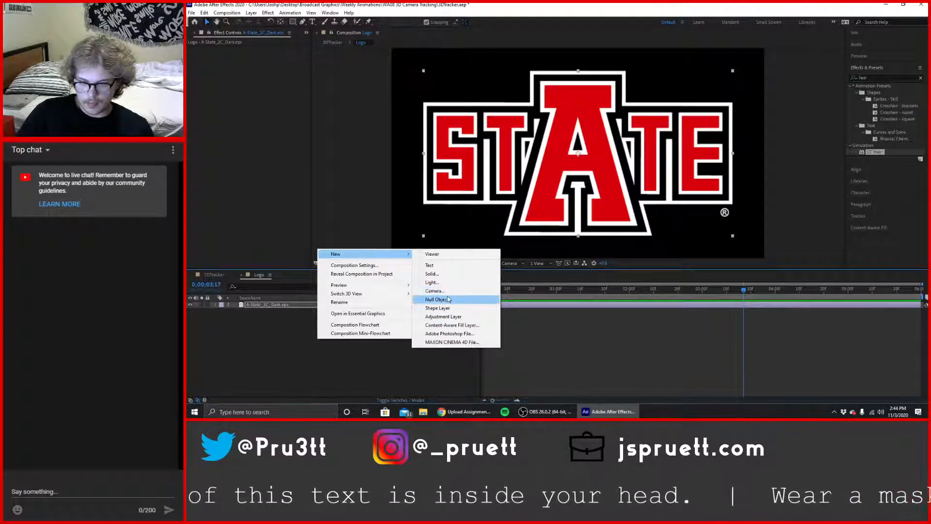
click(433, 274)
click(349, 276)
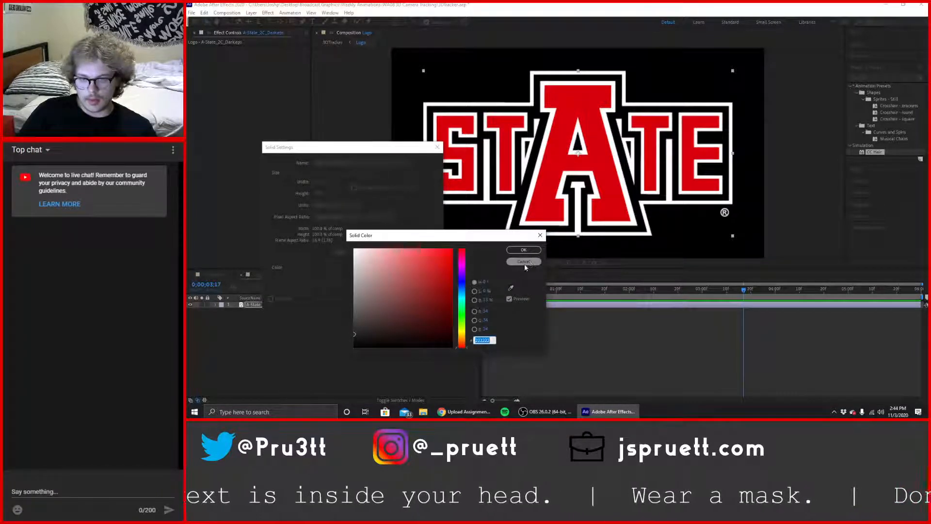
click(461, 311)
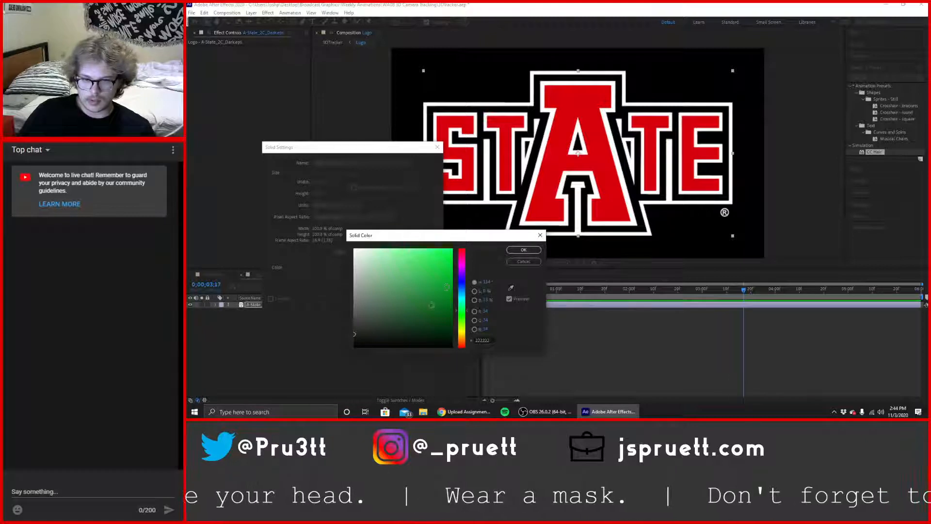
click(448, 287)
drag(448, 287, 463, 306)
click(511, 287)
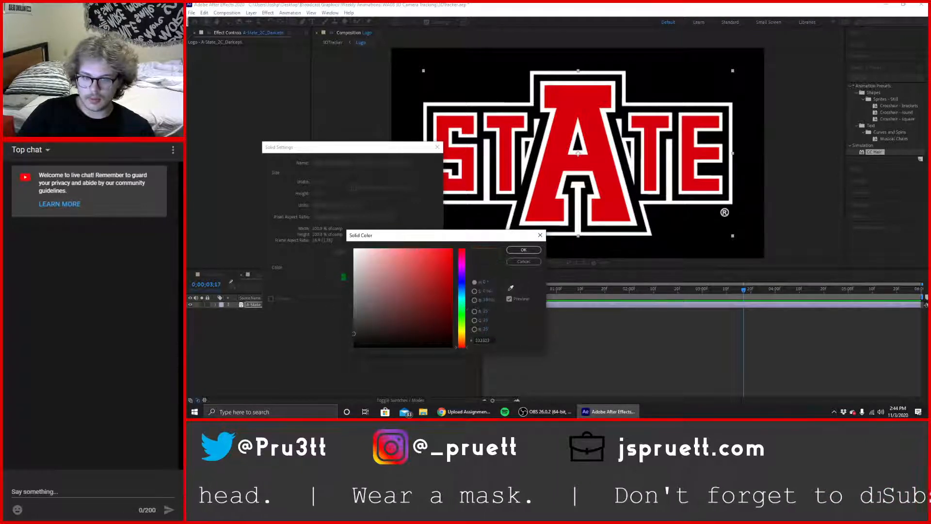
click(716, 216)
mouse_move(427, 303)
mouse_down()
mouse_move(439, 316)
mouse_move(449, 310)
mouse_move(452, 249)
mouse_up()
mouse_move(461, 346)
mouse_down()
mouse_move(467, 309)
mouse_move(464, 325)
mouse_move(453, 305)
mouse_move(465, 294)
mouse_up()
click(524, 250)
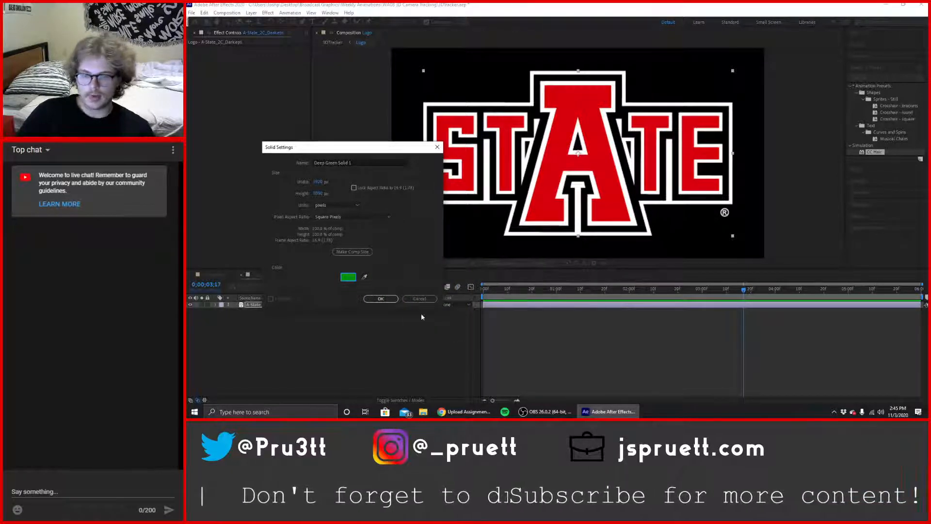
click(380, 298)
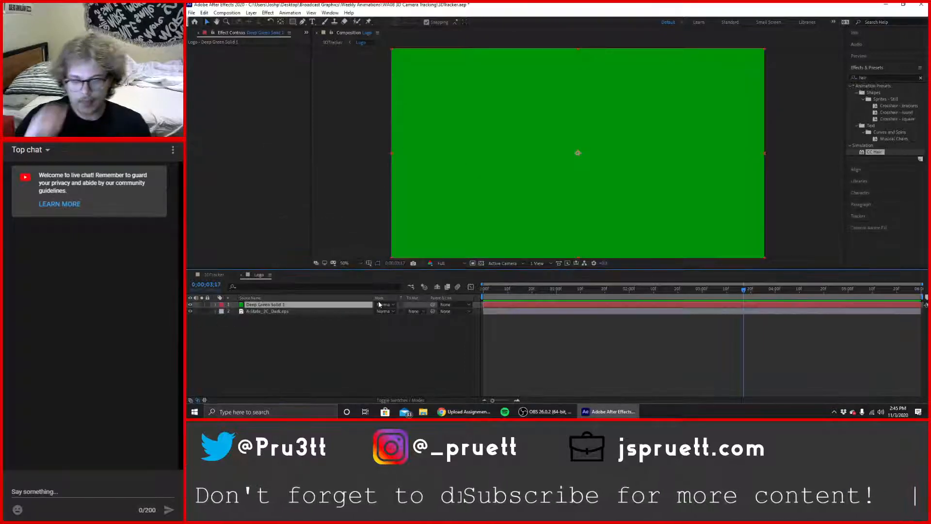
Try an alpha matte from the green solid on the A-State logo layer and reset it to No Track Matte.
click(306, 312)
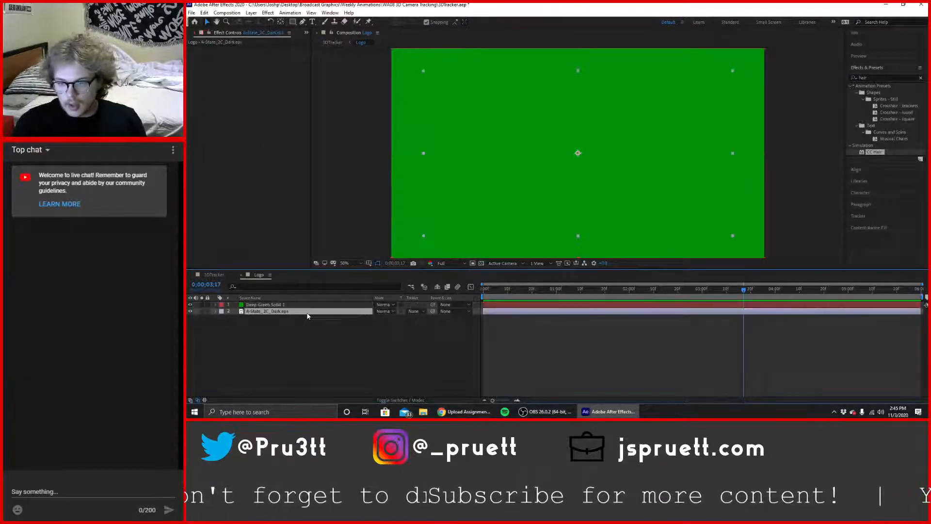
click(338, 305)
click(415, 311)
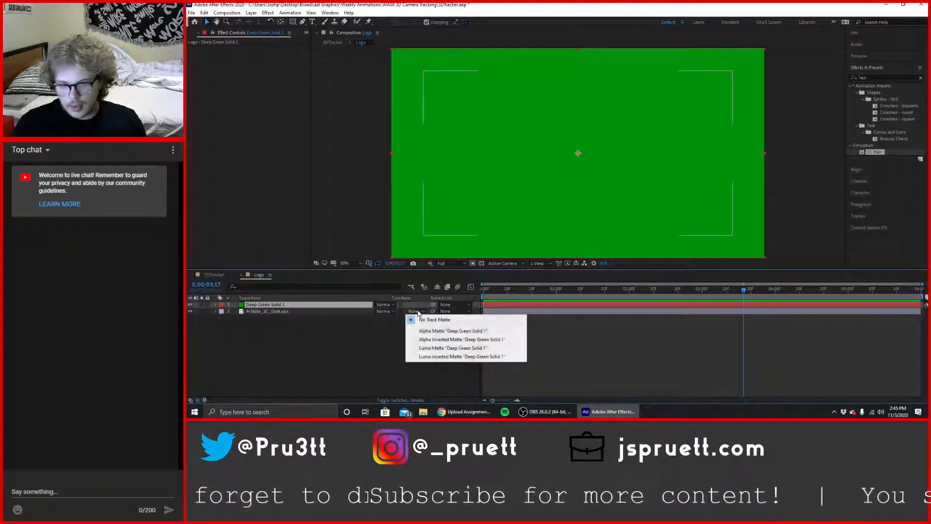
click(427, 331)
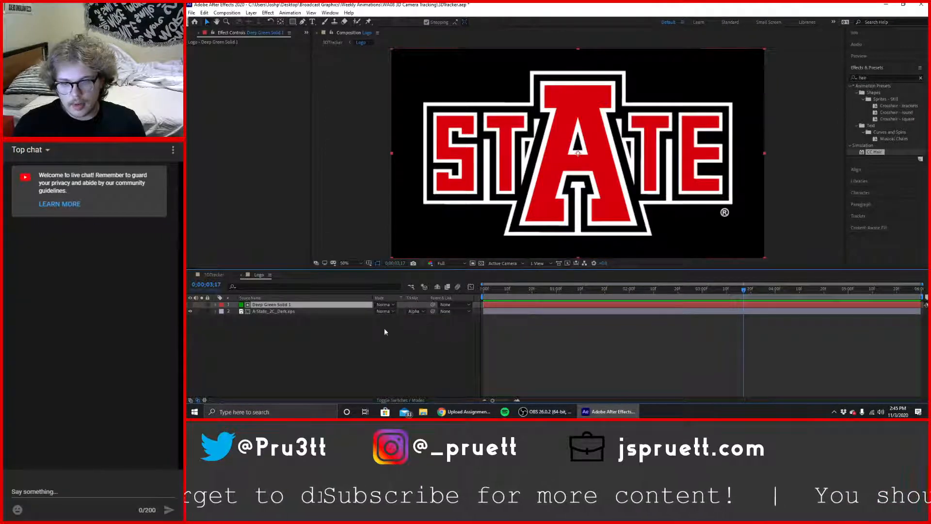
click(419, 311)
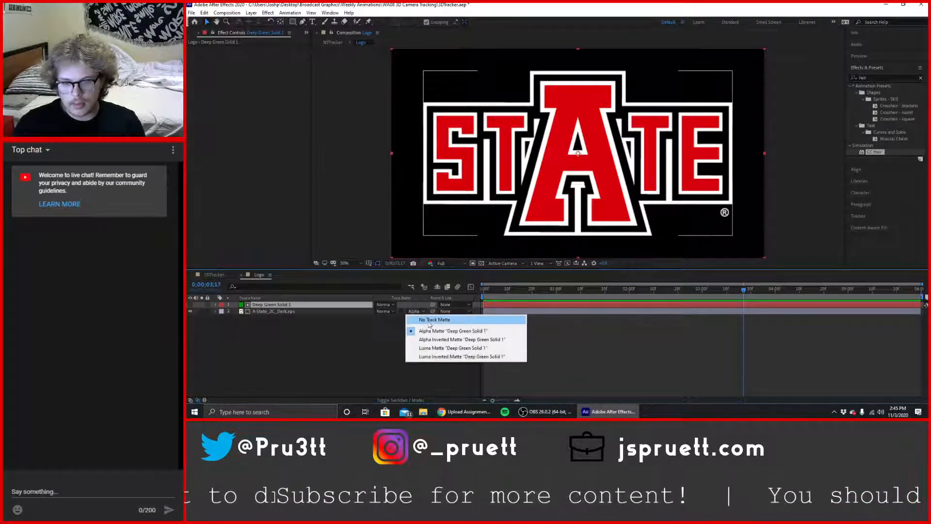
click(429, 321)
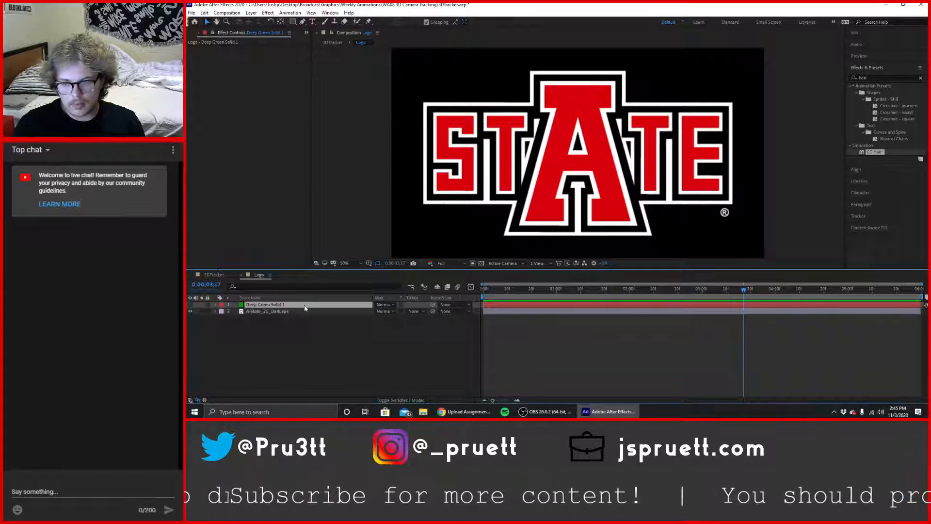
Move the green solid below the logo, try alpha, alpha inverted and luma mattes on it, and restore the original matte setting and layer order.
drag(305, 308, 305, 318)
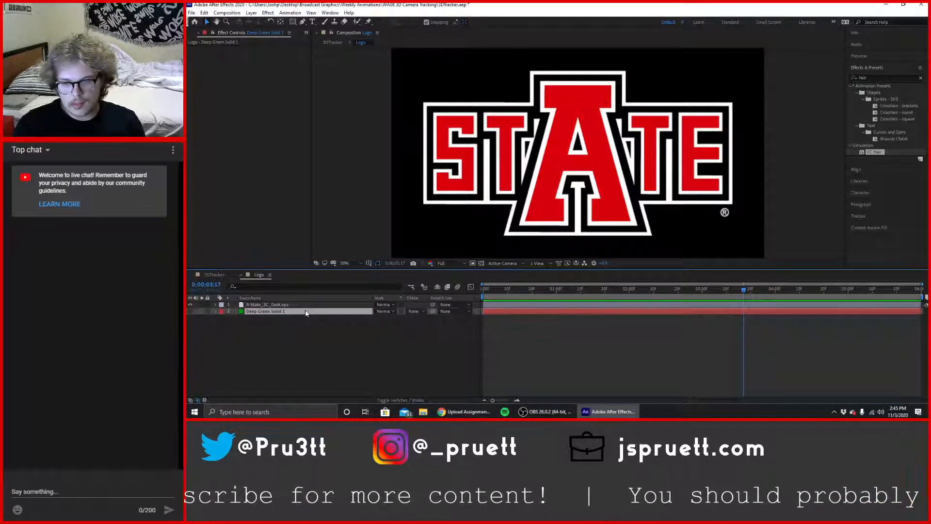
click(420, 311)
click(437, 331)
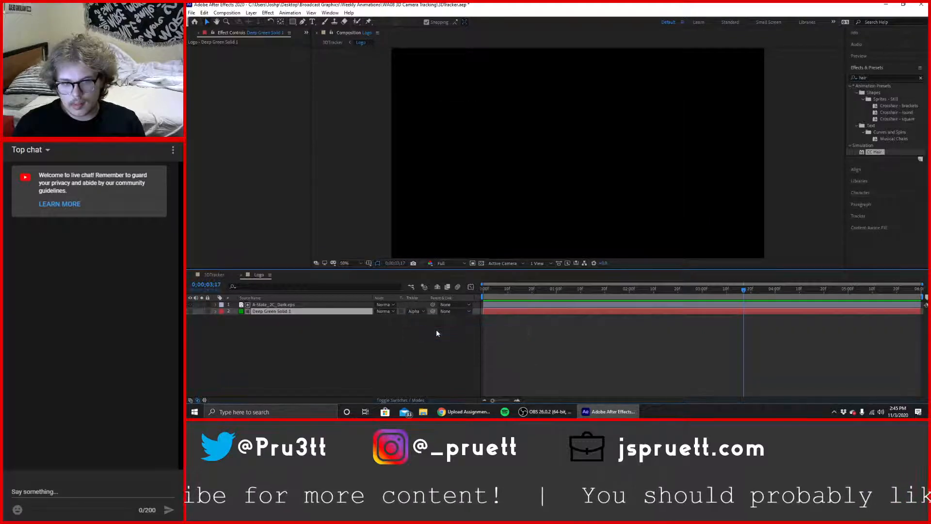
click(417, 312)
click(439, 338)
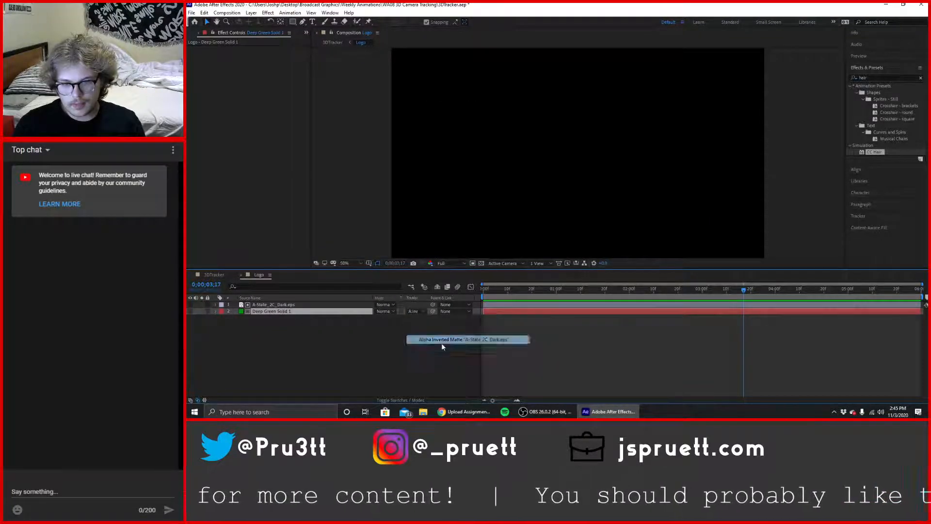
click(417, 311)
click(435, 349)
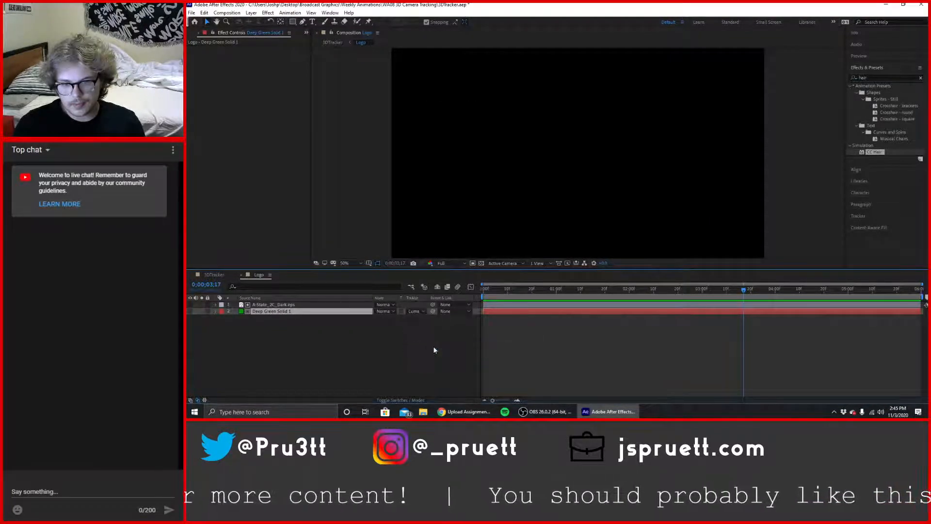
click(416, 312)
click(431, 319)
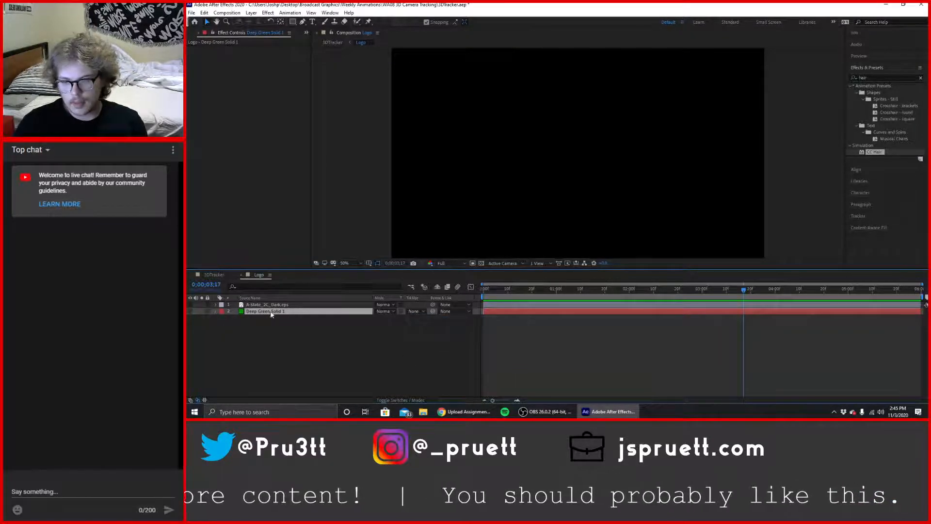
drag(271, 311, 193, 310)
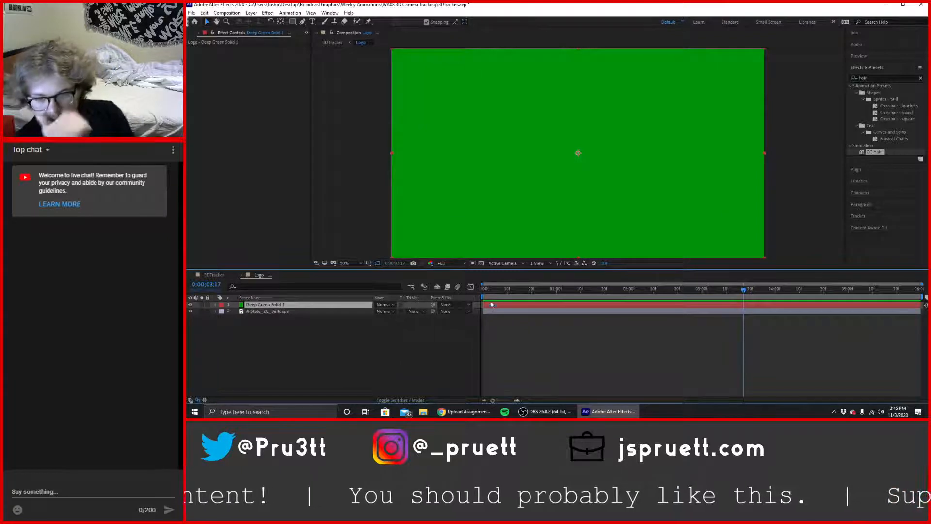
Apply CC Hair to the deep green solid at the first frame and raise the hair length, thickness, weight and density.
drag(490, 293, 482, 316)
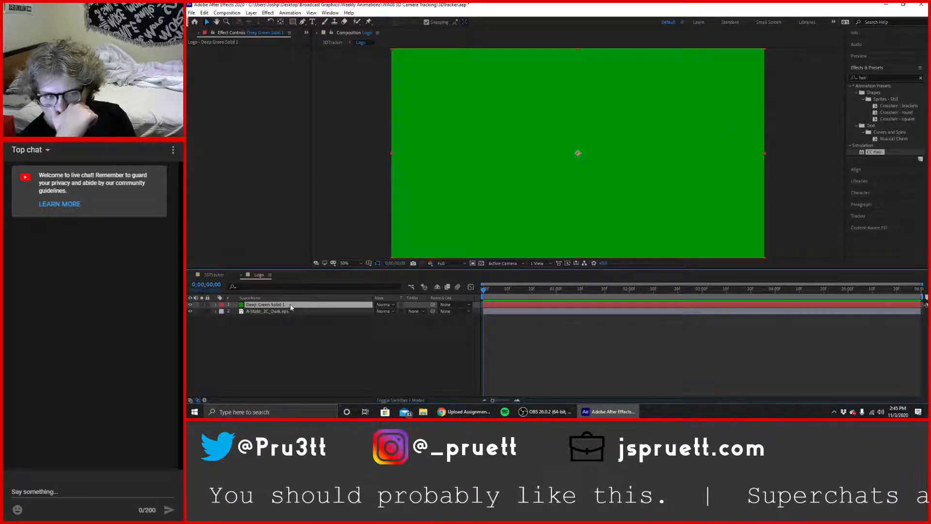
drag(863, 155, 321, 305)
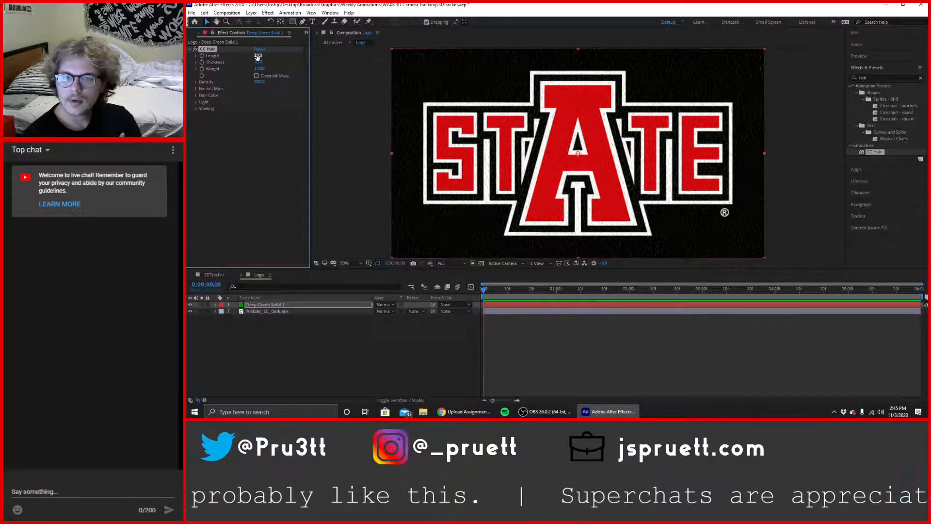
mouse_move(257, 57)
mouse_down()
mouse_move(266, 55)
mouse_move(268, 68)
mouse_up()
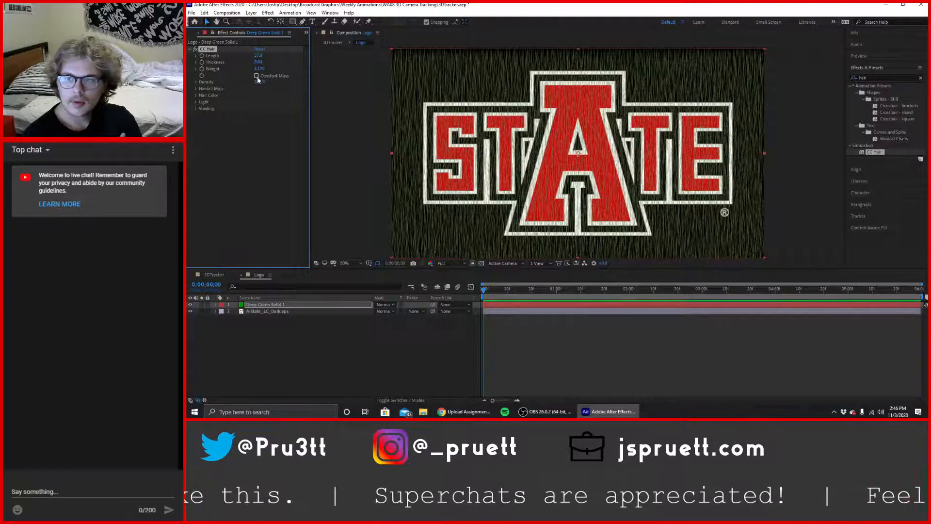
drag(264, 82, 265, 82)
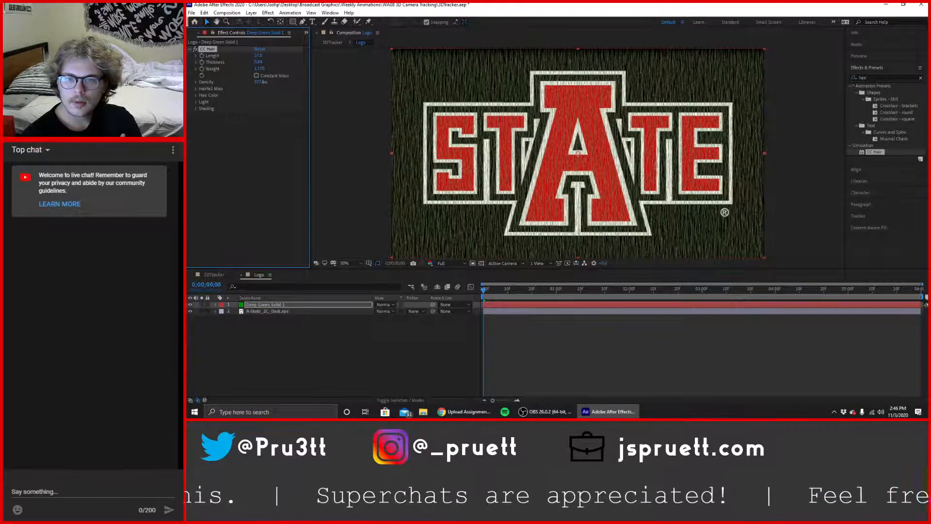
Set the green solid's hairfall map layer to A-State_2C_Dark.eps, trying Masks as its input and restoring Source.
click(195, 89)
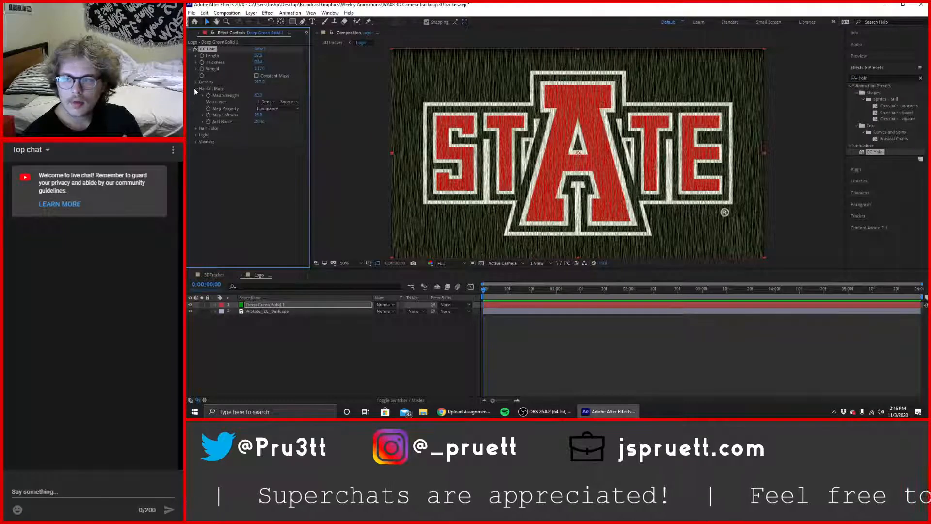
click(266, 110)
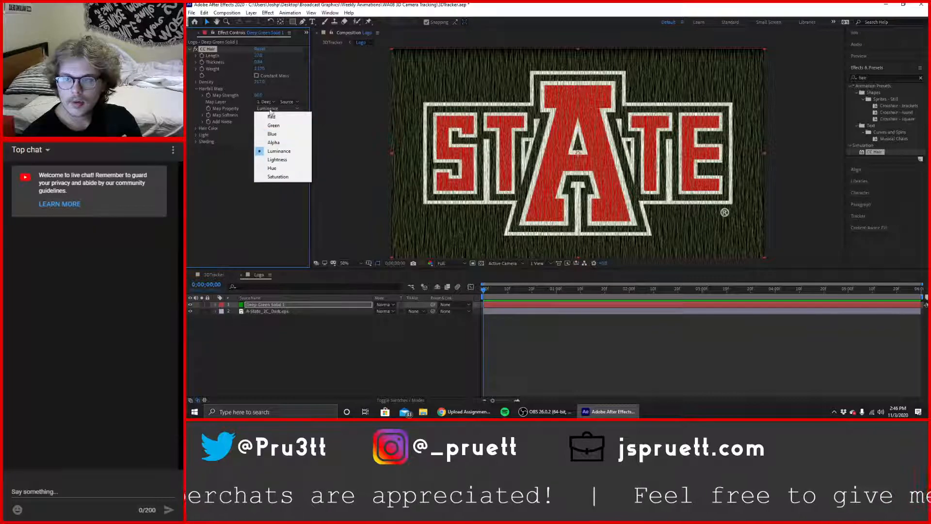
click(269, 99)
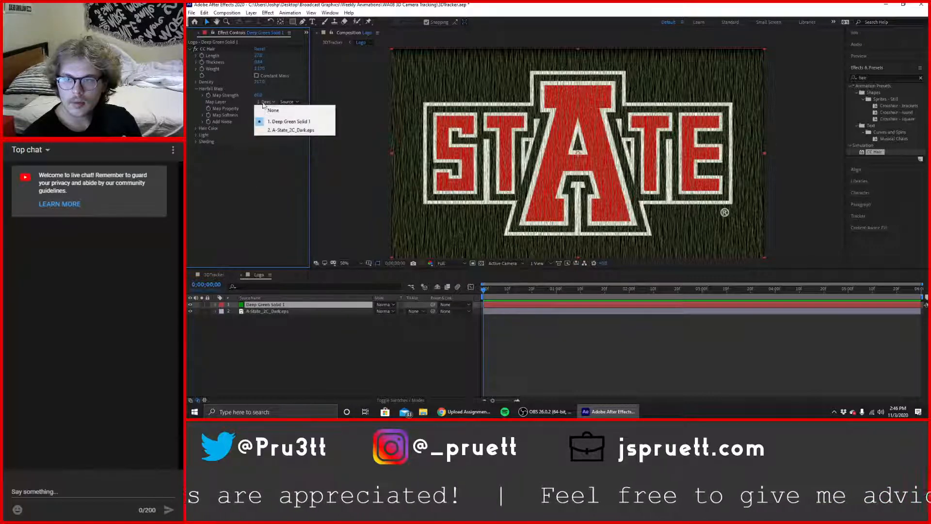
click(276, 130)
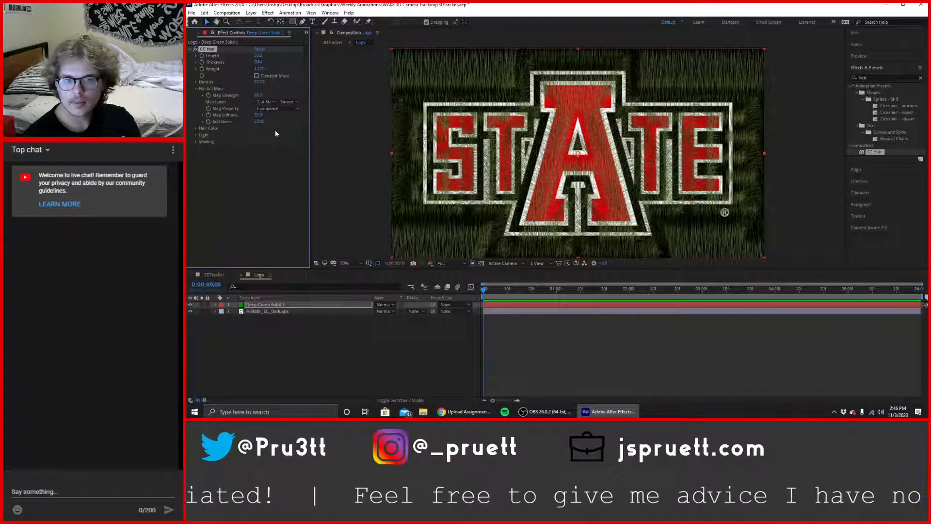
click(289, 102)
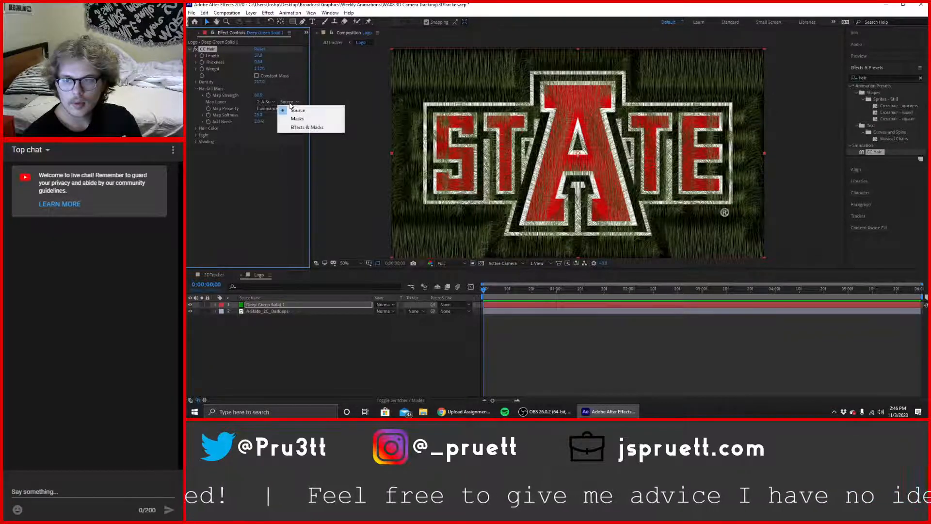
click(298, 119)
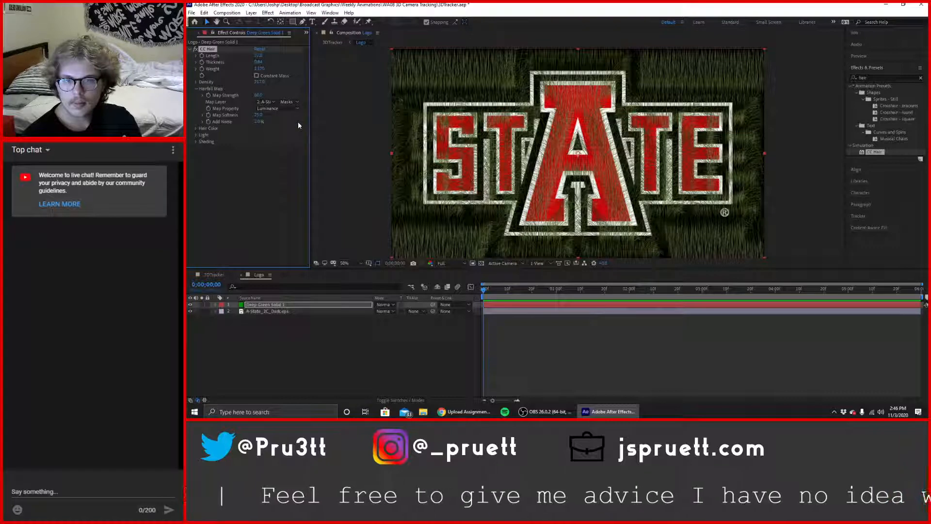
click(290, 103)
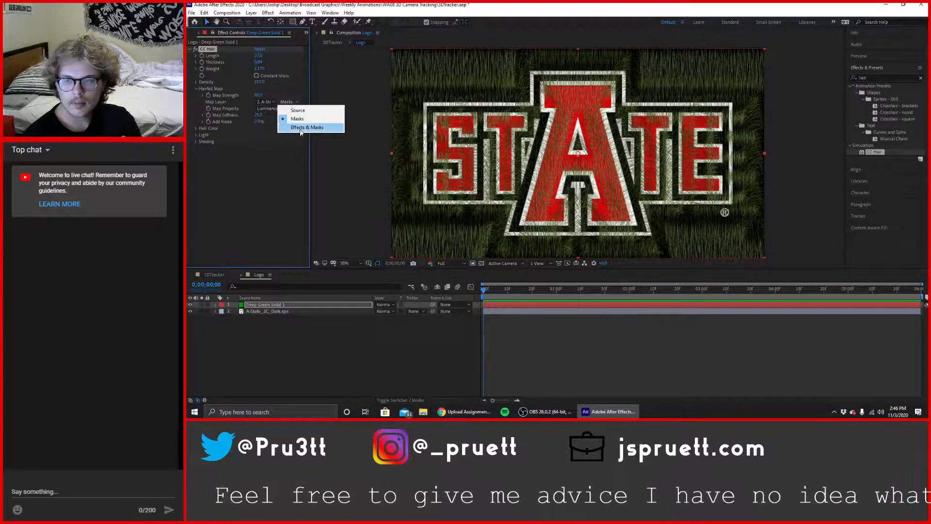
click(296, 111)
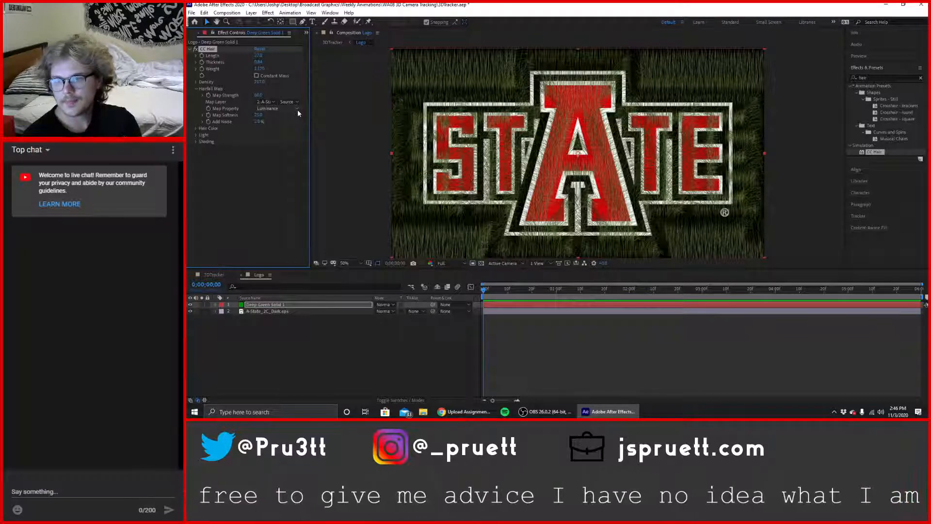
click(266, 103)
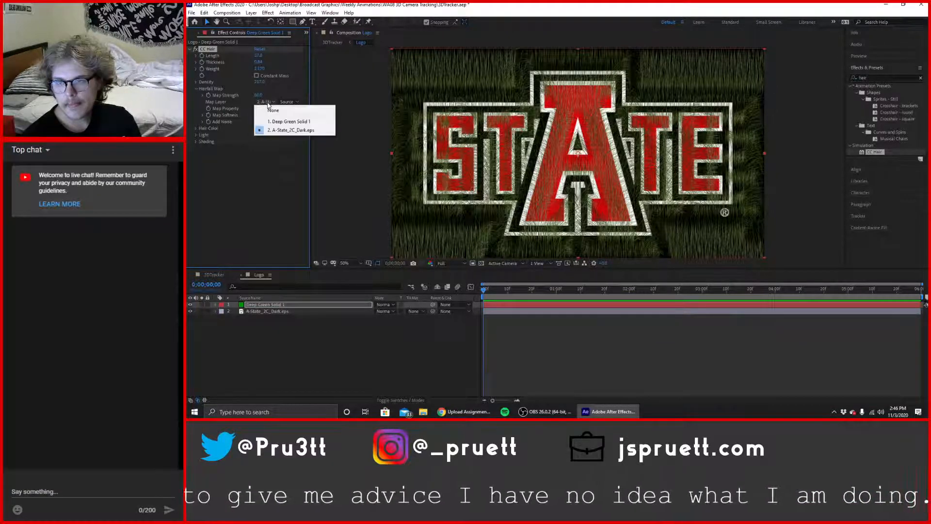
click(238, 149)
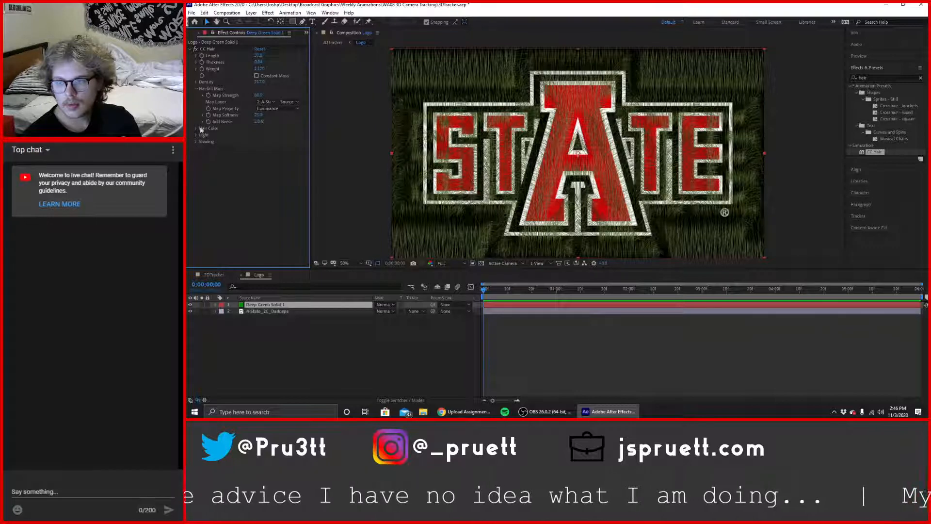
Reduce the thickness and density of the green solid's hair and increase its length.
click(190, 49)
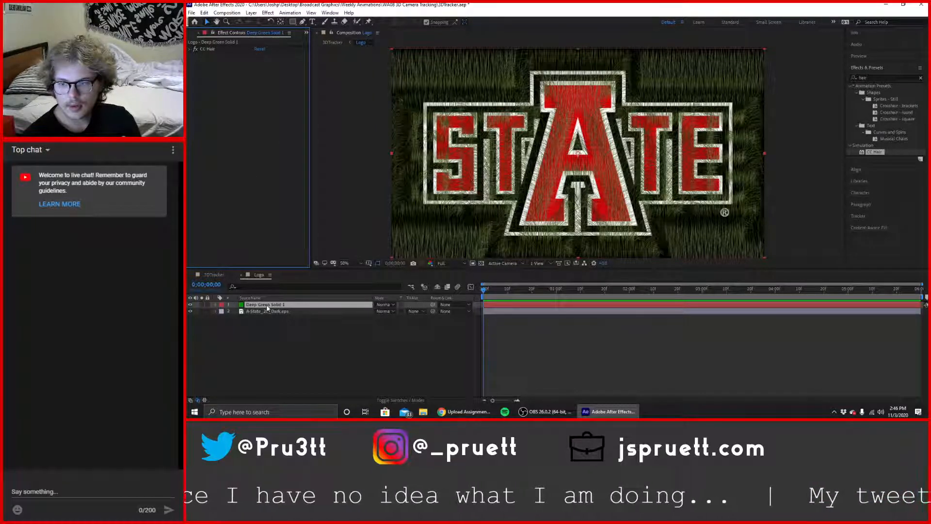
click(190, 50)
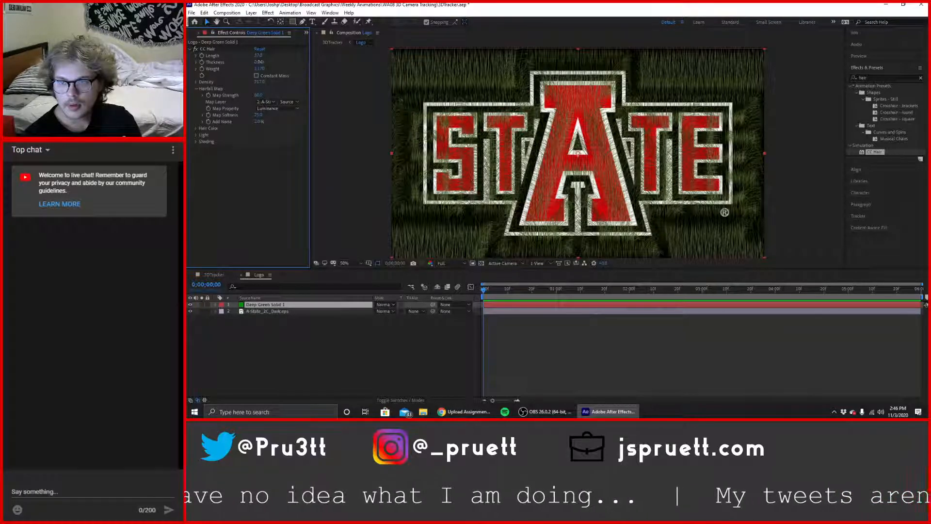
drag(260, 63, 245, 84)
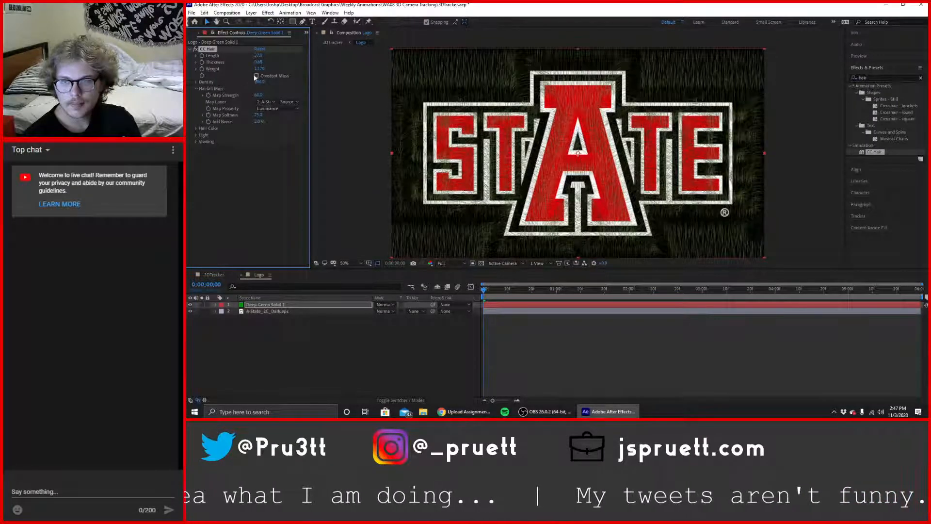
mouse_move(257, 55)
mouse_down()
mouse_move(246, 58)
mouse_move(259, 56)
mouse_up()
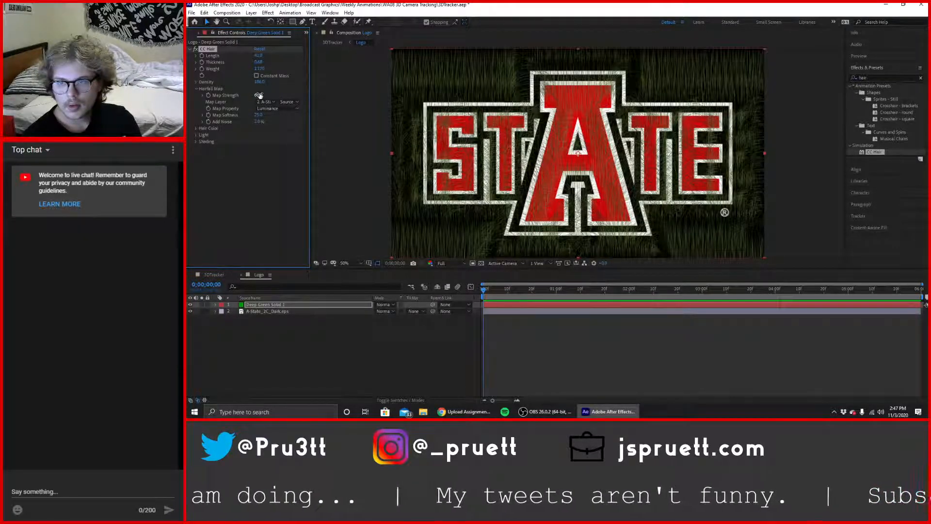
Check the textured logo along the 3DTracker footage and increase the hair thickness on the green solid in the Logo composition.
click(219, 274)
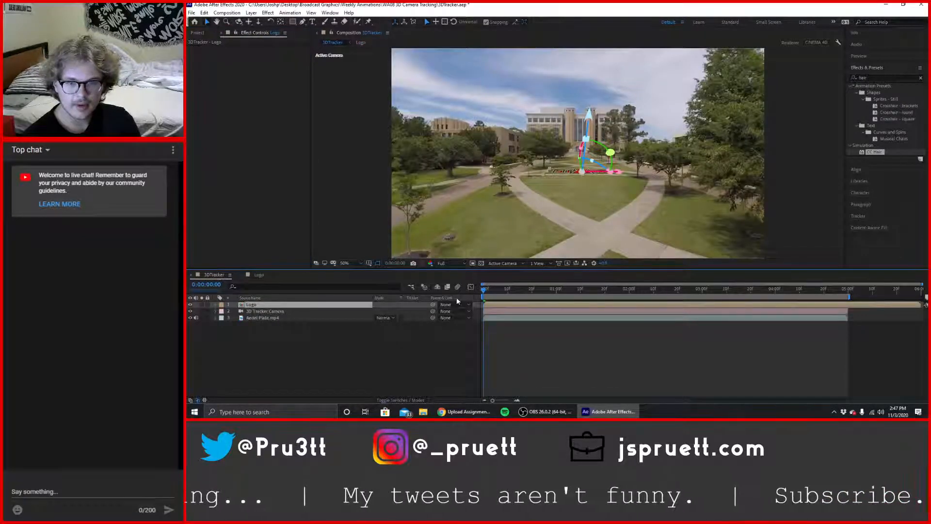
drag(487, 289, 783, 306)
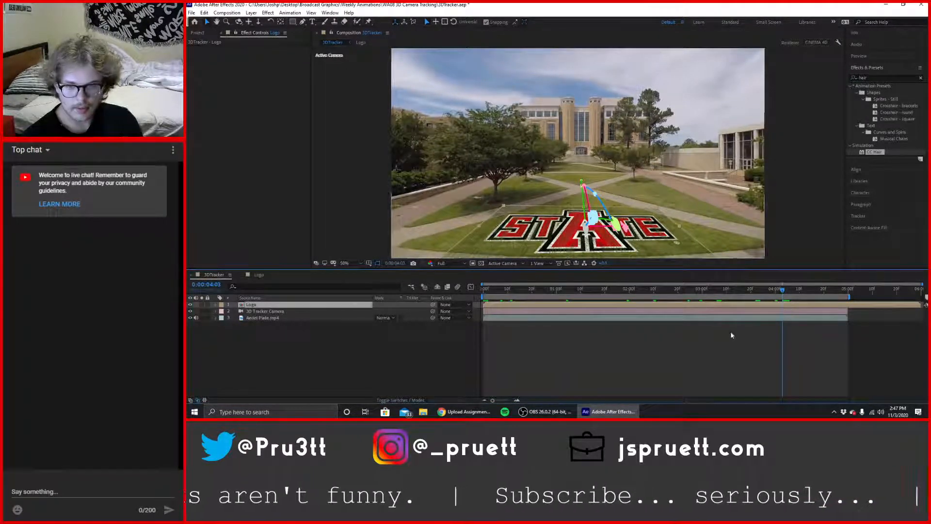
click(253, 275)
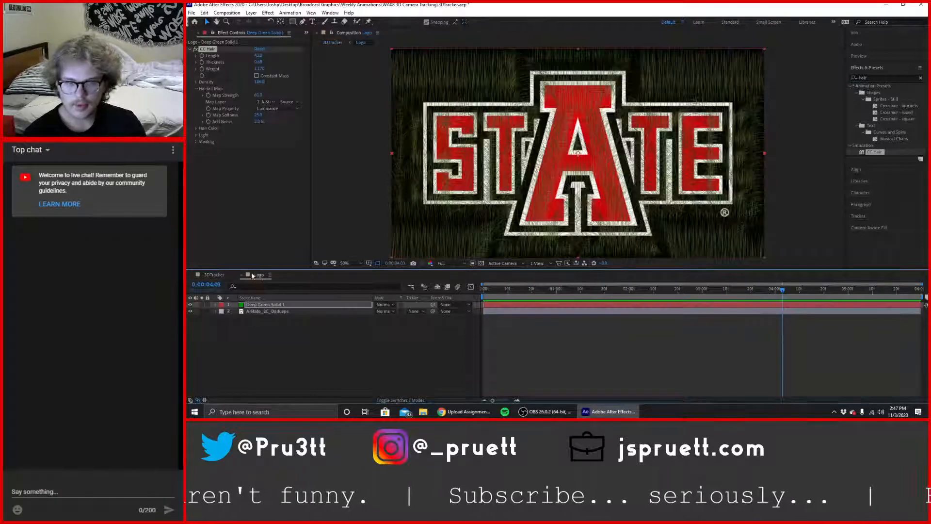
mouse_move(260, 65)
mouse_down()
mouse_move(289, 63)
mouse_move(261, 63)
mouse_up()
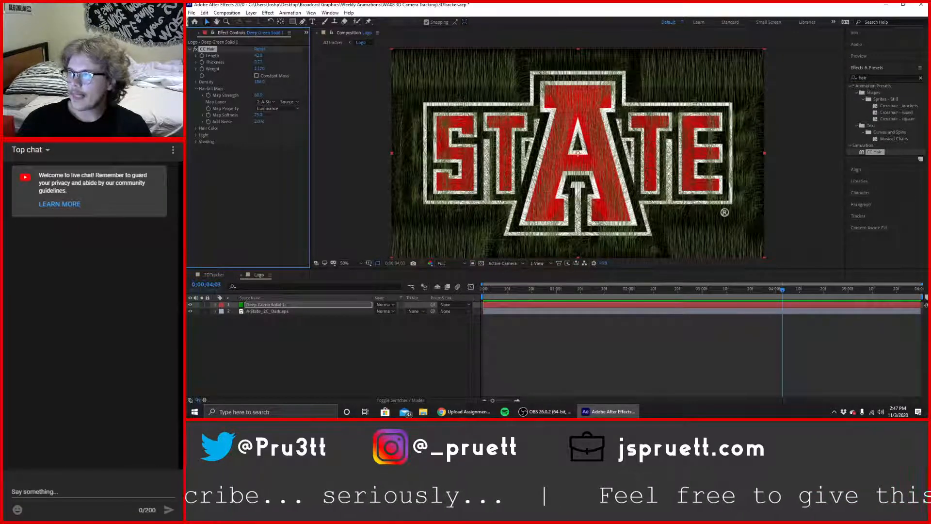
Delete the deep green solid and duplicate the A-State logo layer in the Logo composition.
click(276, 305)
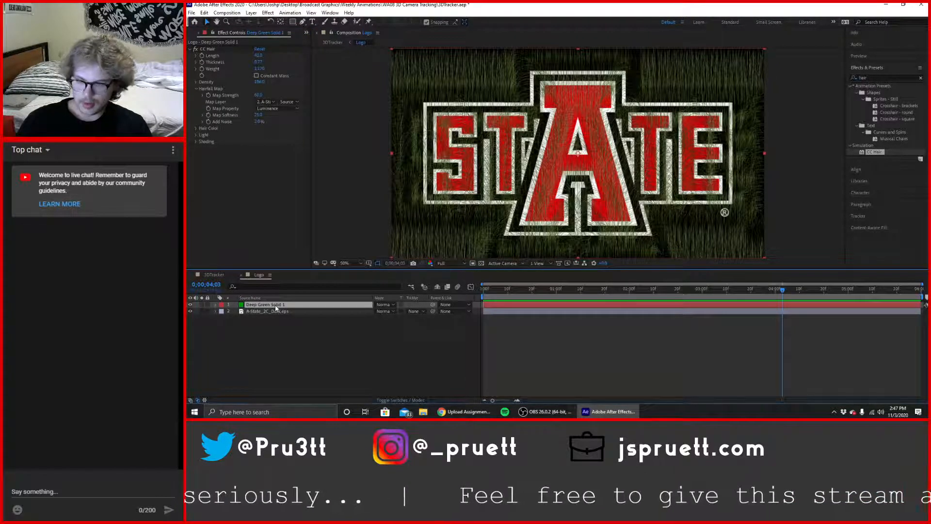
key(Delete)
click(275, 305)
key(ctrl+d)
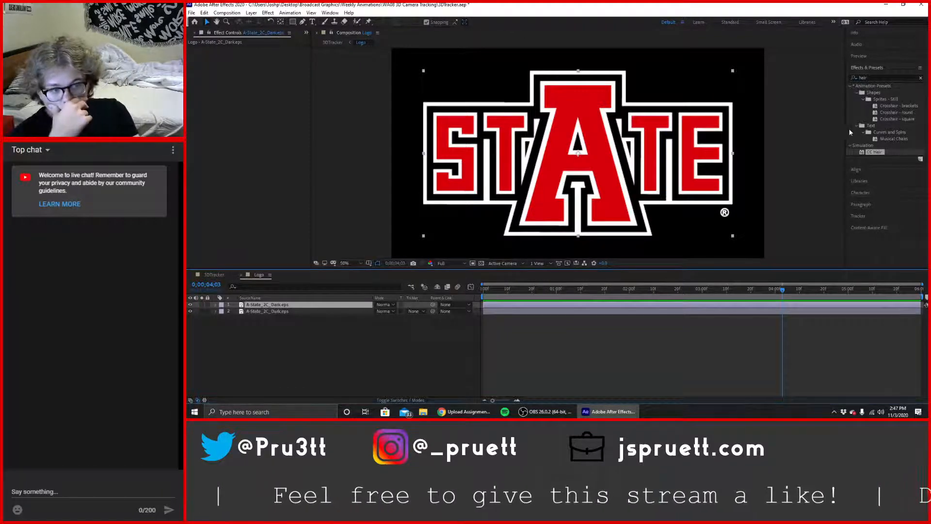
Apply CC Hair to the upper A-State logo layer and set its hair color to dark green.
drag(863, 153, 263, 305)
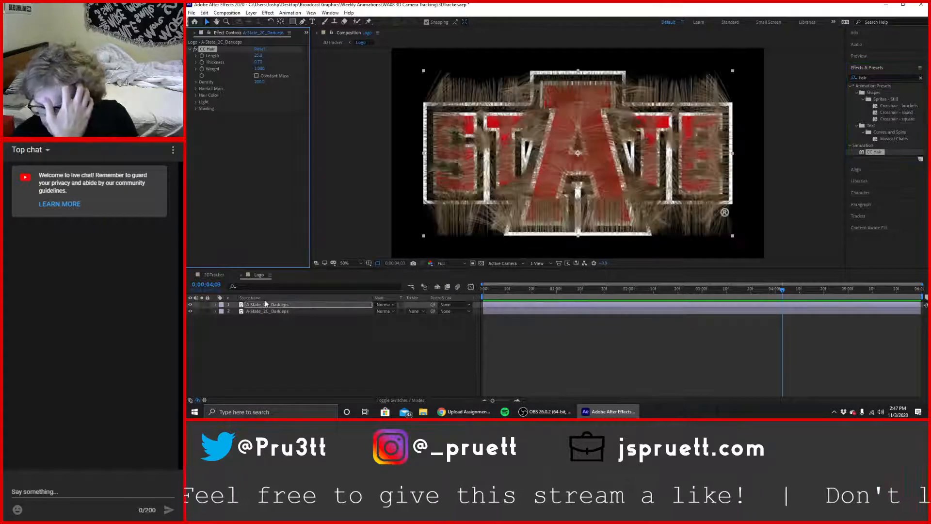
click(196, 95)
click(257, 103)
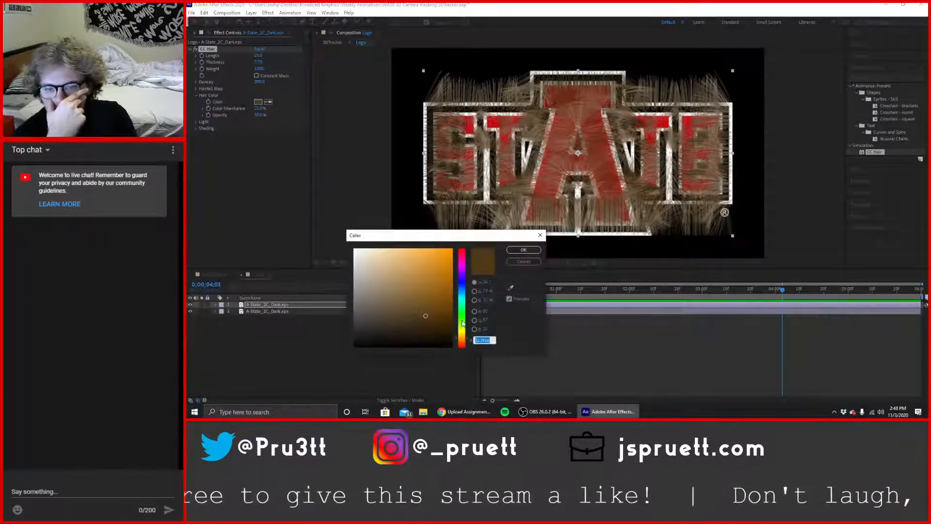
drag(462, 337, 471, 321)
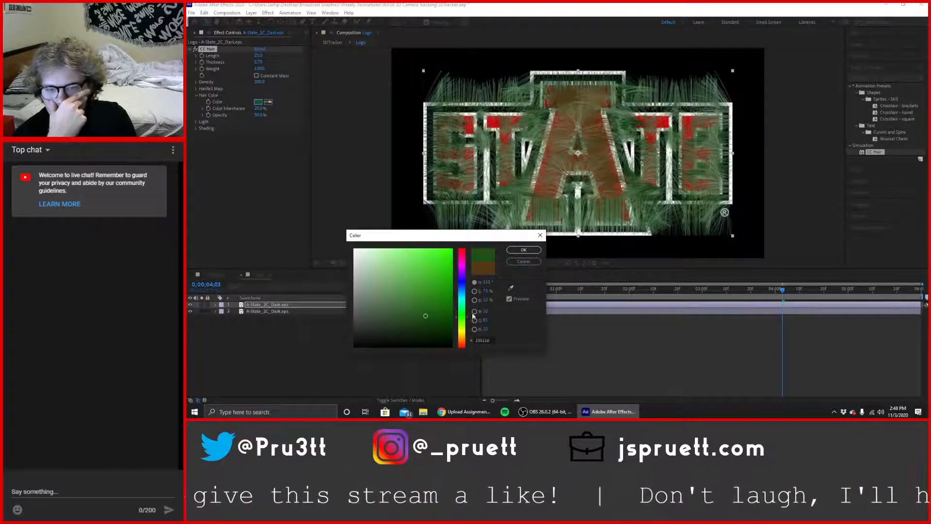
click(524, 250)
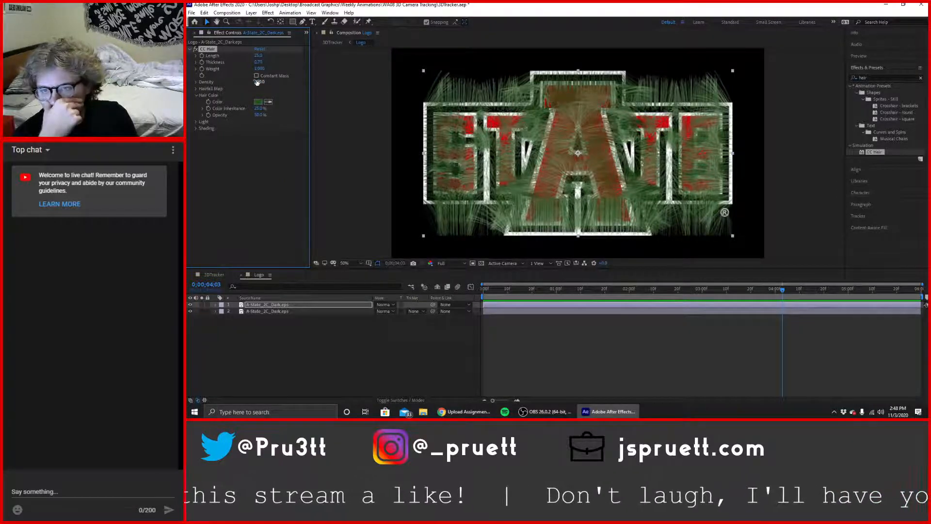
Shorten the upper logo layer's hair and fine-tune its thickness, weight and density.
drag(250, 55, 245, 56)
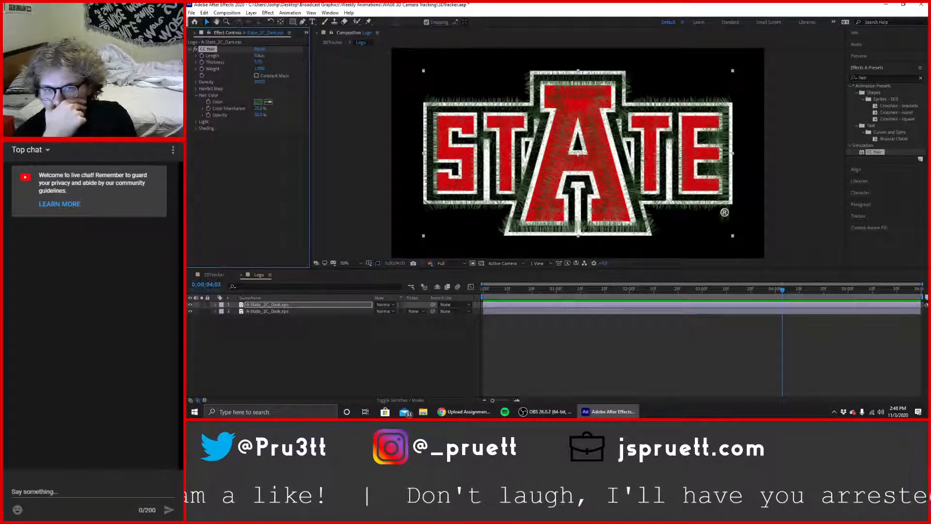
mouse_move(259, 58)
mouse_down()
mouse_move(299, 63)
mouse_move(257, 68)
mouse_up()
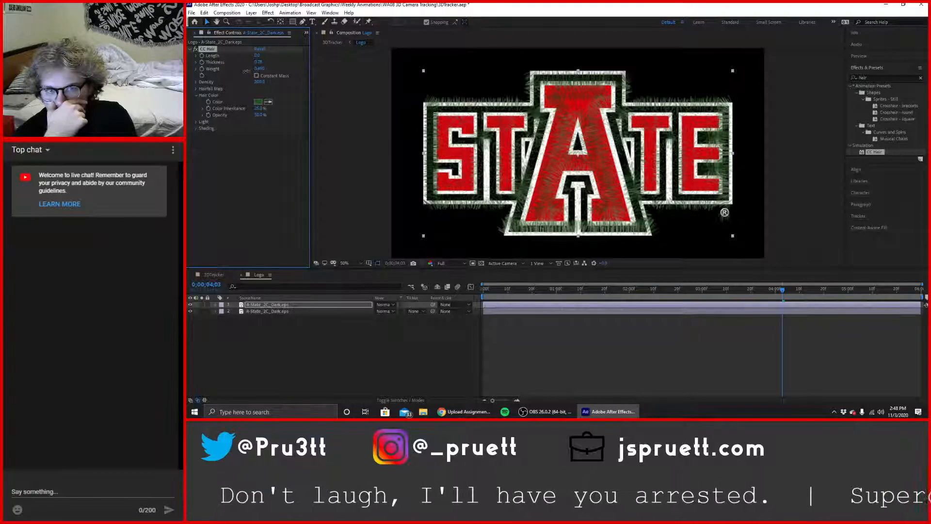
mouse_move(259, 69)
mouse_down()
mouse_move(295, 83)
mouse_move(241, 83)
mouse_move(266, 84)
mouse_up()
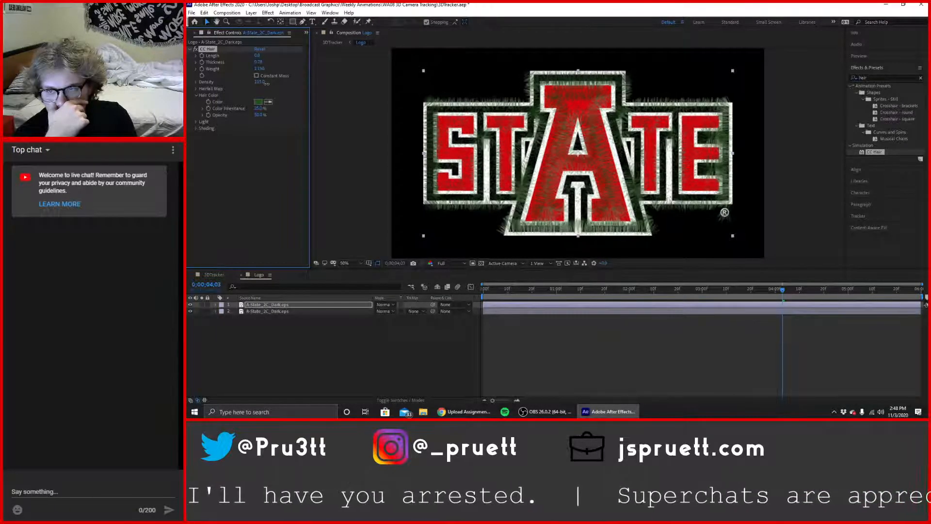
Keep the upper A-State logo as the hairfall map layer and set its map input to Masks.
click(196, 88)
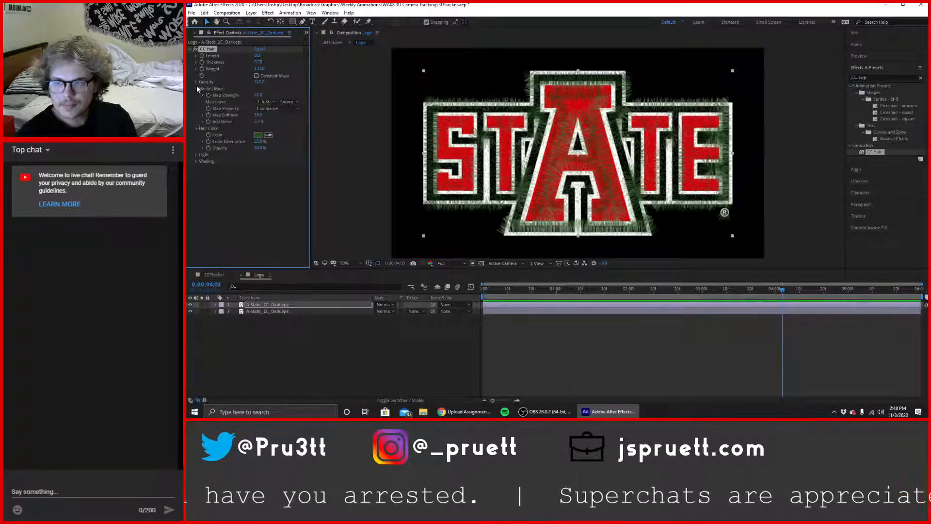
click(267, 103)
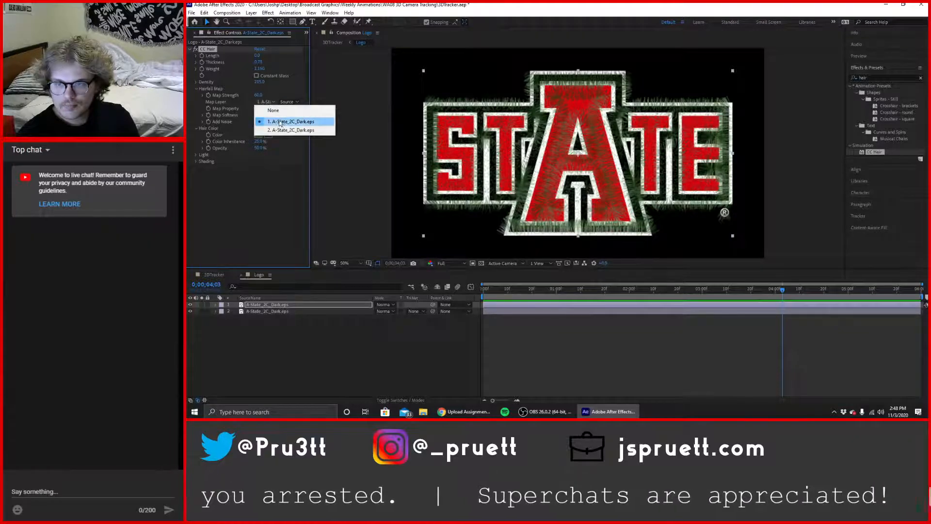
click(287, 122)
click(289, 102)
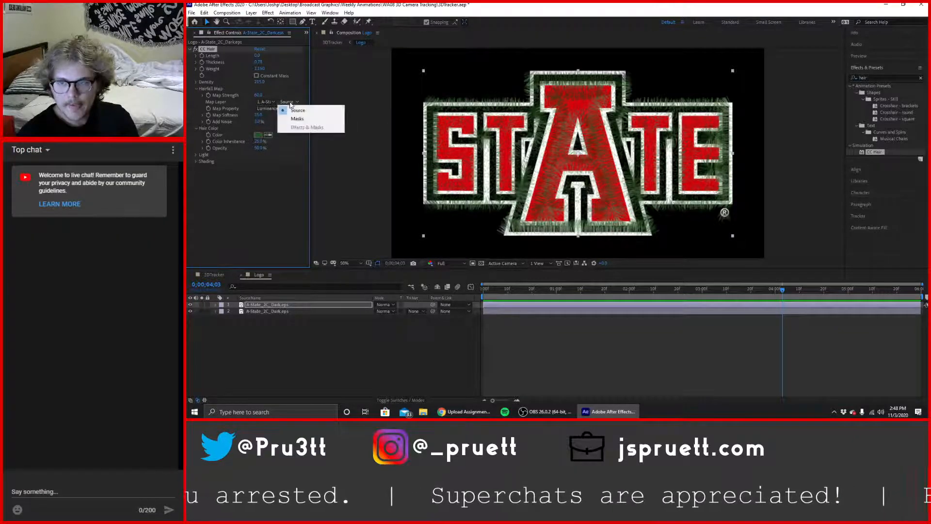
click(298, 121)
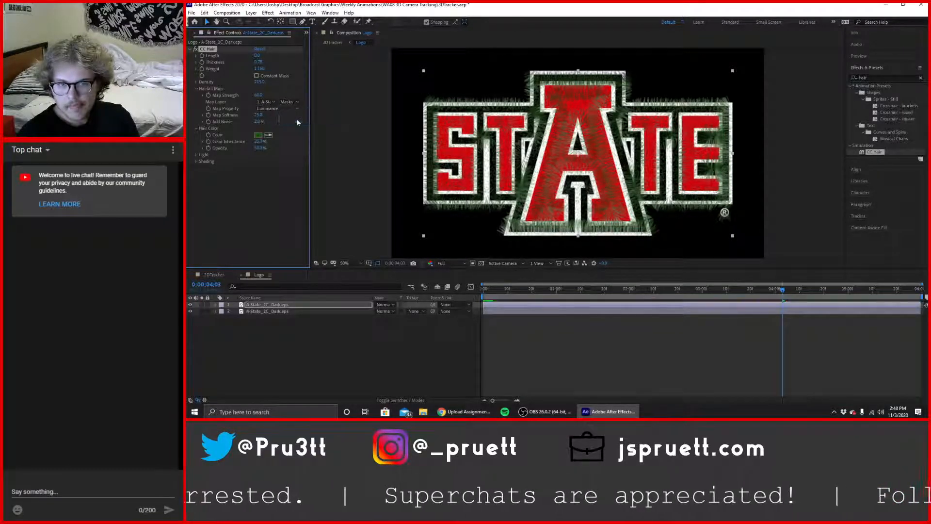
Set the hairfall map's input to Source and, after trying Green and Hue, its map property to Saturation, and check the logo in 3DTracker.
click(293, 102)
click(287, 112)
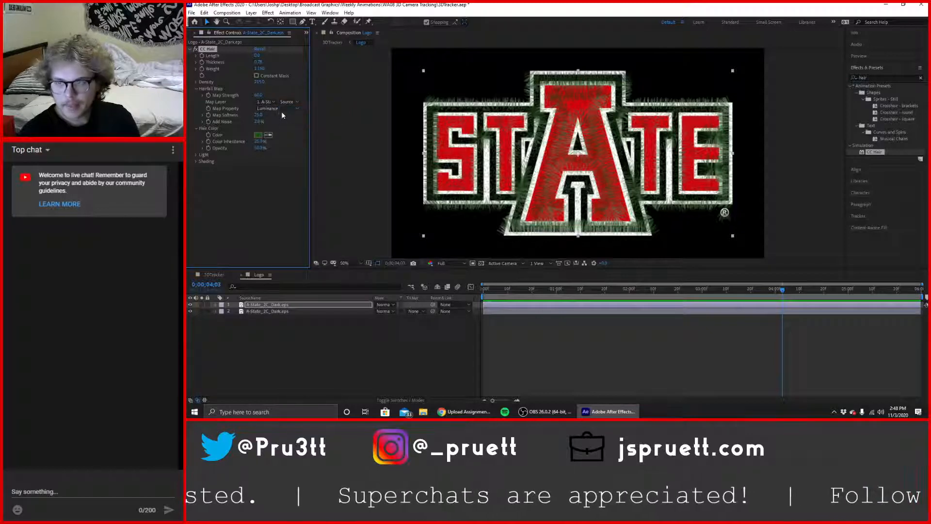
click(281, 113)
click(282, 127)
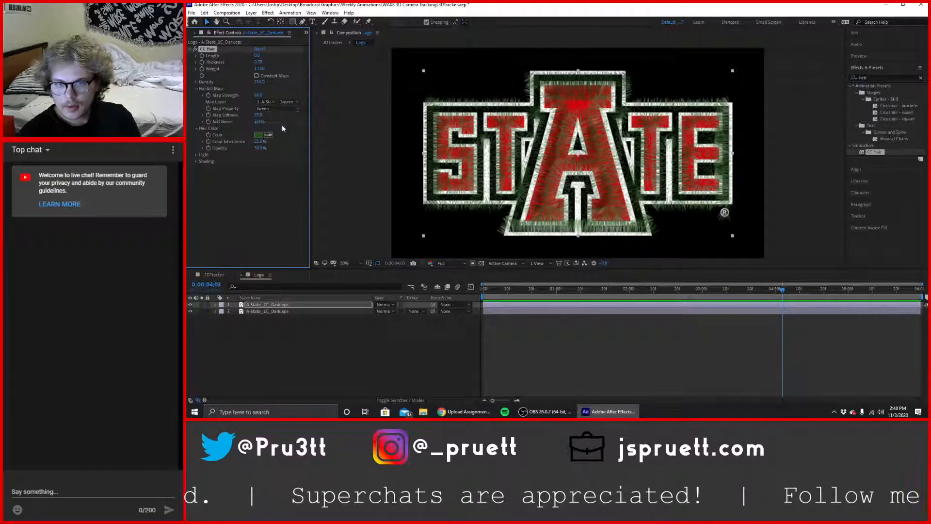
click(276, 109)
click(284, 169)
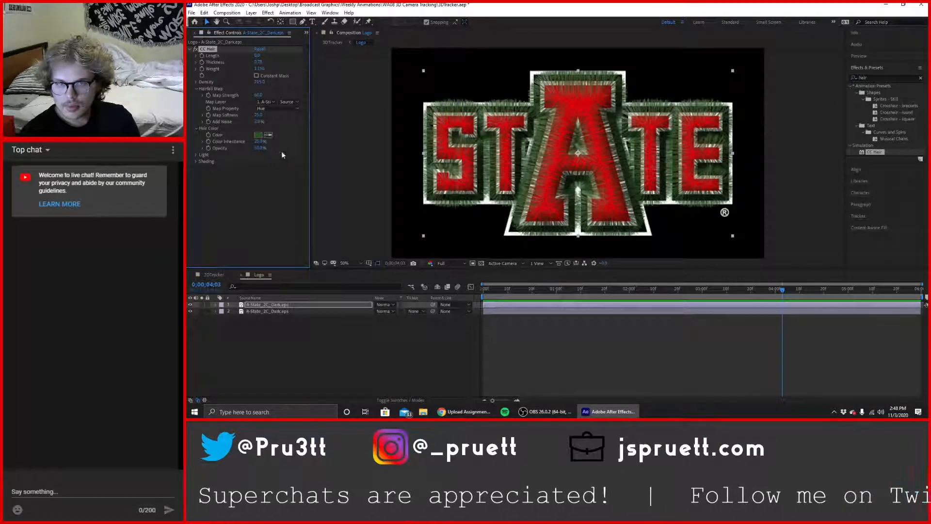
click(267, 109)
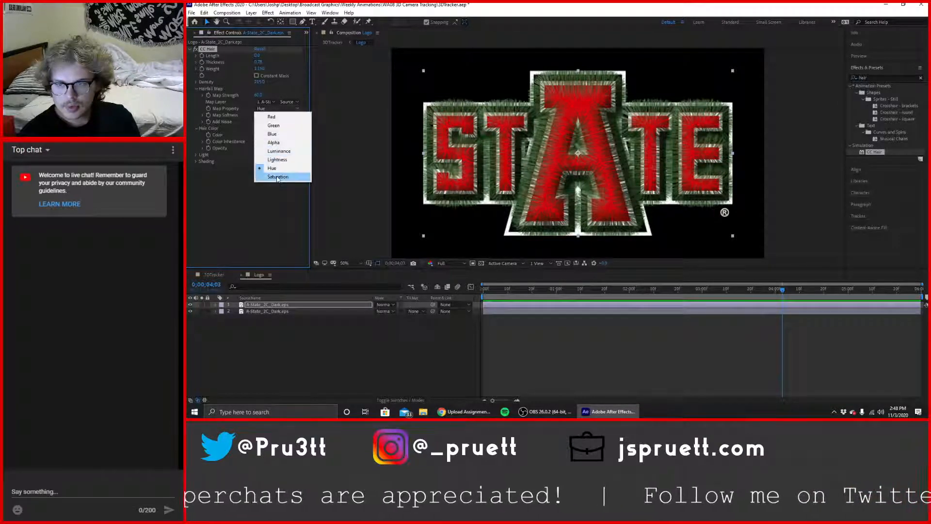
click(277, 177)
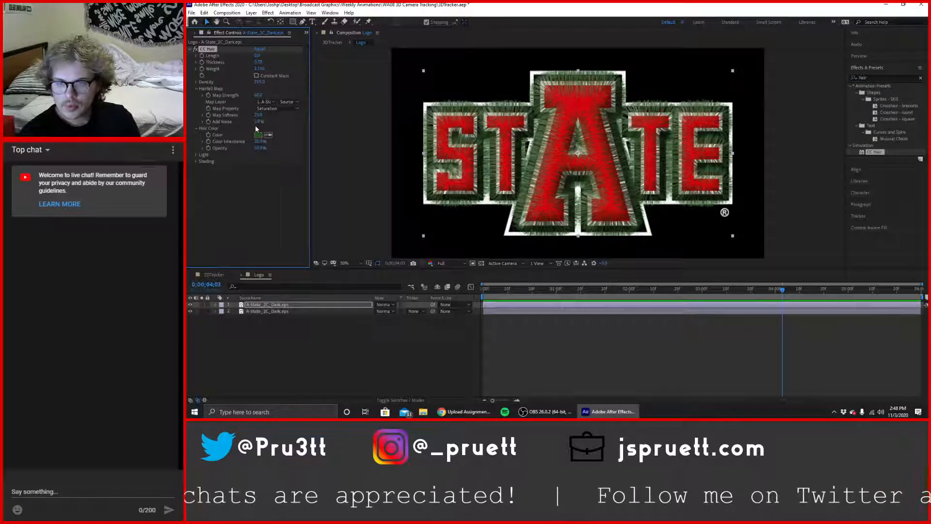
click(213, 274)
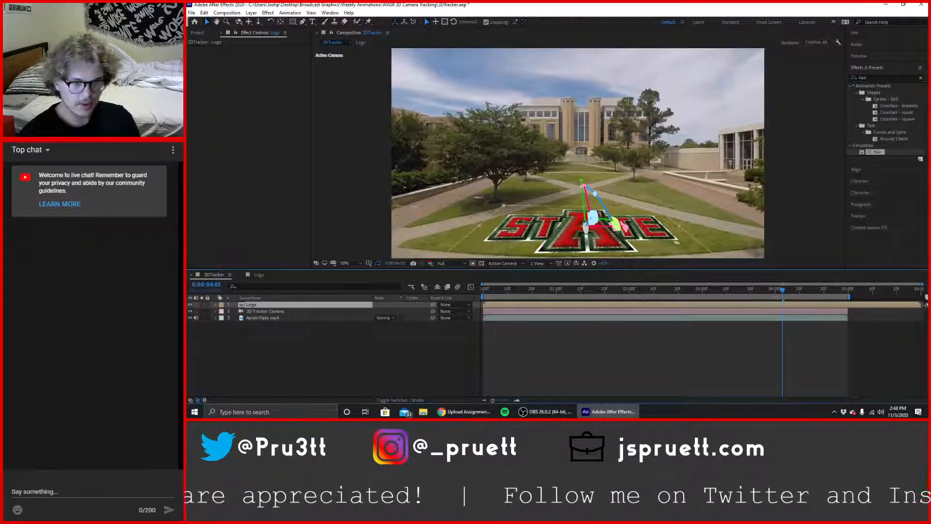
drag(783, 290, 781, 294)
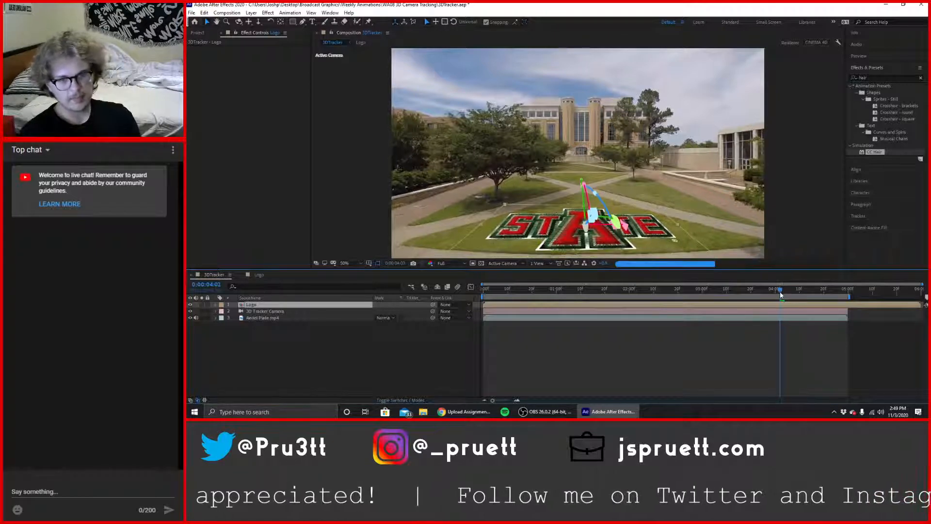
Lower the upper logo layer's hair opacity to about 27%, raise the map softness, and set the added noise to 0%.
click(259, 275)
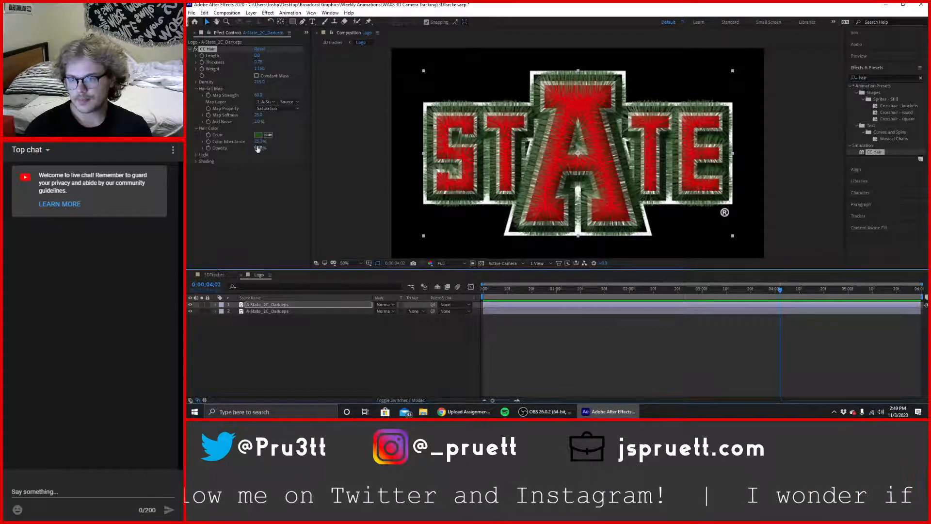
drag(260, 148, 254, 148)
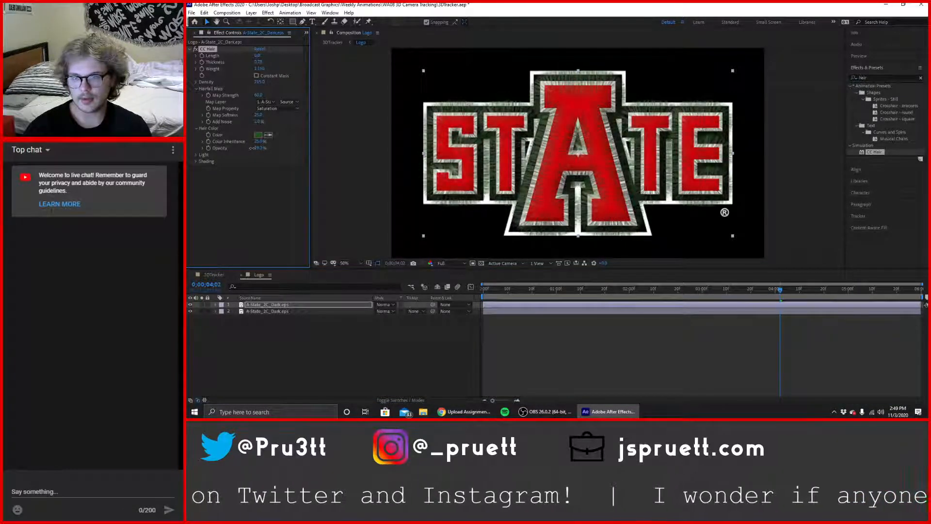
drag(257, 115, 366, 128)
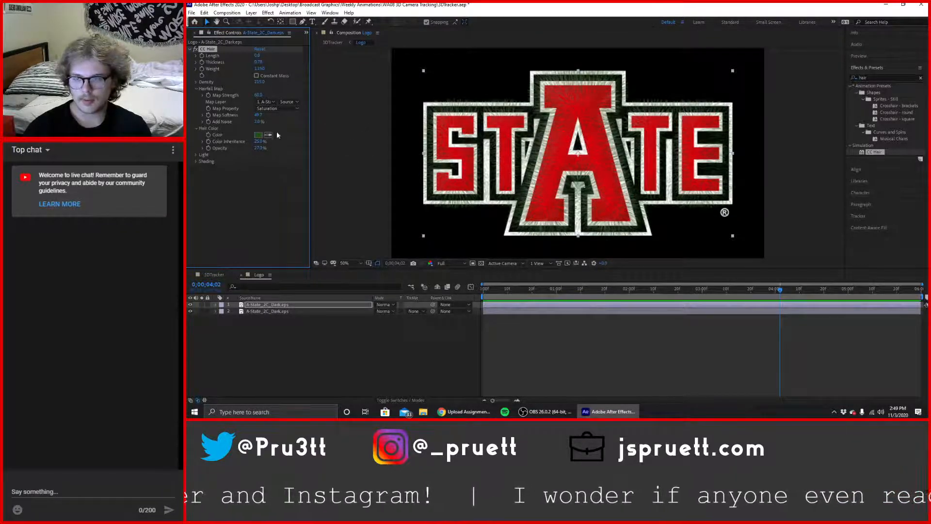
mouse_move(258, 121)
mouse_down()
mouse_move(333, 123)
mouse_move(247, 130)
mouse_up()
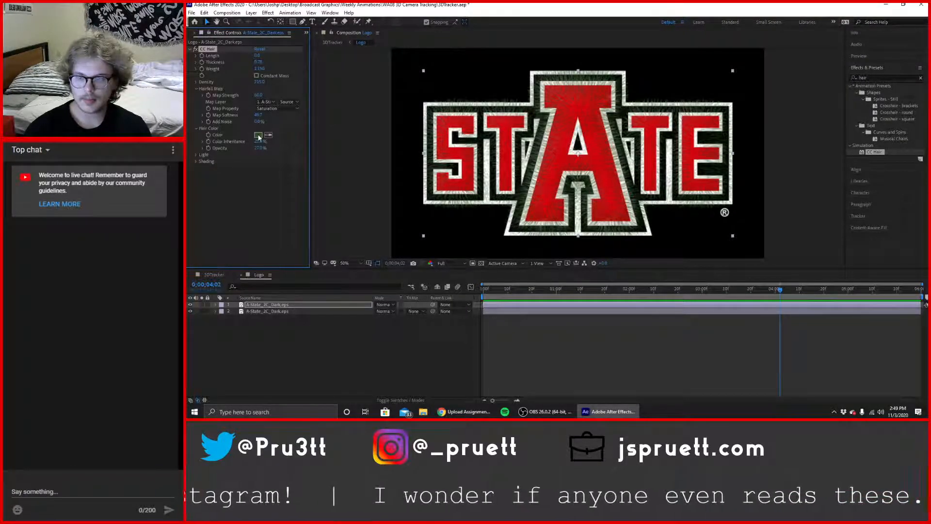
click(212, 275)
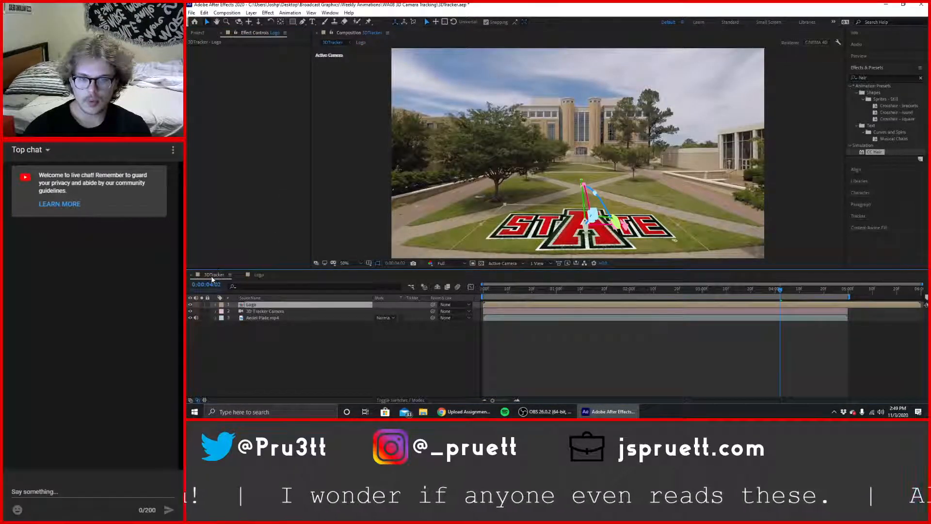
Try a different color inheritance for the upper logo layer's hair and undo the change.
click(259, 274)
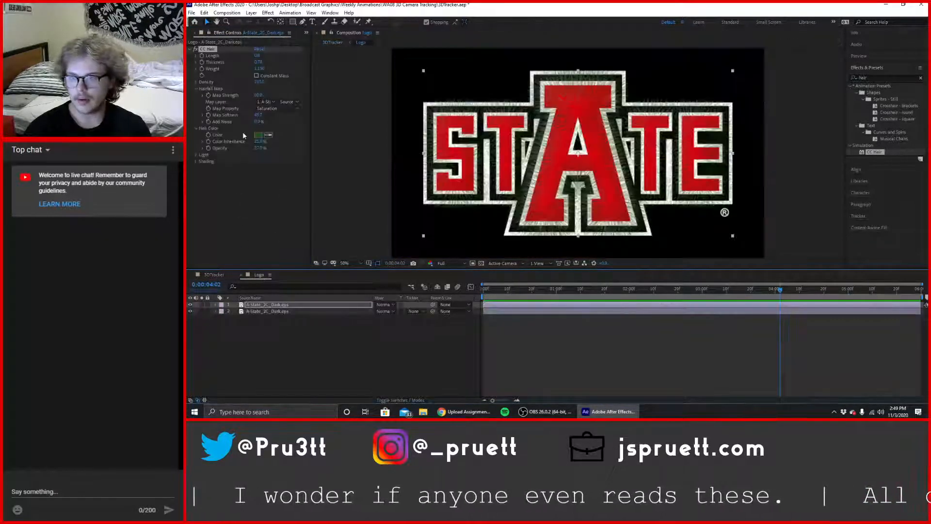
drag(260, 142, 296, 142)
key(ctrl+z)
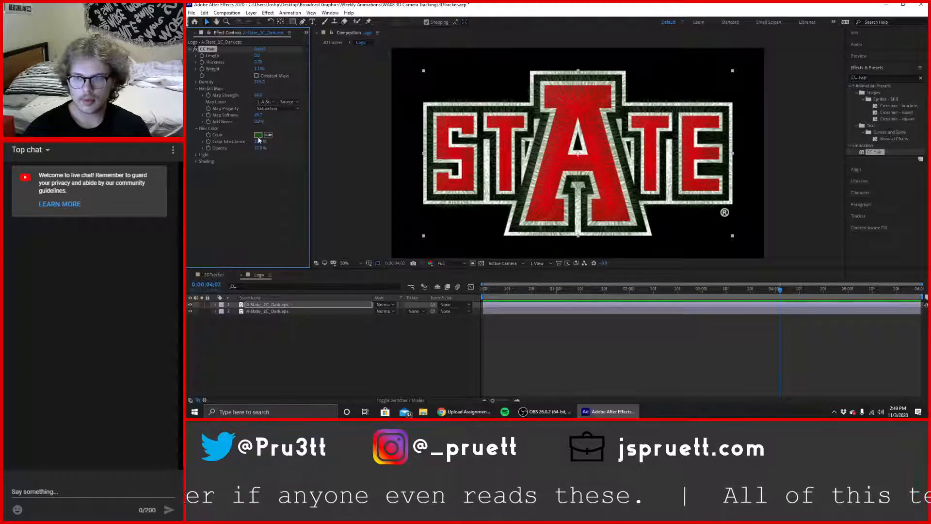
click(212, 275)
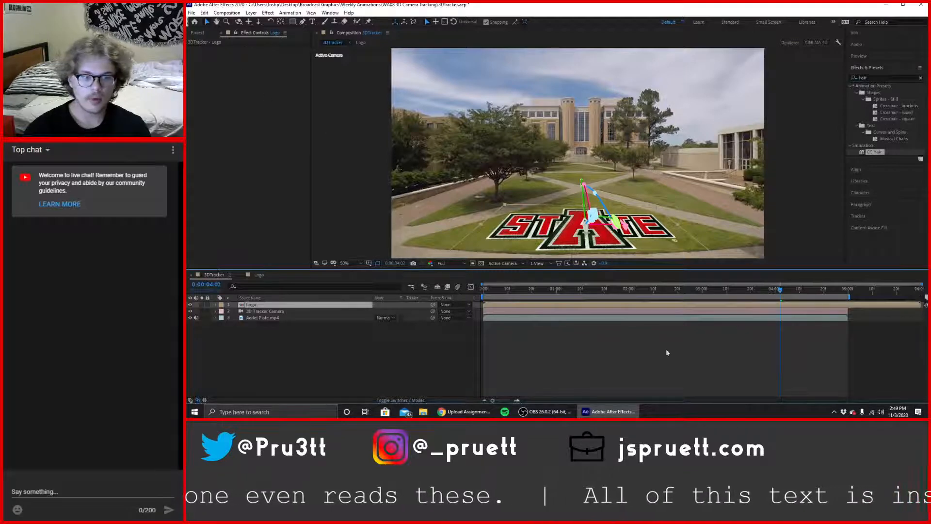
click(258, 275)
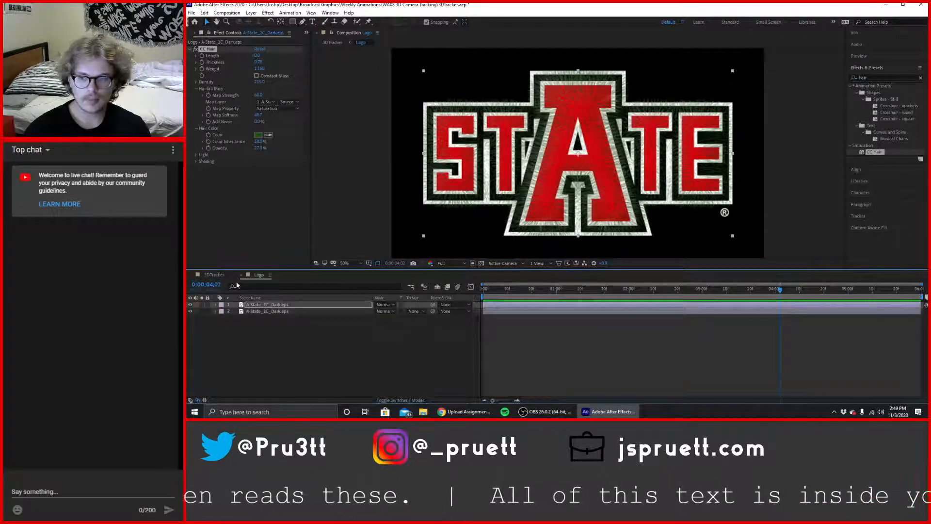
click(260, 136)
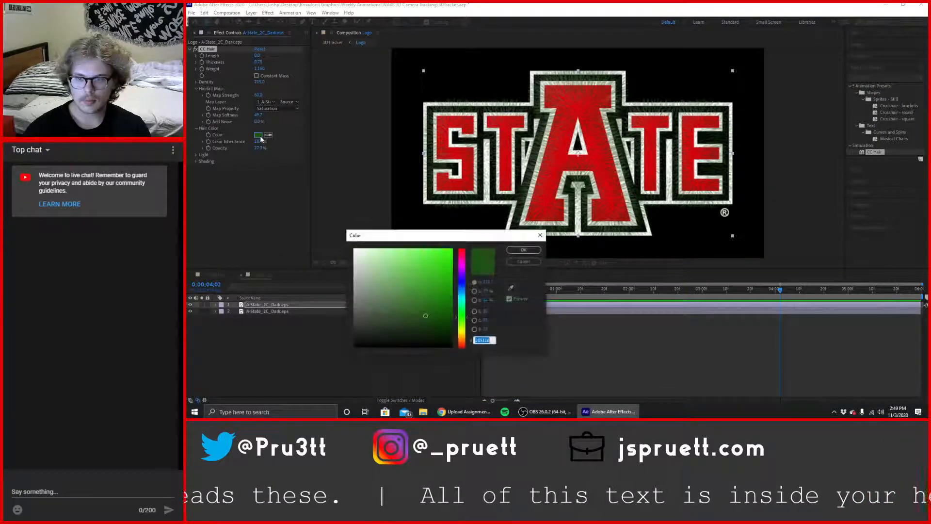
click(532, 263)
click(213, 275)
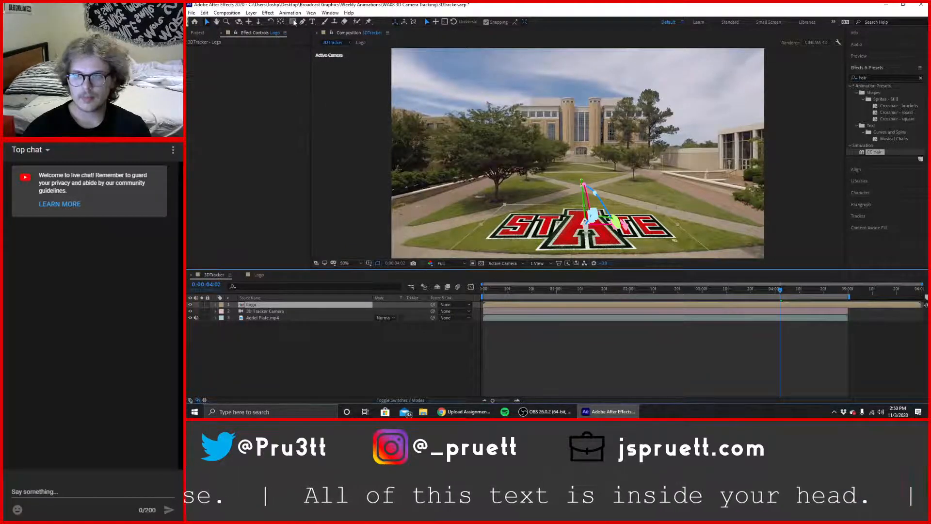
drag(441, 186, 460, 200)
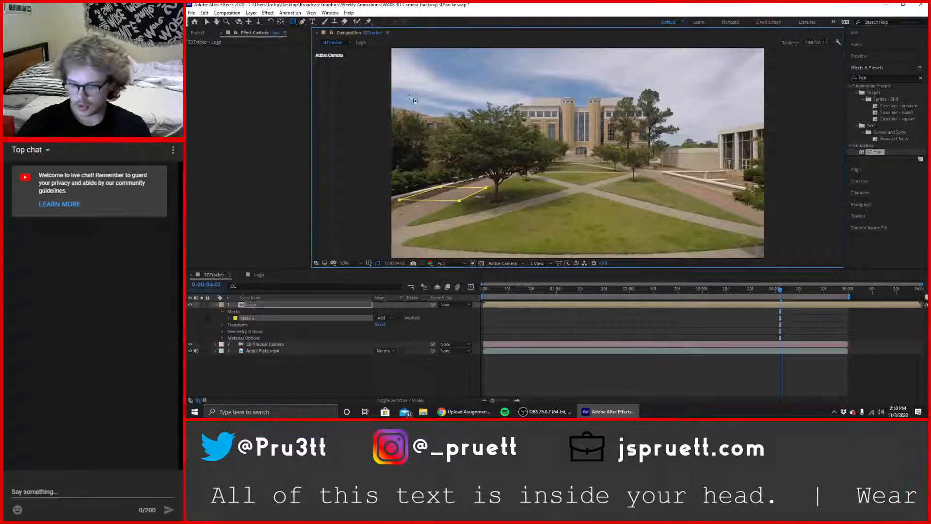
key(ctrl+z)
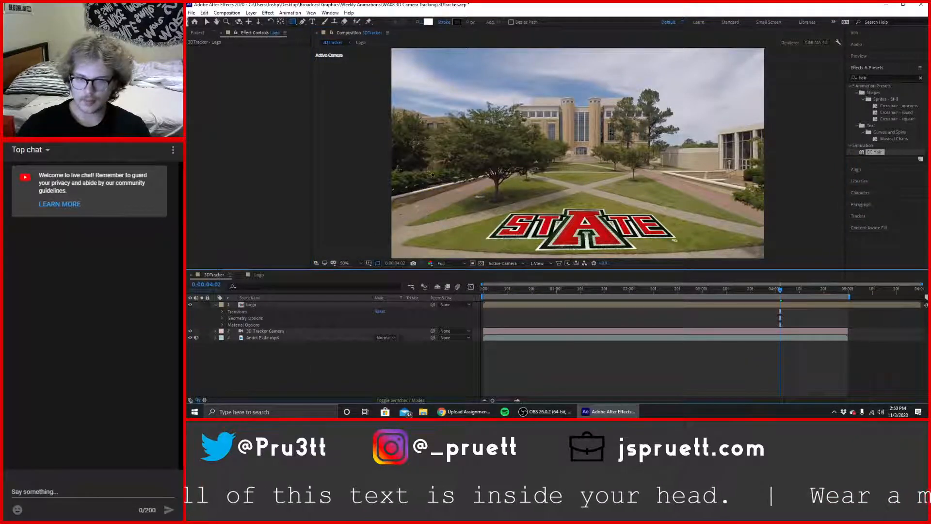
Draw a temporary rectangle in the 3DTracker composition, sample the lawn color in its fill picker, and delete the shape layer.
mouse_move(427, 170)
mouse_down()
mouse_move(485, 193)
mouse_move(477, 192)
mouse_up()
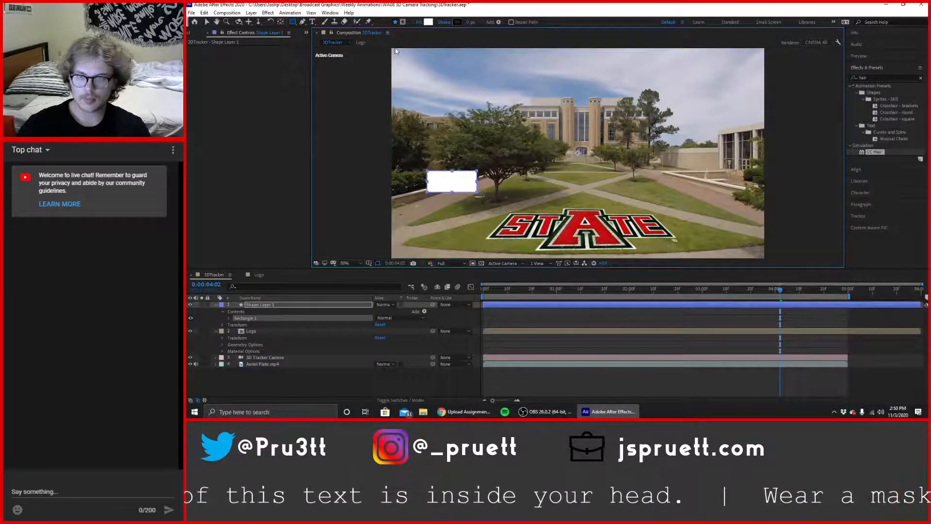
click(429, 22)
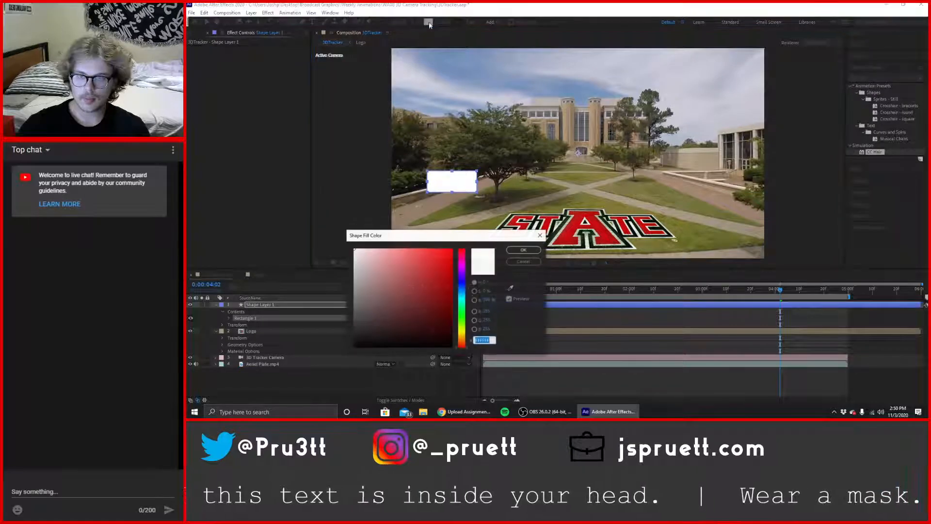
click(510, 289)
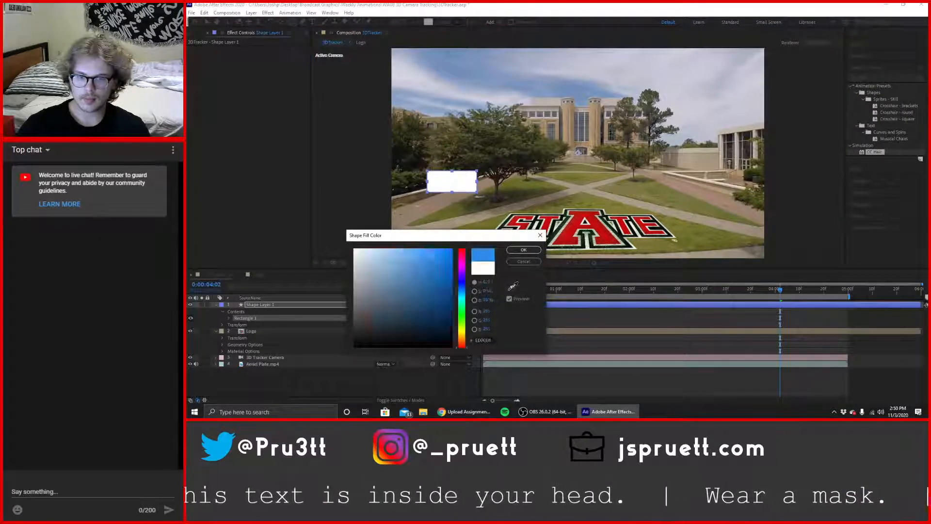
click(703, 232)
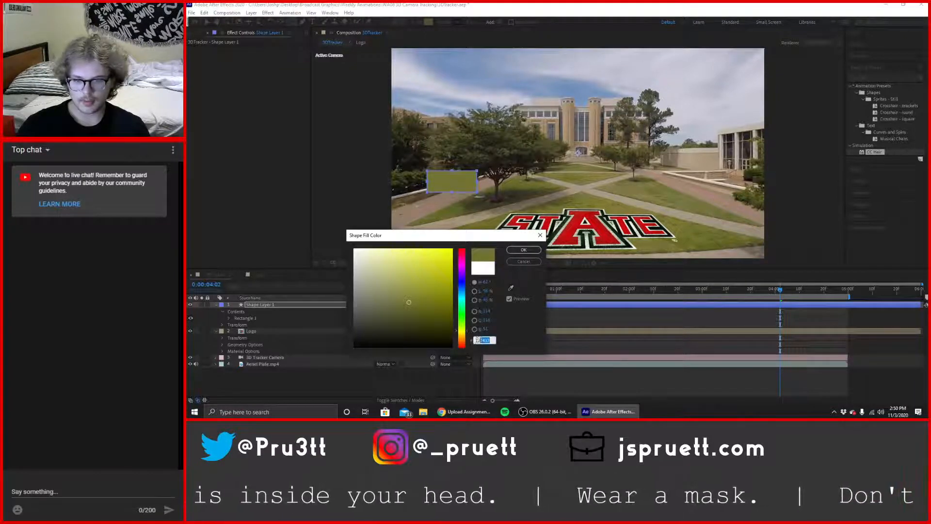
click(528, 261)
click(290, 305)
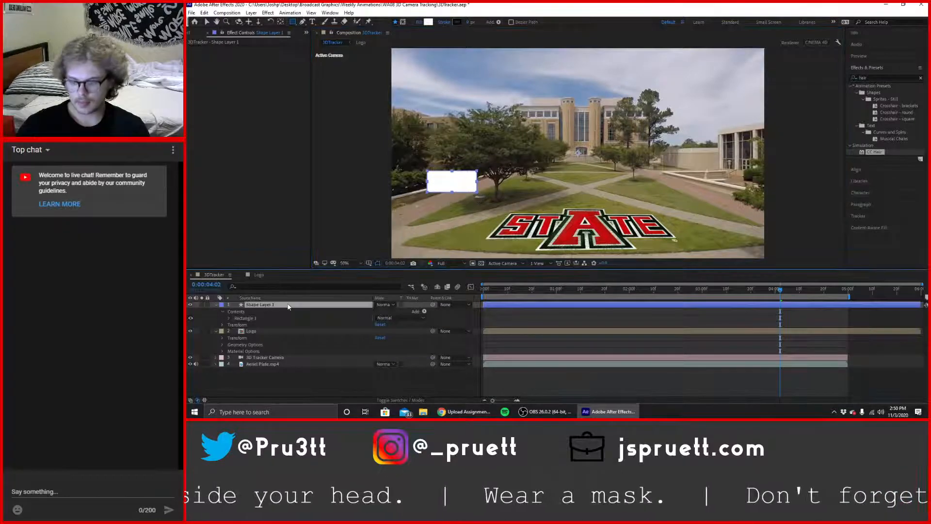
key(Delete)
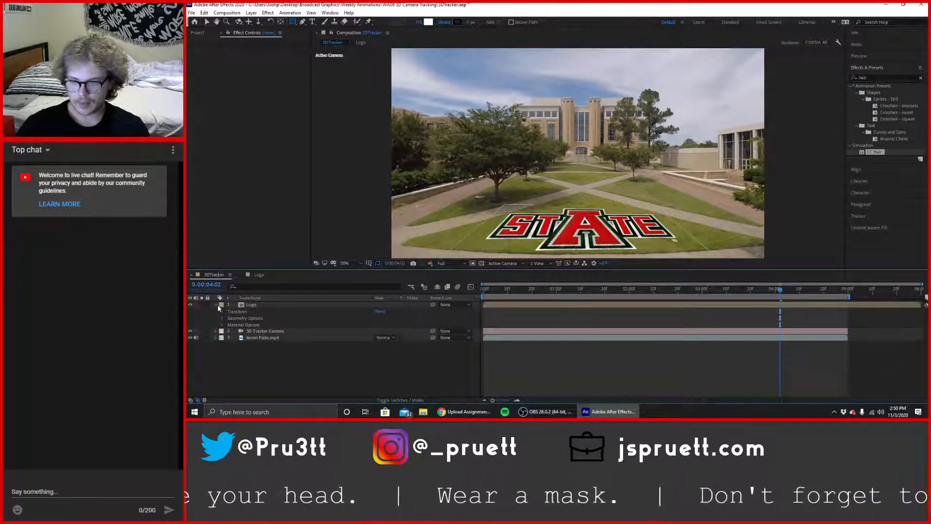
Try AFEEFF as the CC Hair color on the upper logo layer and discard it.
click(259, 275)
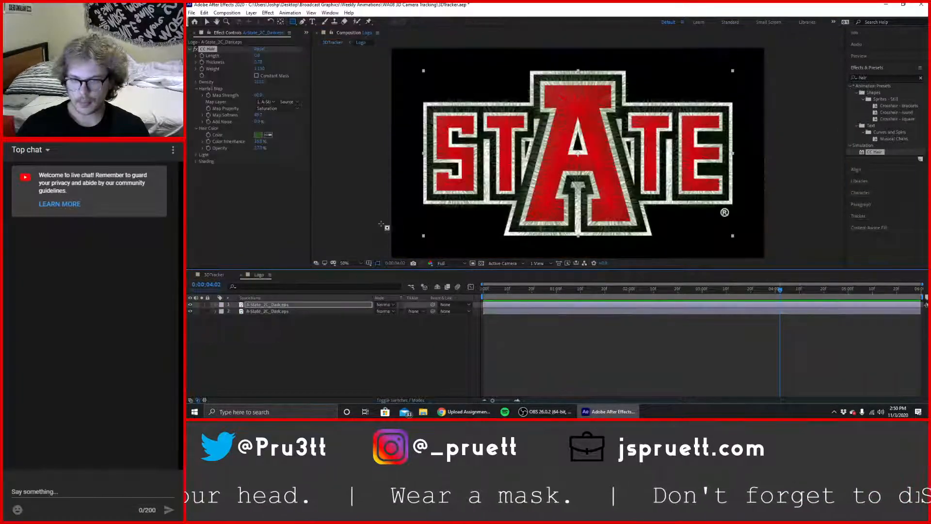
click(258, 135)
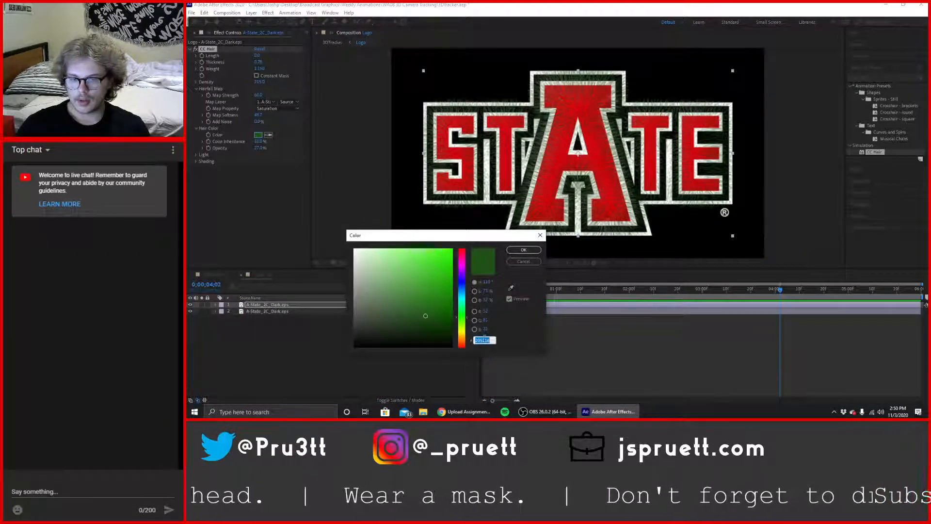
text(AFEEFF)
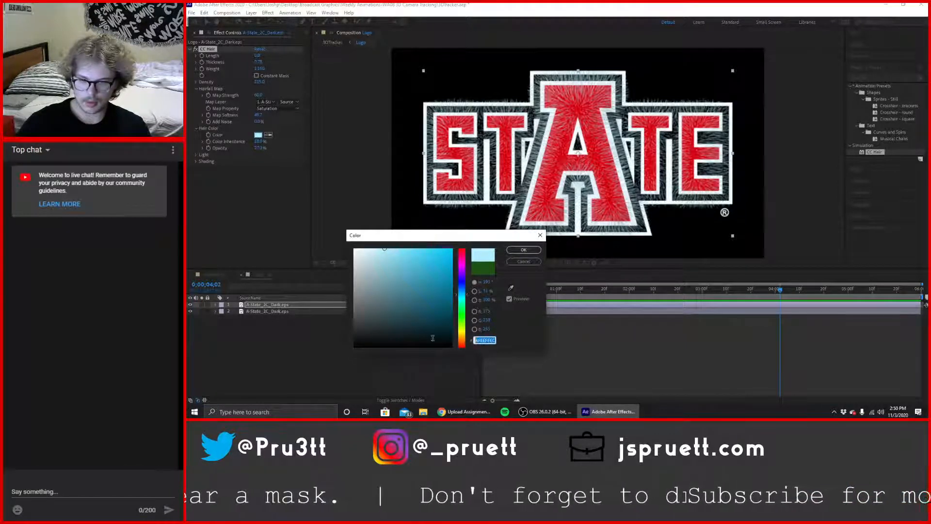
click(521, 263)
Resample the lawn color in the fill picker of another temporary rectangle over the 3DTracker footage, and remove that shape layer.
click(216, 276)
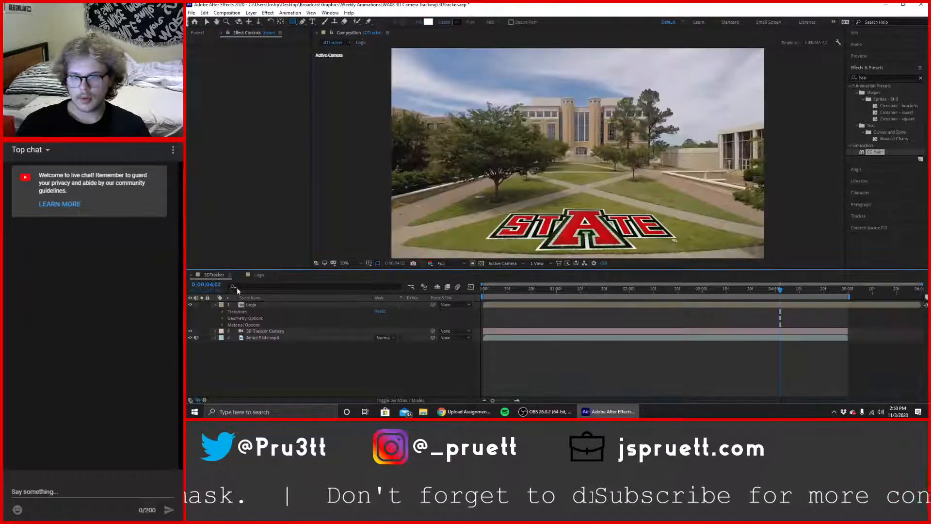
drag(426, 144, 471, 170)
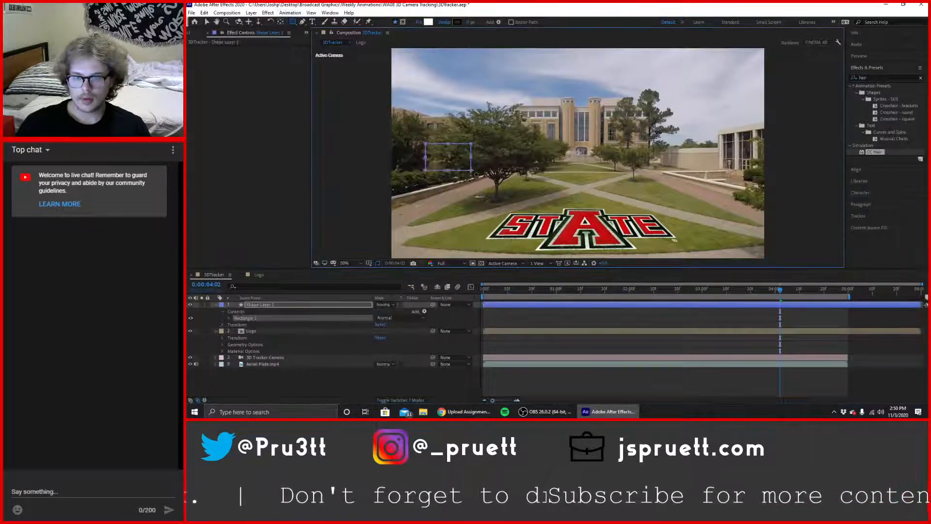
click(428, 23)
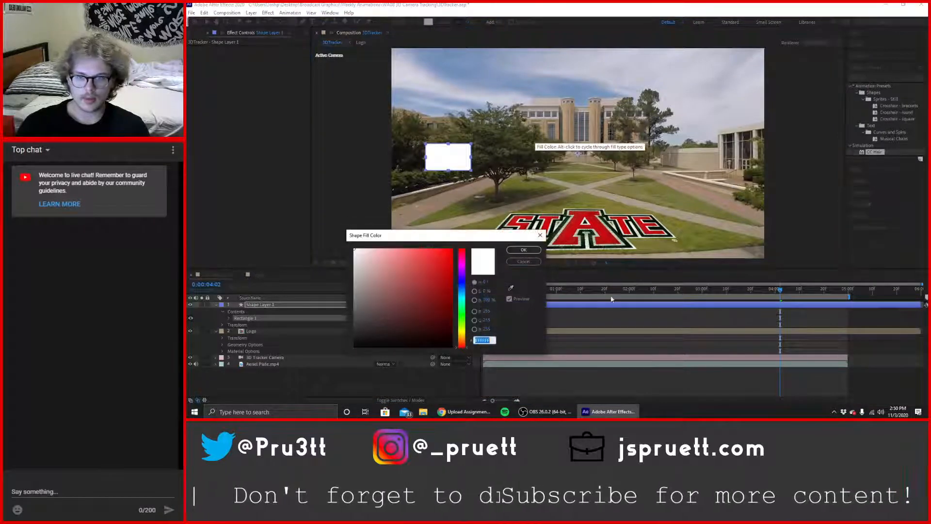
click(511, 289)
click(685, 232)
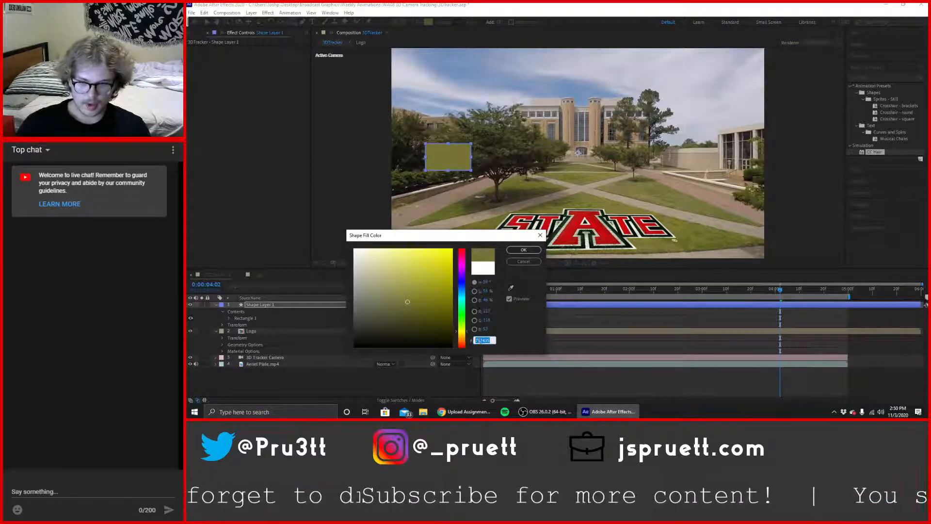
click(534, 261)
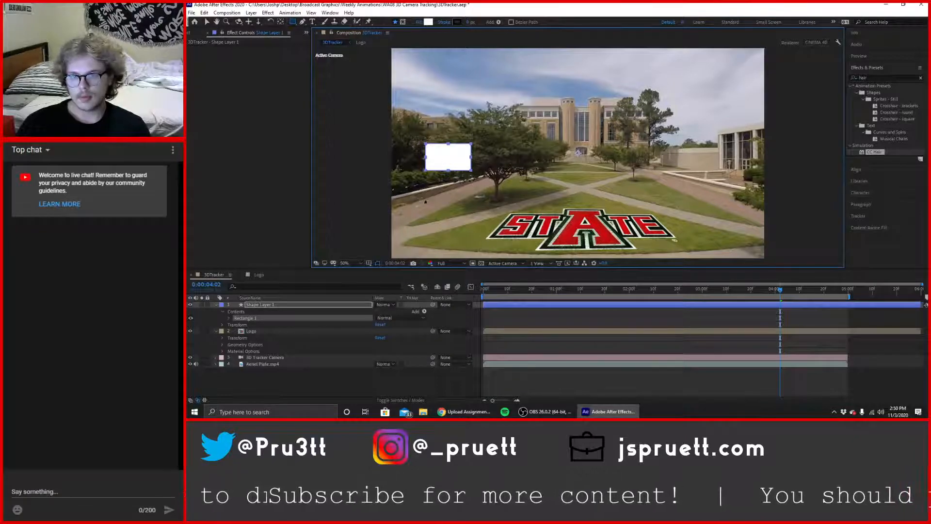
click(314, 305)
key(Delete)
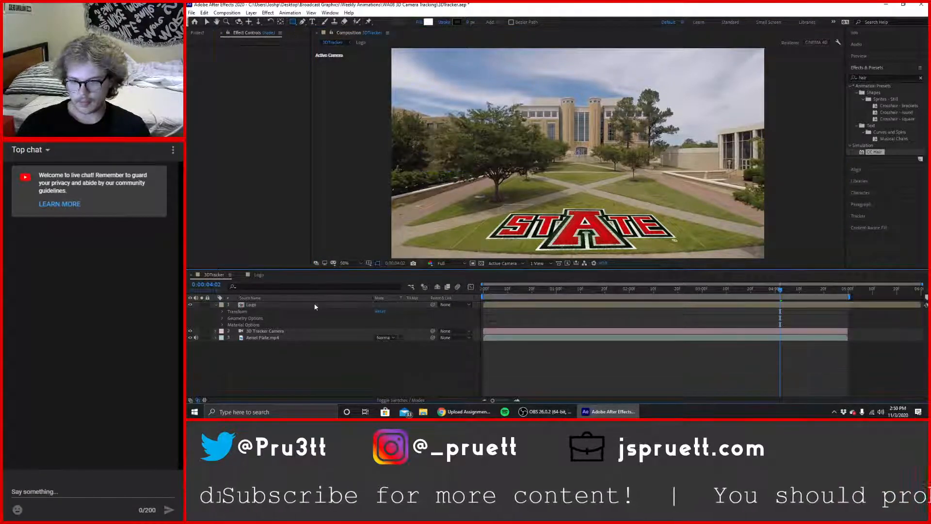
Set the CC Hair color on the upper logo layer to 757435 and check it in the 3DTracker composition.
click(215, 305)
double_click(251, 305)
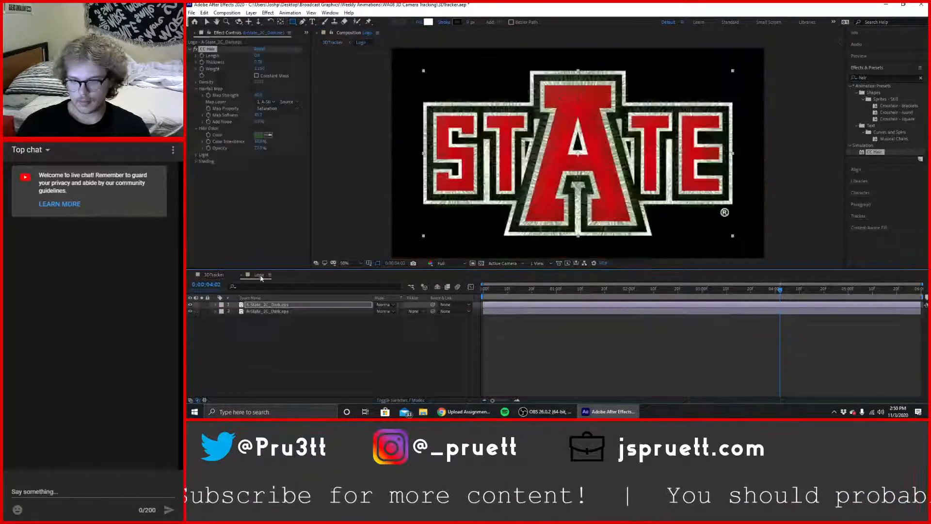
click(260, 136)
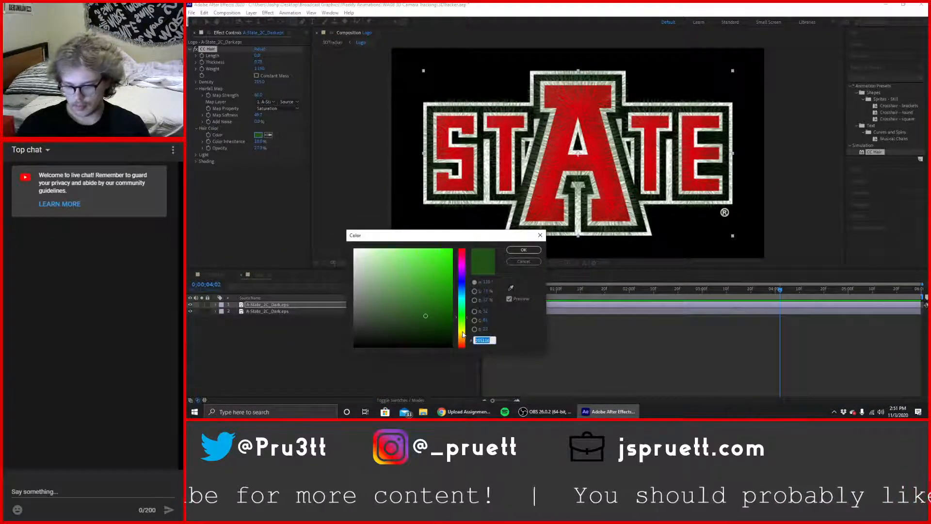
text(AFEEFF)
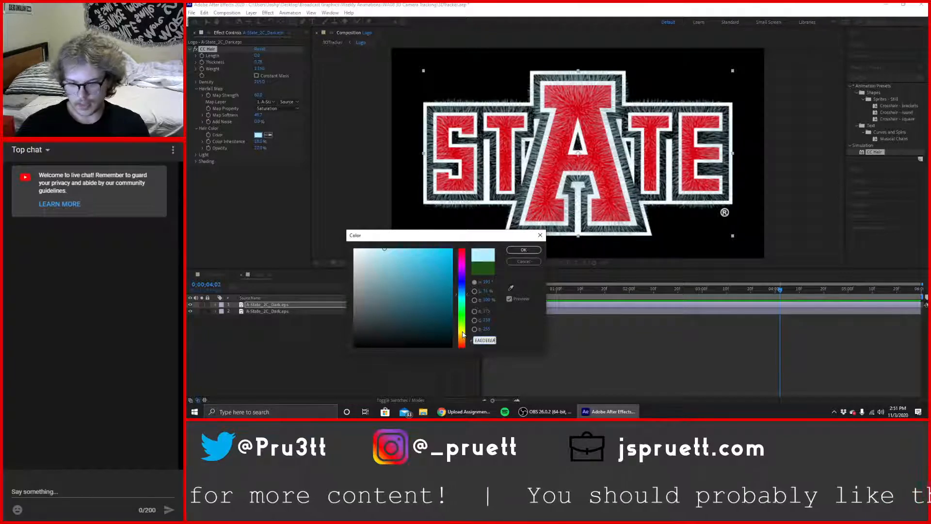
key(BackSpace)
key(BackSpace)
key(BackSpace)
key(BackSpace)
key(BackSpace)
key(BackSpace)
key(BackSpace)
key(BackSpace)
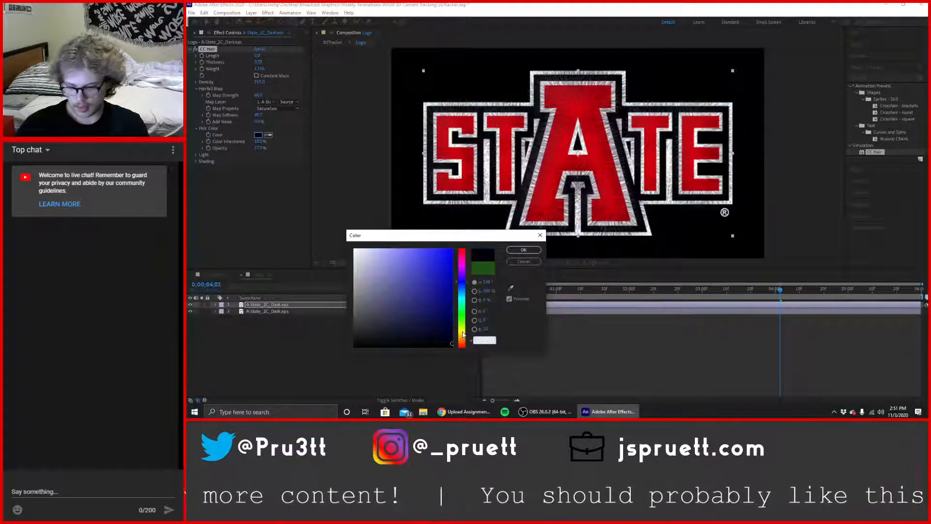
text(75)
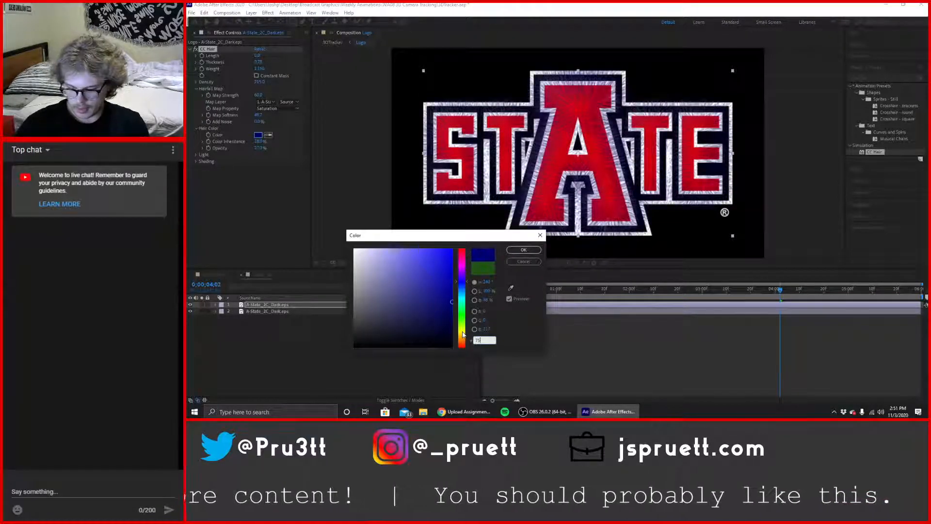
text(7435)
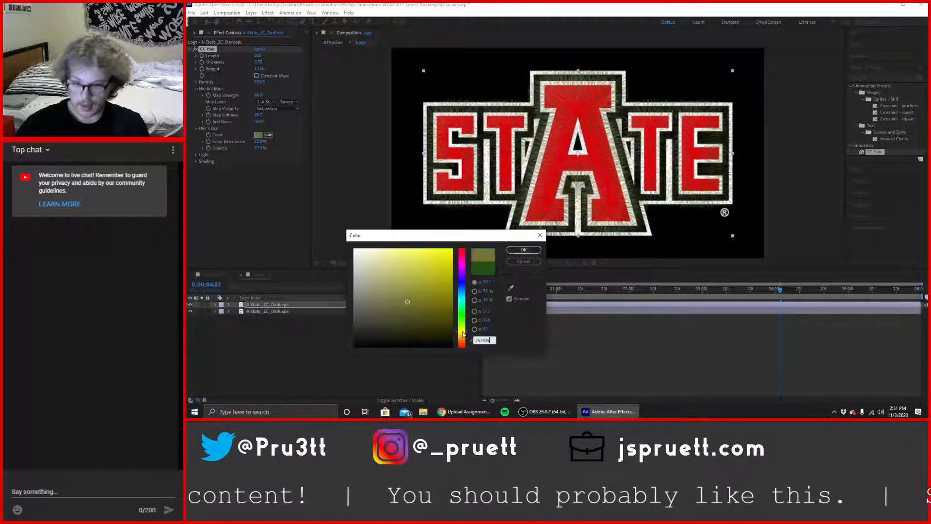
click(524, 250)
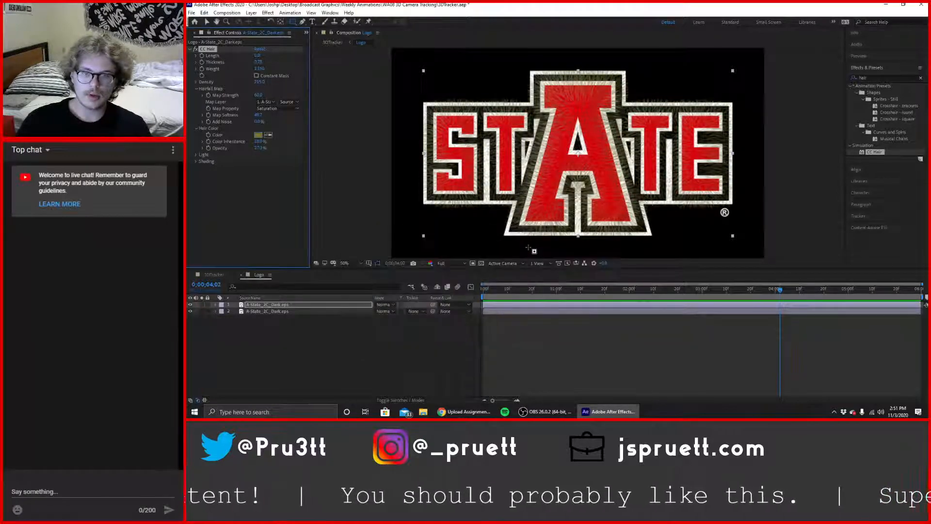
click(211, 274)
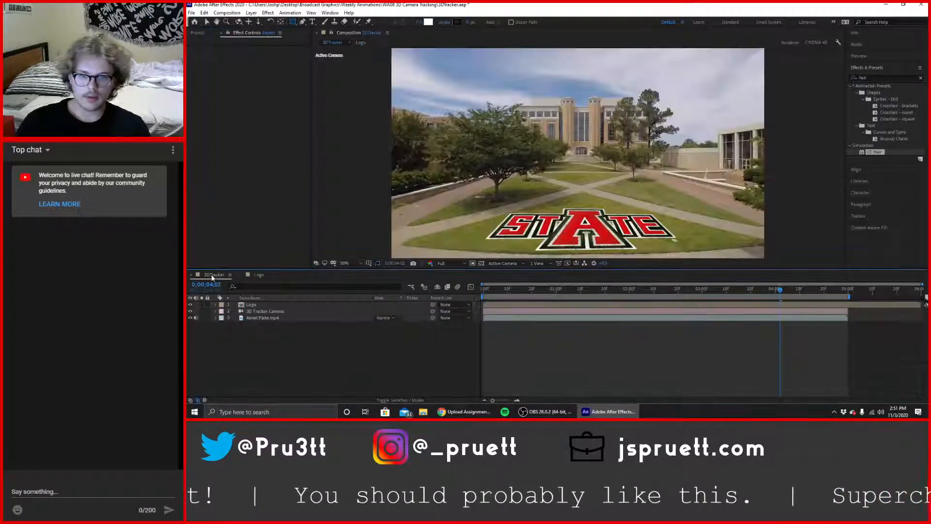
Set the upper logo layer's hair color inheritance to 0% and opacity to about 47%, checking the result over the footage.
click(257, 275)
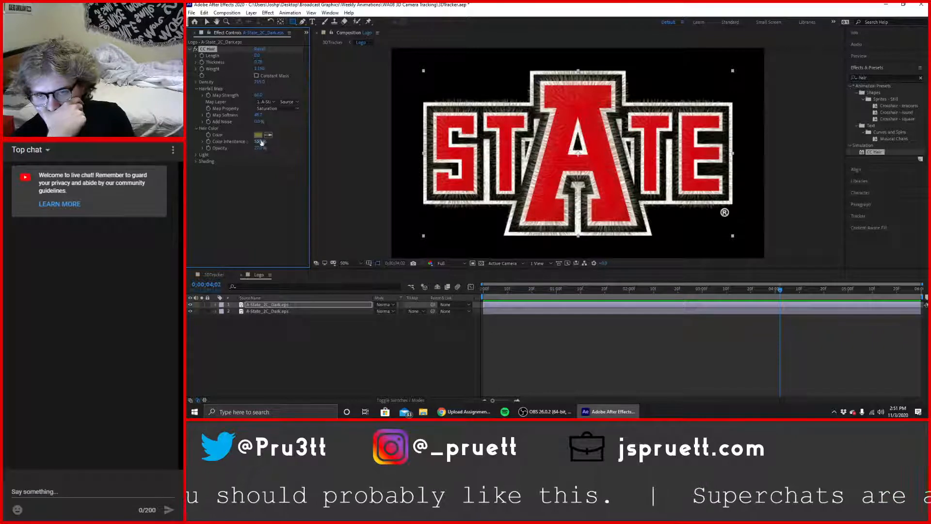
drag(261, 142, 243, 141)
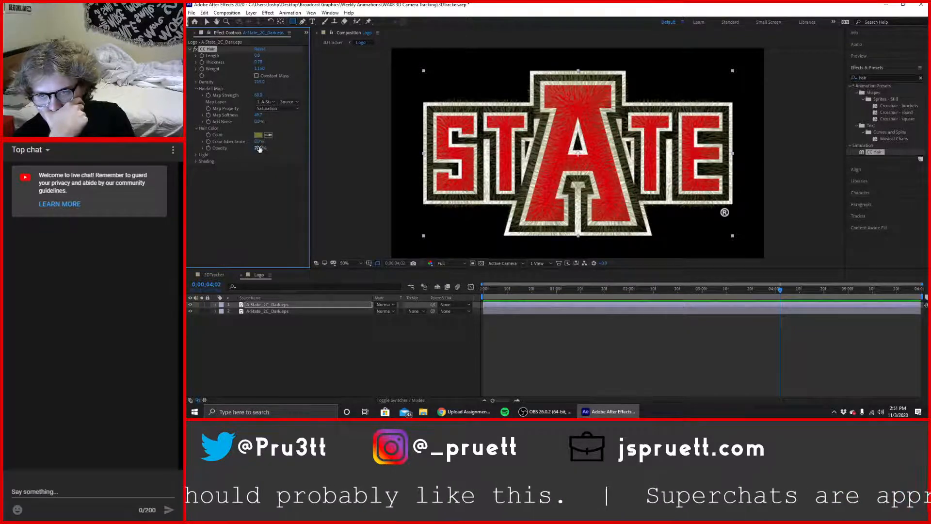
drag(261, 147, 268, 147)
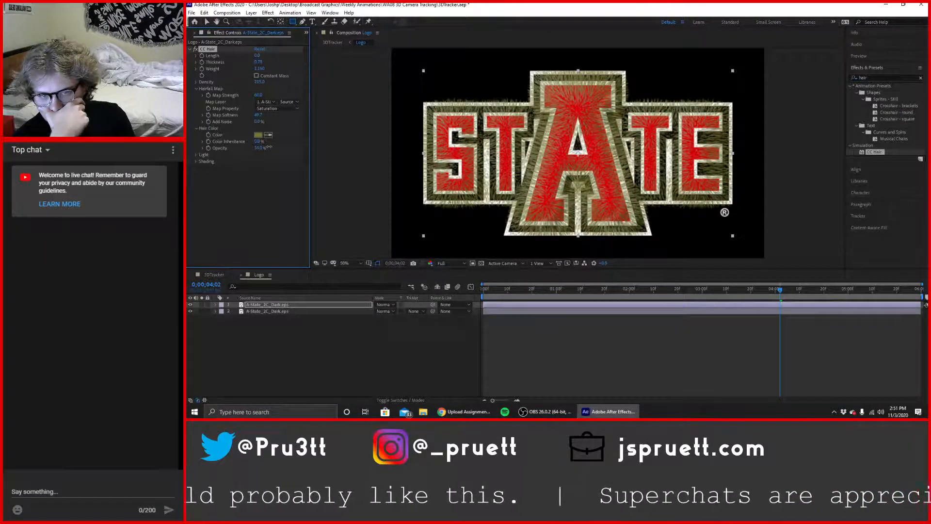
click(217, 275)
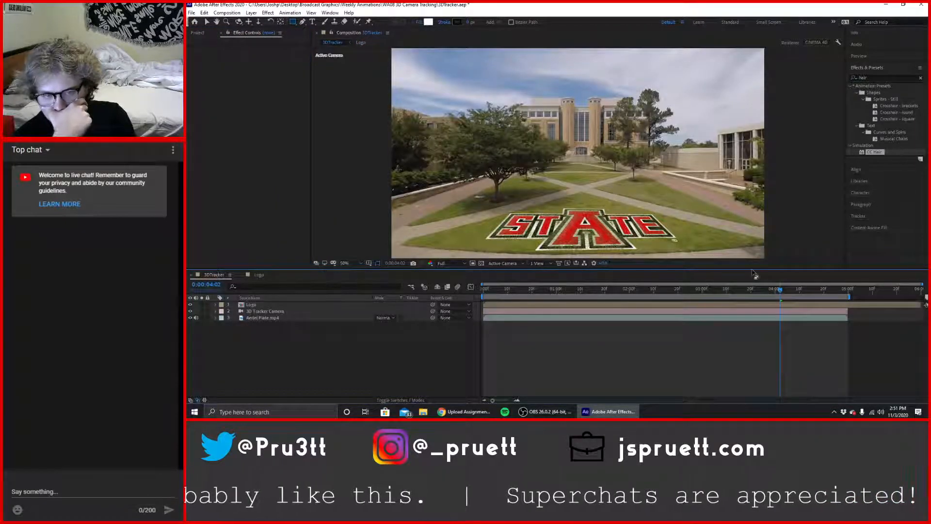
mouse_move(781, 291)
mouse_down()
mouse_move(750, 297)
mouse_move(801, 294)
mouse_move(785, 297)
mouse_up()
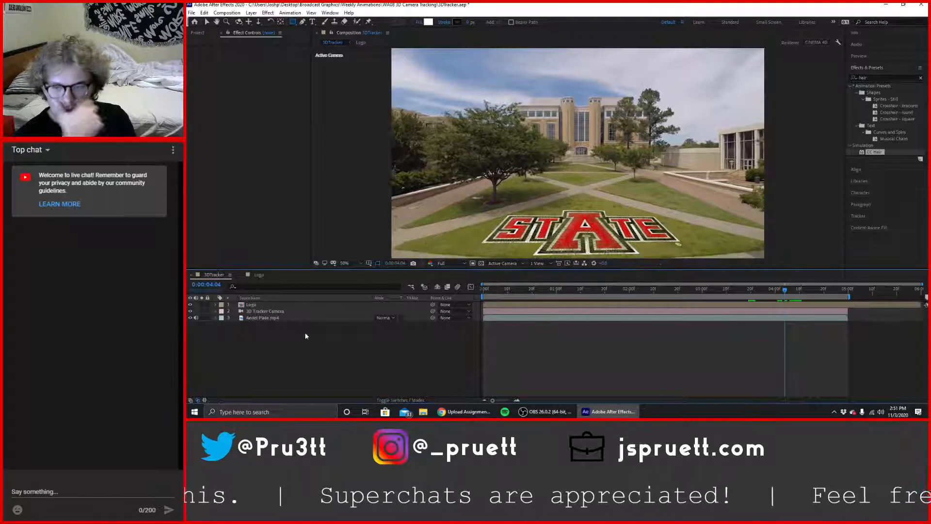
Lower the CC Hair density on the upper logo layer, leaving Constant Mass off.
click(259, 275)
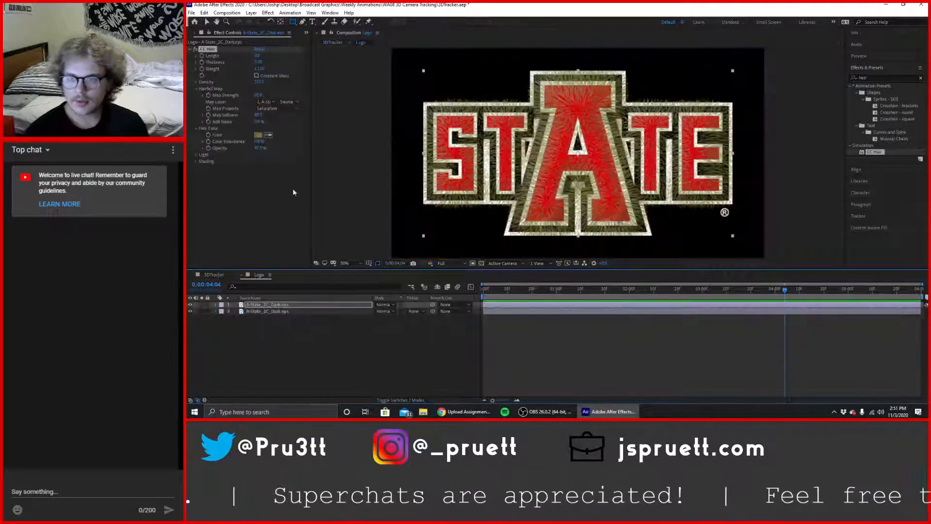
click(255, 76)
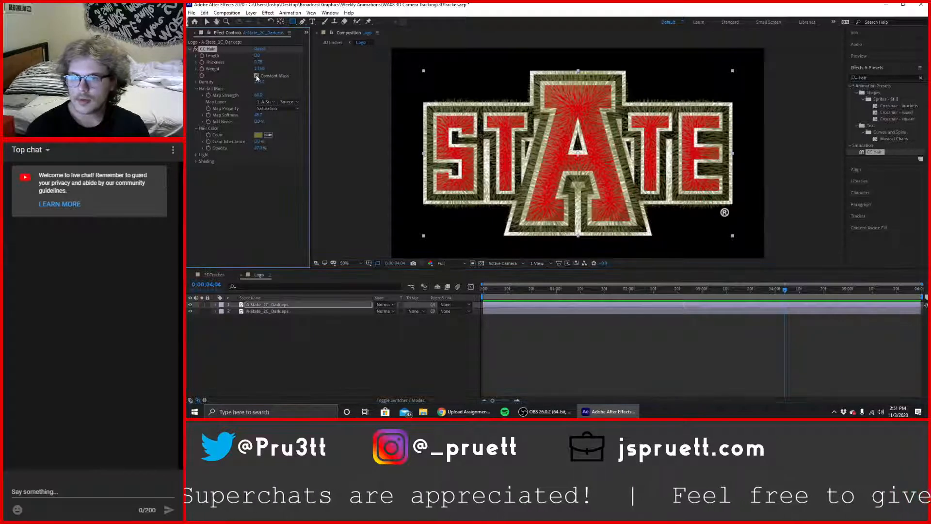
click(257, 76)
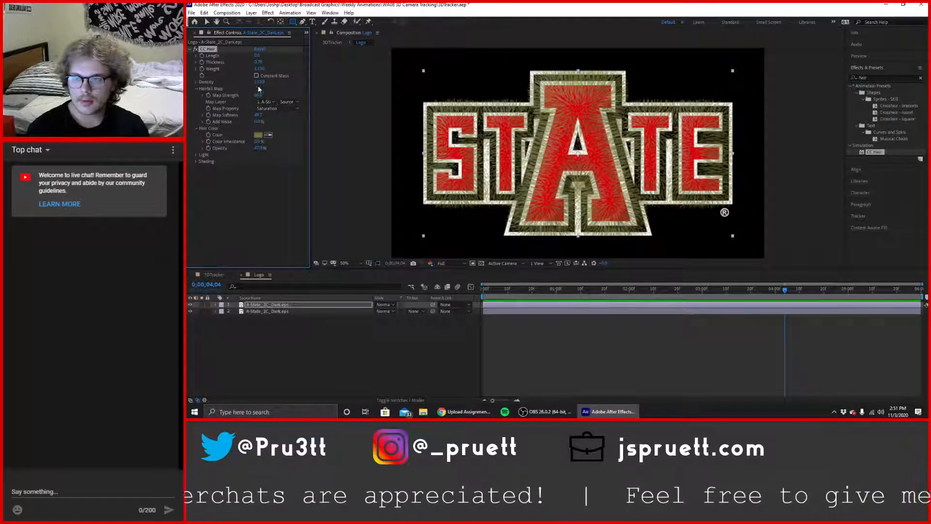
drag(258, 82, 232, 82)
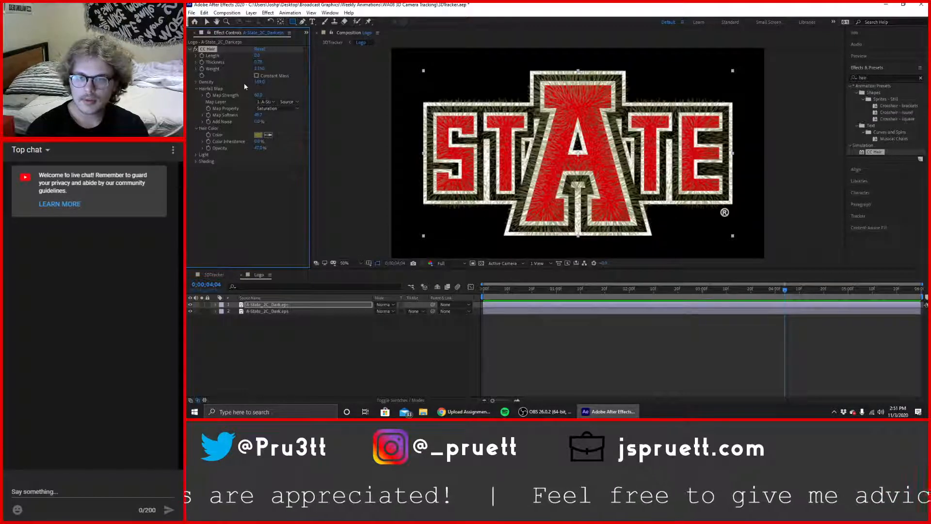
drag(257, 62, 259, 62)
Try the lower logo layer as the Hairfall Map layer and switch back to the upper one.
click(266, 102)
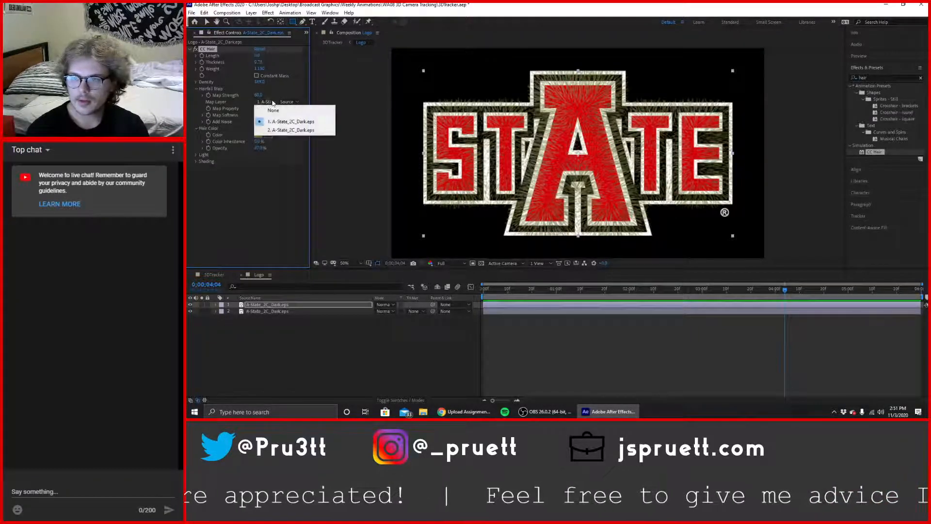
click(285, 130)
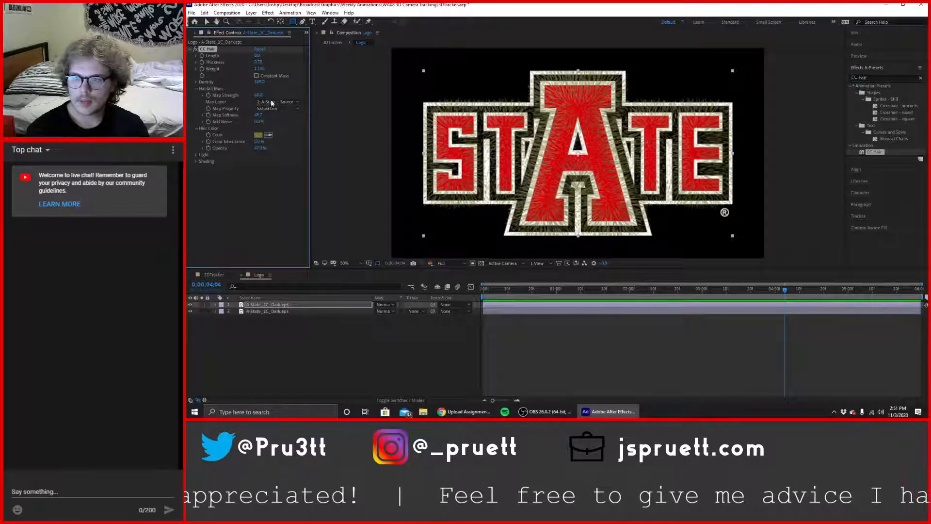
click(272, 102)
click(279, 121)
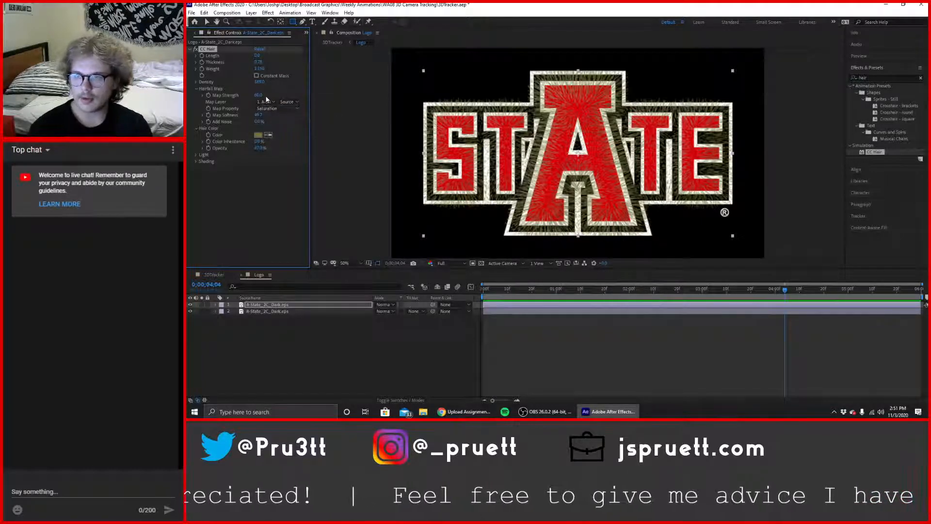
Raise the Hairfall Map Strength to 1000, reduce the hair opacity, and check the logo on the lawn.
drag(258, 96, 558, 102)
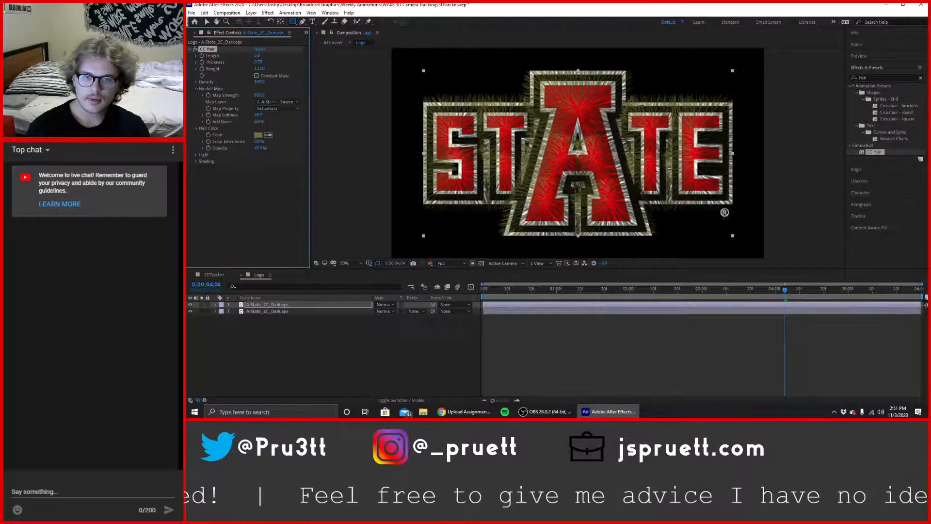
drag(712, 107, 772, 136)
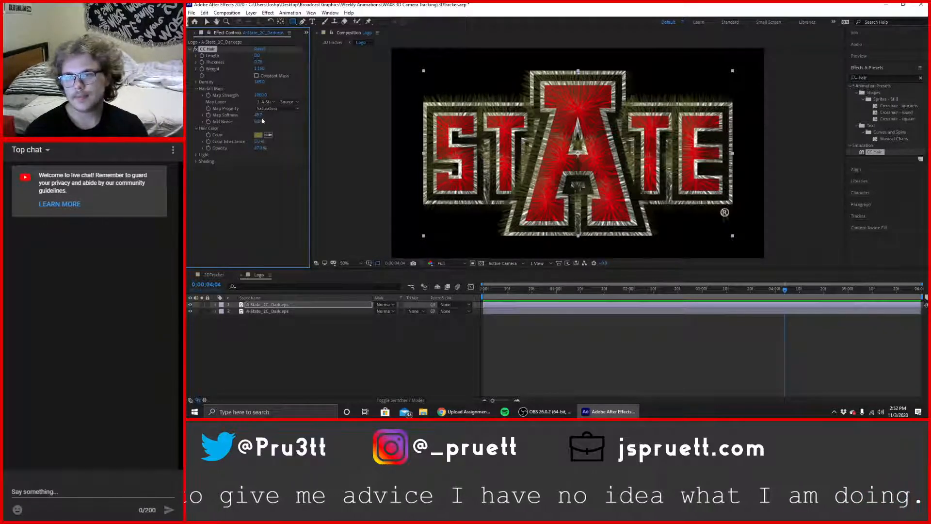
drag(263, 147, 258, 152)
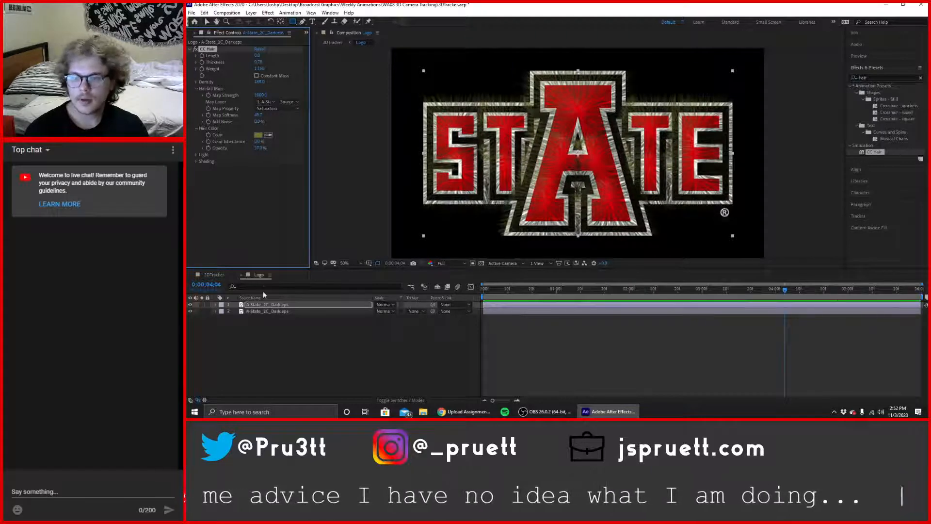
click(211, 275)
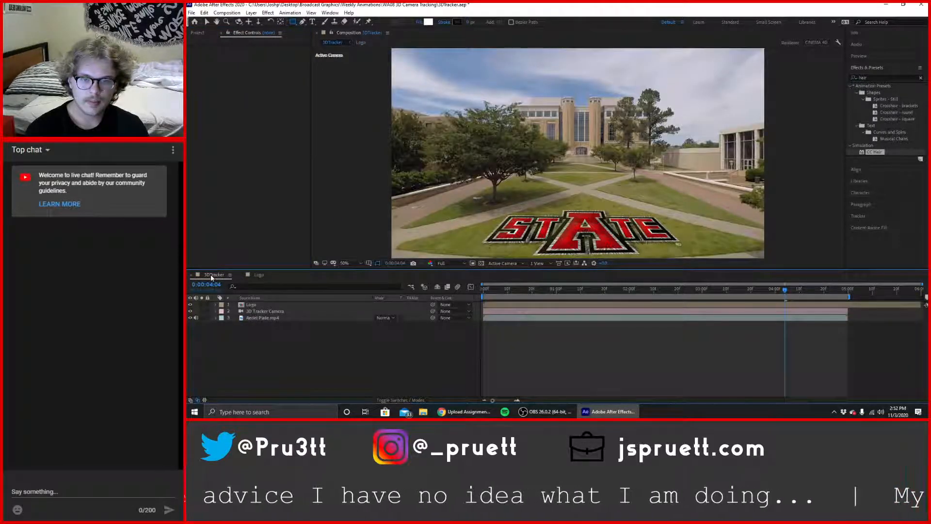
Raise the upper logo layer's hair opacity to about 100% and preview it across the 3DTracker footage.
click(259, 274)
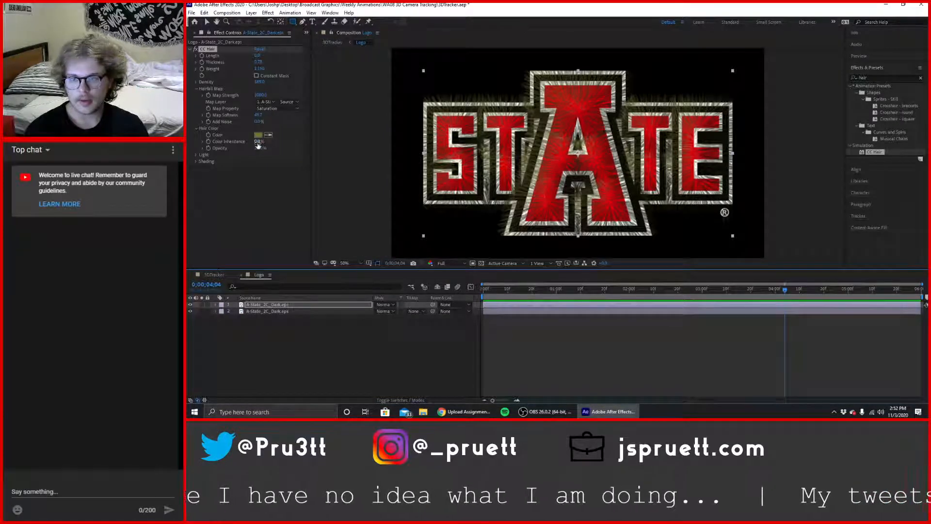
mouse_move(259, 141)
mouse_down()
mouse_move(283, 143)
mouse_move(258, 148)
mouse_up()
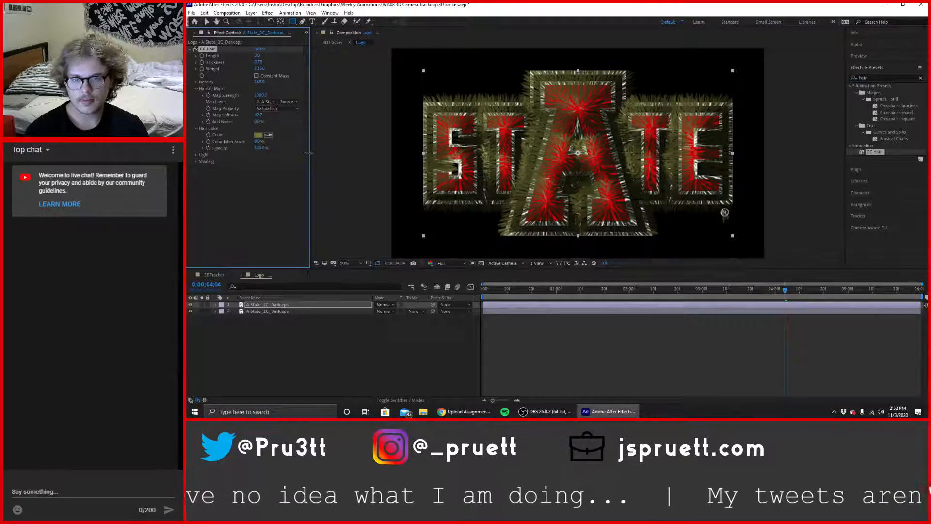
click(209, 275)
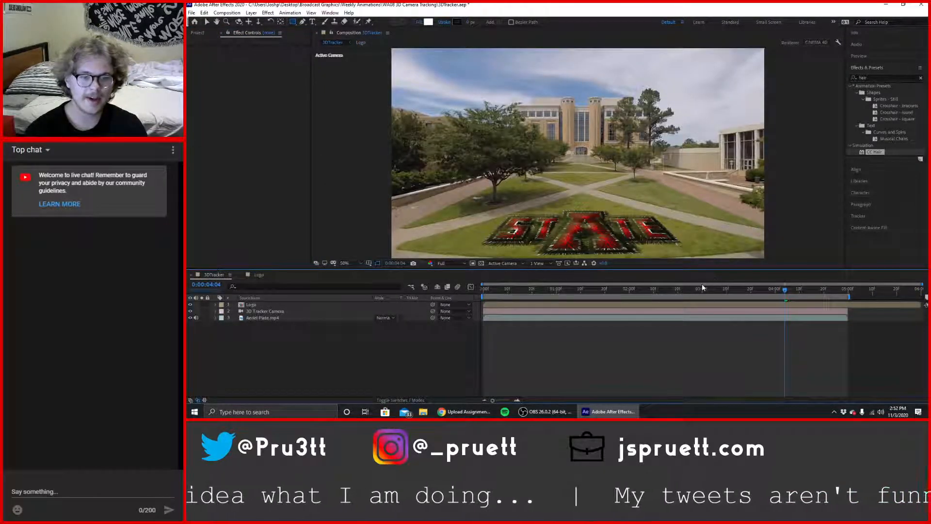
click(582, 290)
drag(575, 291, 777, 302)
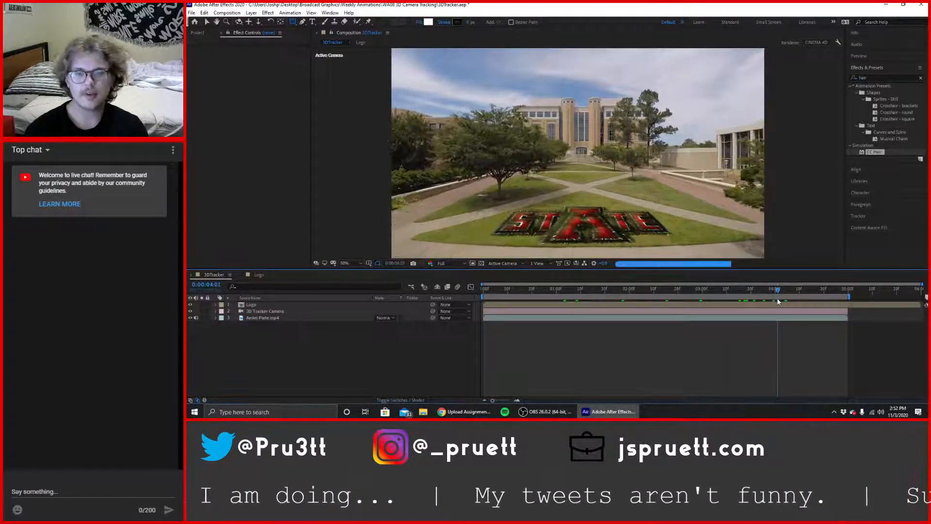
Reduce the Hairfall Map Strength to about 95 and check the logo in the 3DTracker composition.
click(260, 275)
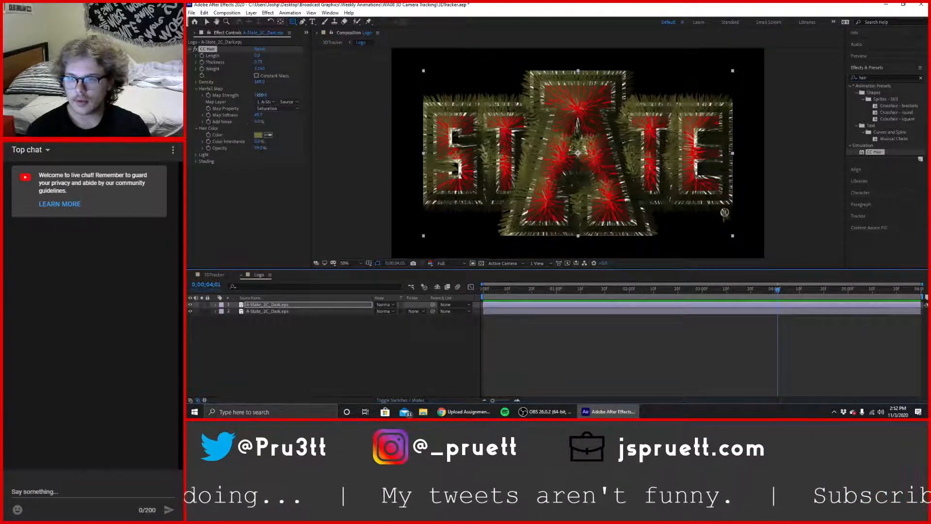
drag(260, 95, 180, 96)
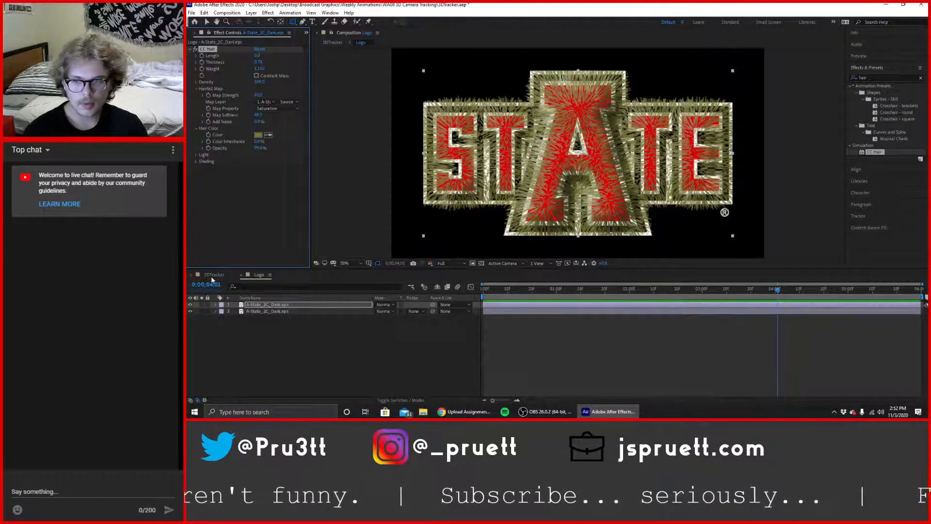
click(212, 277)
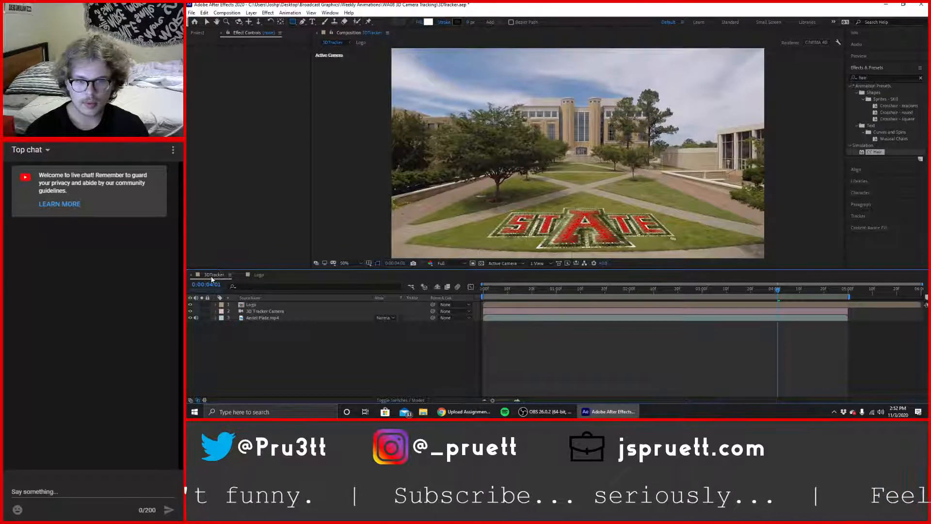
Reduce the CC Hair opacity on the upper logo layer and preview the logo on the lawn at around 3:24.
click(258, 275)
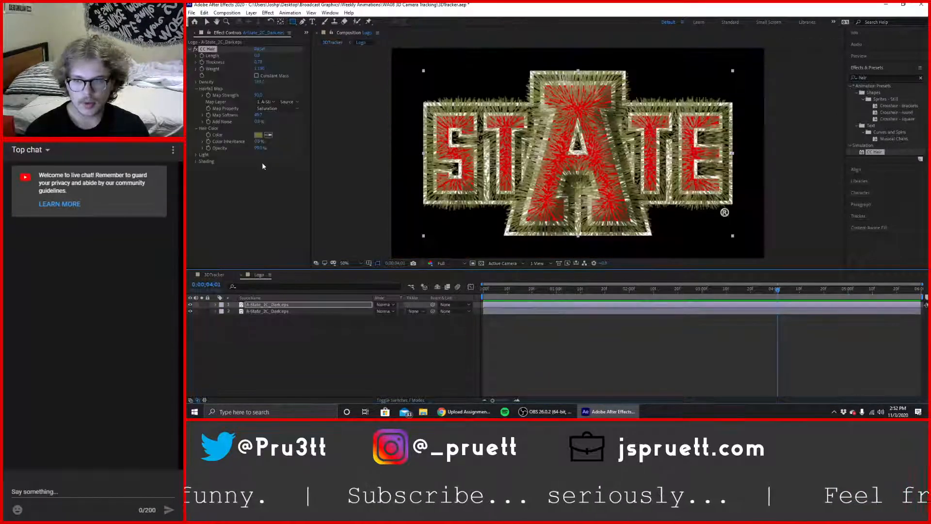
drag(258, 150, 236, 151)
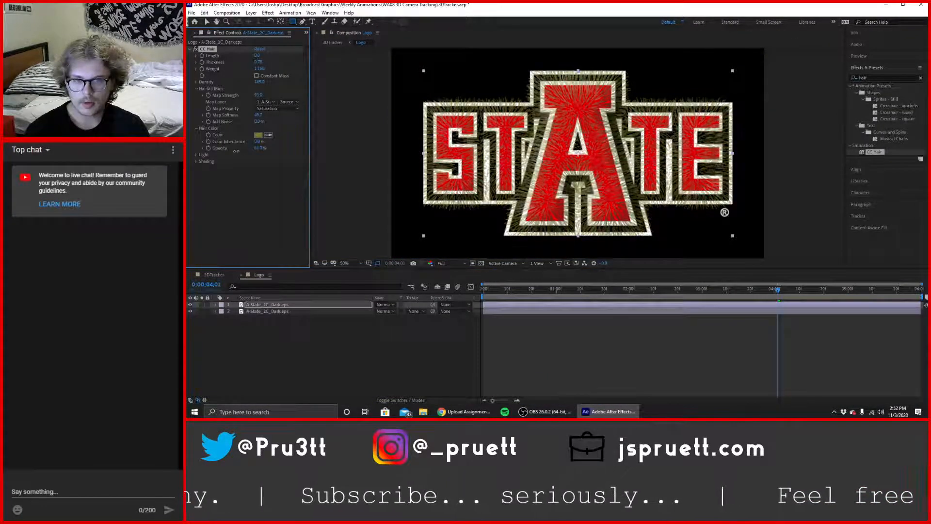
click(212, 275)
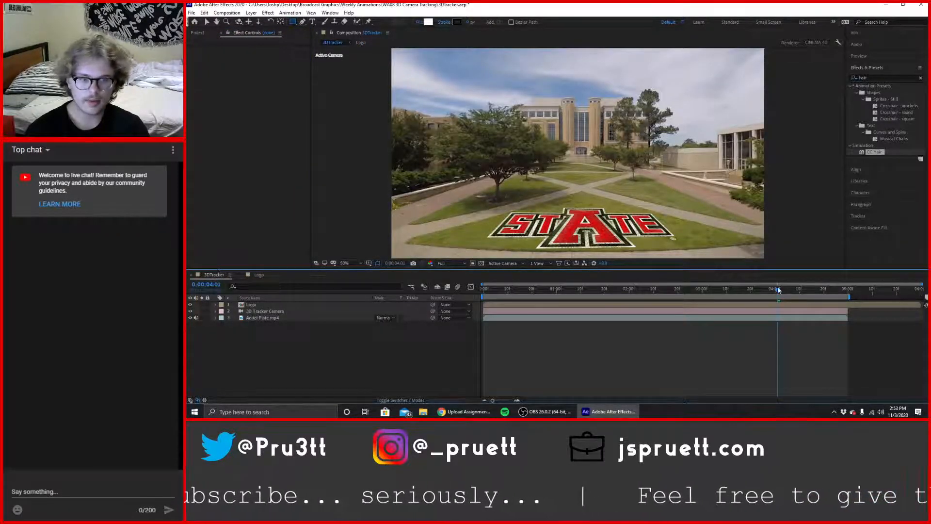
mouse_move(764, 288)
mouse_down()
mouse_move(724, 290)
mouse_move(760, 292)
mouse_up()
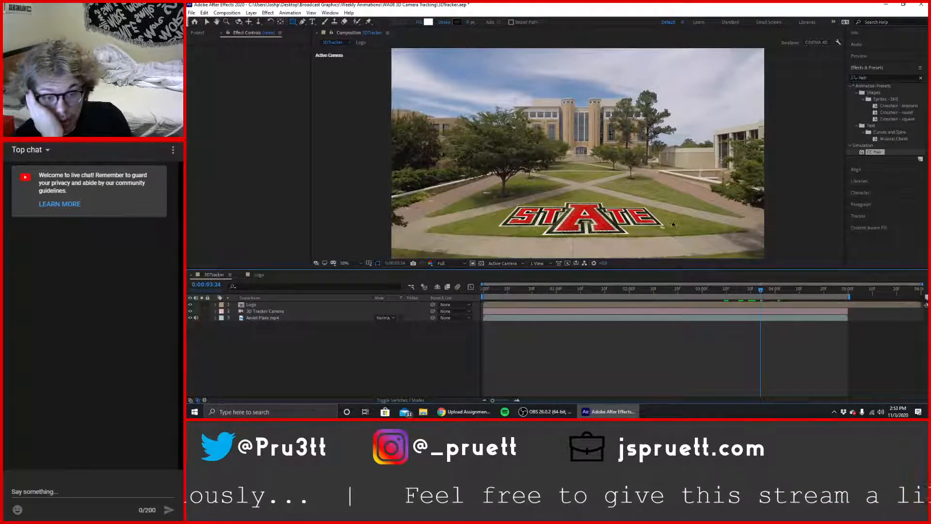
Return to the Logo composition and look up the hex value of the CC Hair color without changing it.
click(257, 275)
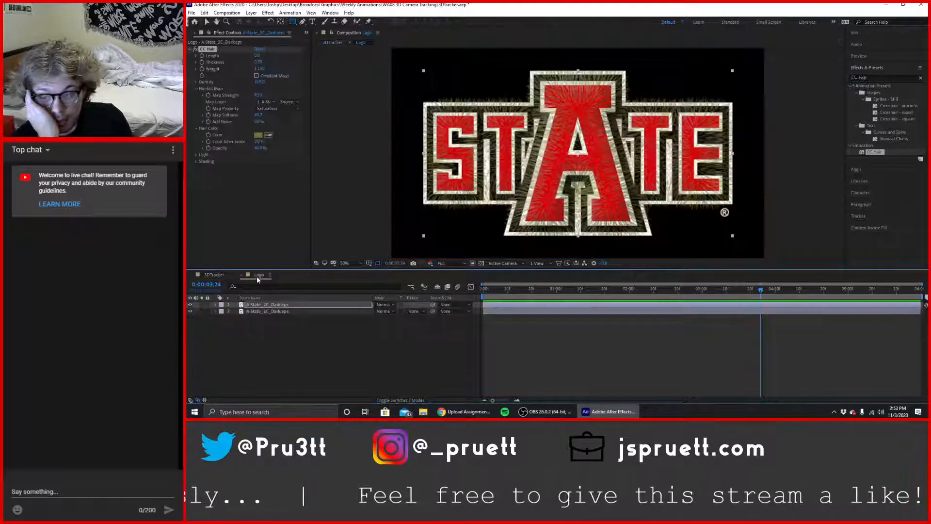
click(256, 135)
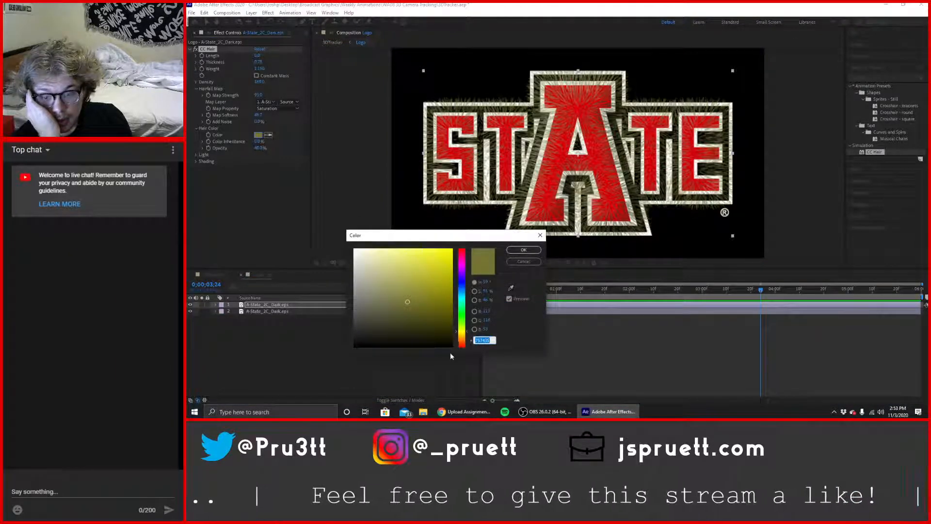
click(524, 262)
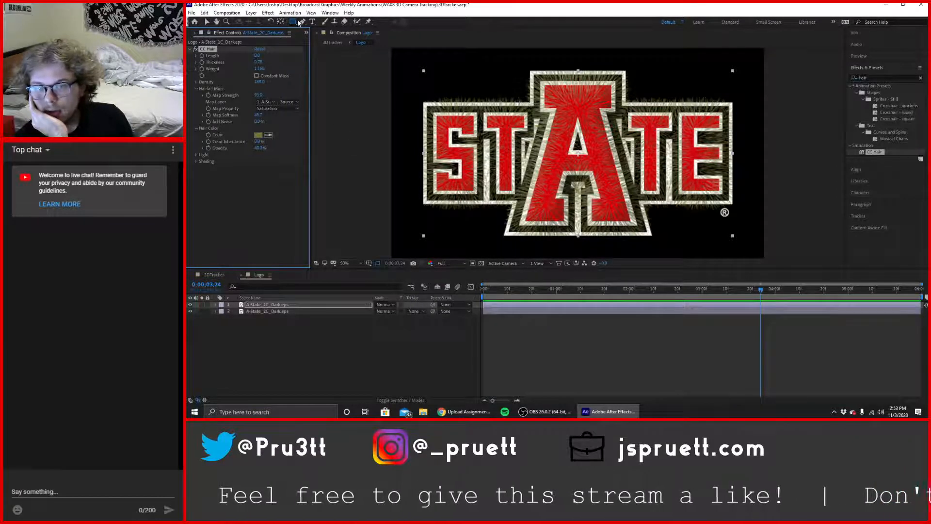
Duplicate the lower A-State logo layer in the Logo composition.
click(259, 306)
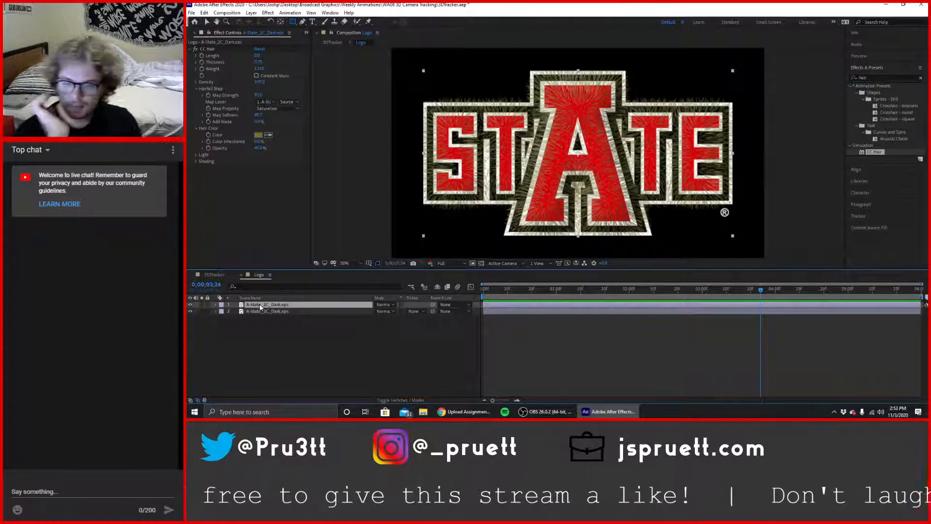
click(265, 312)
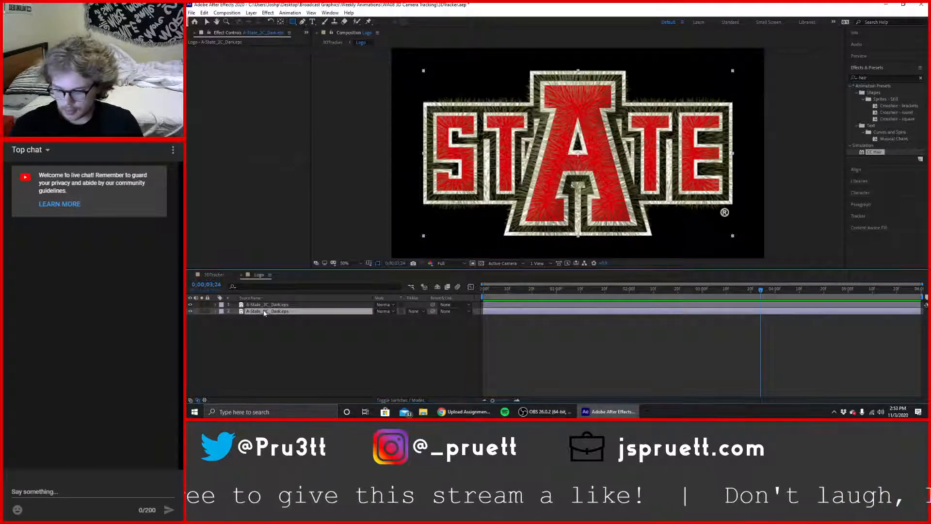
key(ctrl+d)
drag(272, 311, 284, 313)
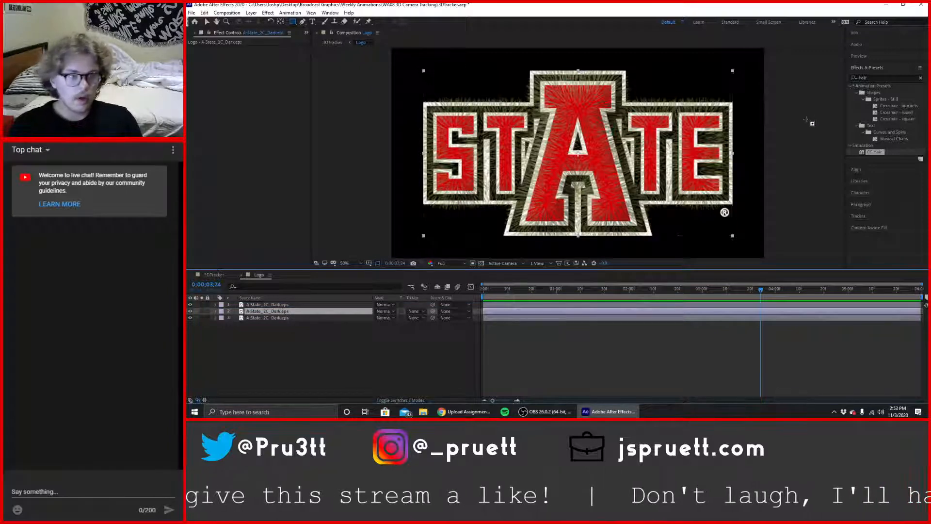
Search the effects for "color overlay", clear the search, and look through the Matte effects category.
click(920, 78)
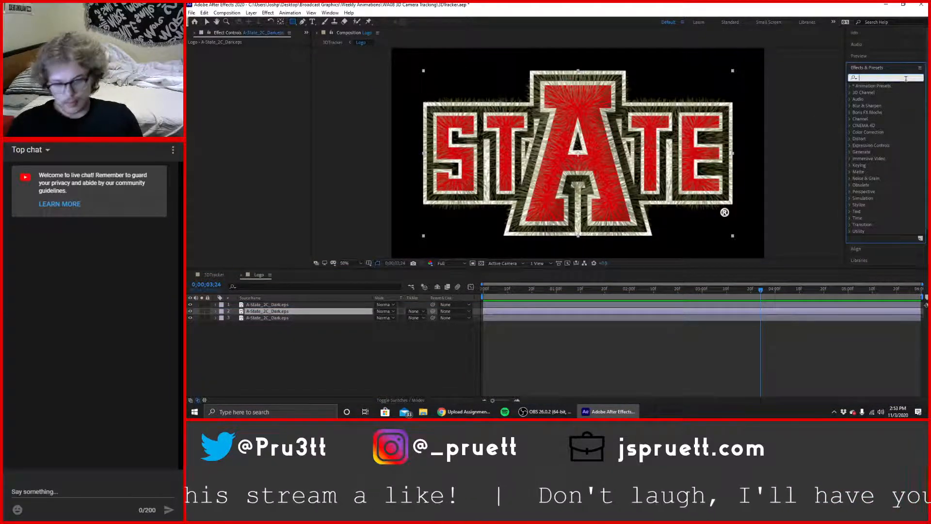
text(color overlay)
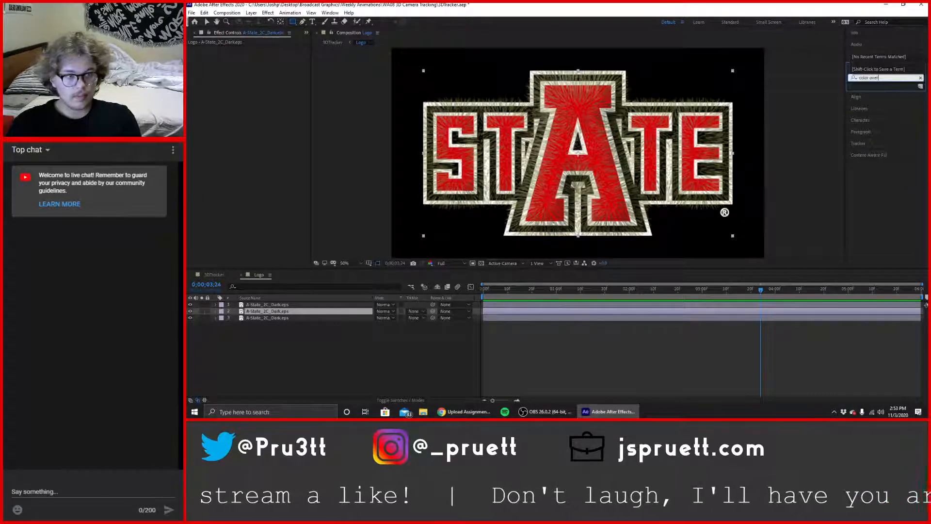
click(921, 78)
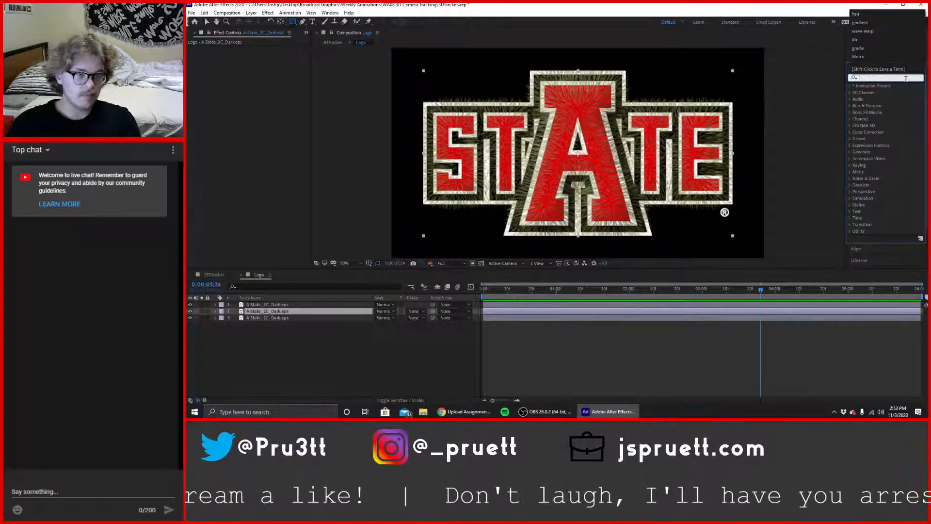
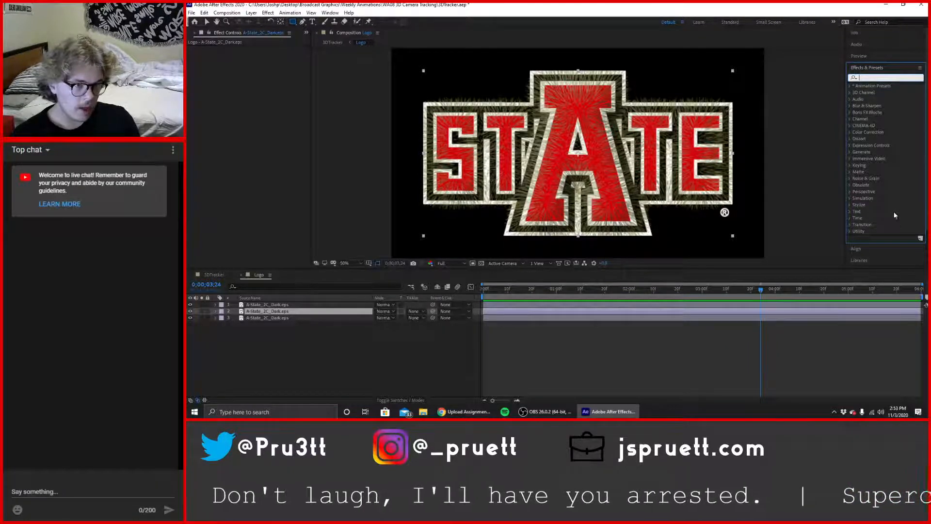
click(850, 172)
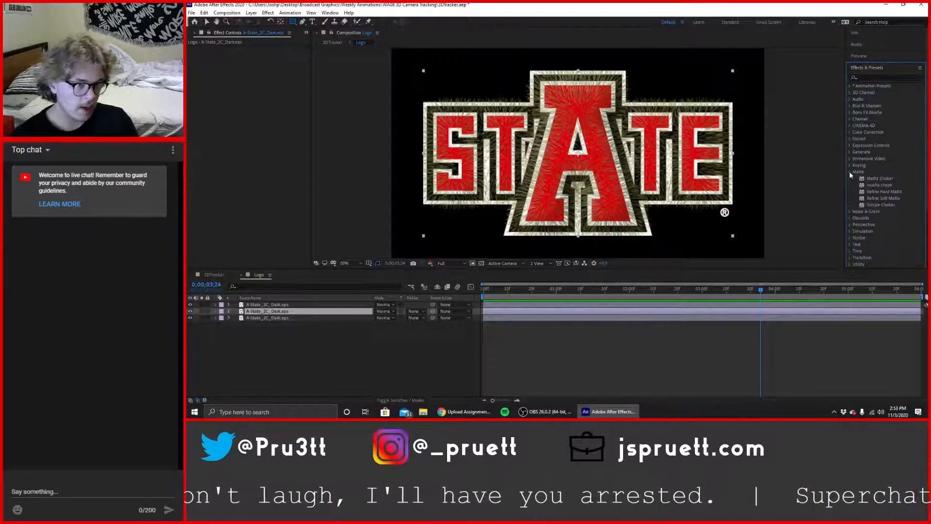
click(849, 171)
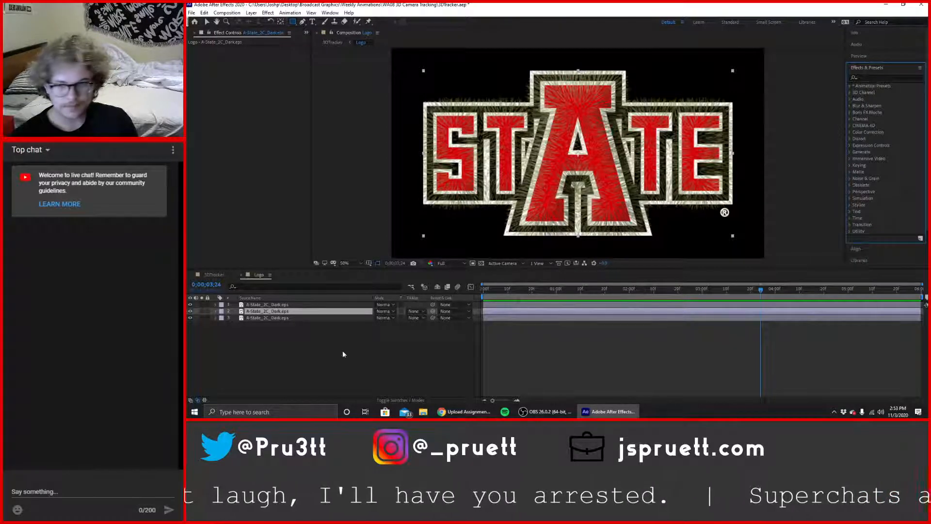
Delete the duplicated middle logo layer.
click(297, 351)
click(323, 311)
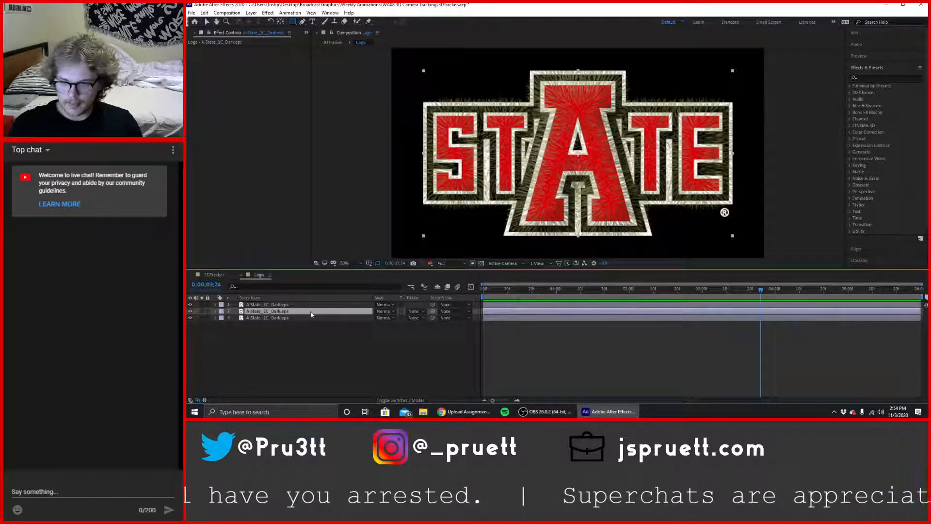
key(Delete)
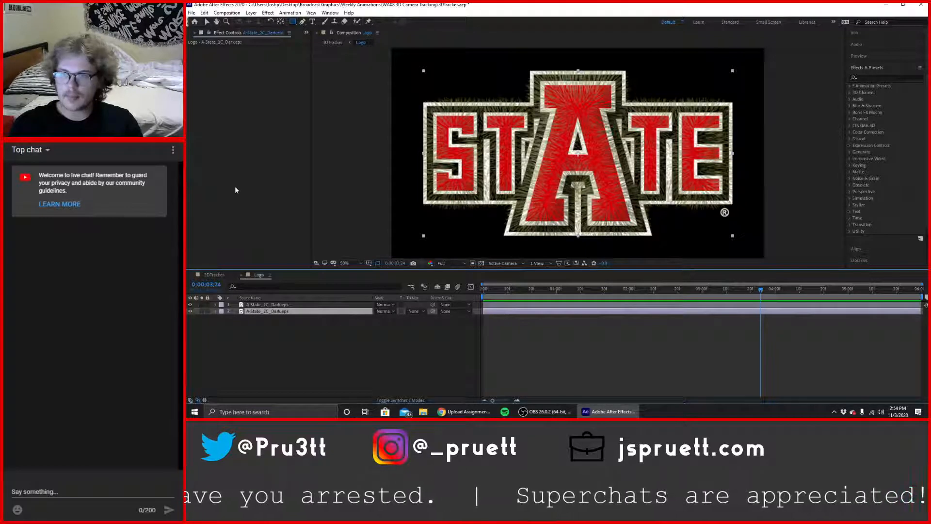
Draw a rectangle shape covering the logo and nearly the whole frame, and set its fill color to 757435.
click(323, 77)
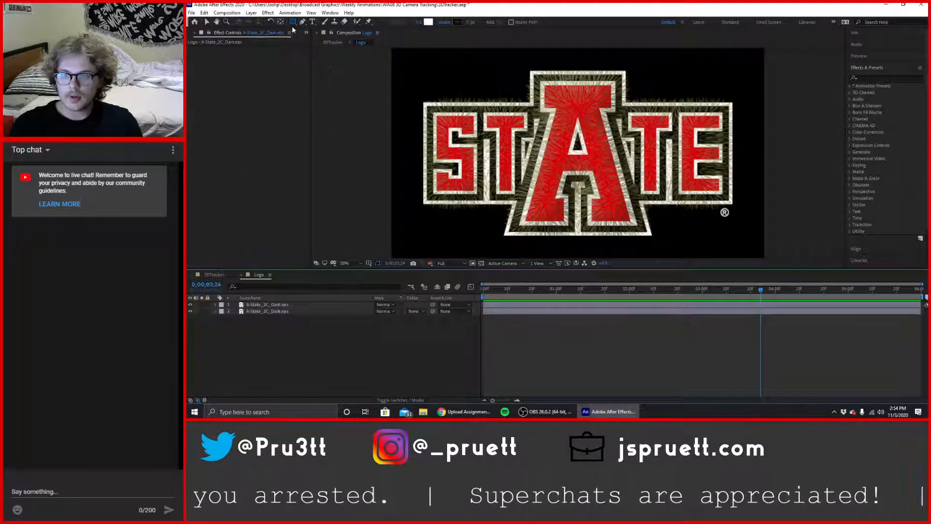
mouse_move(401, 54)
mouse_down()
mouse_move(738, 249)
mouse_move(757, 250)
mouse_up()
click(428, 22)
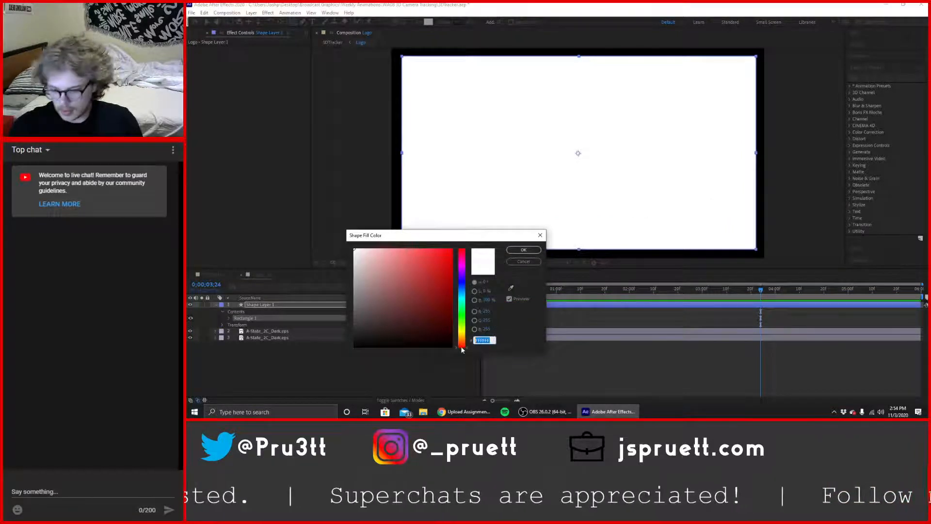
text(7)
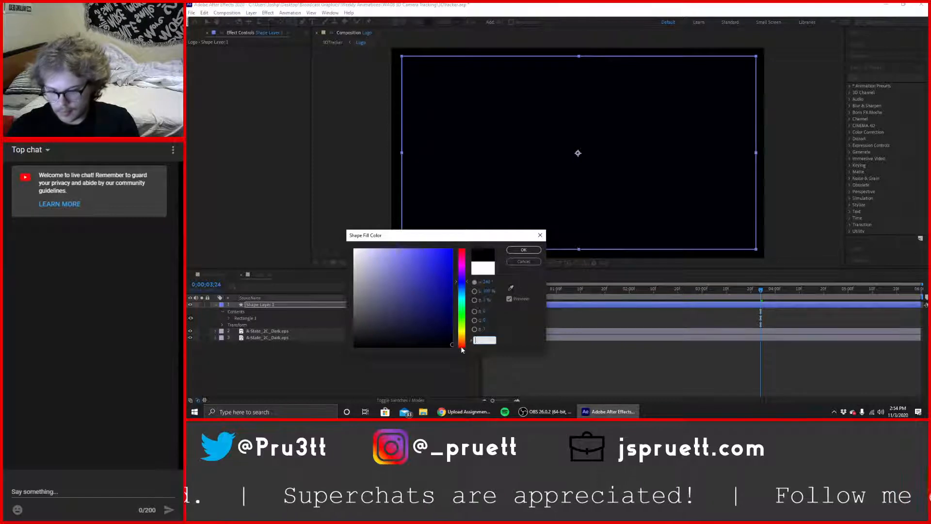
text(57435)
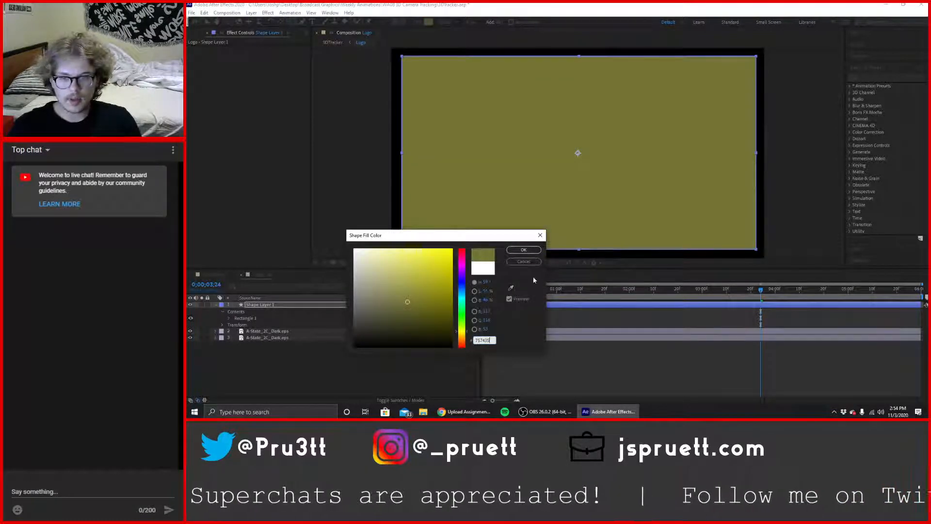
click(532, 252)
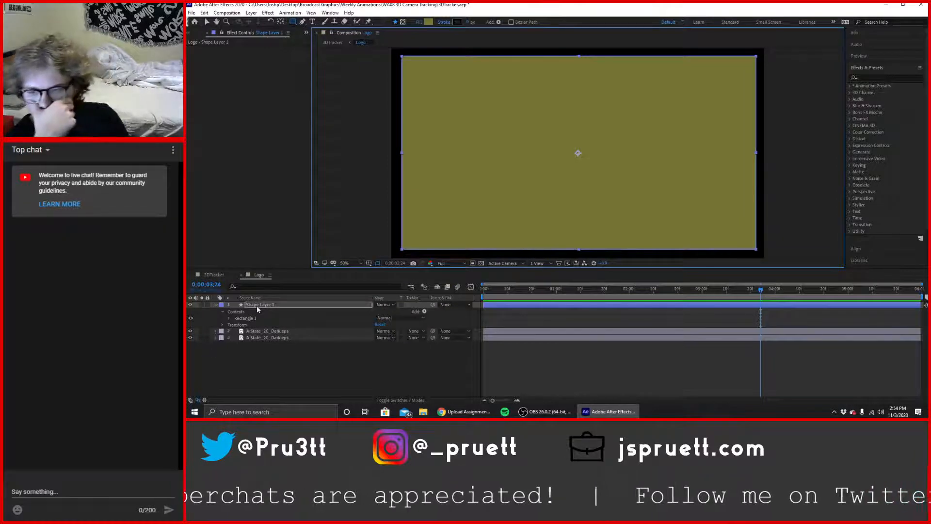
Place the shape layer between the logo layers as the lower logo's Alpha Matte, and hide the upper logo layer.
drag(257, 305, 259, 336)
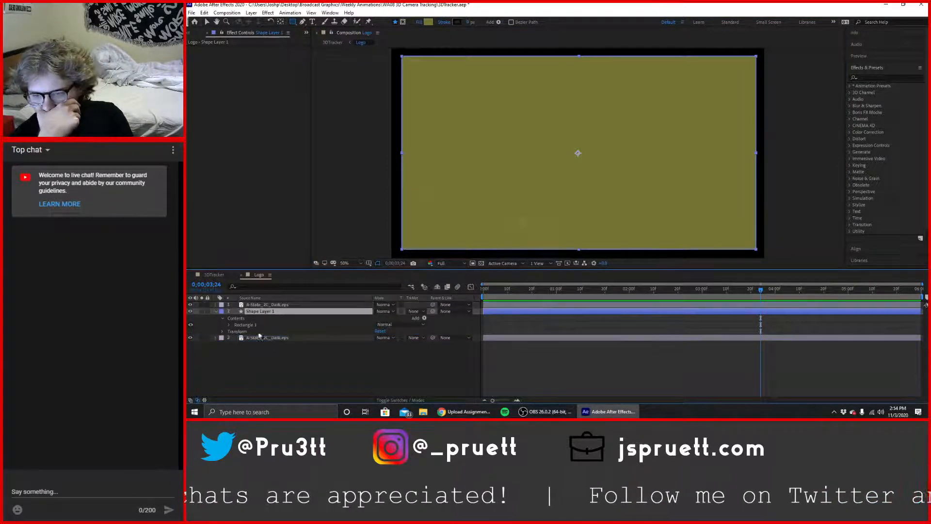
click(215, 312)
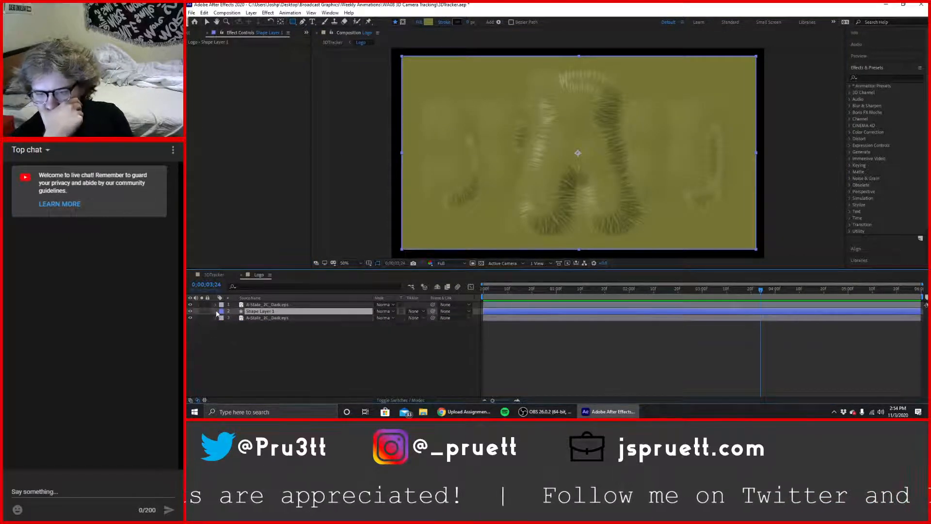
click(411, 318)
click(434, 338)
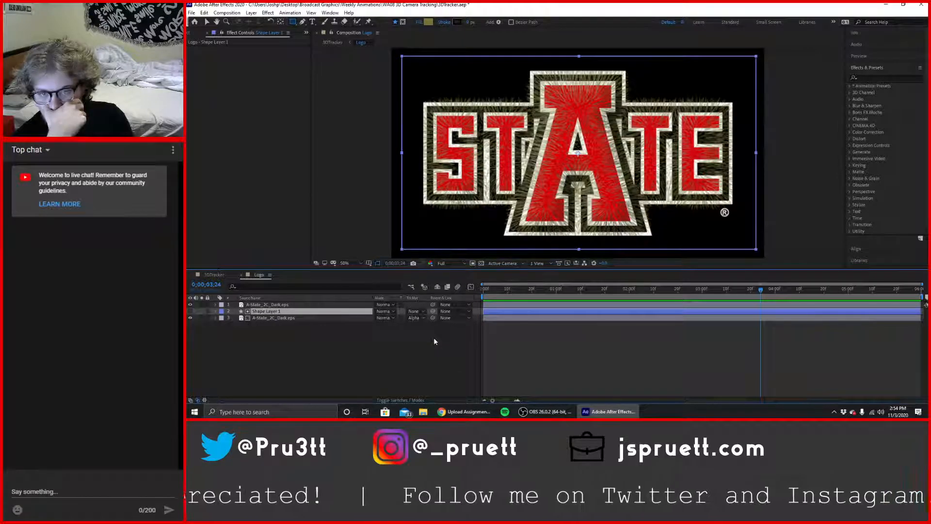
click(191, 304)
click(190, 306)
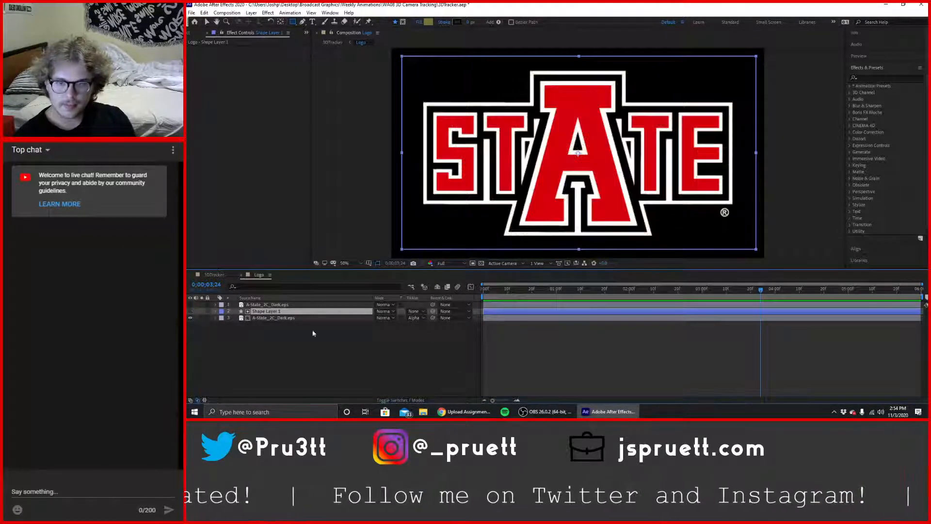
Try the Alpha Inverted and Luma mattes on the lower logo layer, and set it back to No Track Matte.
click(417, 318)
click(444, 346)
click(416, 317)
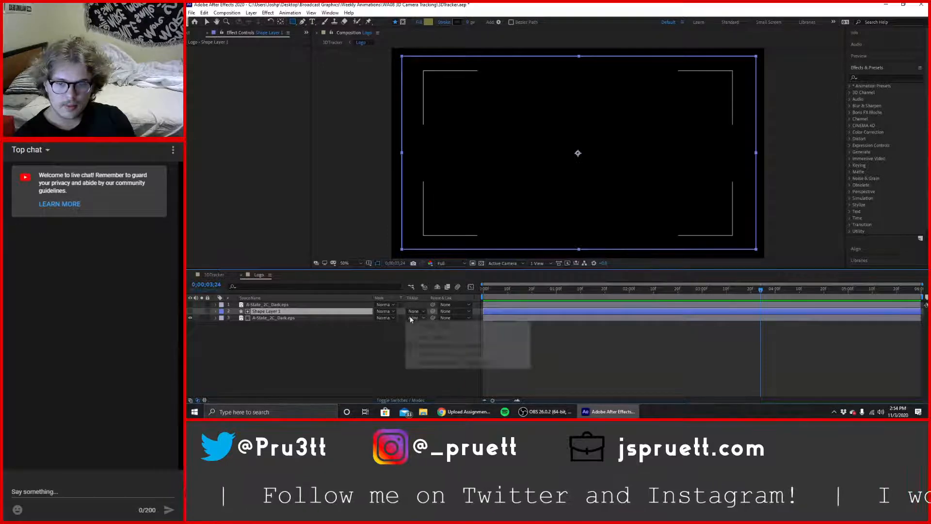
click(430, 357)
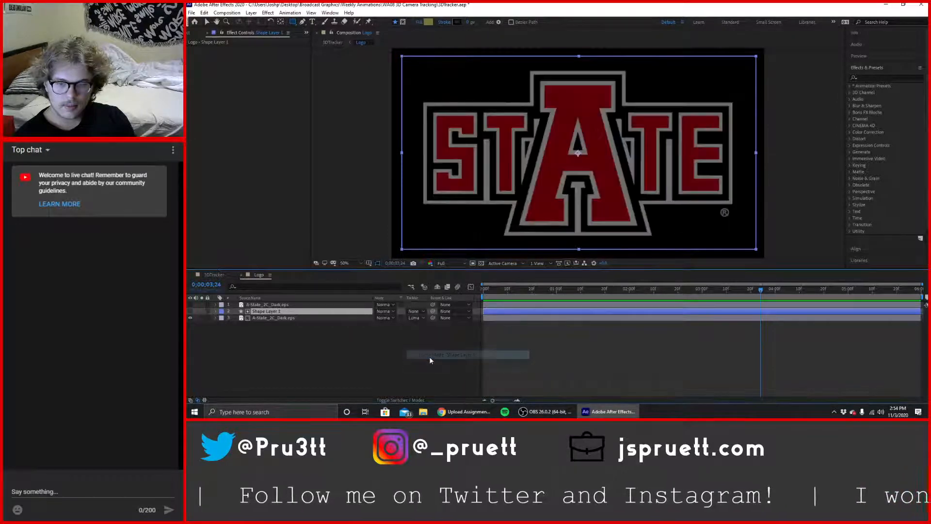
click(415, 318)
click(413, 326)
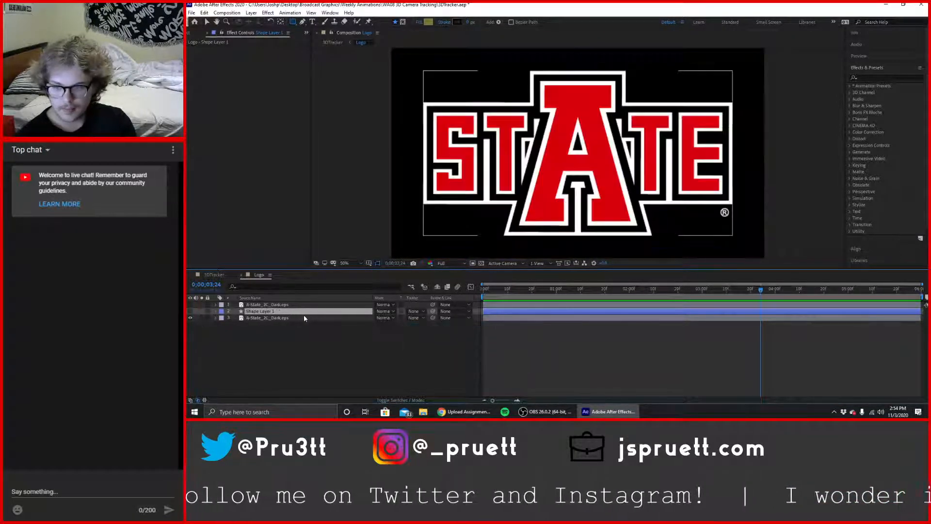
Move the shape layer below the lower logo layer and set its track matte to Alpha Matte.
drag(303, 315, 304, 320)
click(416, 317)
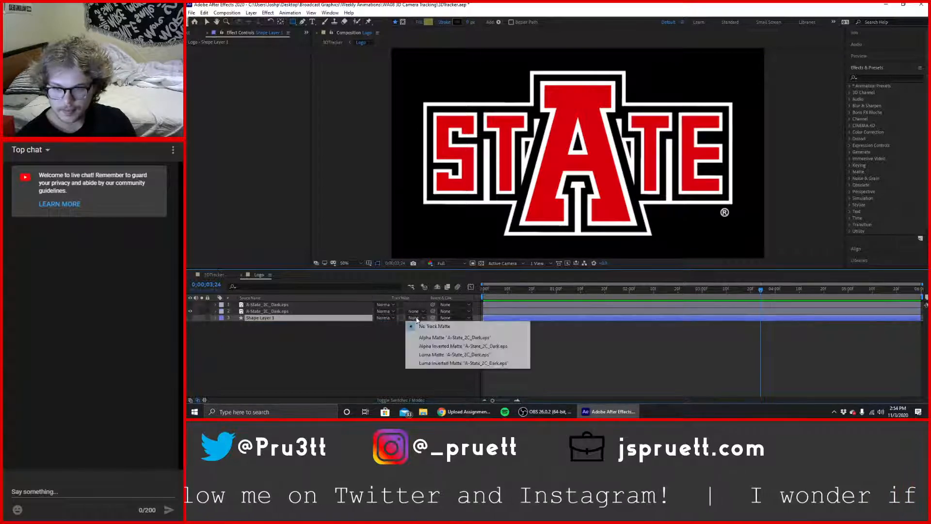
click(434, 337)
Try the Alpha Inverted, Luma, Luma Inverted and Alpha mattes on the shape layer, and remove its track matte.
click(416, 318)
click(439, 346)
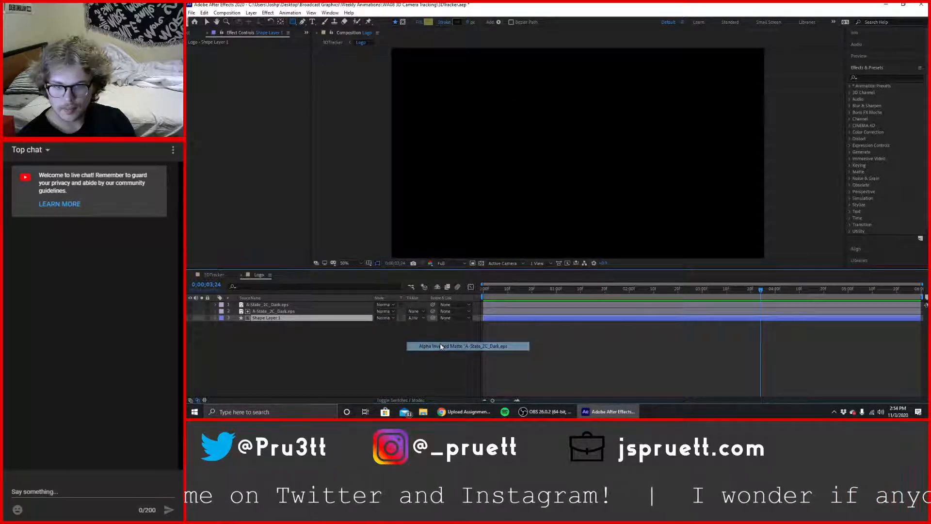
click(416, 318)
click(434, 355)
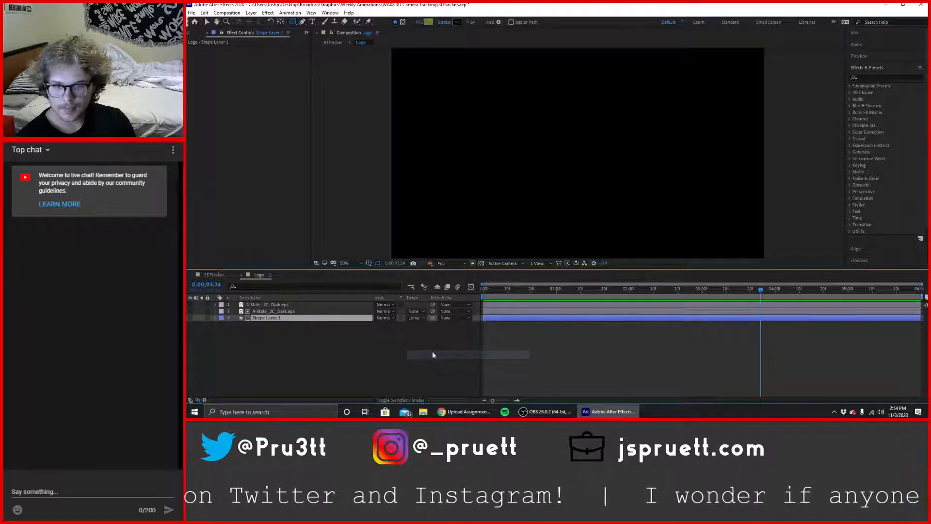
click(416, 318)
click(444, 363)
click(411, 319)
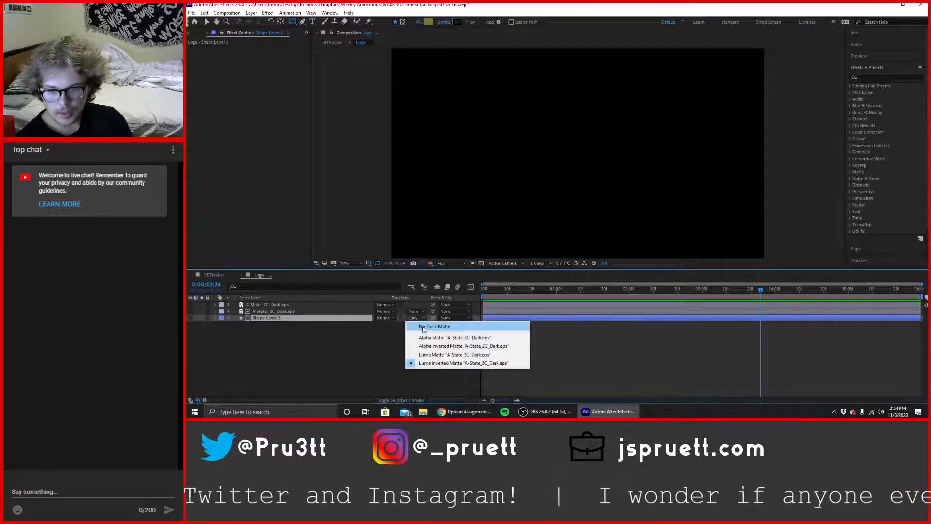
click(431, 338)
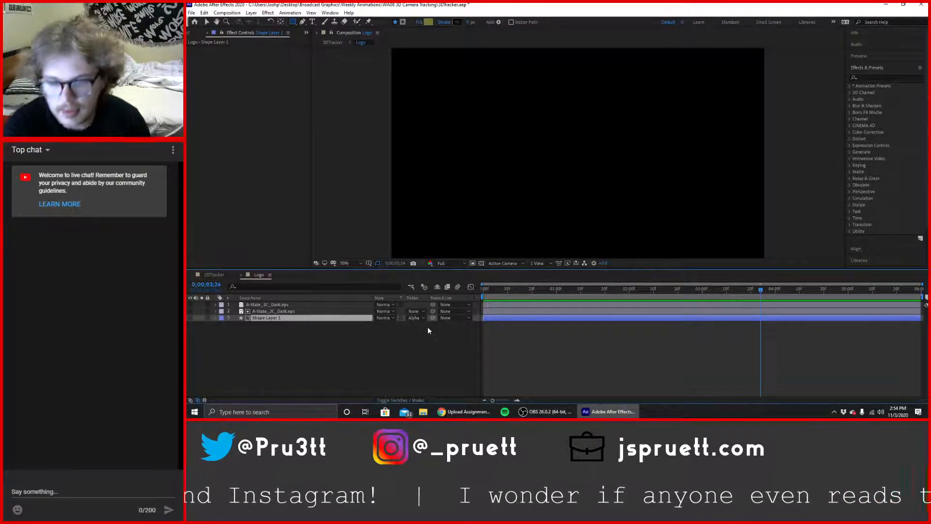
click(424, 324)
click(422, 321)
click(416, 323)
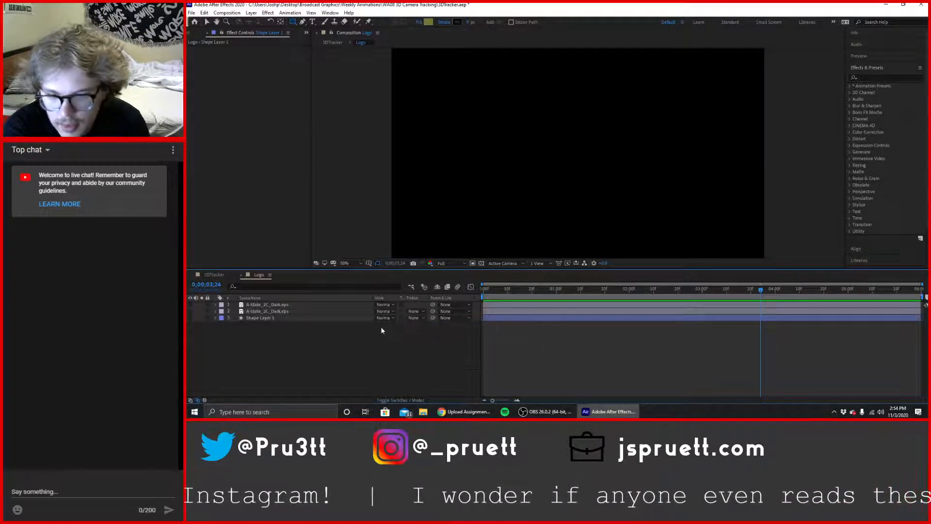
Make the lower logo and shape layers visible, and apply the logo as the shape layer's Alpha Matte.
click(190, 311)
click(190, 318)
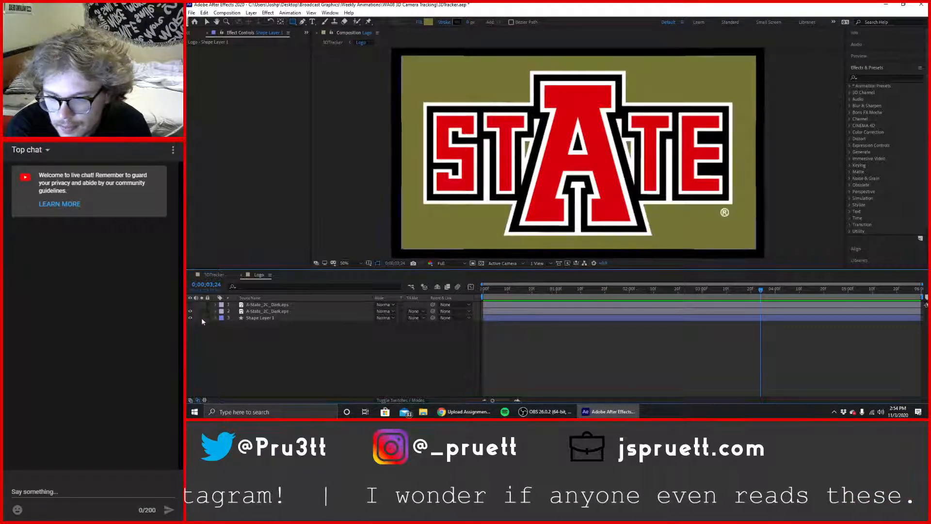
click(415, 317)
click(426, 337)
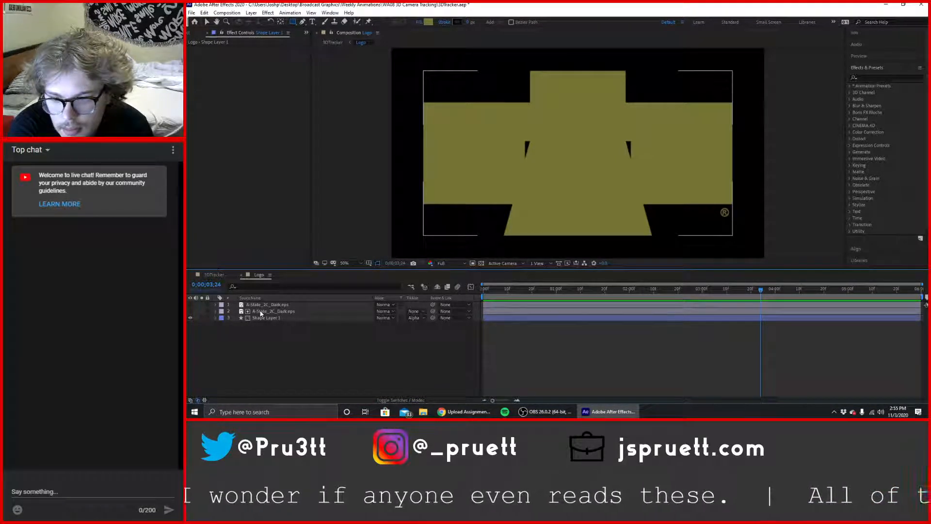
click(261, 312)
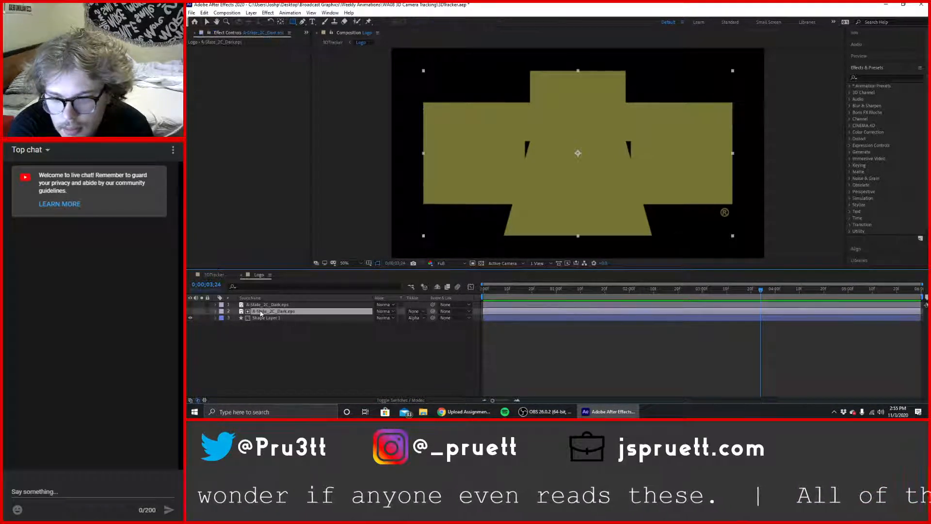
Duplicate the logo layer that serves as the matte, place the copy below the shape layer, and make it visible.
click(190, 312)
click(189, 312)
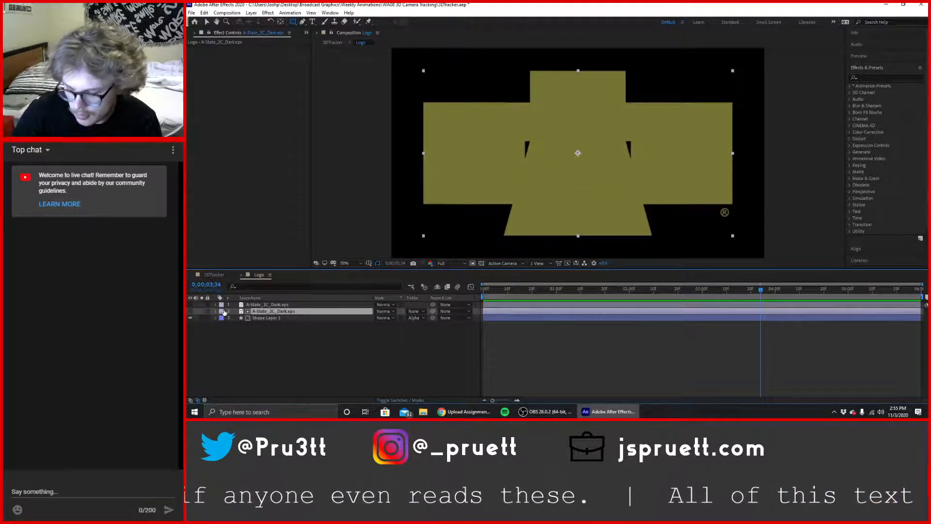
key(ctrl+d)
drag(254, 313, 261, 338)
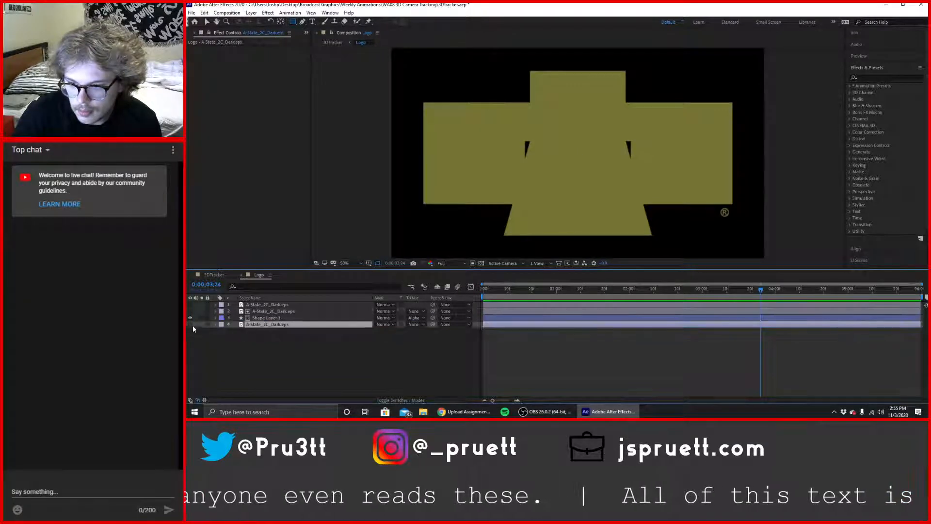
click(190, 324)
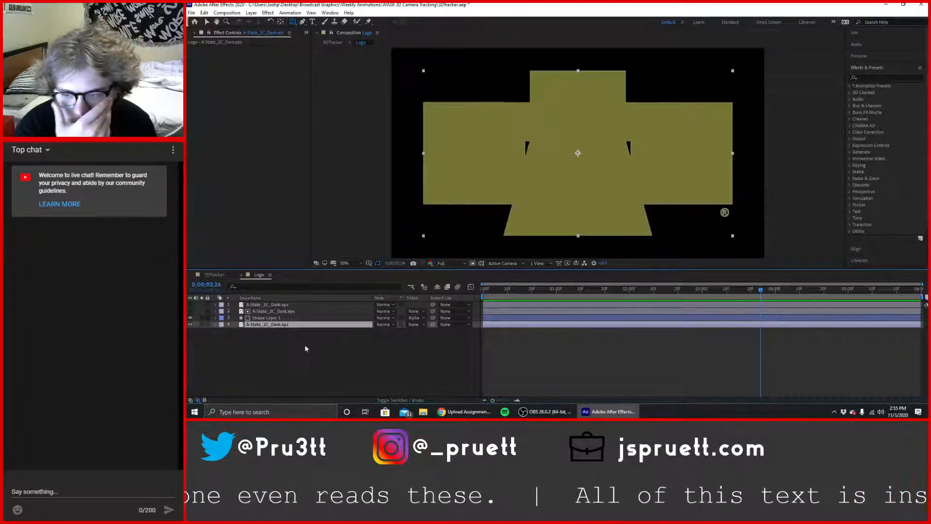
Lower the grass-colored shape layer's opacity so the logo beneath shows through, and check it in the 3DTracker composition.
click(275, 317)
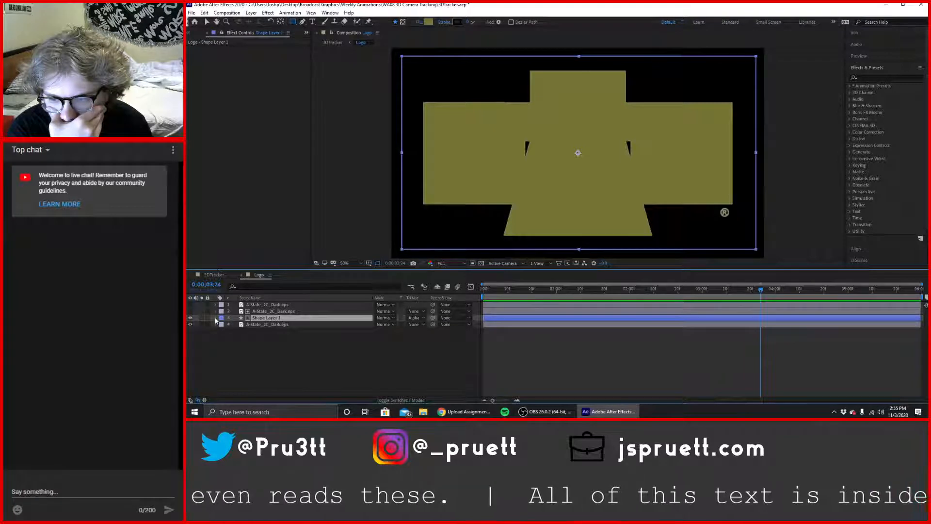
click(216, 318)
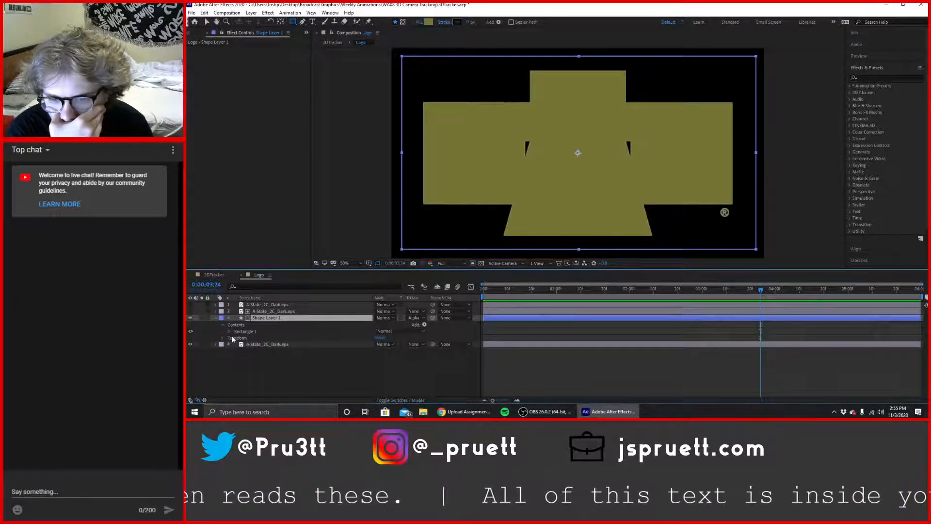
click(223, 338)
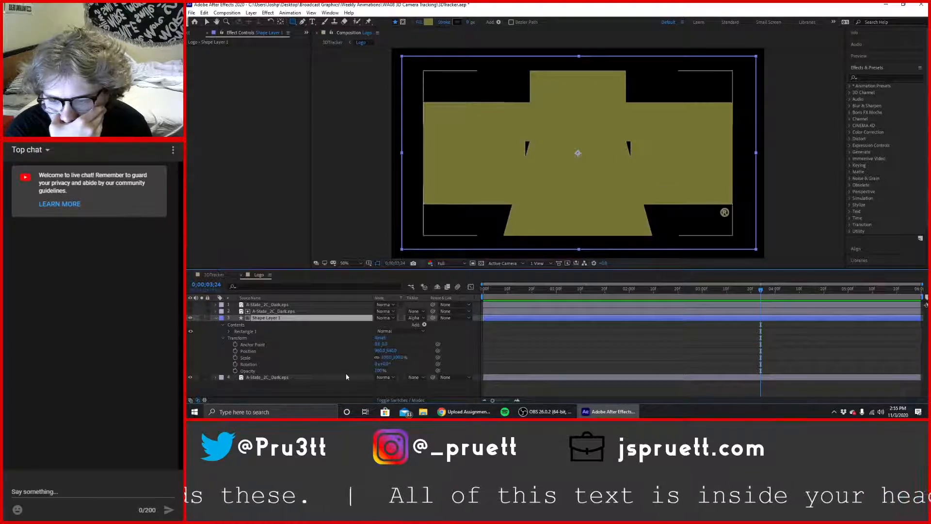
drag(380, 371, 356, 373)
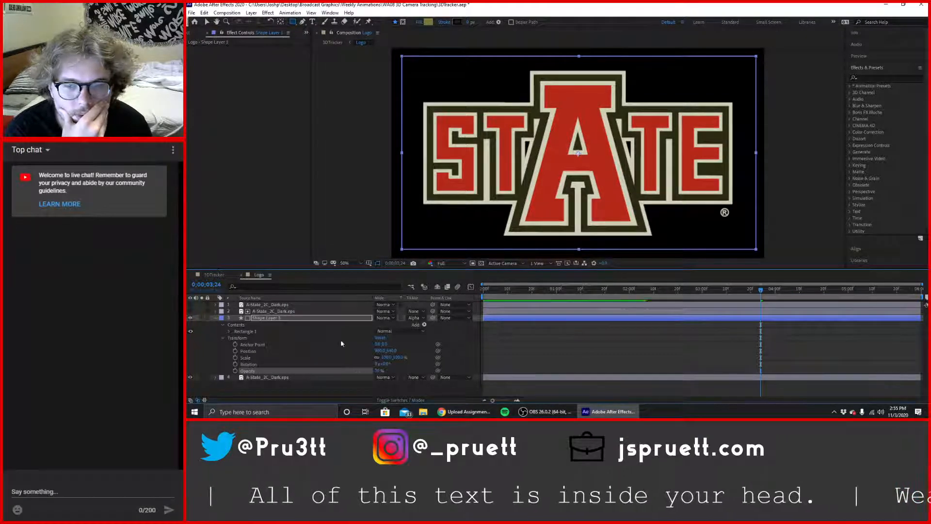
click(209, 275)
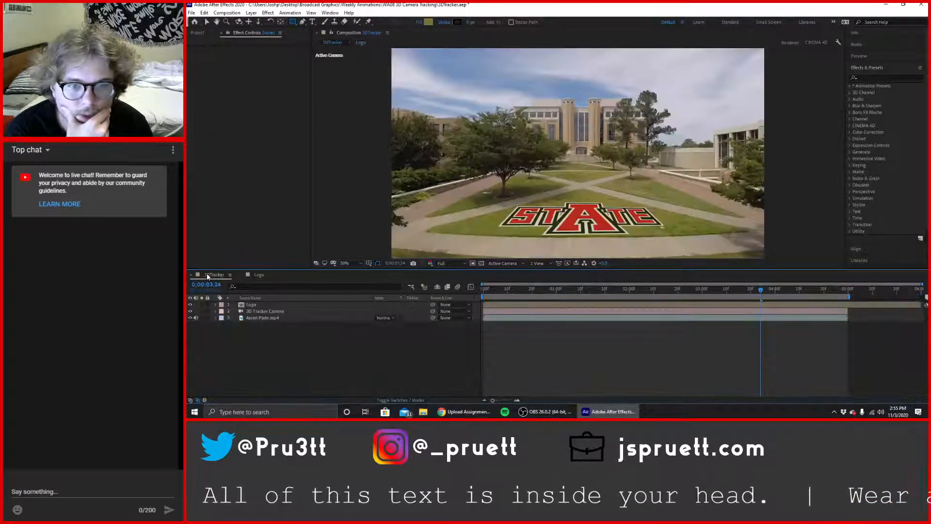
Make the CC Hair logo layer in the Logo composition visible and check the blend on the lawn in 3DTracker.
click(258, 275)
click(190, 305)
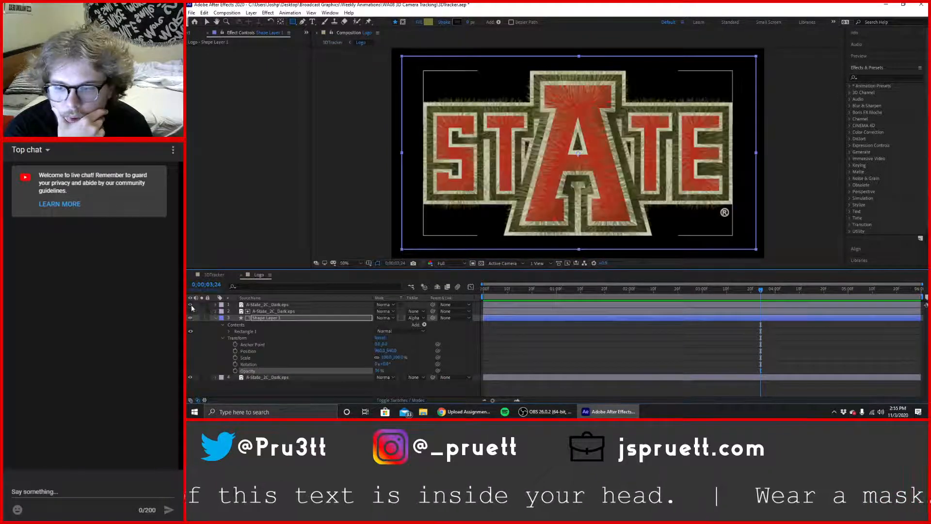
click(213, 274)
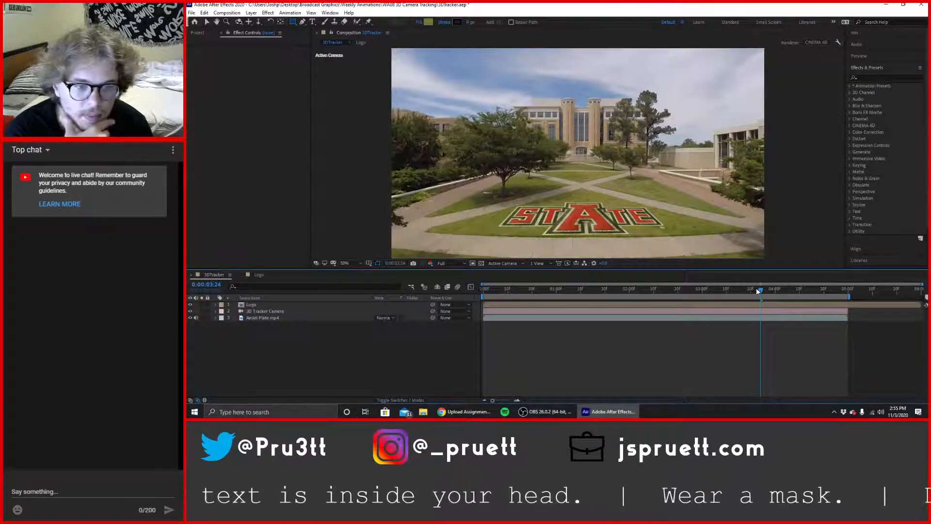
mouse_move(758, 290)
mouse_down()
mouse_move(743, 290)
mouse_move(761, 290)
mouse_up()
Reduce the CC Hair opacity and thickness on the top logo layer, and preview the result on the footage.
click(266, 274)
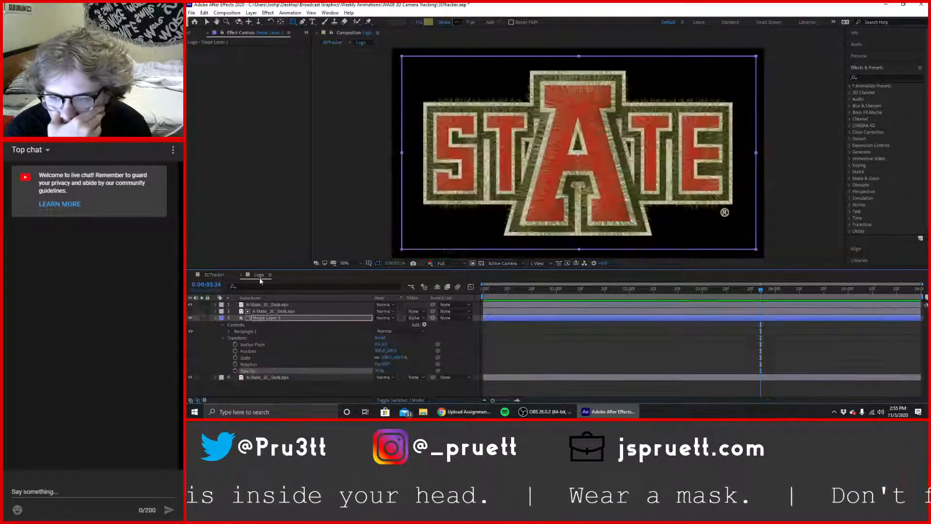
click(215, 305)
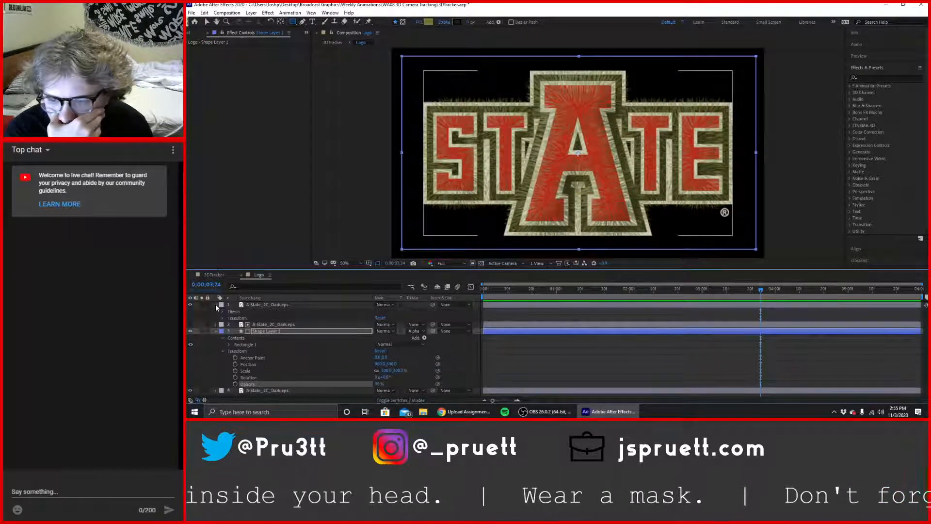
click(227, 306)
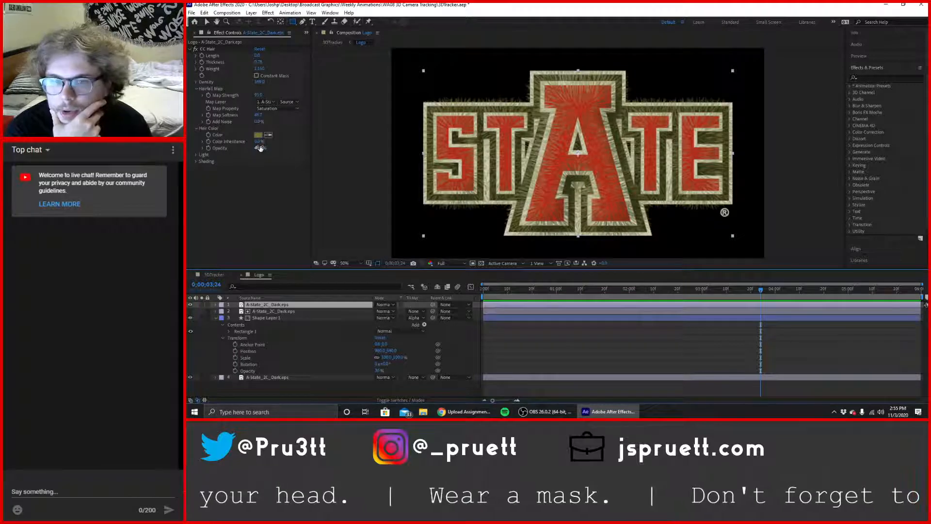
drag(260, 148, 257, 149)
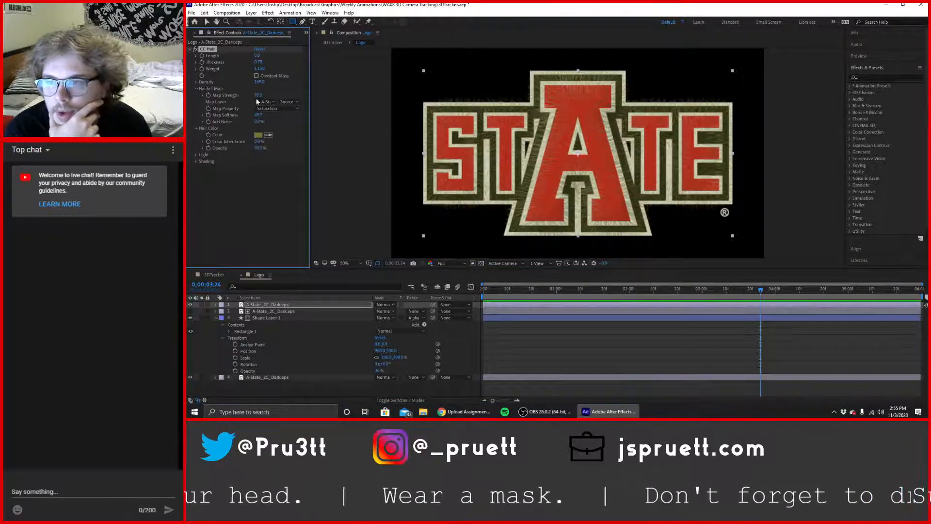
drag(259, 61, 246, 63)
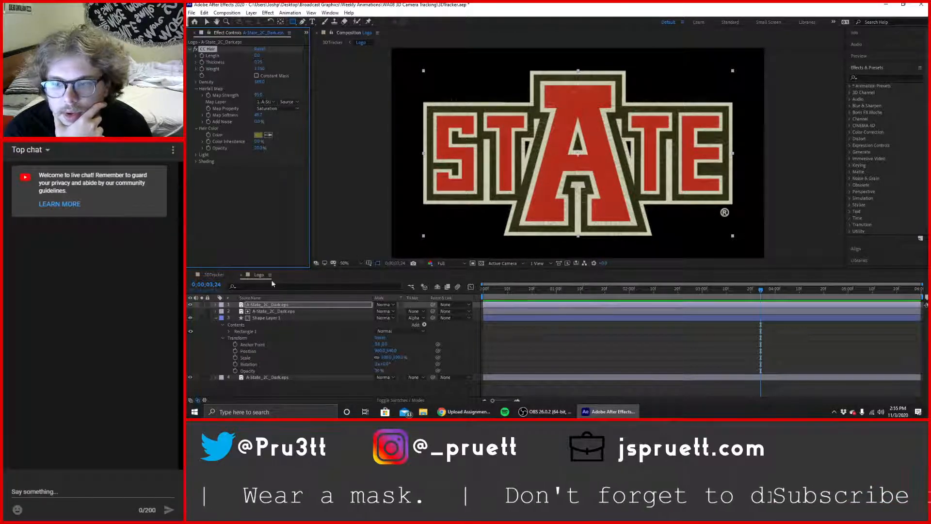
click(213, 275)
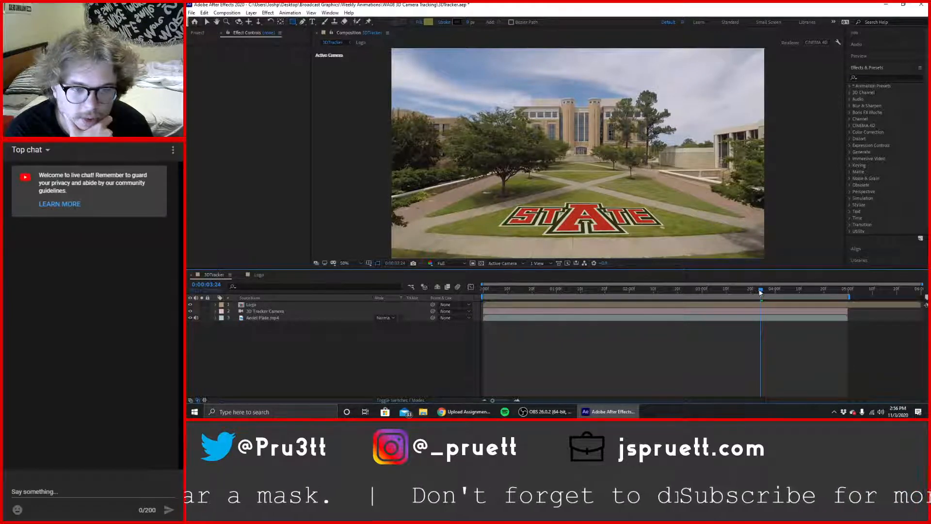
drag(761, 290, 731, 289)
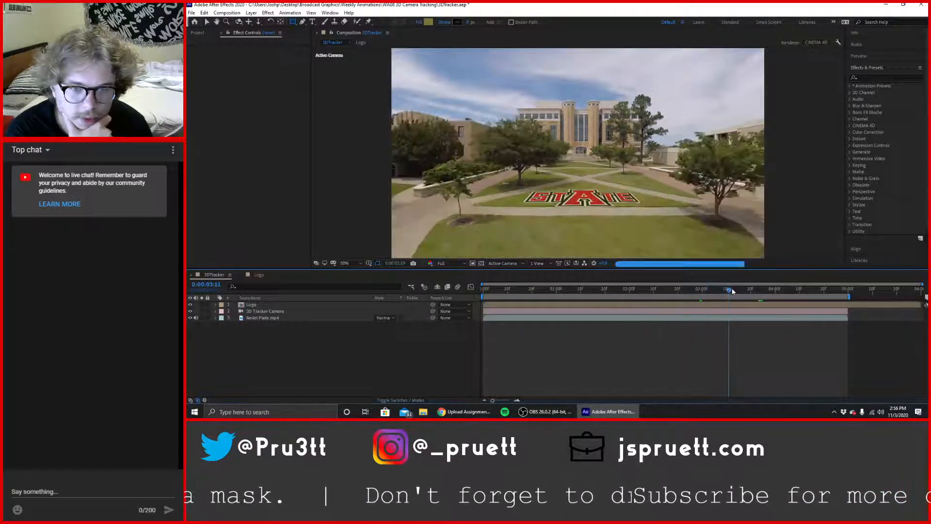
Lower the CC Hair density, increase its thickness and opacity slightly, and scrub the 3DTracker footage to check the texture.
click(257, 274)
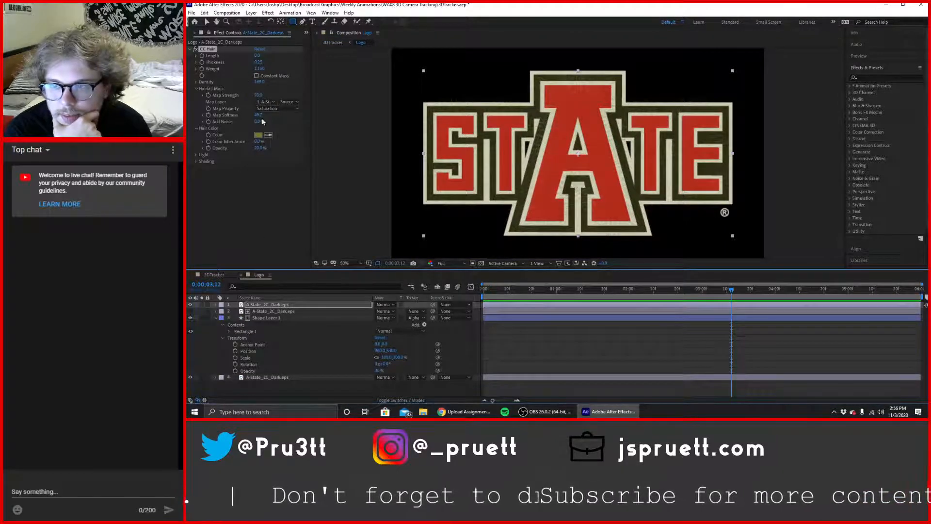
drag(259, 82, 265, 70)
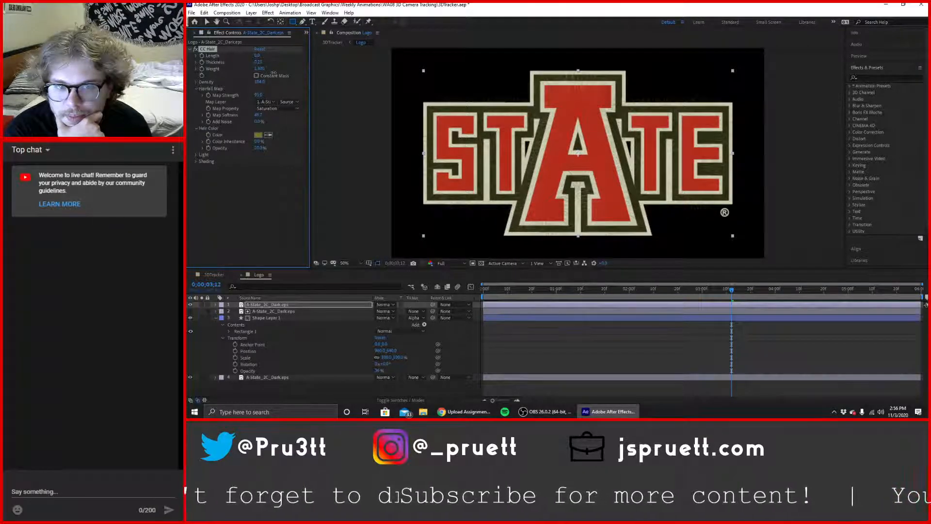
drag(283, 79, 285, 79)
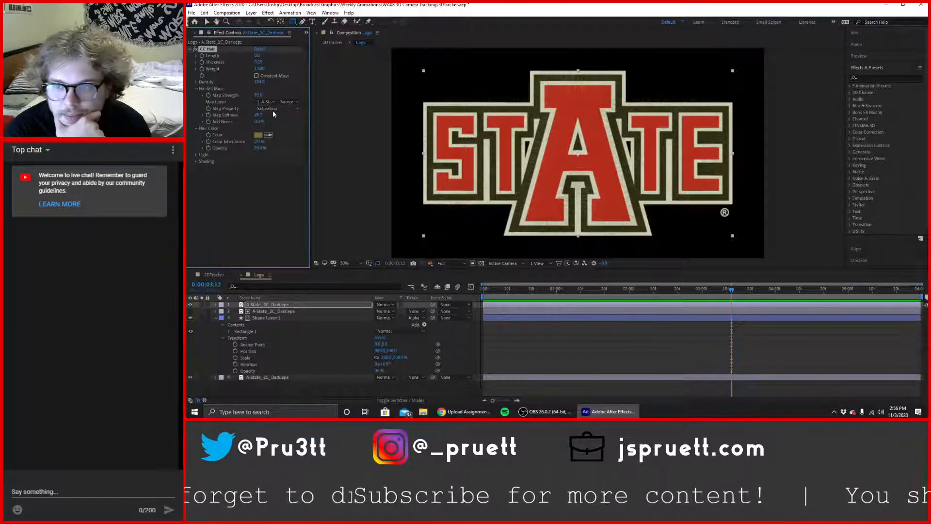
drag(260, 151, 267, 150)
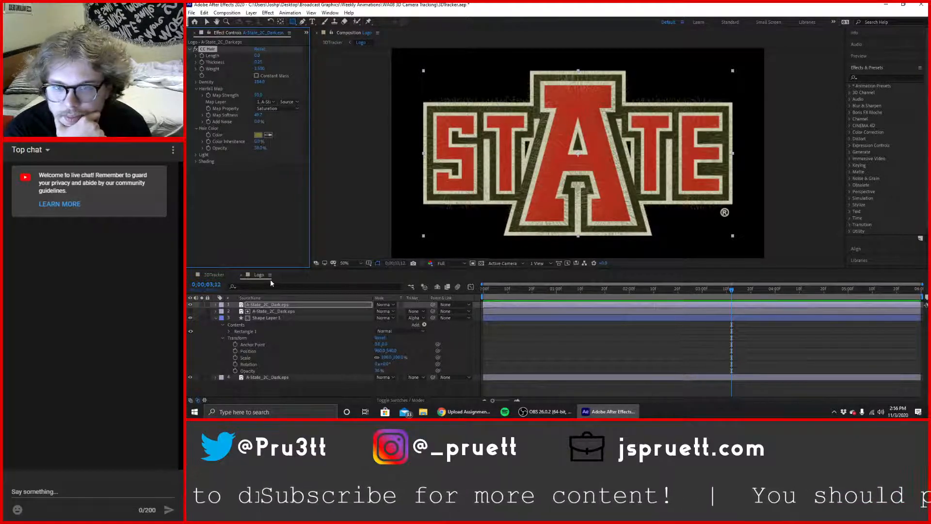
click(215, 275)
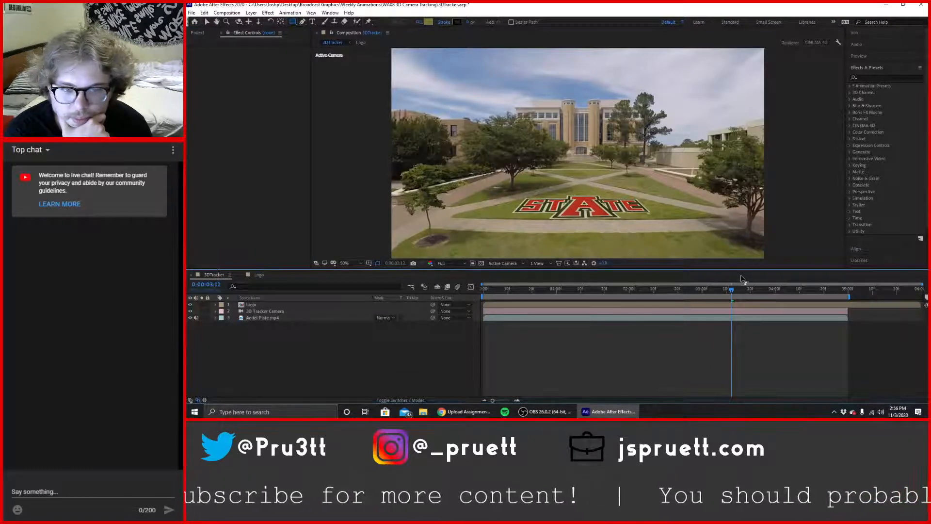
drag(735, 291, 773, 304)
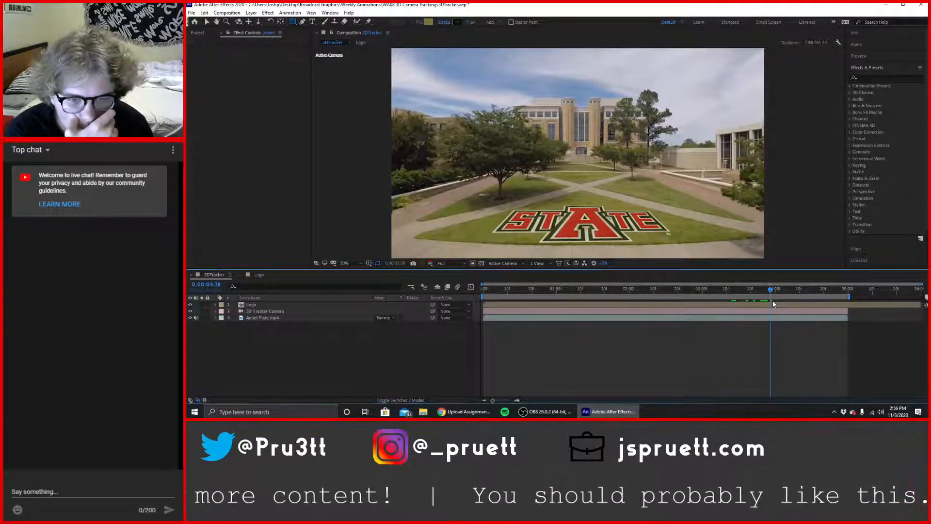
Raise the CC Hair opacity and set the shape layer's opacity a little over 40%, checking the result in 3DTracker.
click(260, 275)
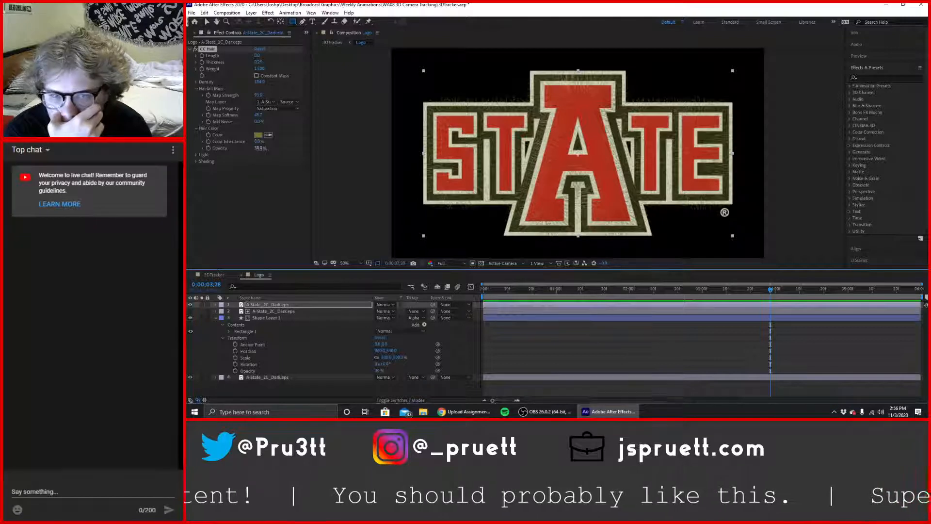
drag(259, 149, 268, 150)
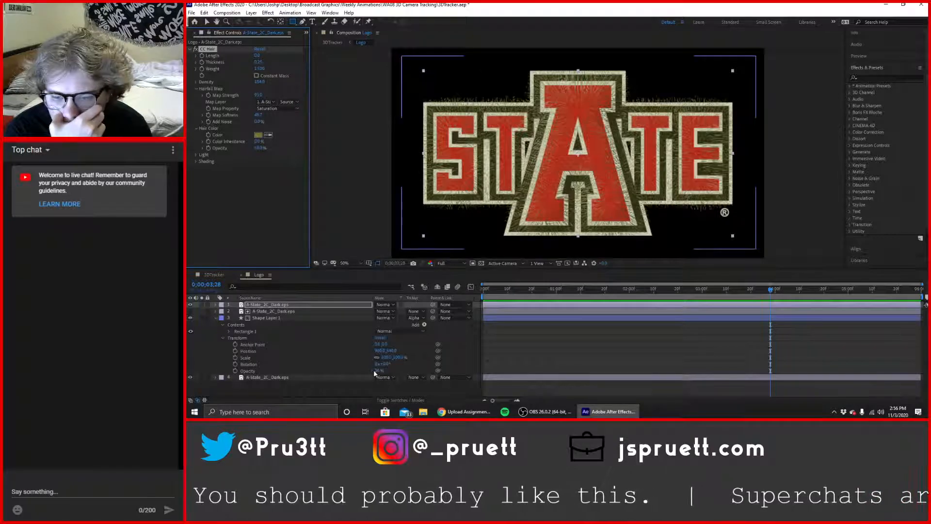
drag(378, 371, 381, 370)
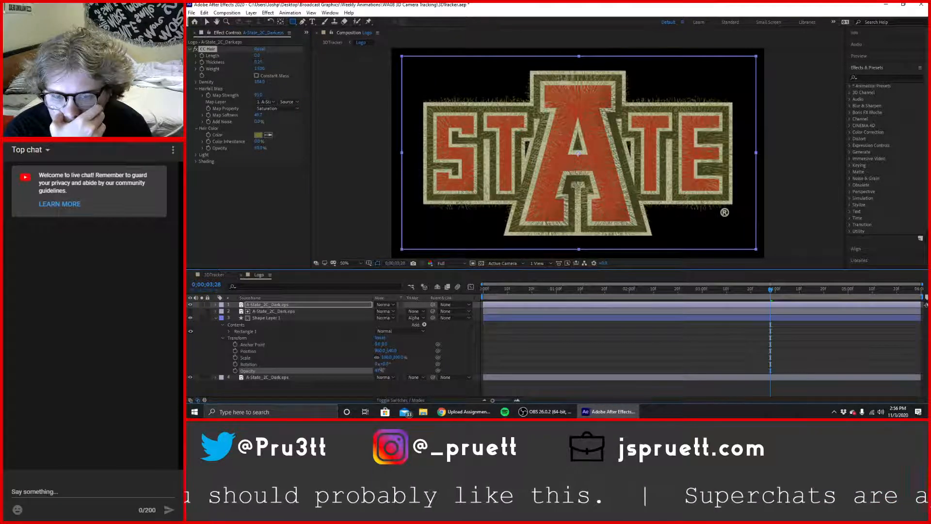
click(221, 275)
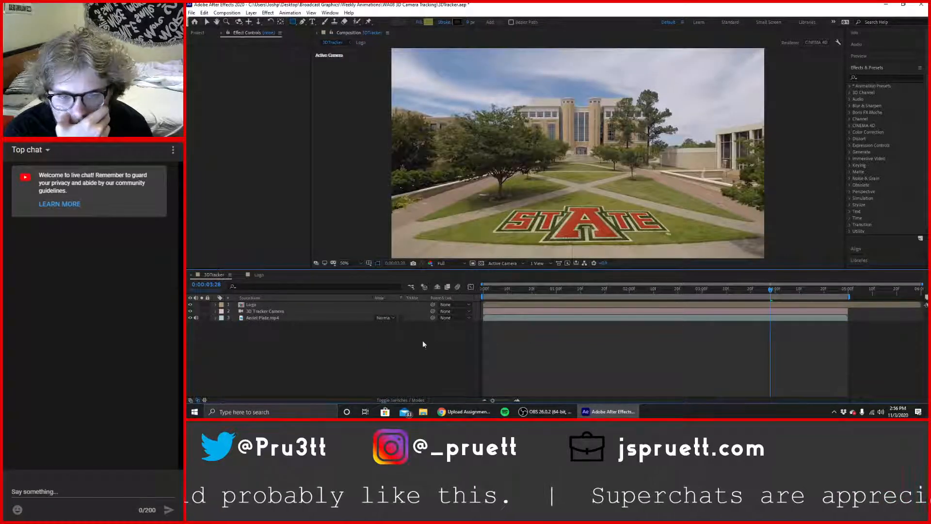
drag(772, 293, 768, 294)
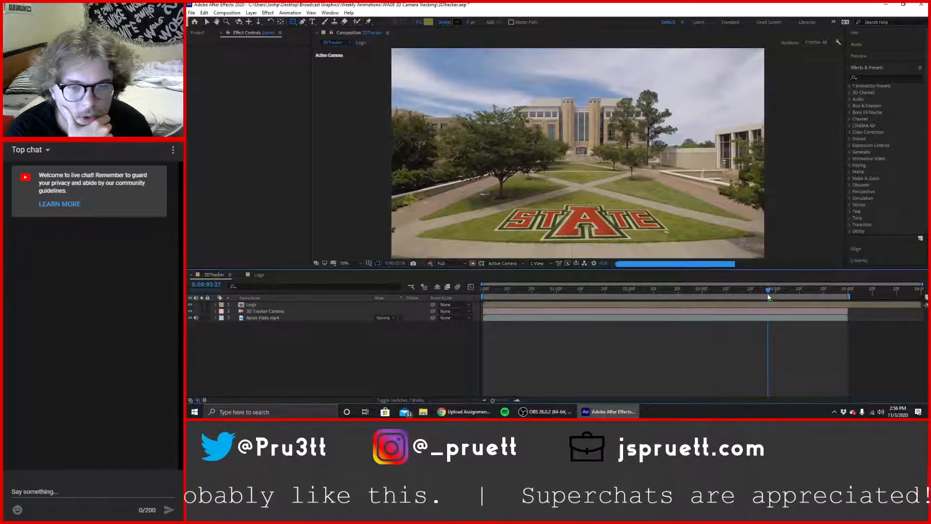
Lower the top logo layer's CC Hair opacity to about 37% and review the logo on the tracked footage.
click(255, 274)
click(267, 304)
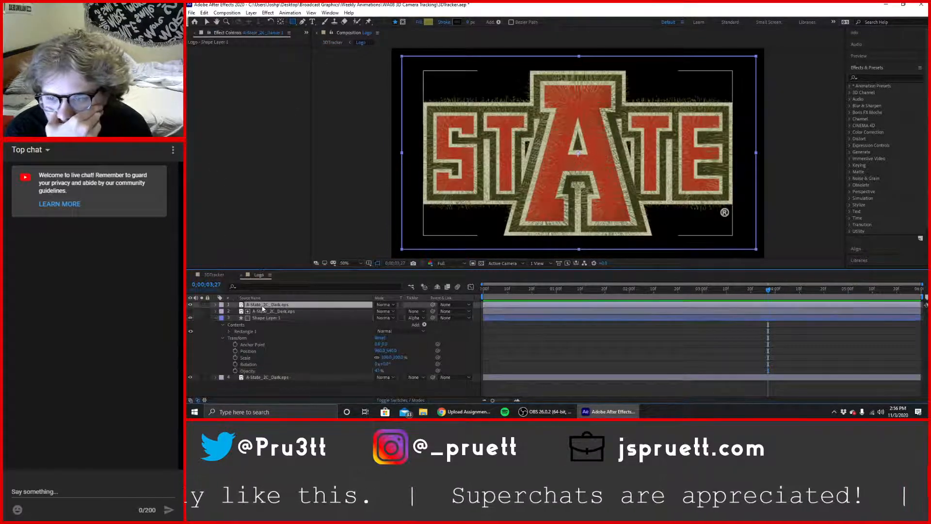
drag(259, 149, 248, 149)
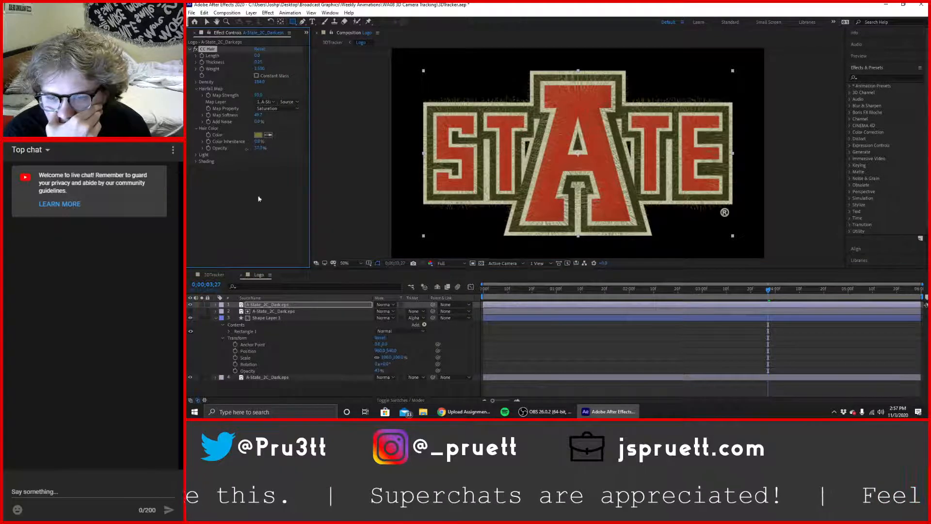
click(213, 275)
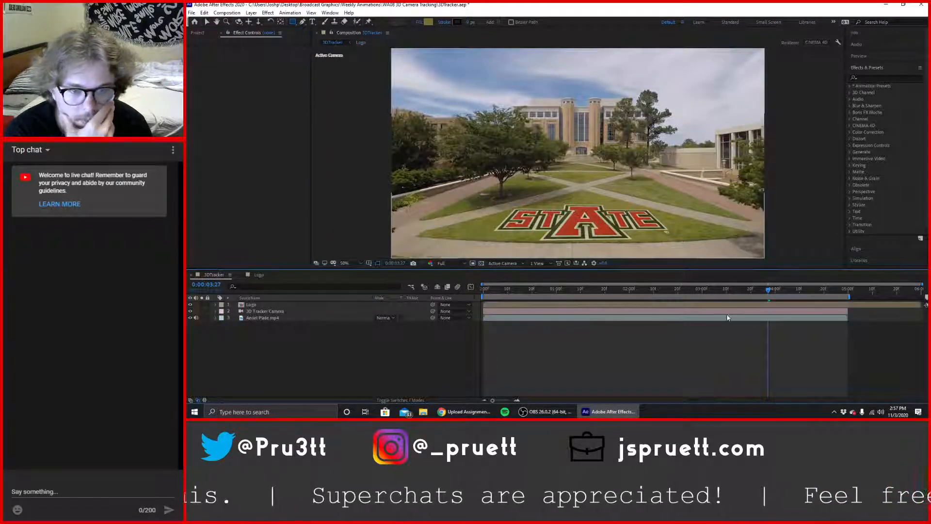
mouse_move(768, 290)
mouse_down()
mouse_move(755, 293)
mouse_move(763, 293)
mouse_up()
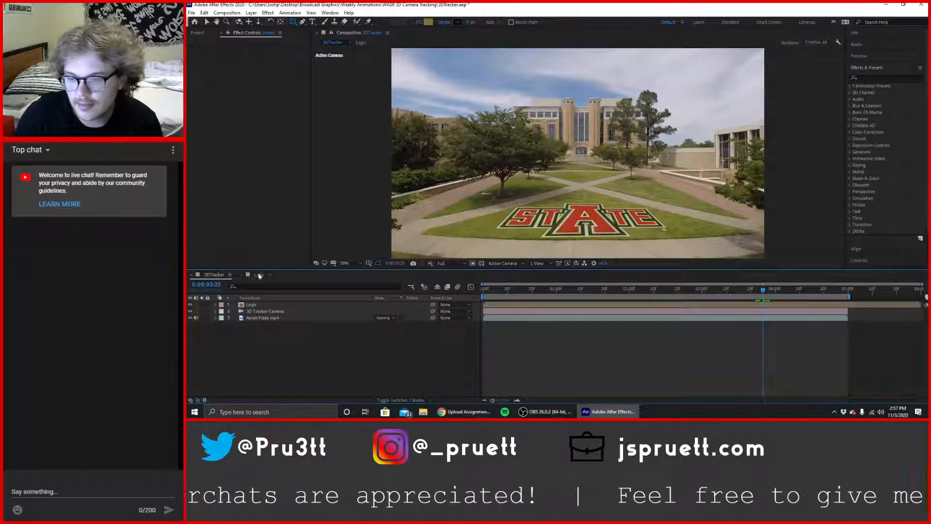
Collapse the shape layer's properties in the Logo composition, and go to the first frame of the 3DTracker composition.
double_click(251, 304)
click(211, 318)
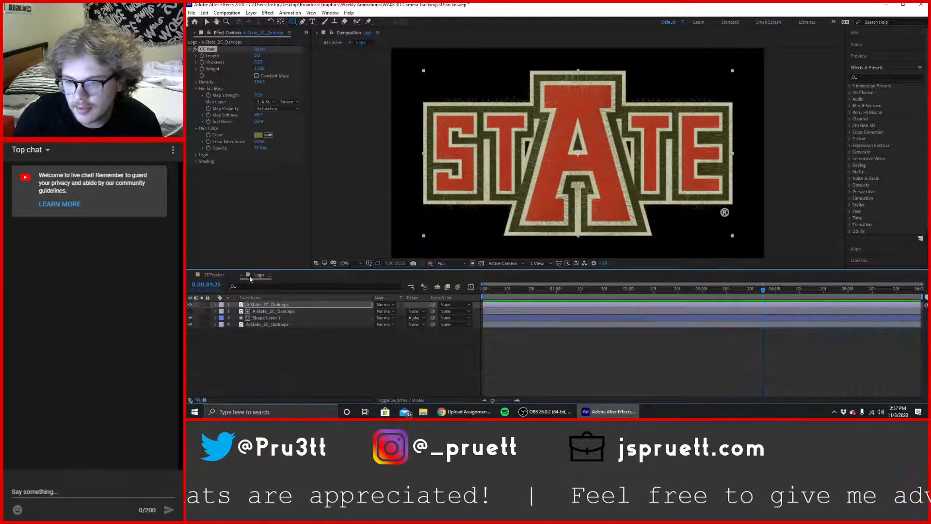
click(216, 274)
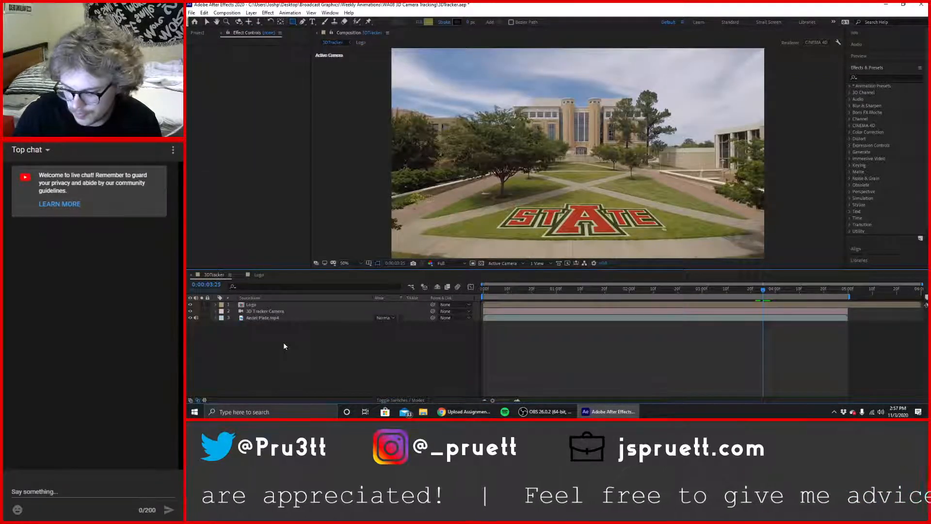
drag(557, 293, 458, 287)
key(Home)
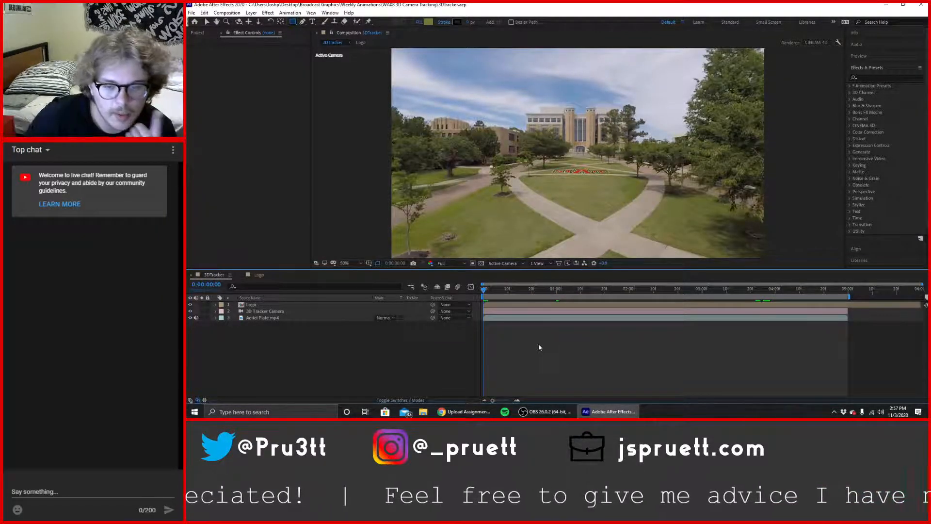
Play and scrub the 3DTracker composition to review the tracked logo from the first frame to the clip's end.
key(space)
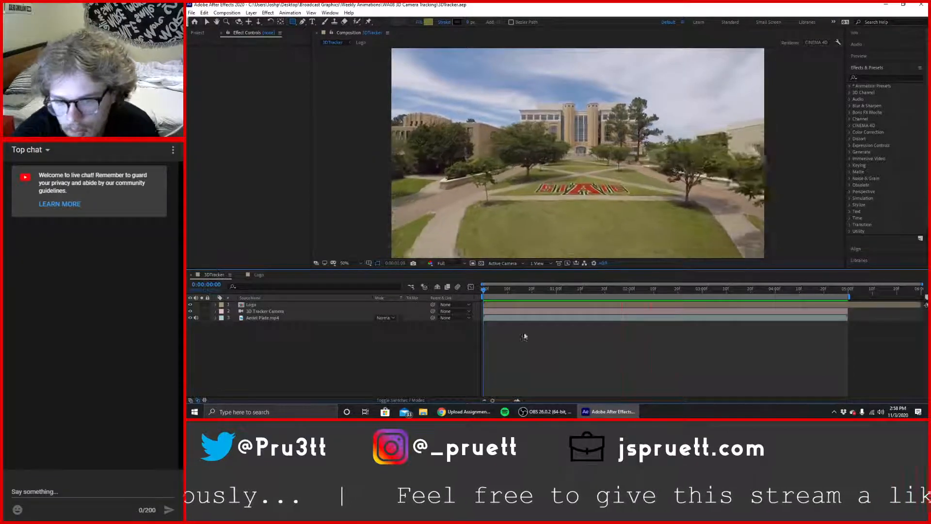
drag(706, 290, 786, 342)
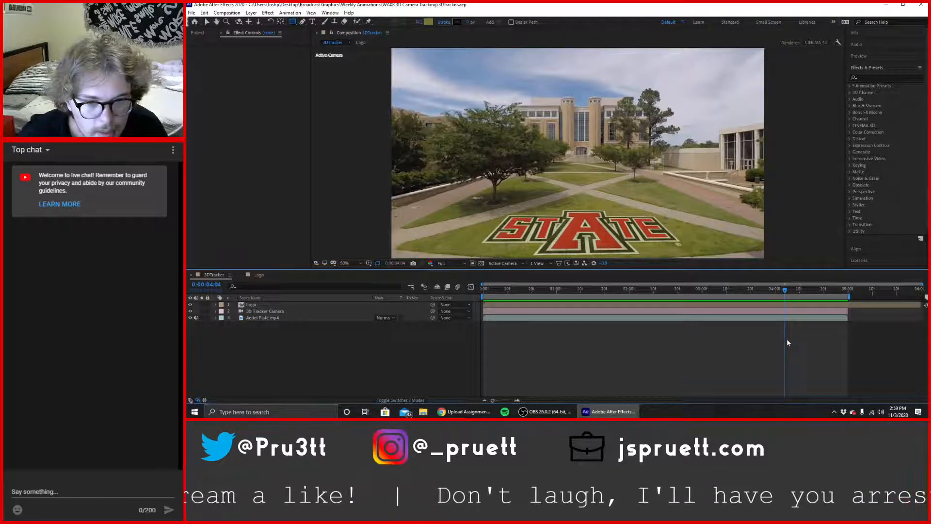
drag(786, 342, 480, 339)
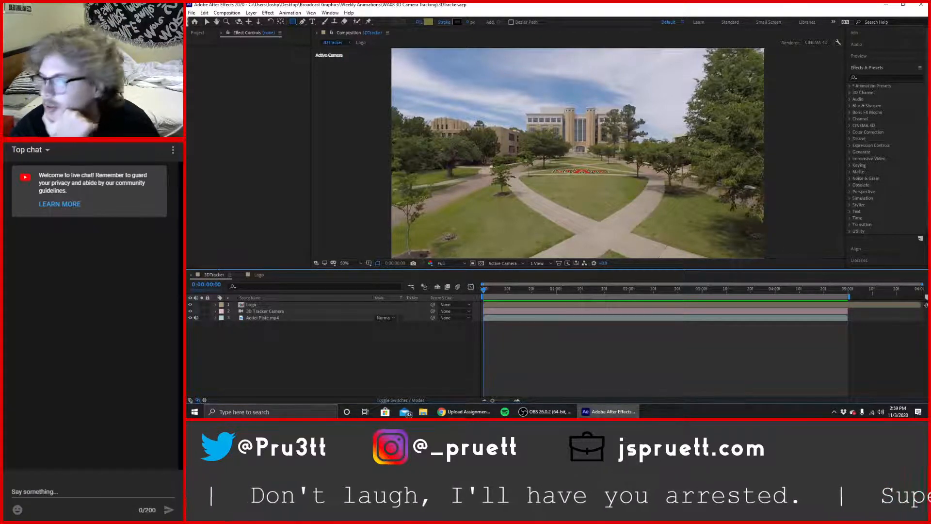
key(alt+Tab)
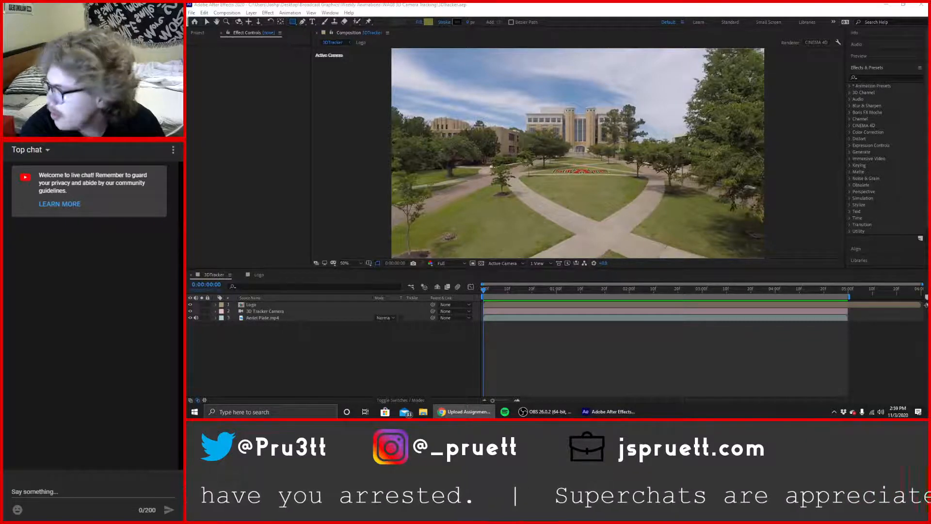
click(848, 291)
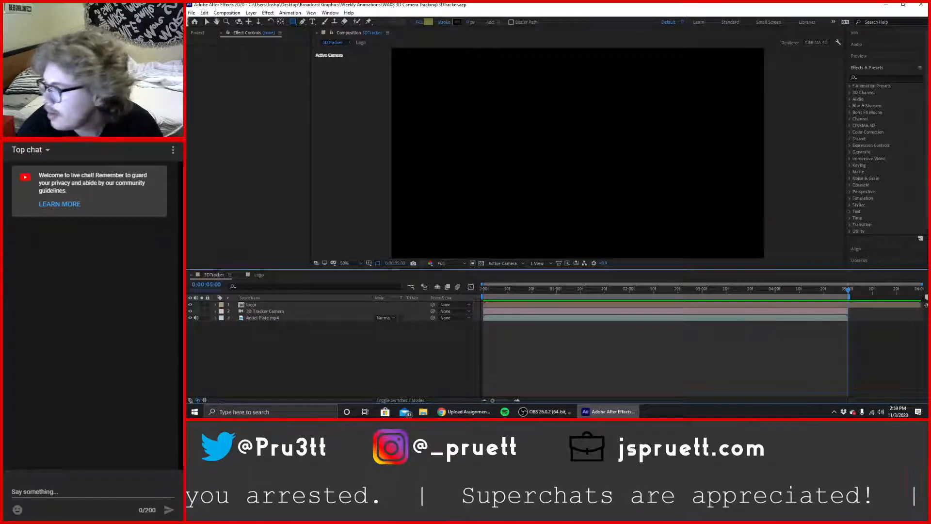
drag(847, 291, 826, 291)
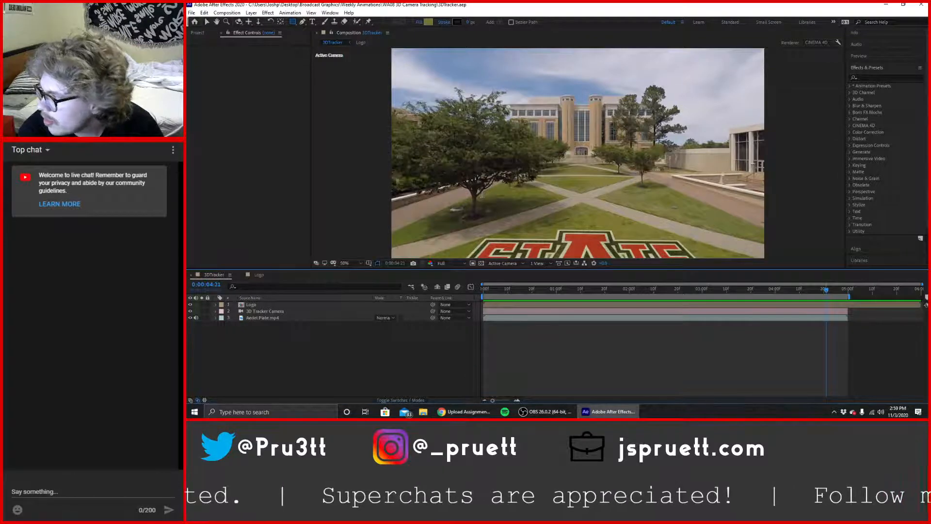
click(197, 34)
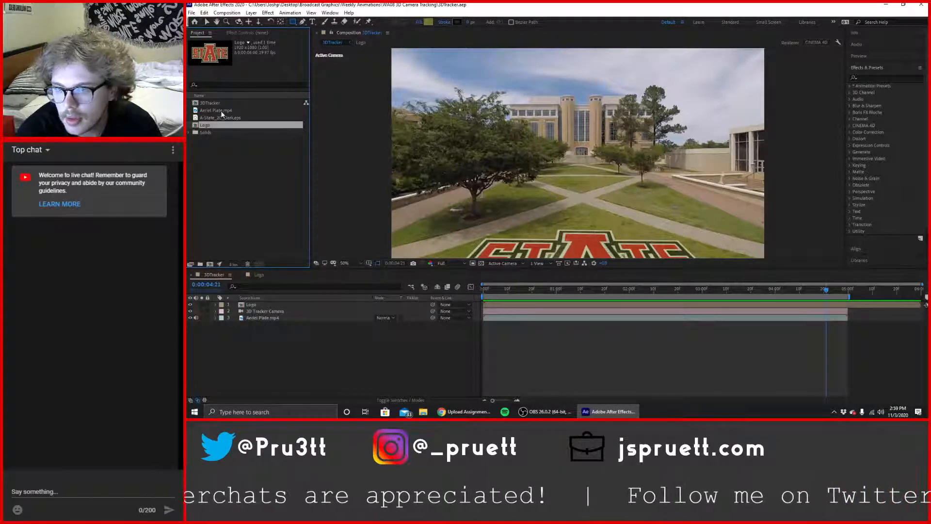
key(alt+Tab)
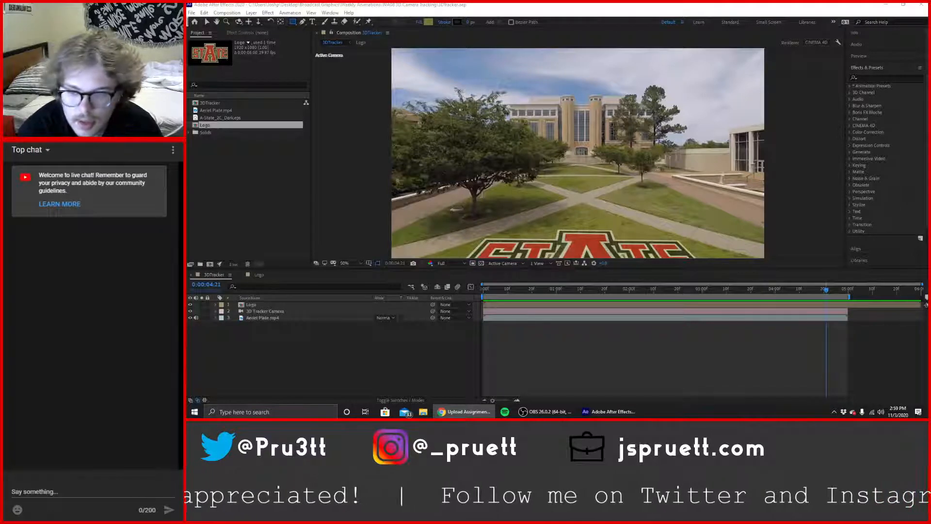
Rename the shape layer in the Logo composition as Green Tint and change its label color.
click(259, 275)
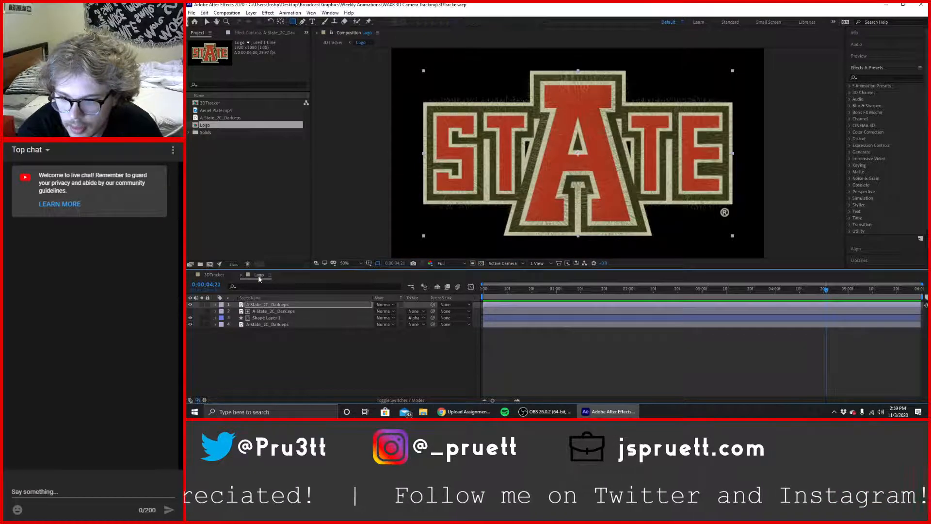
click(270, 317)
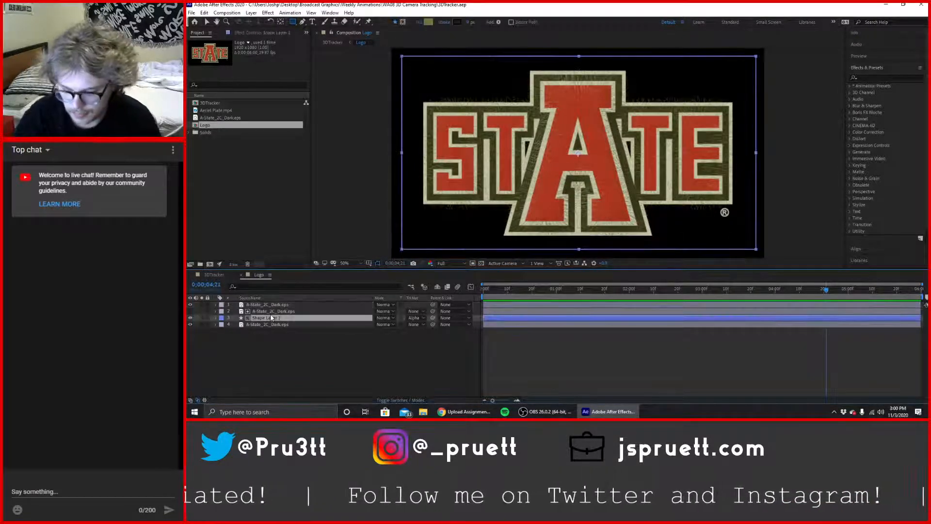
key(Return)
text(Gr)
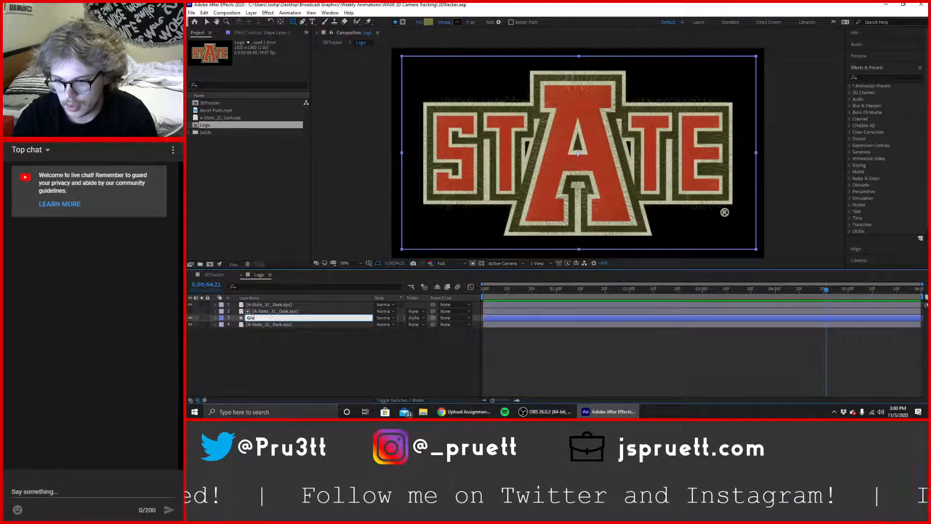
text(een Tint)
key(Return)
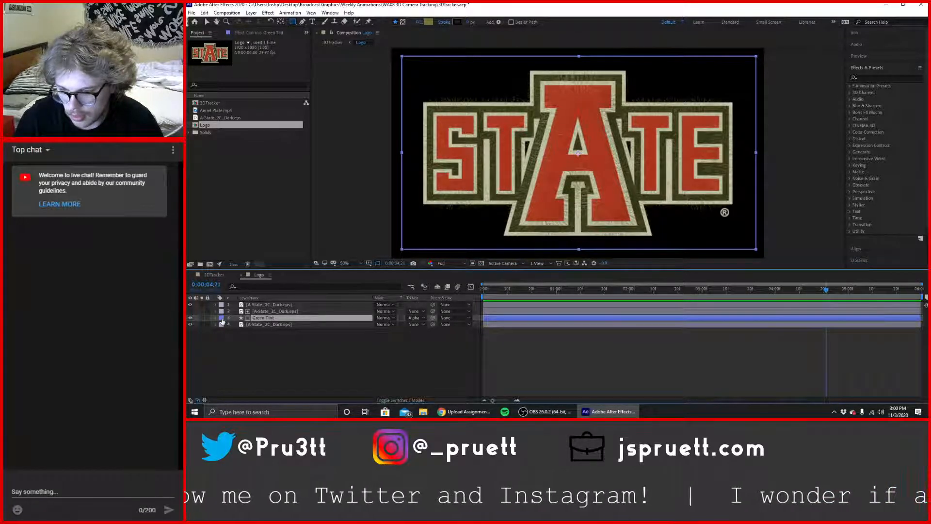
click(222, 321)
click(253, 310)
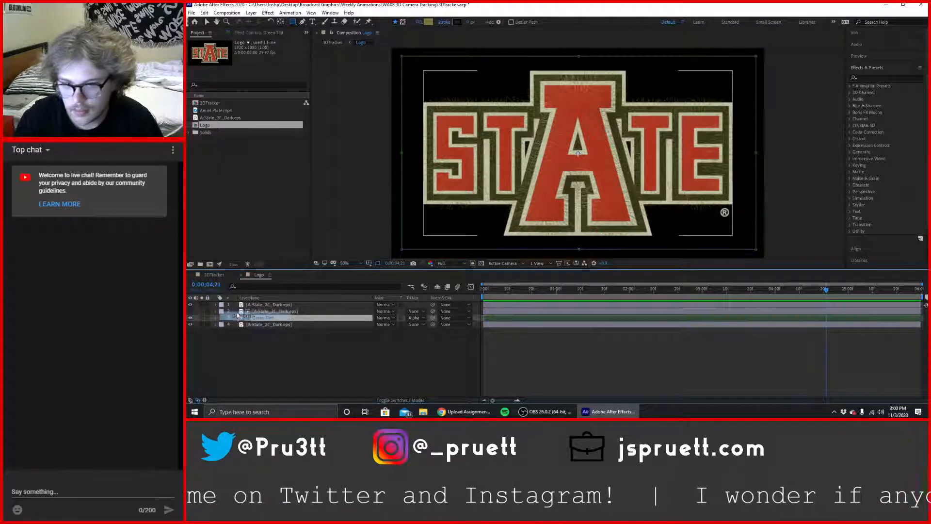
click(259, 356)
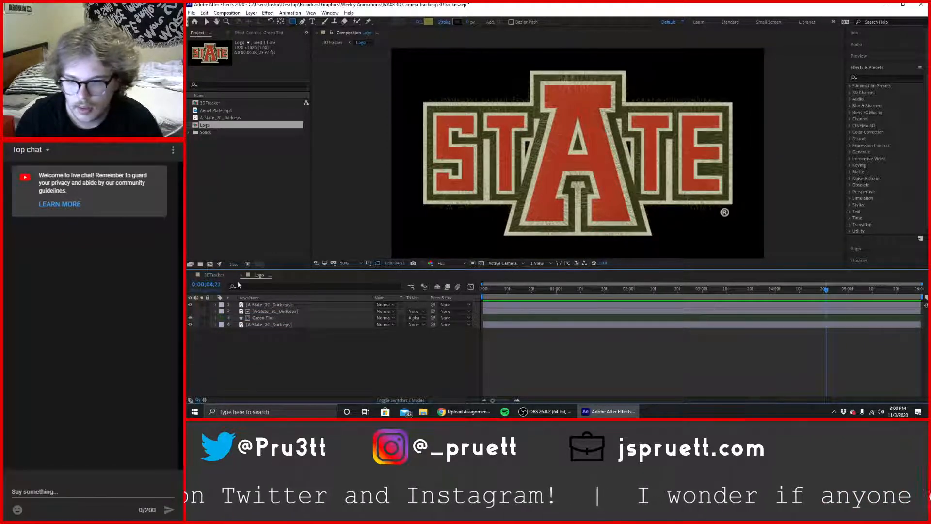
Return to the first frame of 3DTracker, close the Logo composition's timeline, and save the project.
click(217, 275)
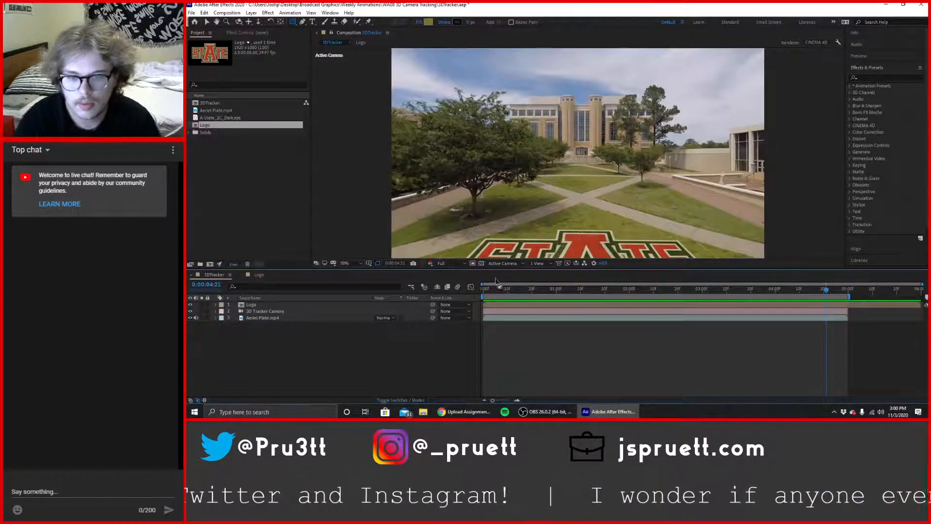
key(Home)
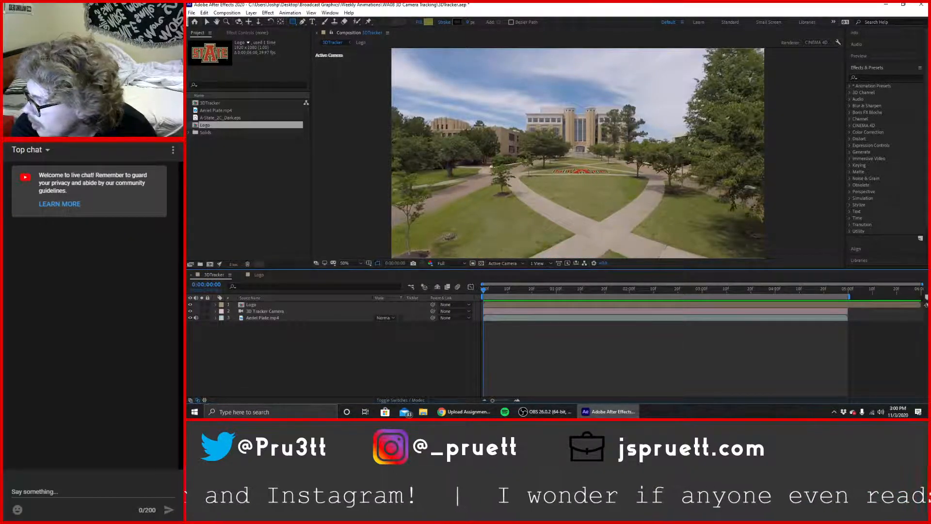
key(alt+Tab)
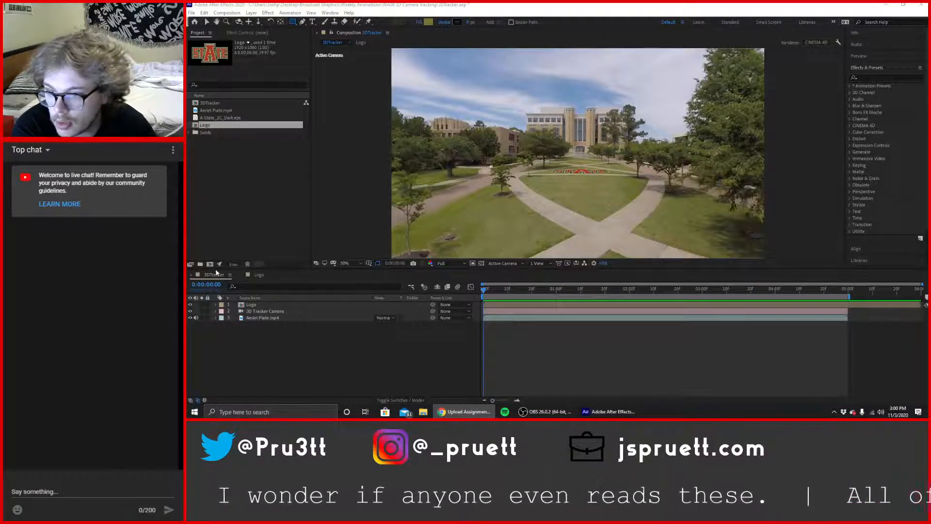
click(242, 275)
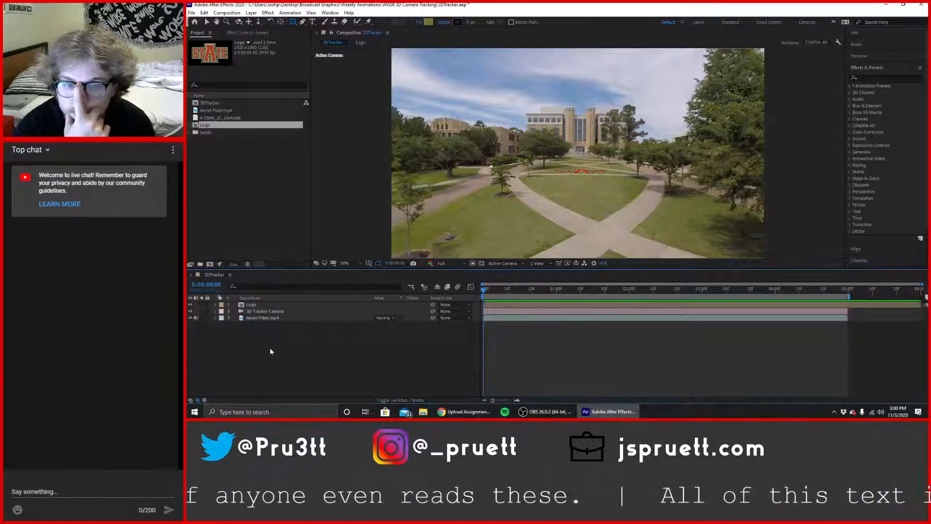
click(191, 13)
click(206, 84)
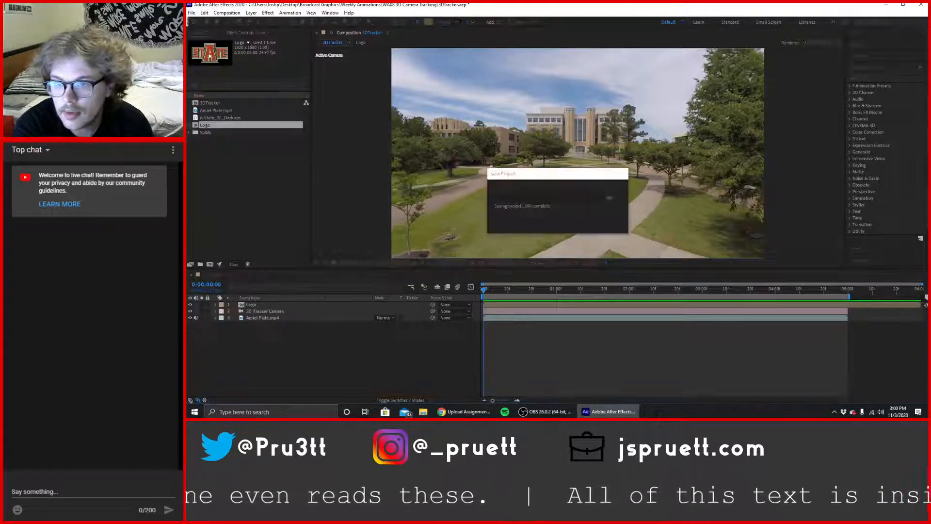
Send the 3DTracker composition to the Adobe Media Encoder queue.
click(191, 13)
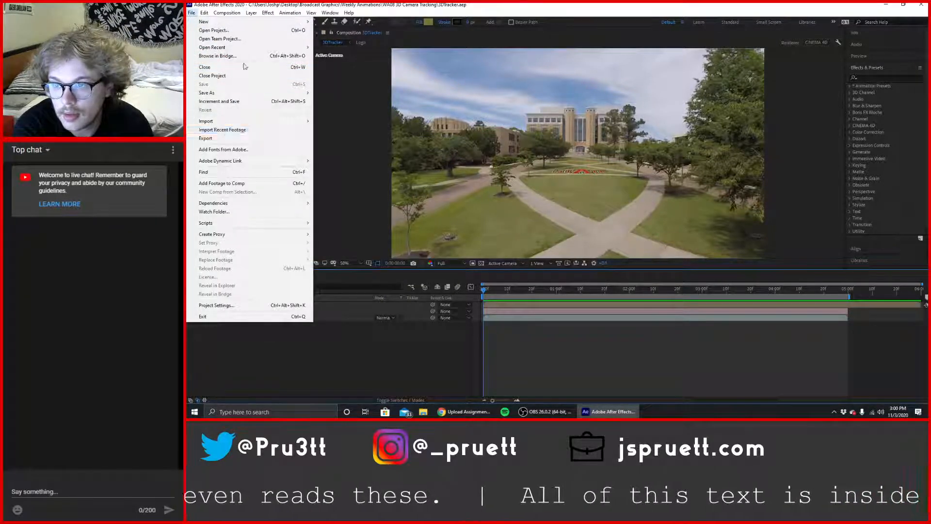
mouse_move(230, 14)
click(237, 200)
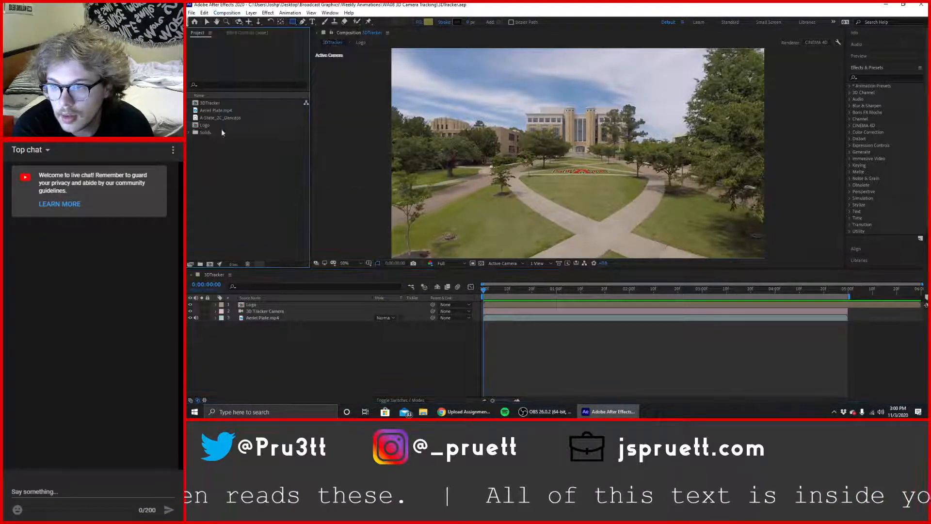
click(217, 104)
click(227, 13)
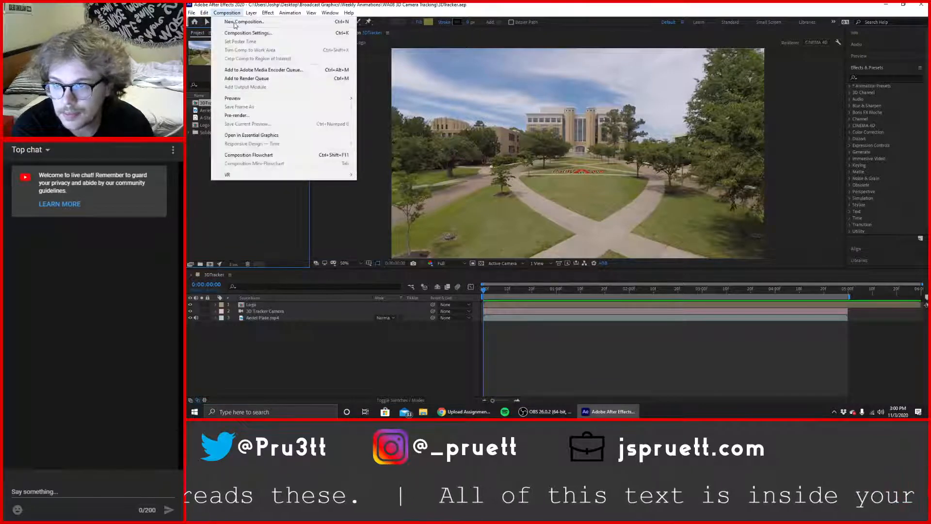
click(266, 70)
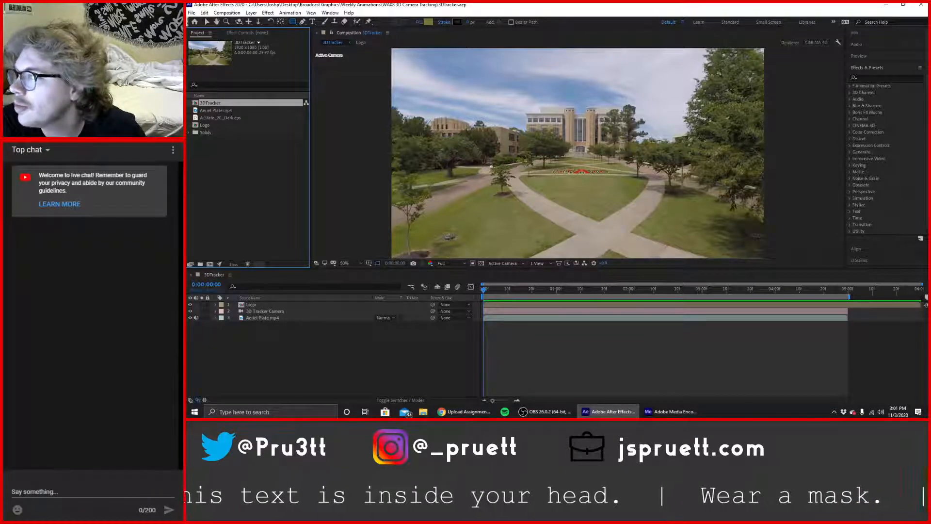
Check the WA08 assignment requirements in Chrome and switch back to Adobe Media Encoder.
click(464, 411)
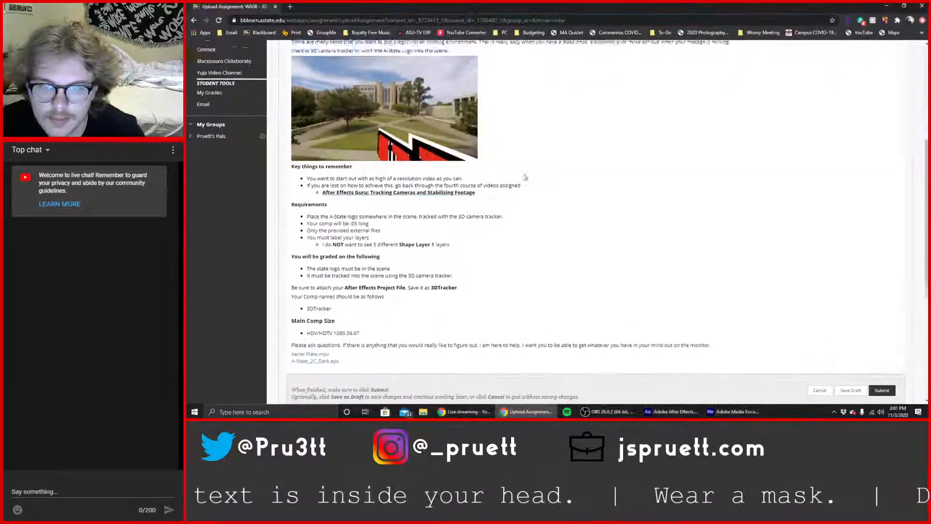
scroll(525, 177, up, 3)
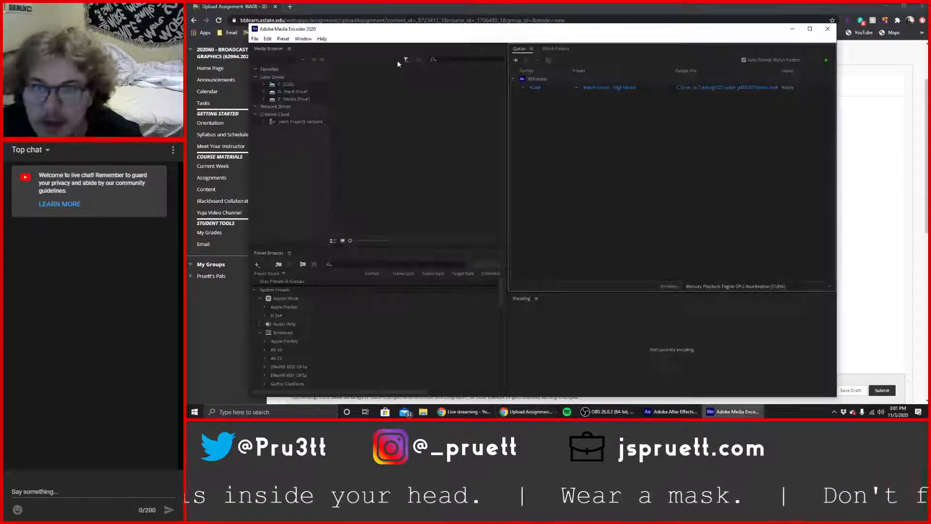
drag(262, 8, 187, 7)
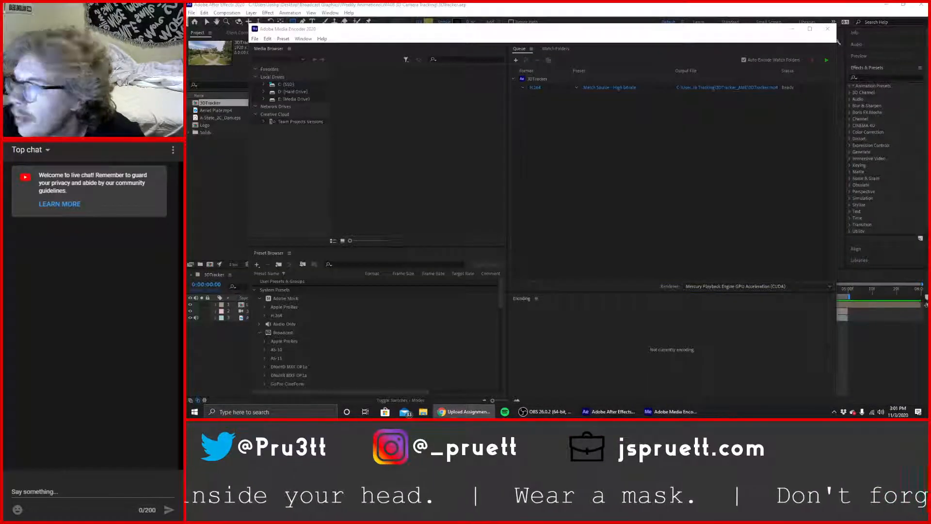
click(613, 167)
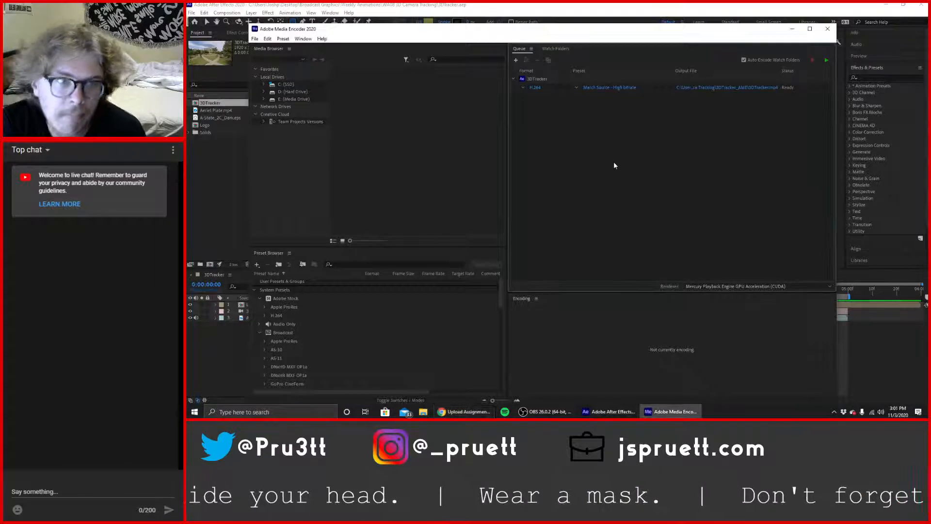
Set the render's output file to 3DTracker in the WA08 3D Camera Tracking folder and start encoding the queue.
click(705, 87)
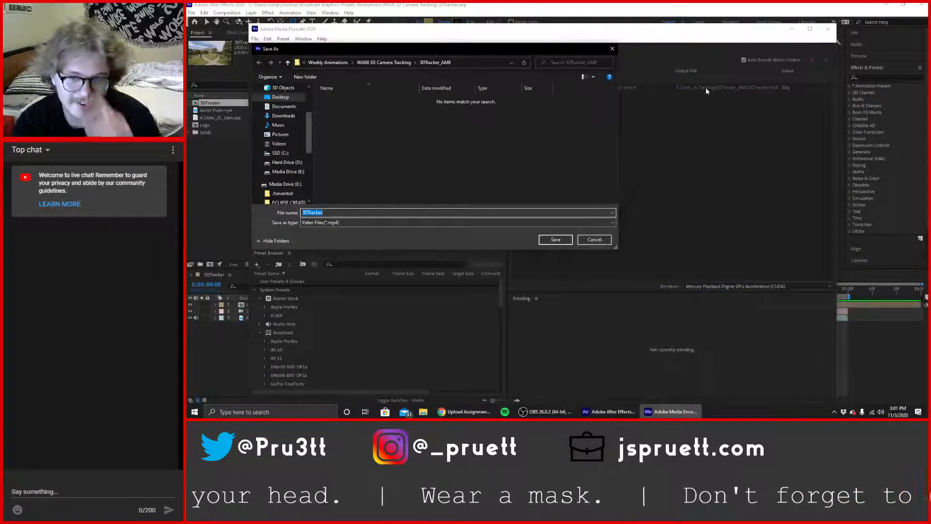
click(388, 63)
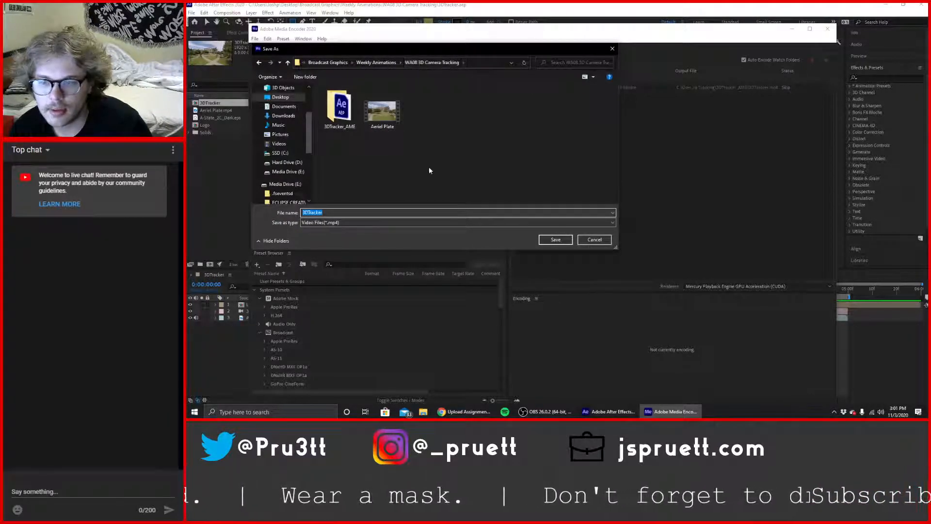
click(559, 240)
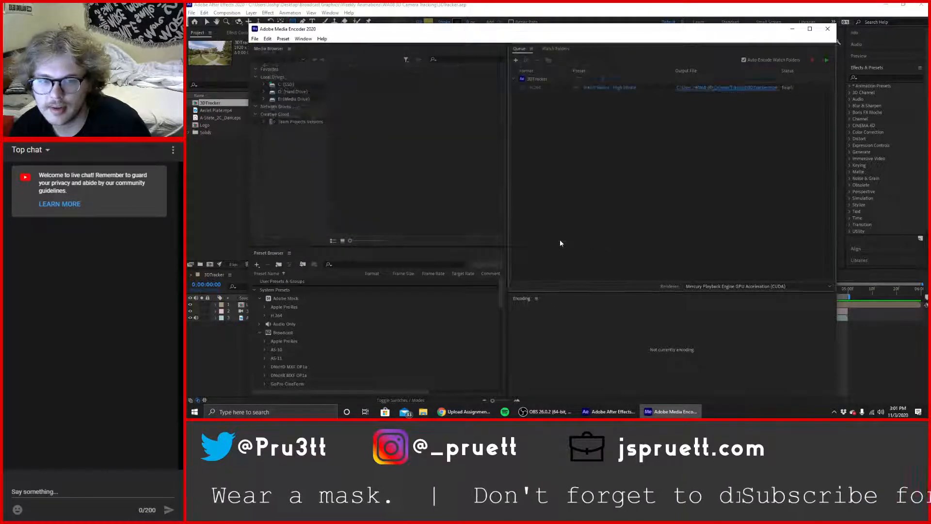
click(827, 62)
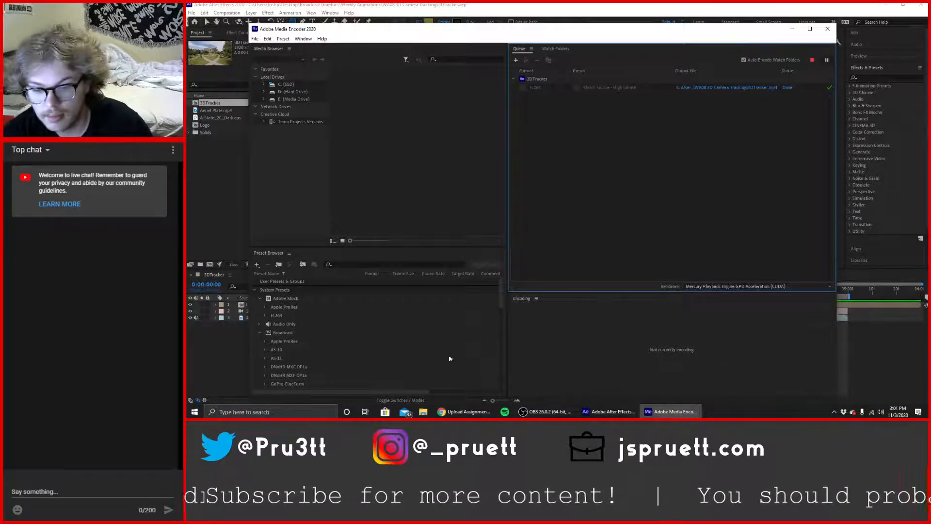
Find the rendered 3DTracker video in Desktop > Broadcast Graphics > Weekly Animations > WA08 3D Camera Tracking and play it.
key(super+e)
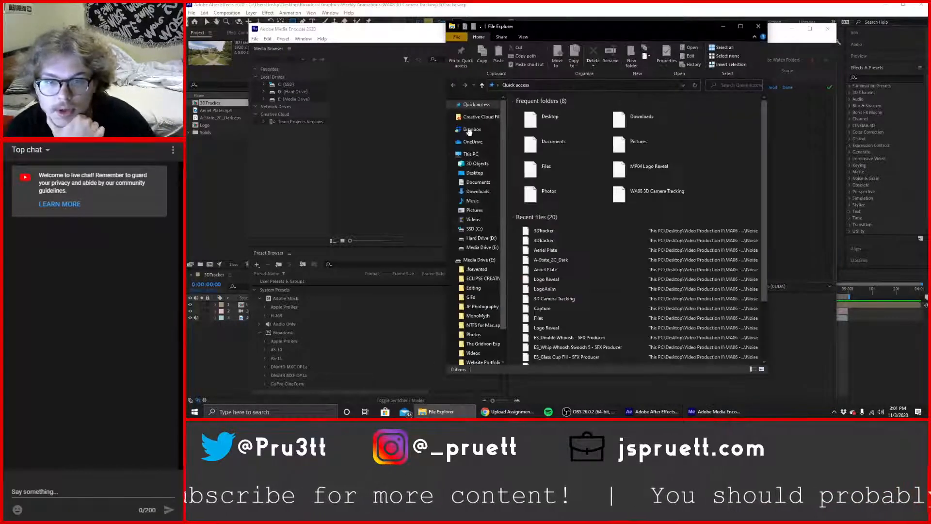
click(474, 172)
double_click(546, 119)
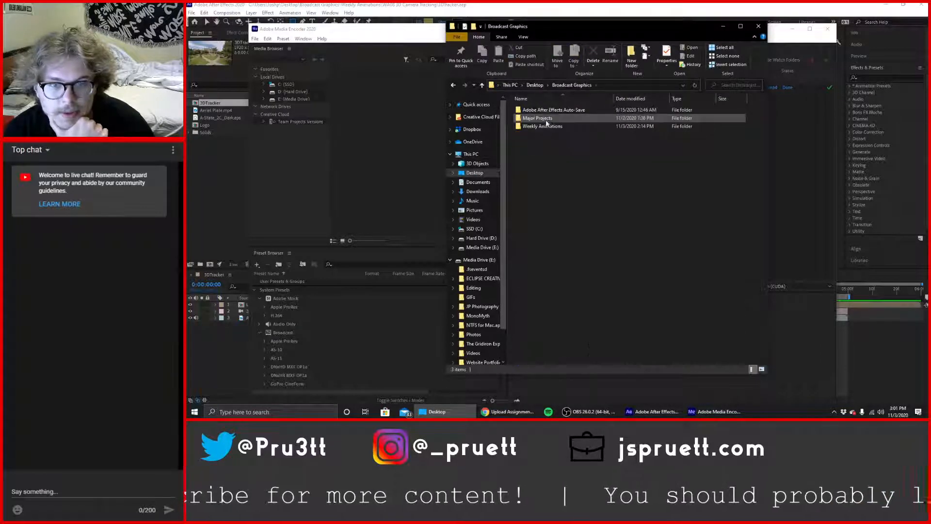
double_click(549, 125)
click(578, 169)
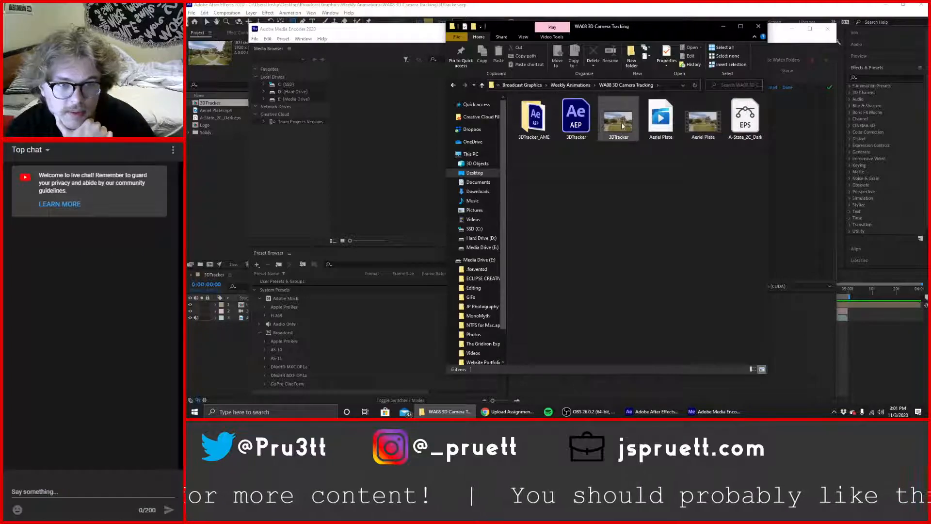
double_click(622, 126)
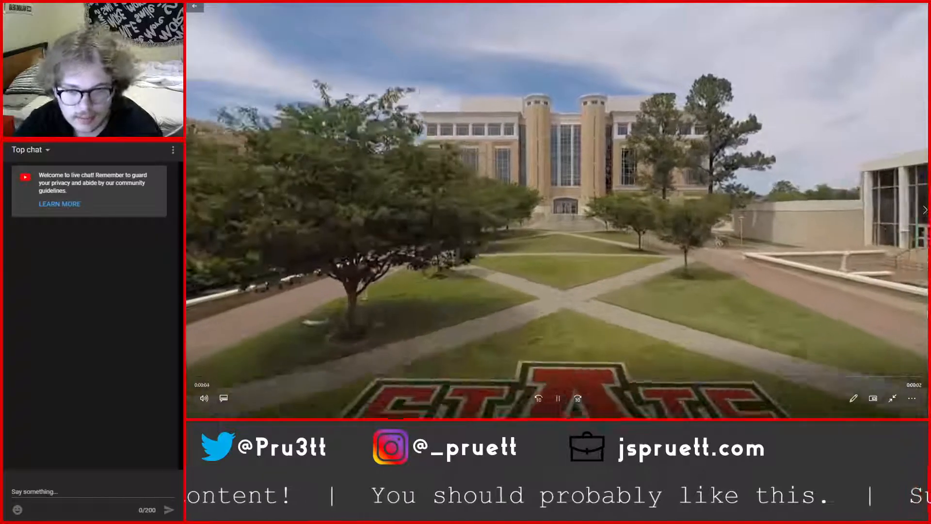
Turn on repeat for the rendered 3DTracker video, replay it to review the logo blend, and close the player.
key(space)
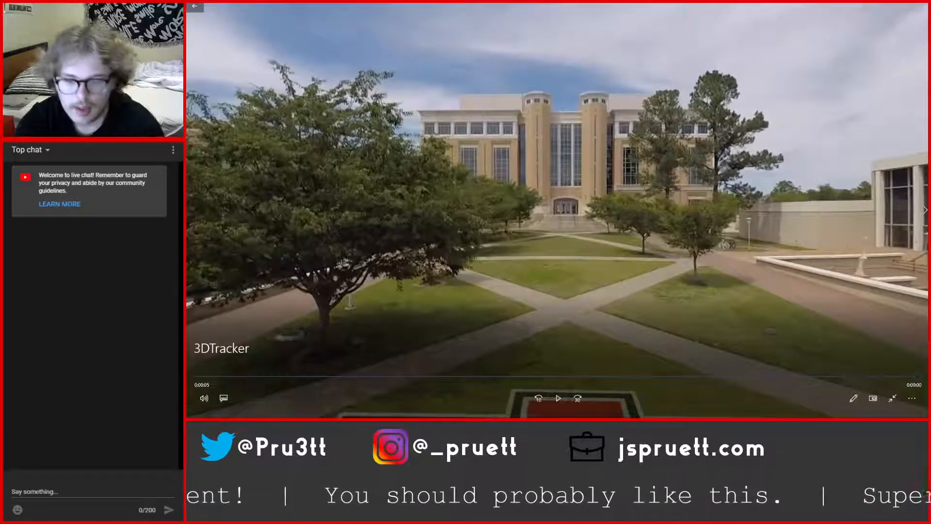
click(913, 398)
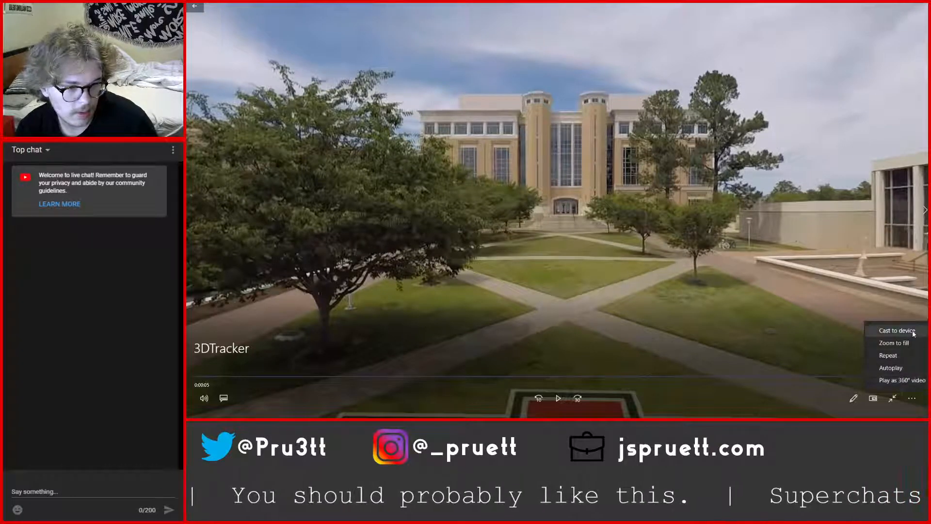
click(909, 353)
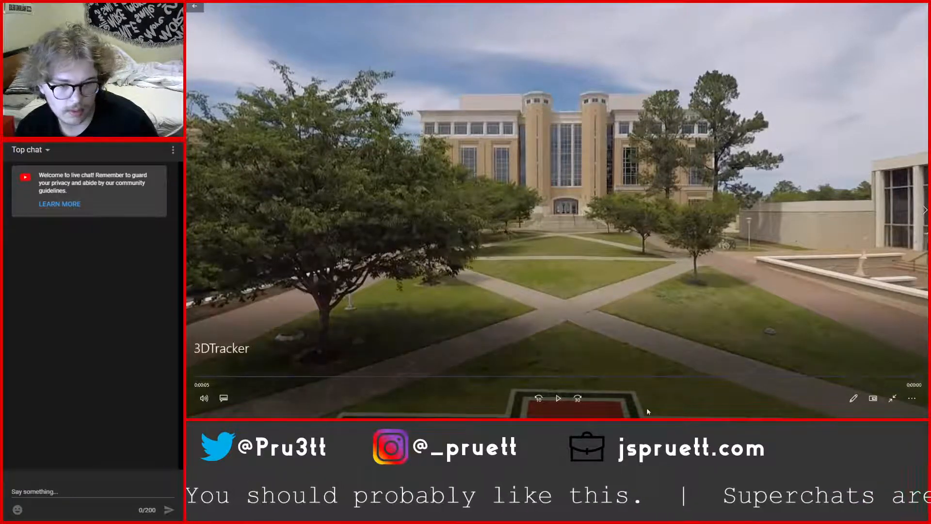
click(559, 398)
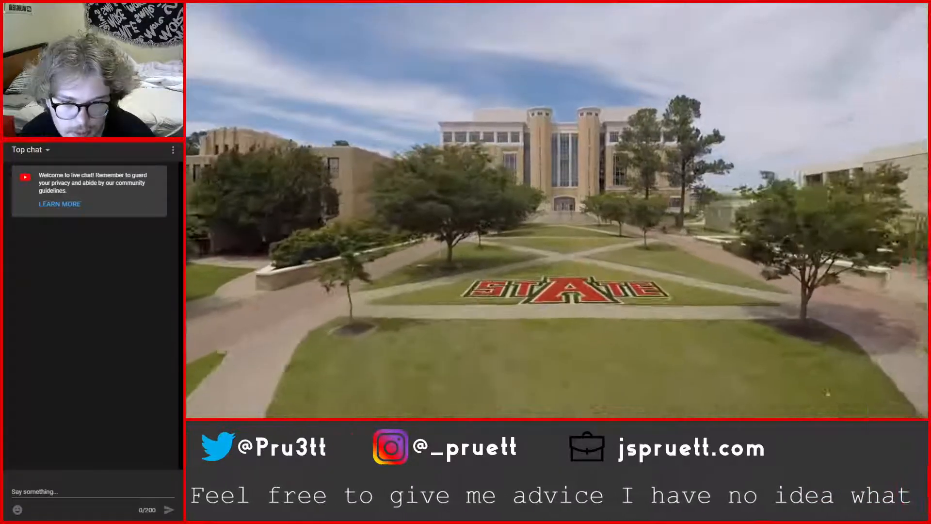
key(Escape)
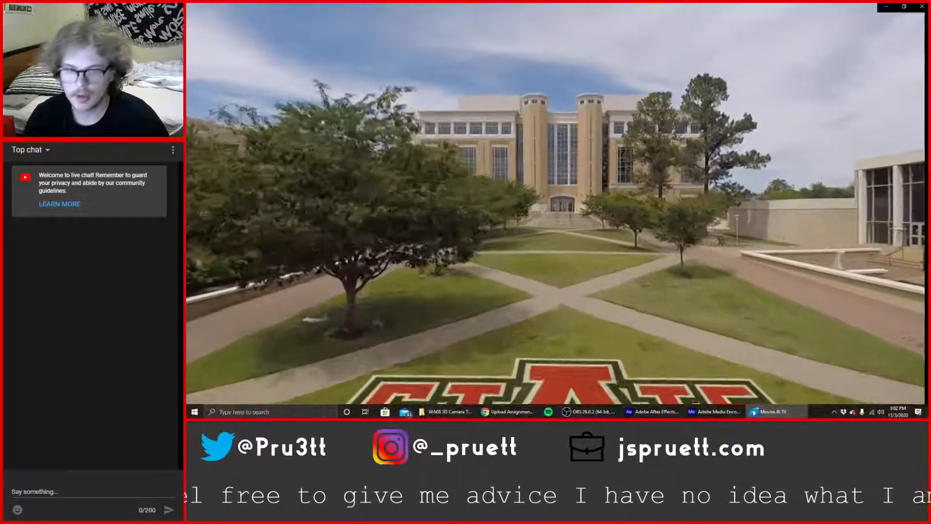
click(919, 7)
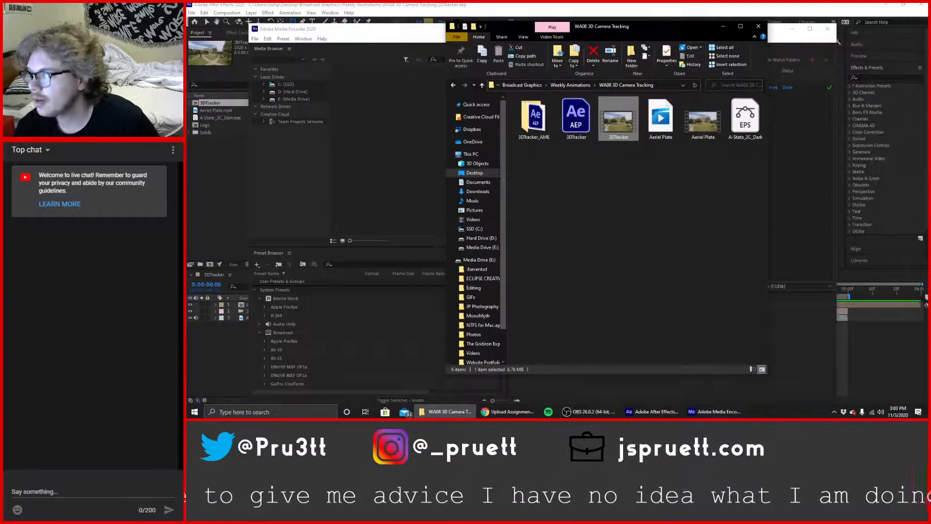
key(alt+Tab)
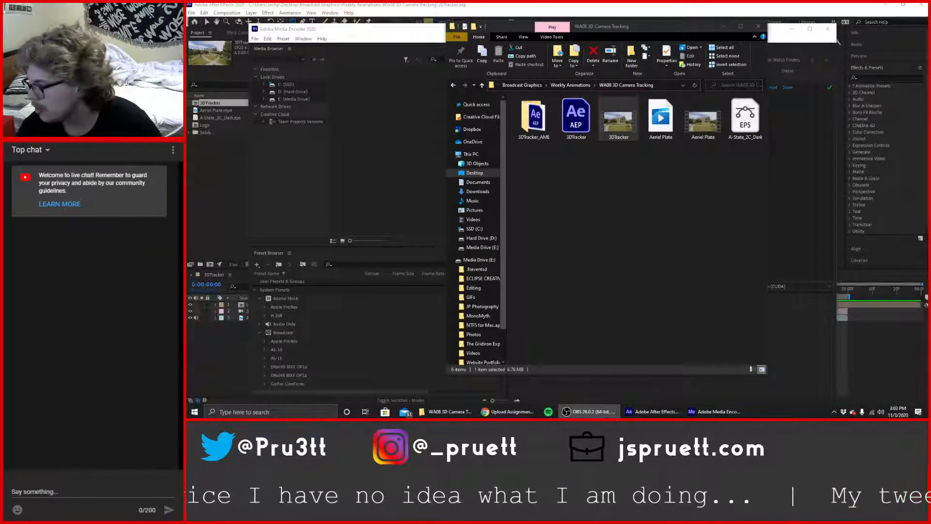
key(alt+Tab)
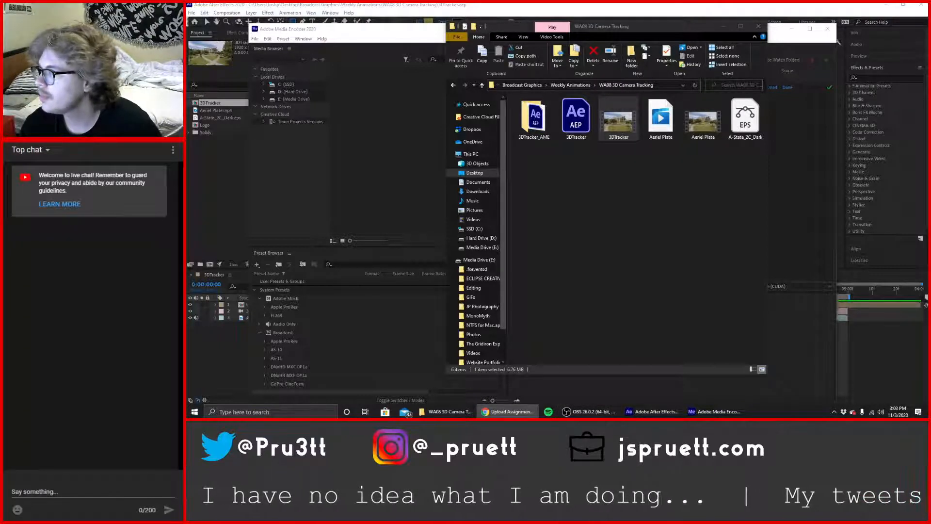
key(ctrl+Tab)
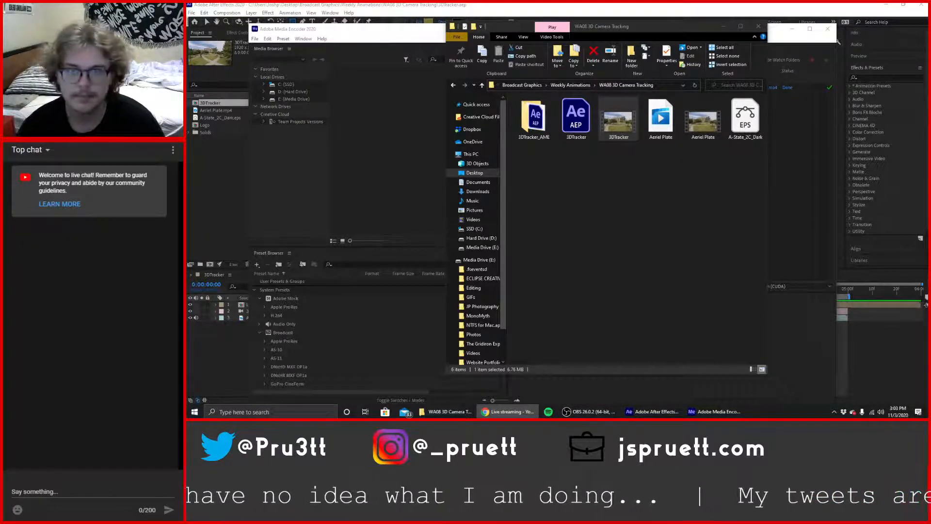